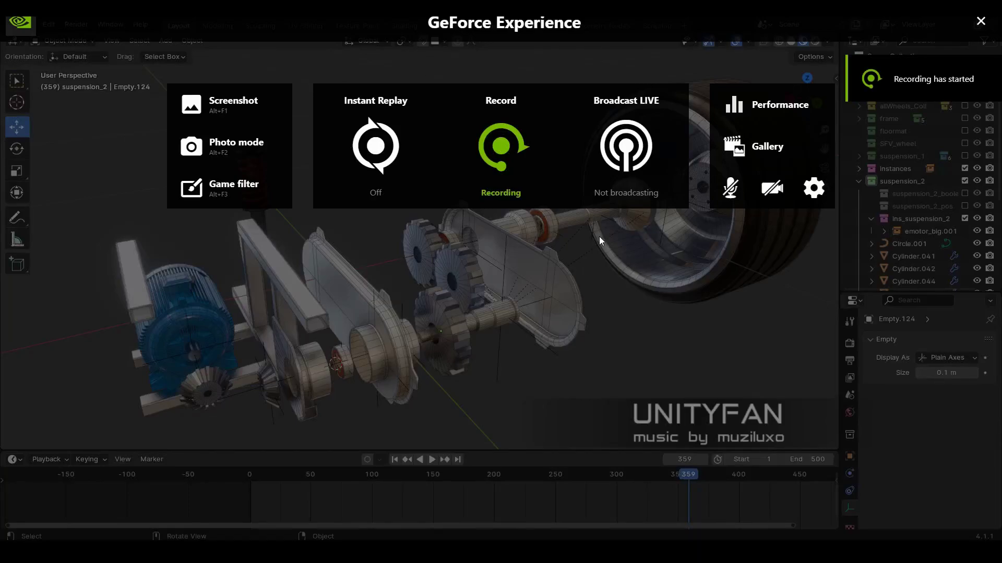
- Play, scrub and stop the gearbox assembly's explode animation while orbiting around it
mouse_move(599, 236)
middle_mouse_down()
mouse_move(364, 312)
mouse_move(456, 248)
middle_mouse_up()
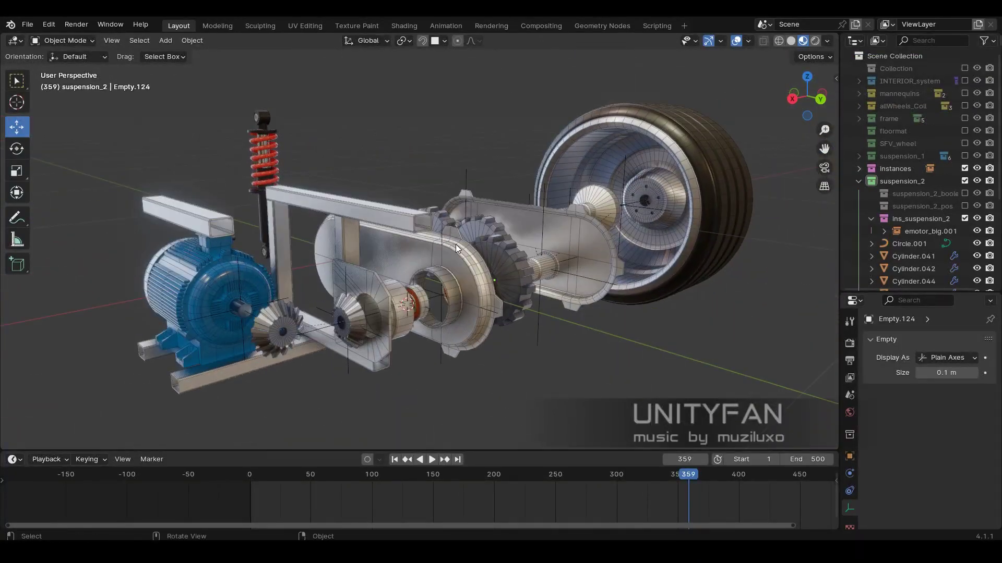
key("space")
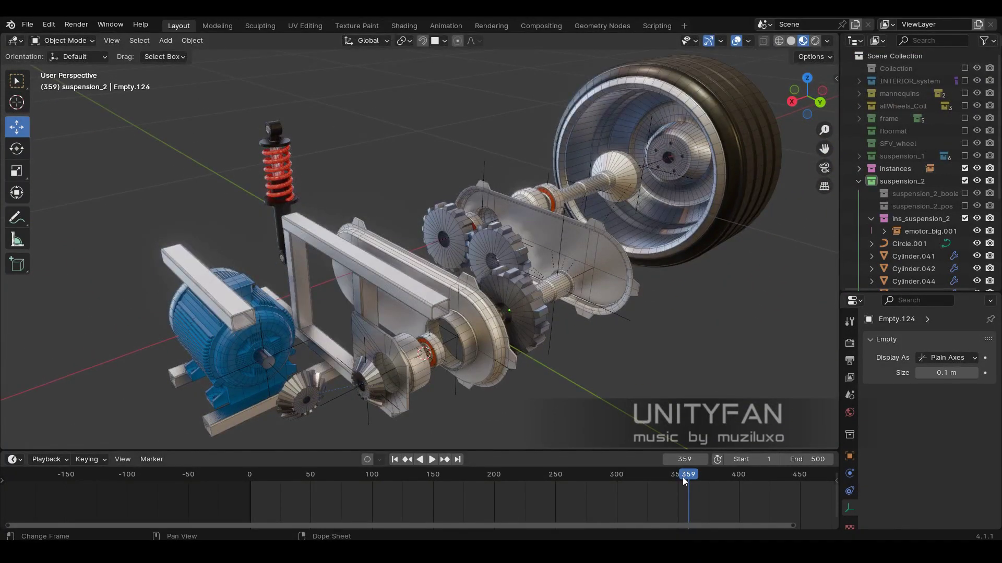
left_click_drag(277, 481, 583, 473)
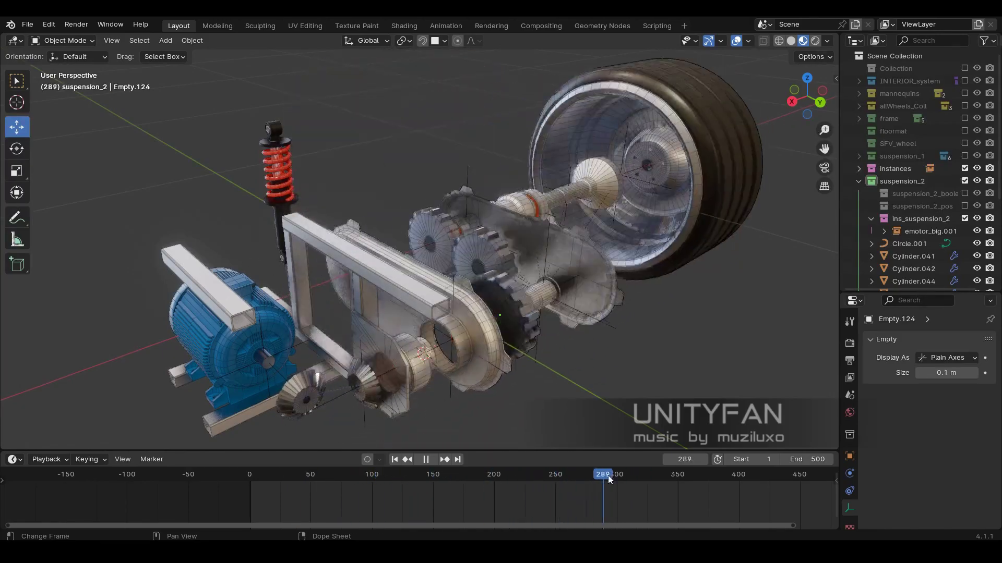
key("space")
mouse_move(574, 418)
middle_mouse_down()
mouse_move(574, 324)
mouse_move(569, 371)
mouse_move(421, 293)
mouse_move(500, 406)
middle_mouse_up()
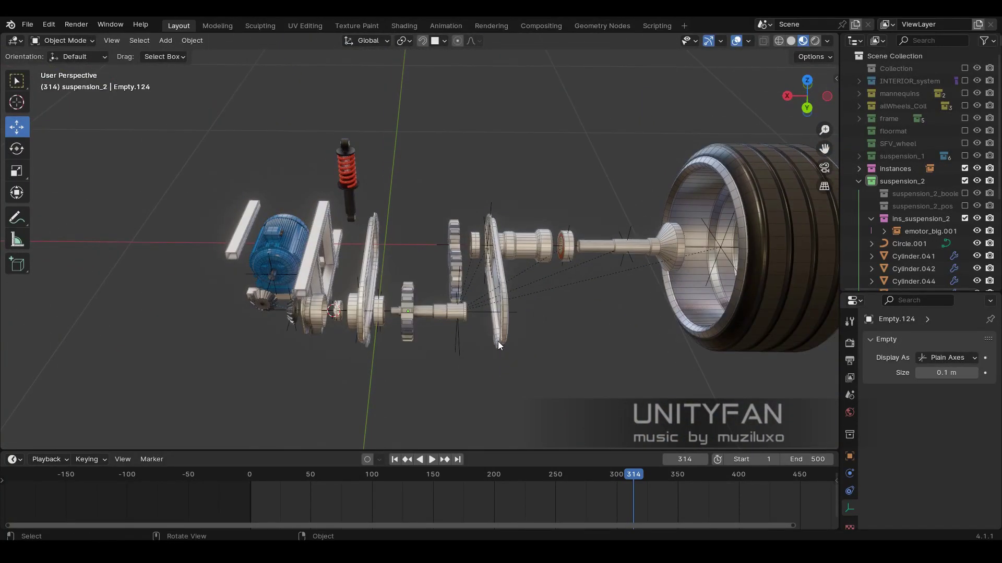
- Replay the animation from a perspective wheel view, then return the playhead to frame 1
key("space")
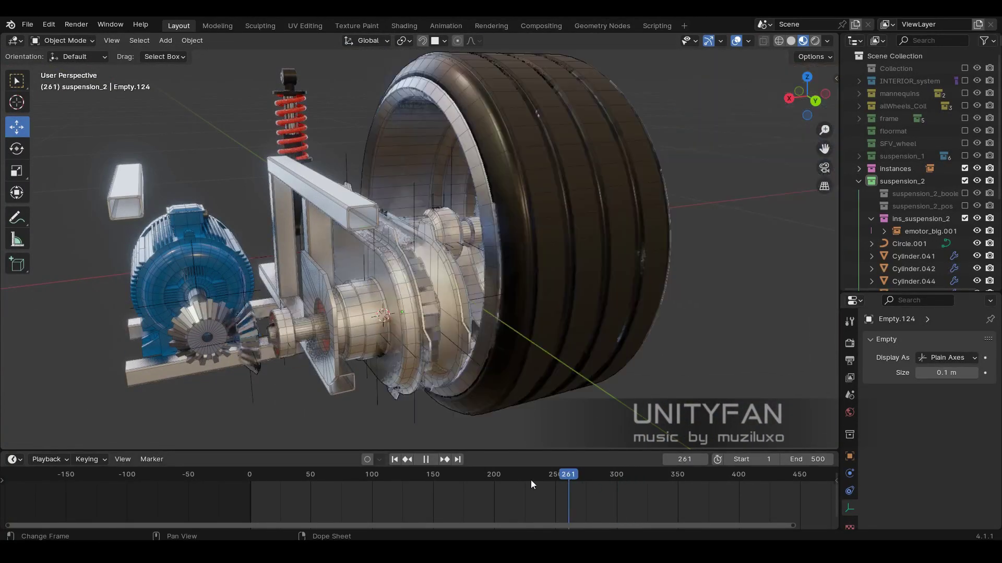
key("Escape")
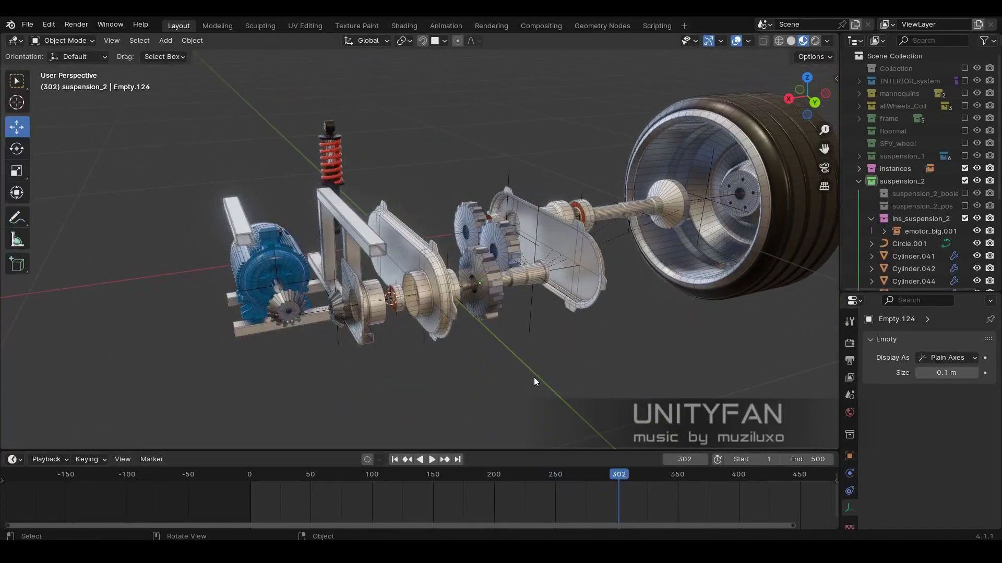
key("shift+ctrl+space")
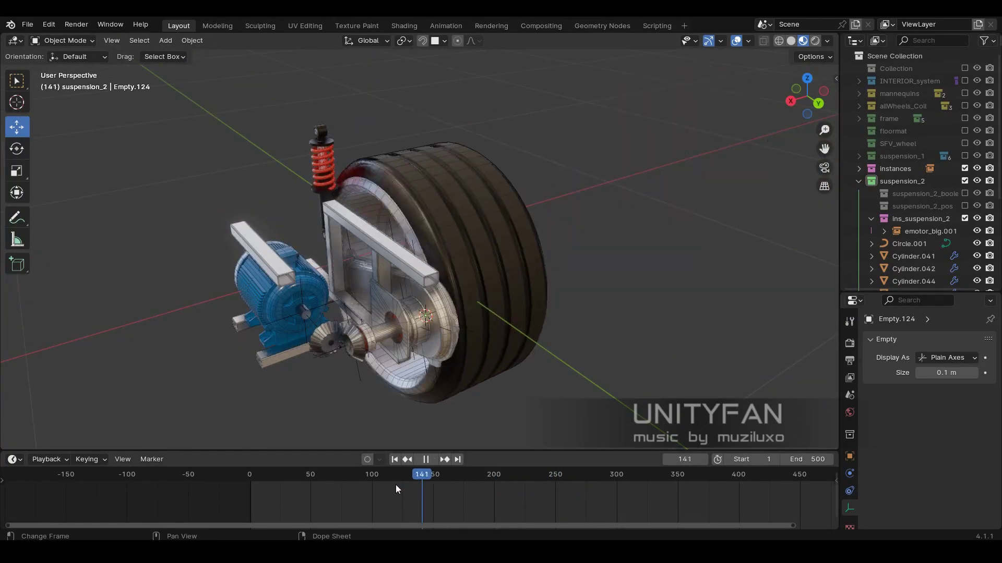
middle_click_drag(500, 316, 531, 319)
key("space")
mouse_move(258, 478)
left_mouse_down()
mouse_move(550, 486)
mouse_move(249, 498)
left_mouse_up()
key("space")
- Select the lower shock tube Cylinder.042 at the shock's bottom mount
scroll(449, 366, "up", 3)
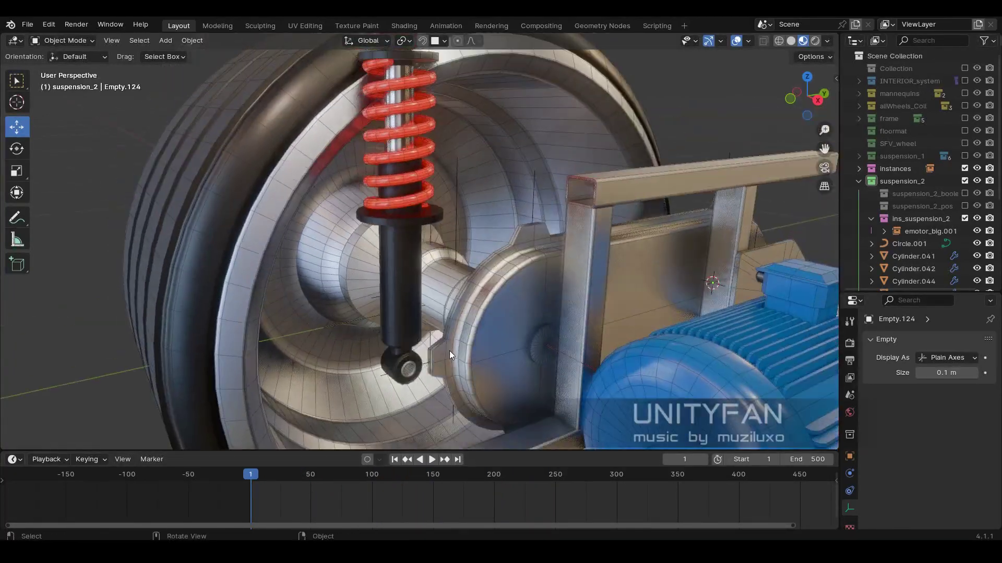
scroll(449, 366, "up", 3)
scroll(449, 366, "down", 3)
left_click(414, 355)
mouse_move(415, 355)
middle_mouse_down()
mouse_move(380, 230)
mouse_move(343, 213)
mouse_move(428, 311)
middle_mouse_up()
left_click(428, 312)
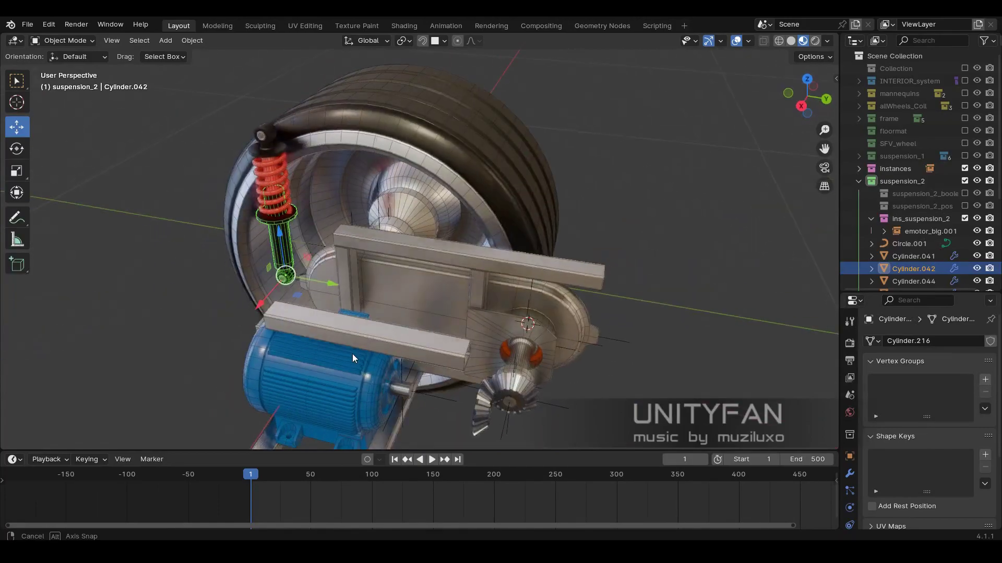
middle_click_drag(428, 270, 488, 285)
scroll(488, 285, "up", 3)
left_click(397, 299)
middle_click_drag(396, 299, 400, 392)
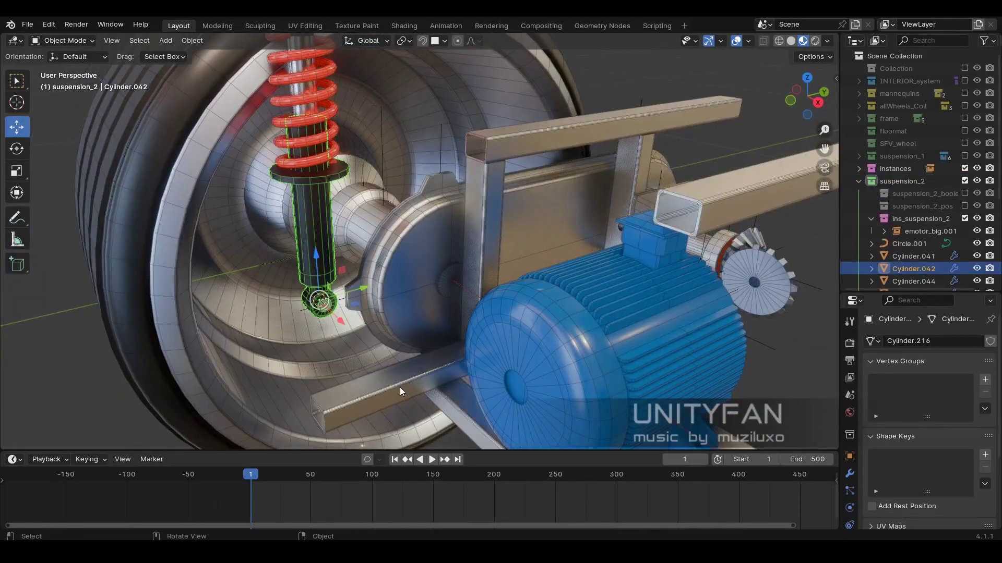
- Add a plain axes empty at the bottom mount and snap a duplicate to the top mount
left_click(417, 420)
scroll(440, 391, "down", 5)
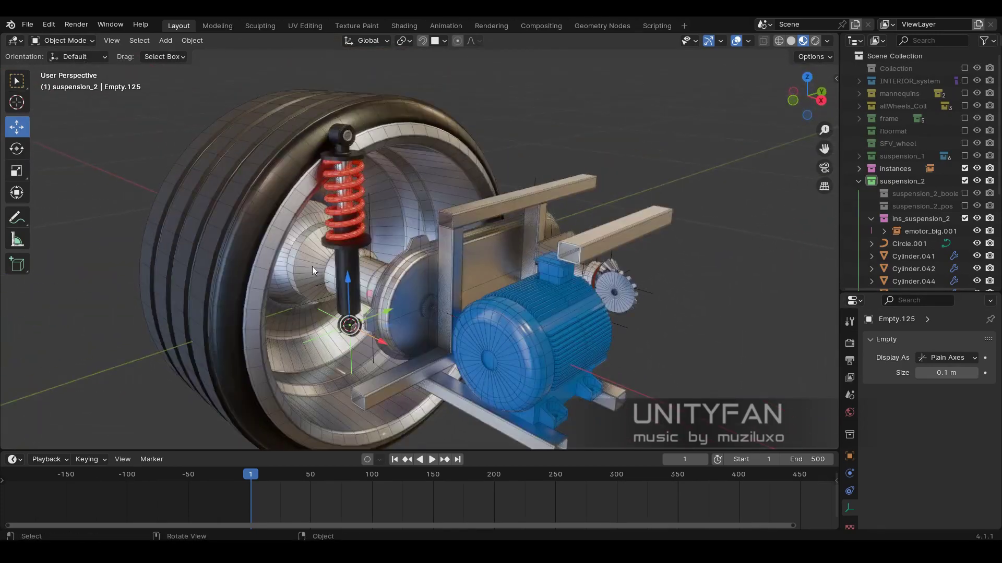
left_click(358, 158)
scroll(319, 203, "up", 3)
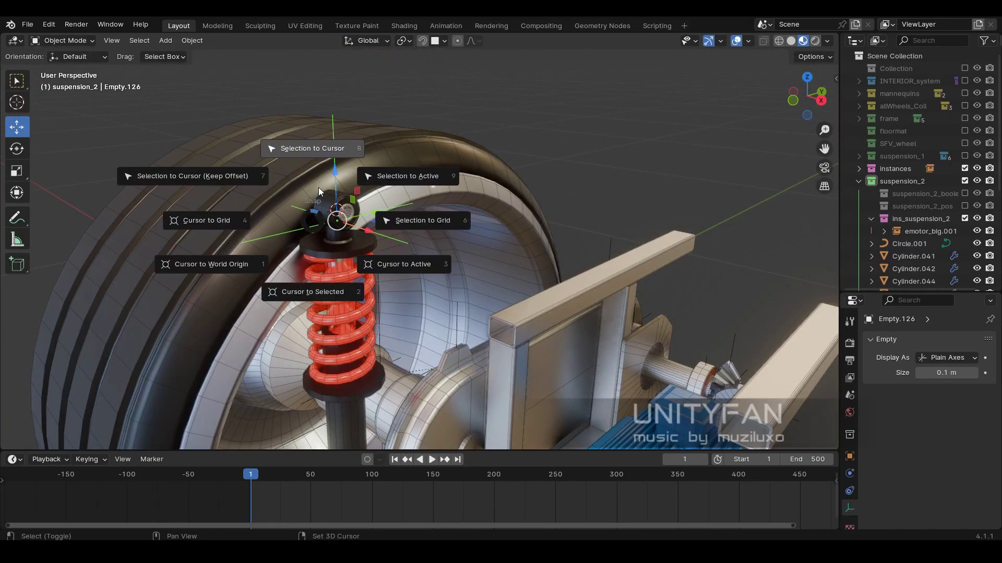
left_click(320, 190)
scroll(440, 269, "down", 4)
scroll(439, 268, "up", 2)
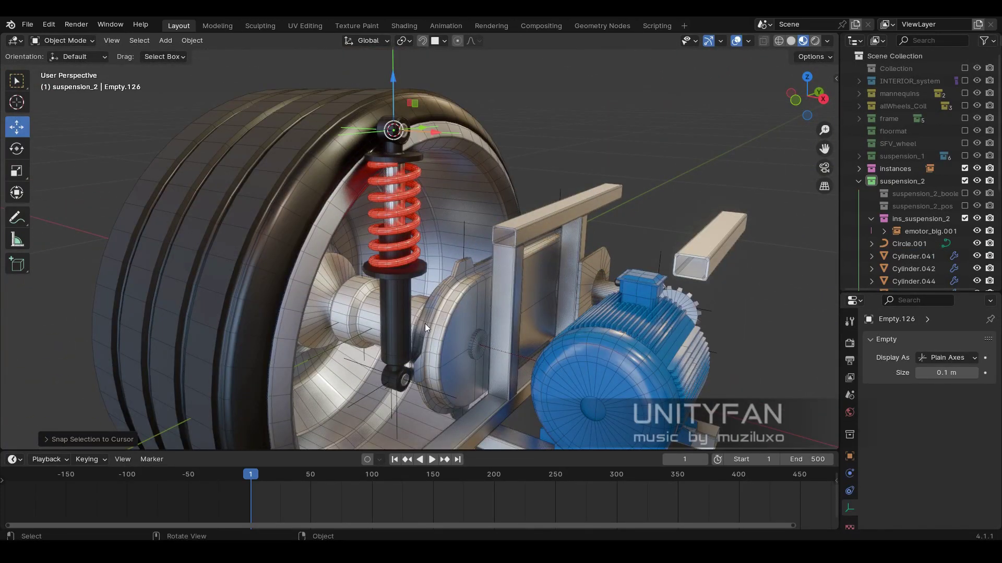
mouse_move(426, 328)
middle_mouse_down()
mouse_move(416, 311)
mouse_move(428, 311)
middle_mouse_up()
- Give Empty.125 a Damped Track constraint aimed at the top empty, then test playback
mouse_move(329, 372)
middle_mouse_down()
mouse_move(455, 379)
mouse_move(616, 235)
mouse_move(417, 282)
mouse_move(470, 292)
middle_mouse_up()
left_click(398, 286)
left_click(849, 491)
left_click(928, 341)
left_click(878, 387)
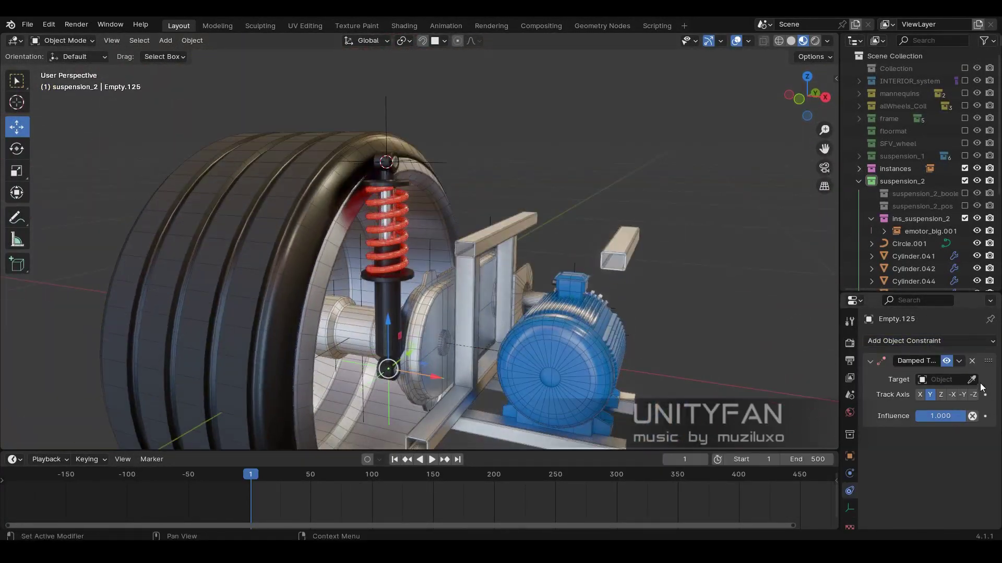
key("space")
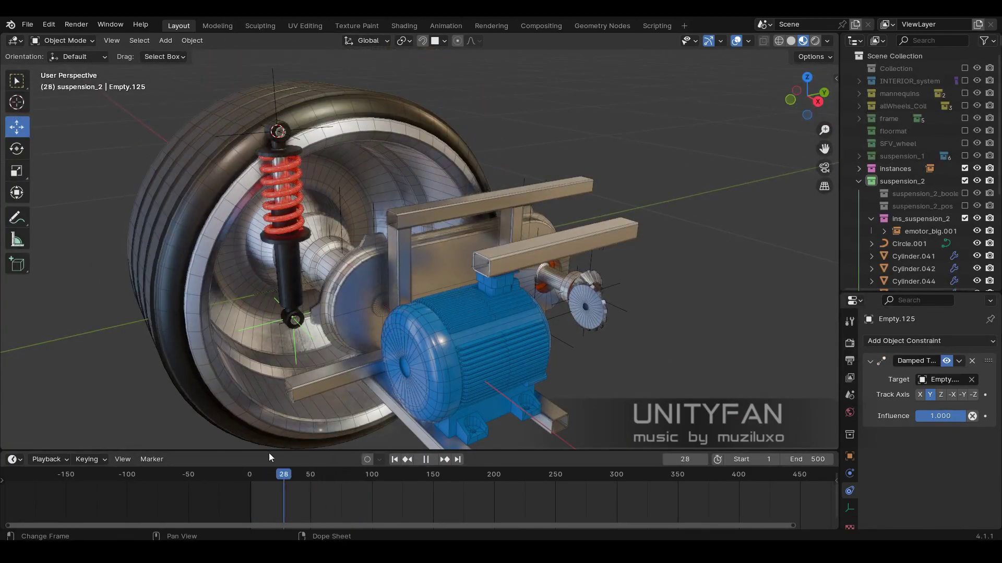
key("Escape")
- Parent Cylinder.042 to Empty.125 and scrub the suspension motion to watch it follow
middle_click_drag(282, 433, 379, 318)
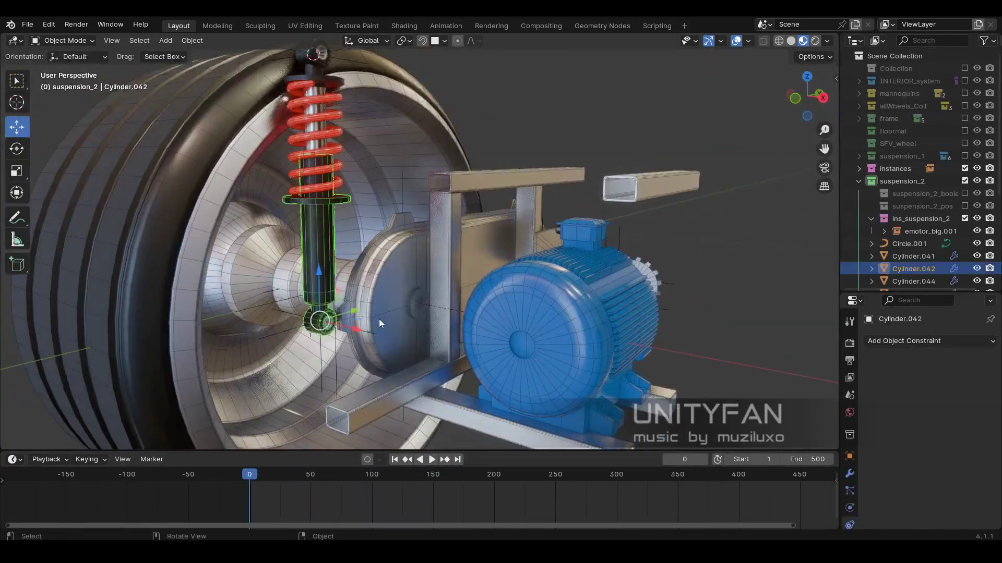
left_click(334, 319, "shift")
left_click_drag(342, 468, 324, 489)
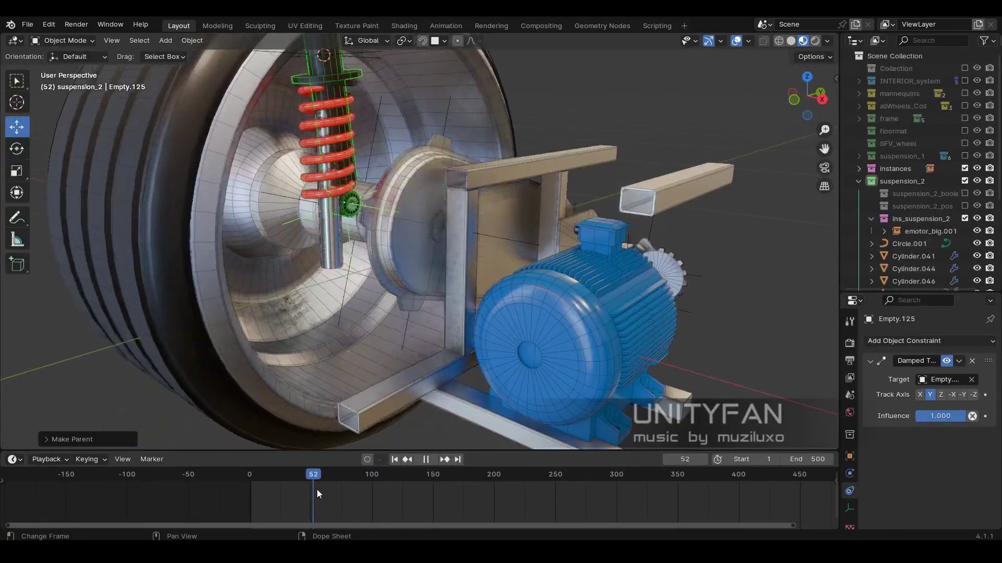
scroll(386, 309, "down", 4)
middle_click_drag(386, 309, 509, 322)
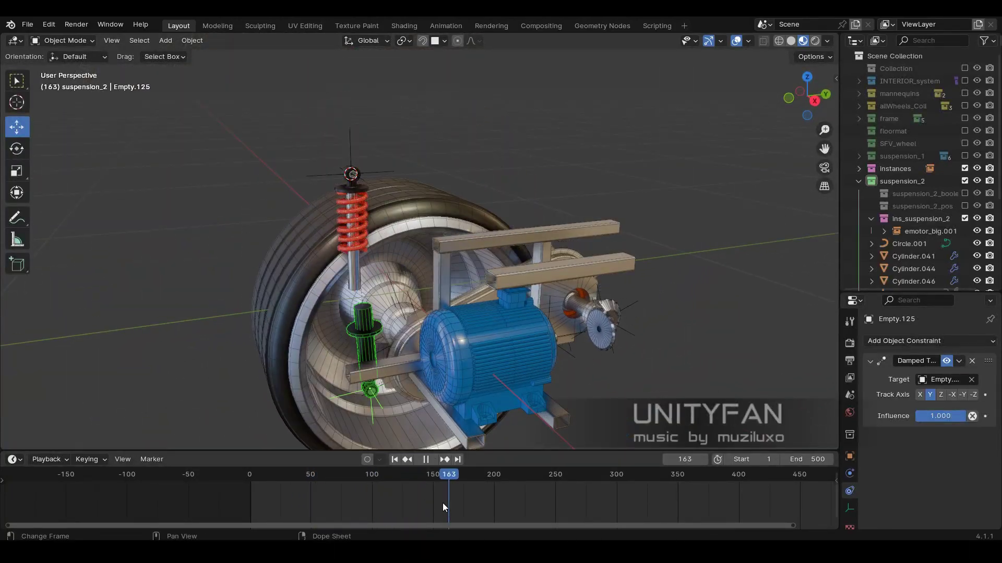
left_click_drag(443, 502, 251, 502)
scroll(376, 200, "up", 5)
scroll(375, 200, "down", 3)
- Add a Damped Track to top empty Empty.126, picking the bottom empty with the eyedropper
middle_click_drag(375, 200, 448, 205)
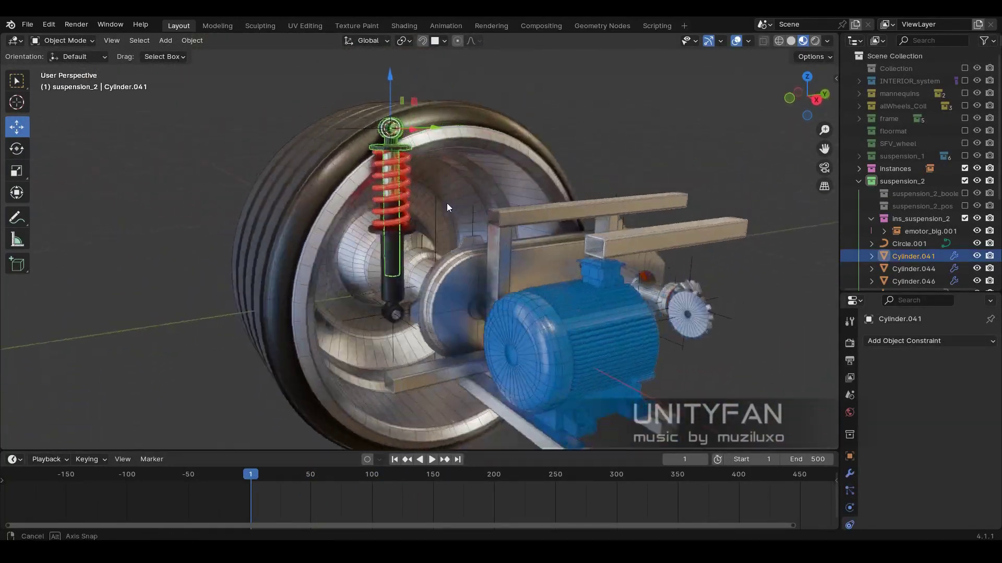
left_click(397, 152)
left_click(929, 341)
left_click(886, 389)
left_click(971, 379)
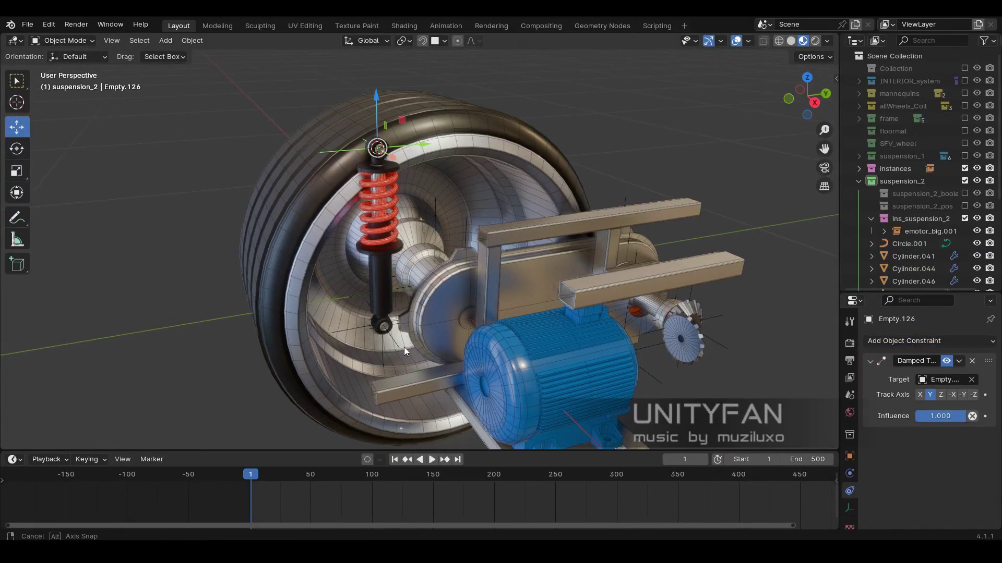
middle_click_drag(406, 351, 334, 313)
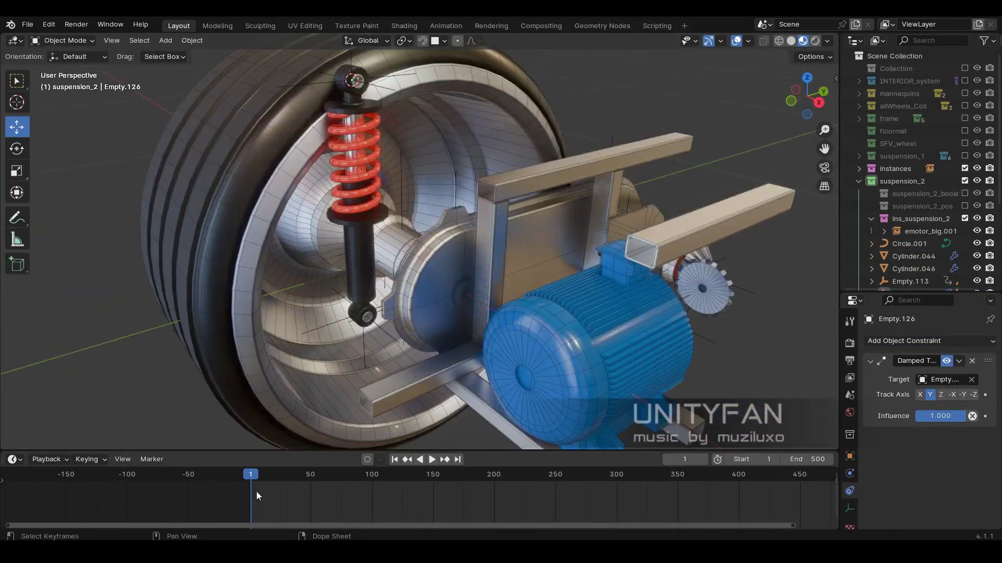
mouse_move(256, 496)
left_mouse_down()
mouse_move(297, 480)
mouse_move(249, 475)
left_mouse_up()
- Reselect Empty.126, then play and scrub the suspension to check both halves track each other
scroll(399, 278, "up", 3)
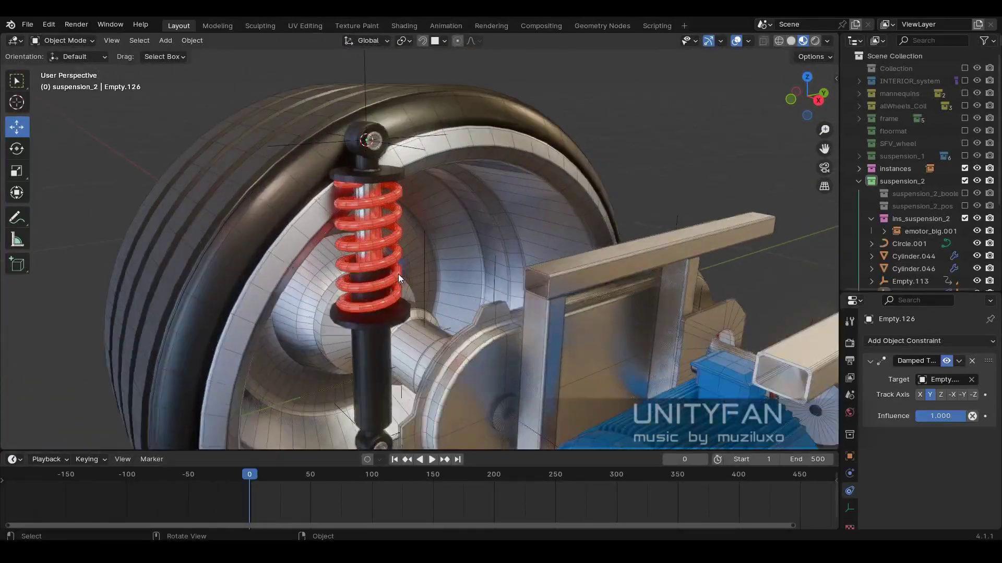
left_click(360, 190)
scroll(364, 156, "down", 3)
left_click(366, 115)
key("space")
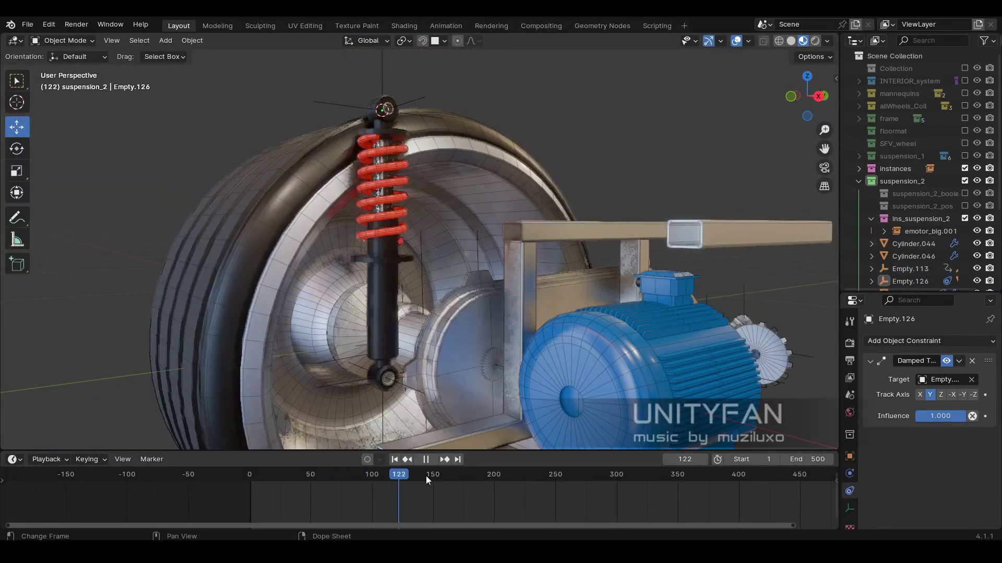
middle_click_drag(469, 313, 532, 239)
mouse_move(424, 476)
left_mouse_down()
mouse_move(206, 478)
mouse_move(469, 477)
mouse_move(420, 483)
mouse_move(447, 490)
left_mouse_up()
middle_click_drag(449, 397, 468, 439)
left_click(267, 491)
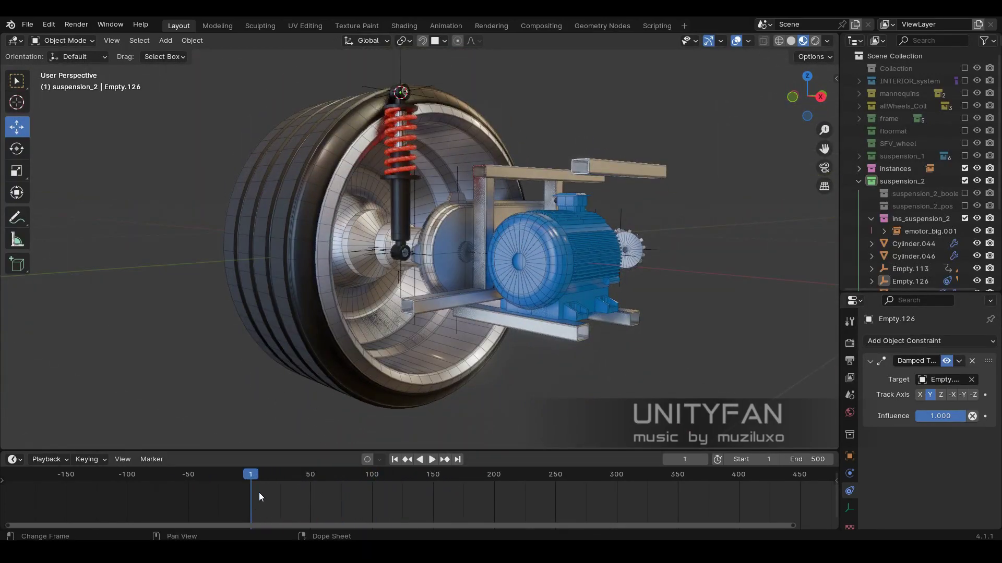
mouse_move(365, 313)
middle_mouse_down()
mouse_move(417, 261)
mouse_move(496, 236)
mouse_move(469, 245)
middle_mouse_up()
left_click(292, 251)
left_click(360, 168)
mouse_move(251, 477)
left_mouse_down()
mouse_move(441, 493)
mouse_move(252, 491)
left_mouse_up()
- Shift lower tube Cylinder.042's vertices slightly along Z in Edit Mode, then scrub to check
left_click(359, 307)
key("Tab")
key("shift+z")
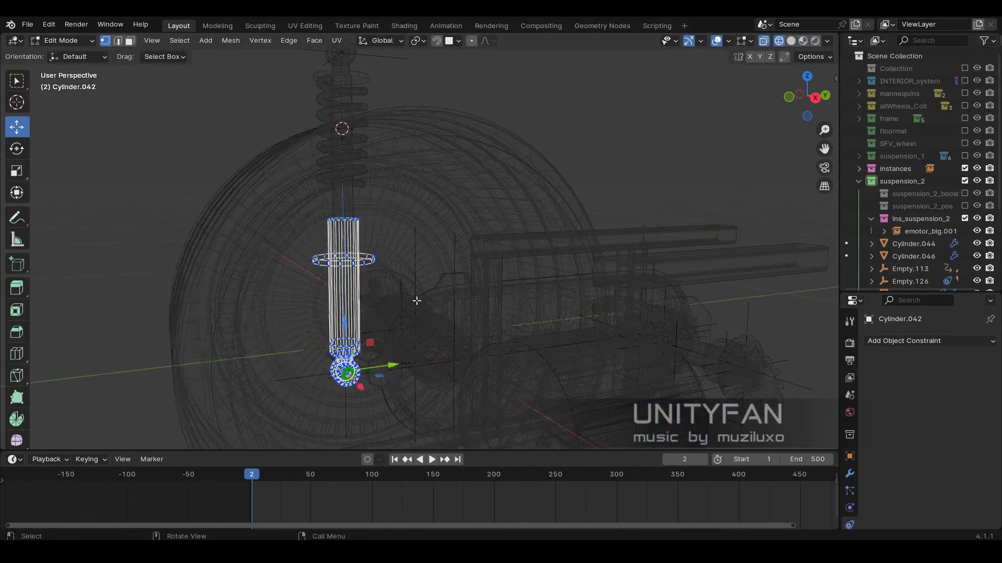
key("KP_3")
left_click_drag(344, 226, 344, 221)
left_click(365, 178)
key("Tab")
middle_click_drag(365, 177, 522, 141)
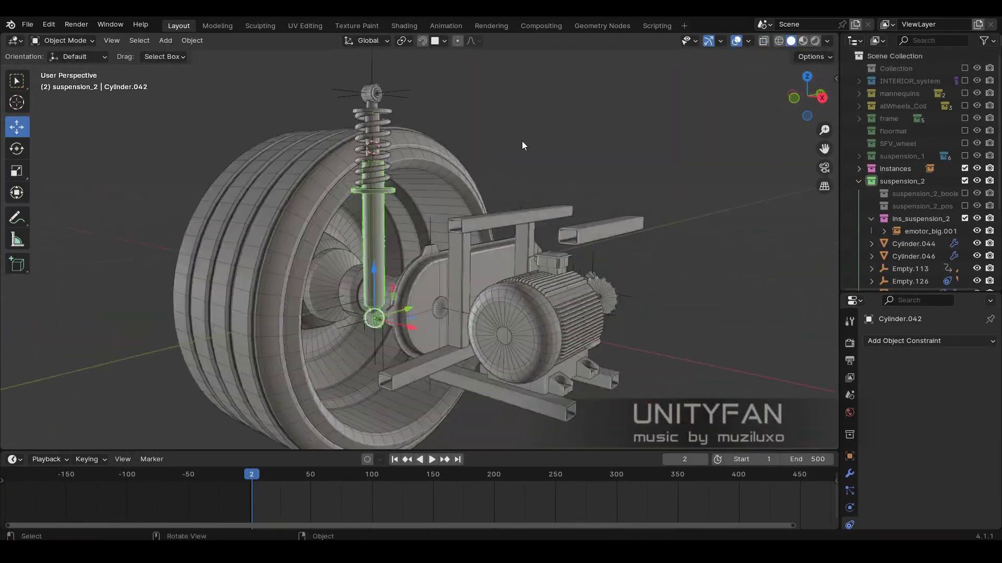
left_click_drag(356, 484, 441, 490)
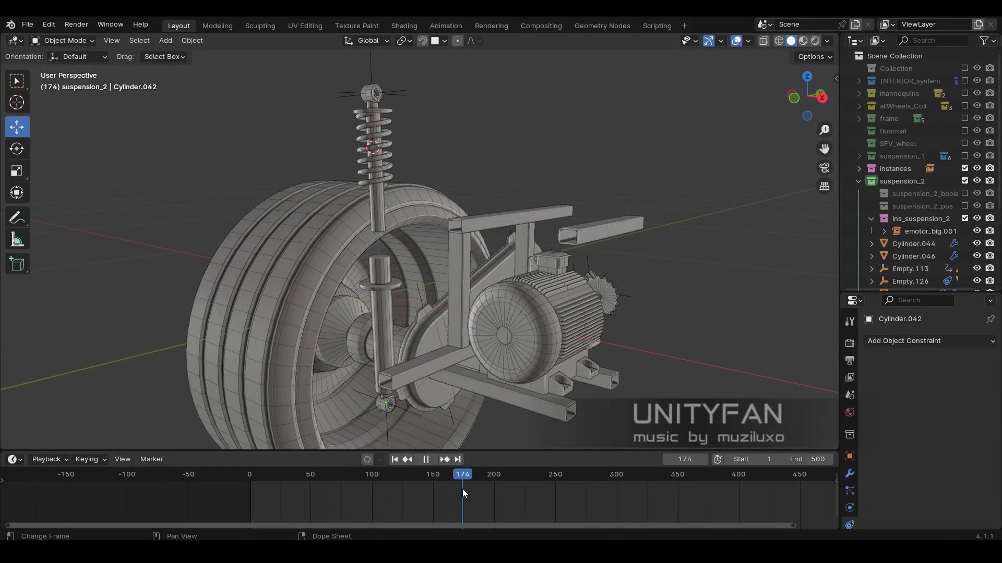
key("Escape")
- Inspect upper body Cylinder.041 in right-side wireframe view, then play and scrub the animation
left_click(365, 199)
key("KP_3")
key("shift+z")
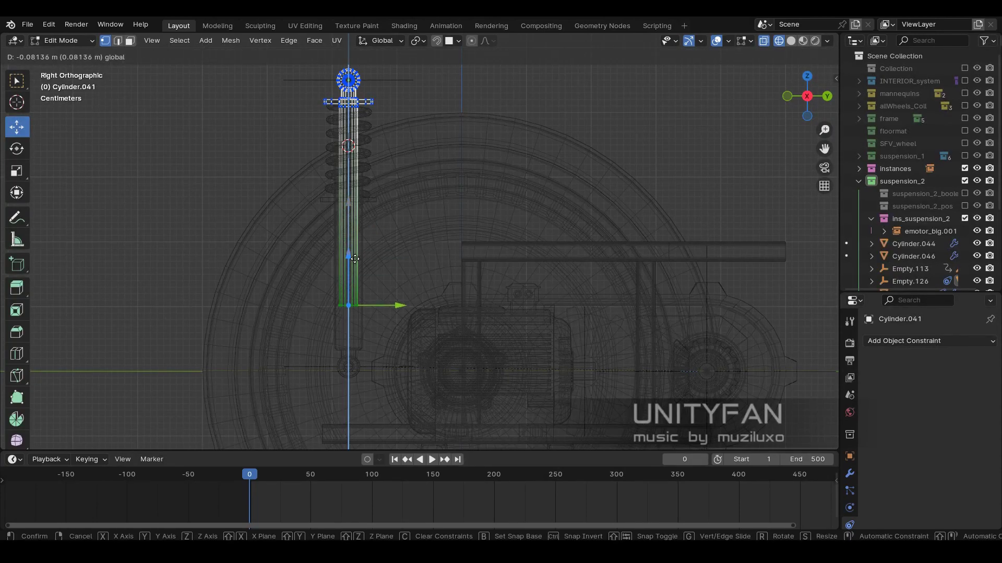
middle_click_drag(379, 246, 640, 293)
key("shift+z")
key("space")
left_click_drag(340, 481, 288, 491)
key("Escape")
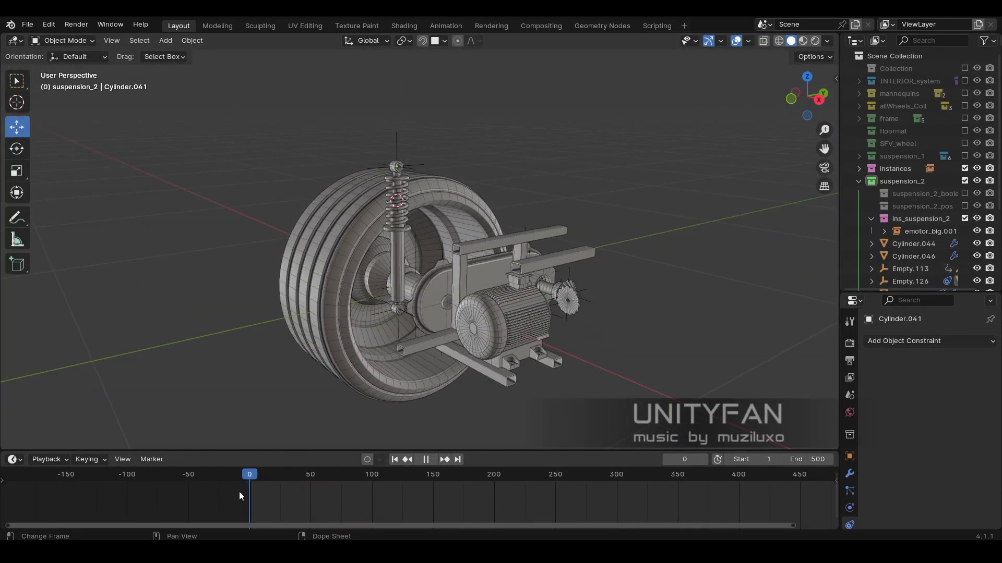
scroll(422, 180, "up", 3)
- Select top empty Empty.126, try moving it in right view, then replay the suspension to frame 182
left_click(422, 181)
key("KP_3")
scroll(412, 166, "up", 3)
key("g")
key("Escape")
mouse_move(381, 114)
middle_mouse_down()
mouse_move(528, 196)
mouse_move(418, 339)
middle_mouse_up()
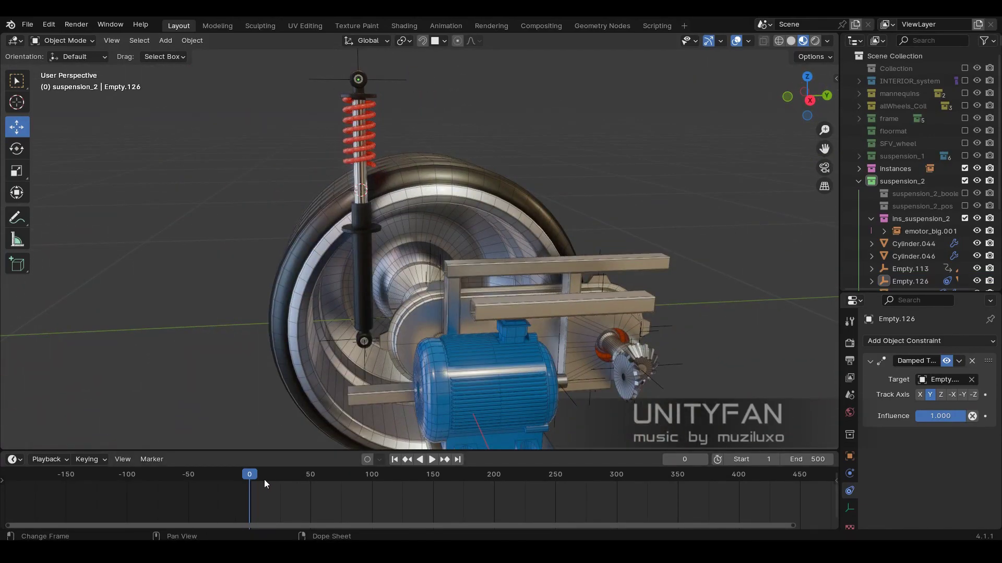
key("space")
left_click_drag(264, 480, 458, 496)
key("space")
middle_click_drag(459, 365, 492, 303)
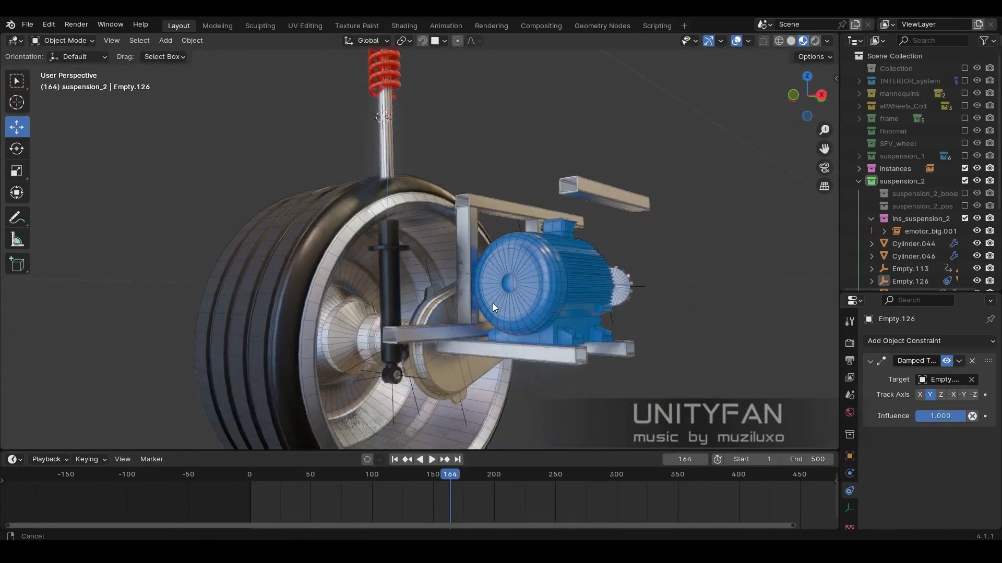
left_click_drag(358, 484, 330, 487)
left_click_drag(387, 472, 249, 475)
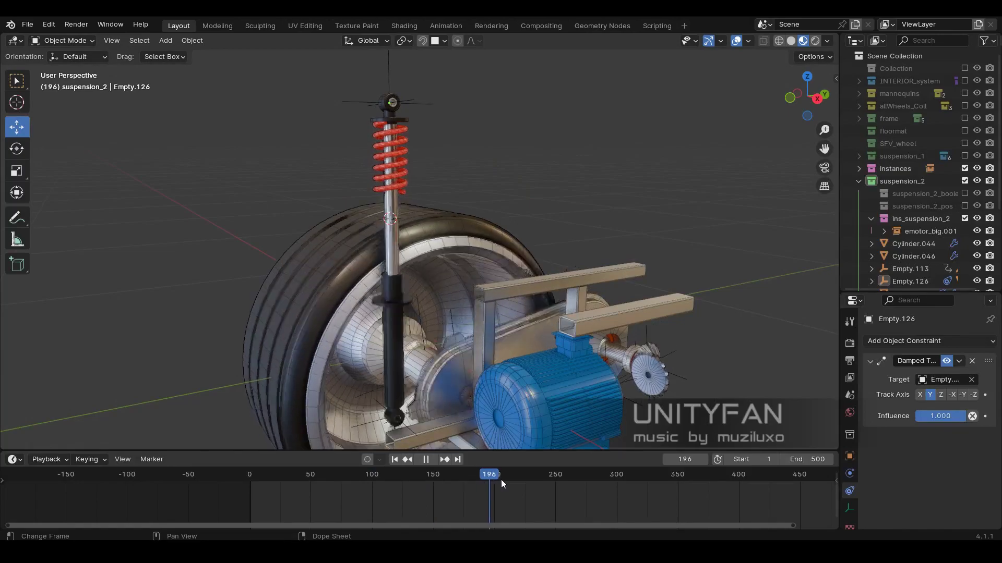
- Shift Cylinder.041's end vertices down slightly, then play the animation while orbiting the shock
left_click(382, 240)
key("z")
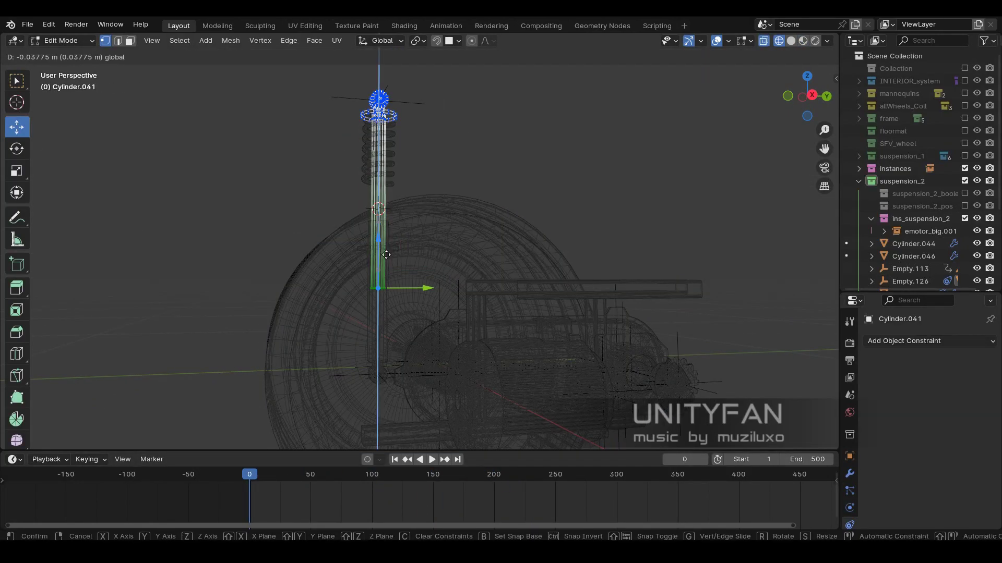
middle_click_drag(474, 321, 378, 475)
key("space")
left_click_drag(378, 475, 334, 480)
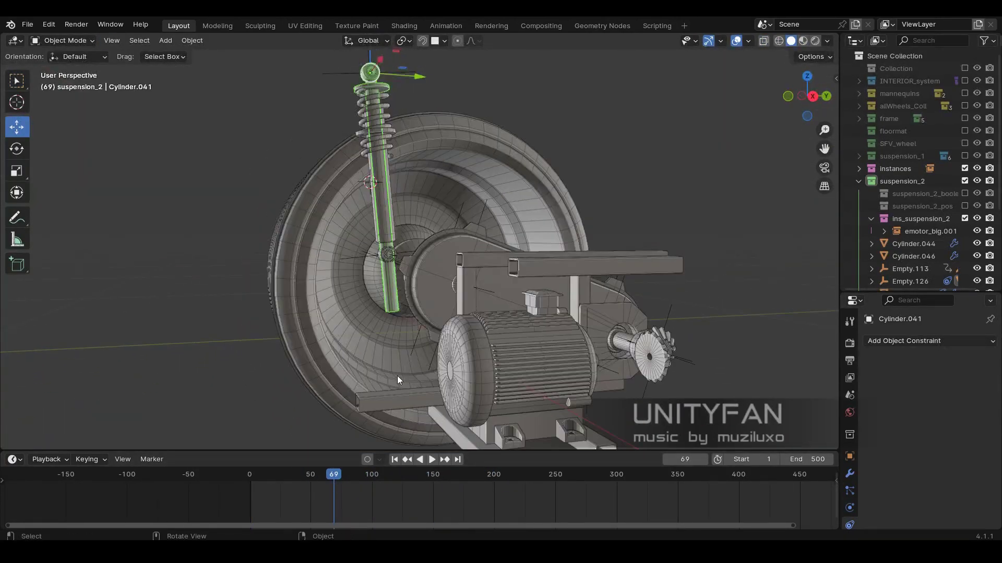
middle_click_drag(397, 376, 366, 365)
mouse_move(334, 480)
left_mouse_down()
mouse_move(436, 480)
mouse_move(249, 480)
left_mouse_up()
key("space")
- Select the top end empty Empty.126 and move it, undoing an accidentally added empty
key("KP_3")
key("shift+z")
left_click(365, 122)
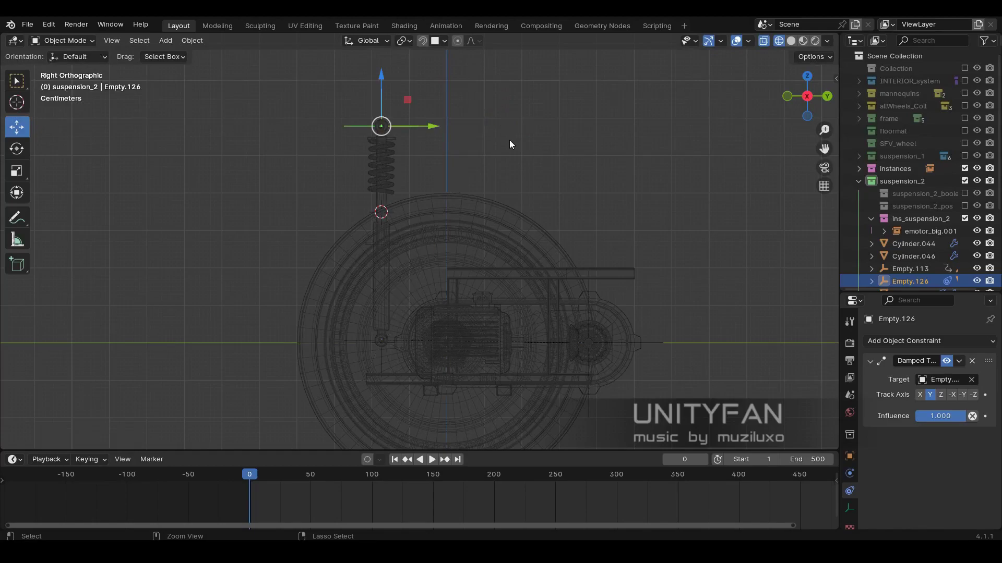
middle_click_drag(432, 133, 449, 230)
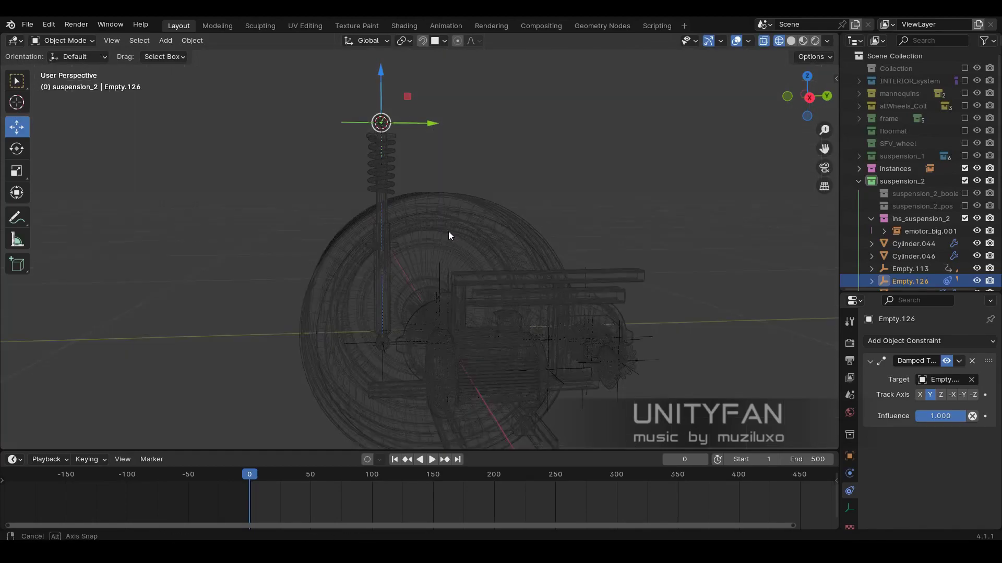
key("shift+z")
key("shift+a")
left_click(500, 223)
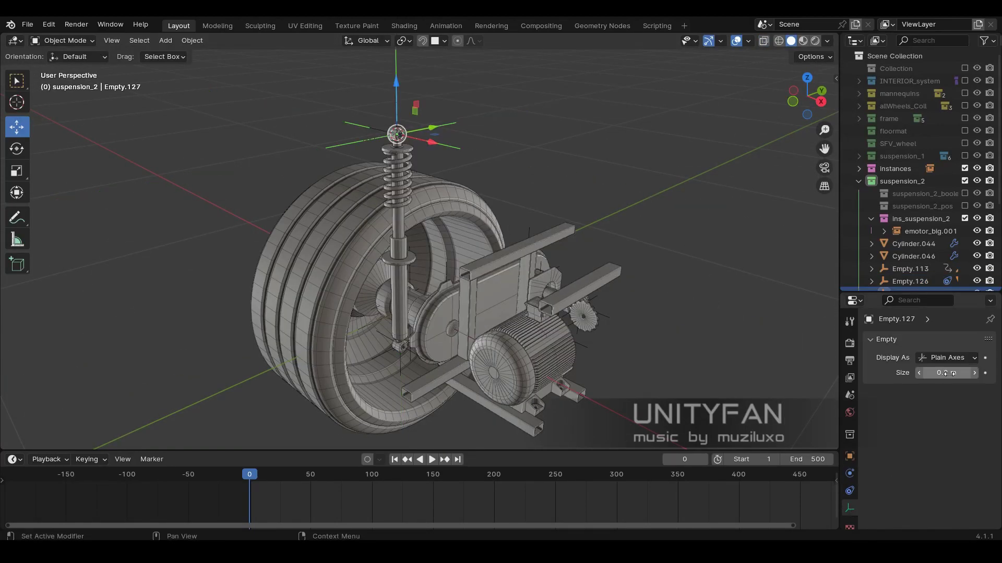
middle_click_drag(574, 120, 399, 130)
key("ctrl+z")
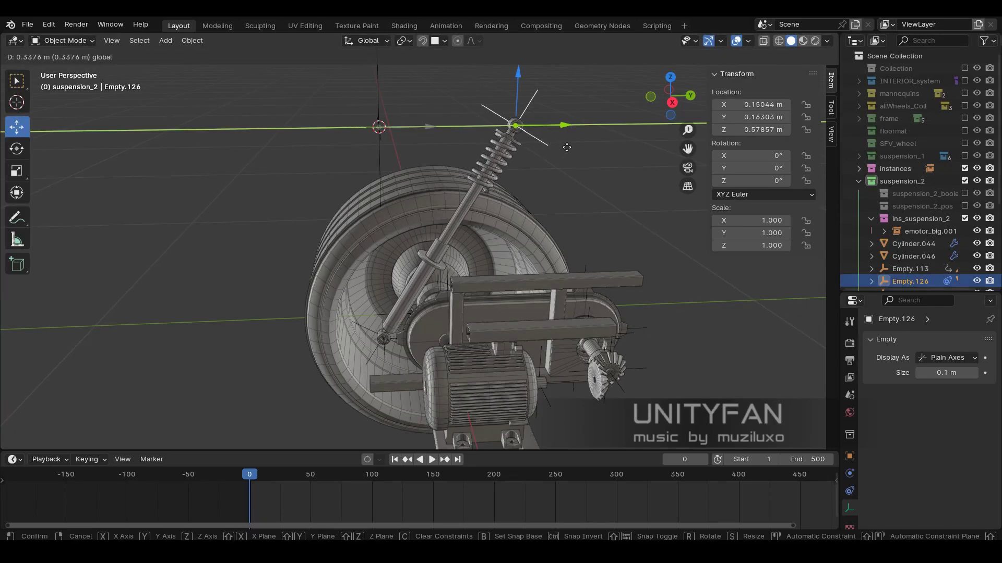
mouse_move(339, 467)
left_mouse_down()
mouse_move(249, 474)
mouse_move(368, 480)
left_mouse_up()
- Move shock cylinder Cylinder.041's end vertices along Z in Edit Mode, testing playback
left_click(396, 126)
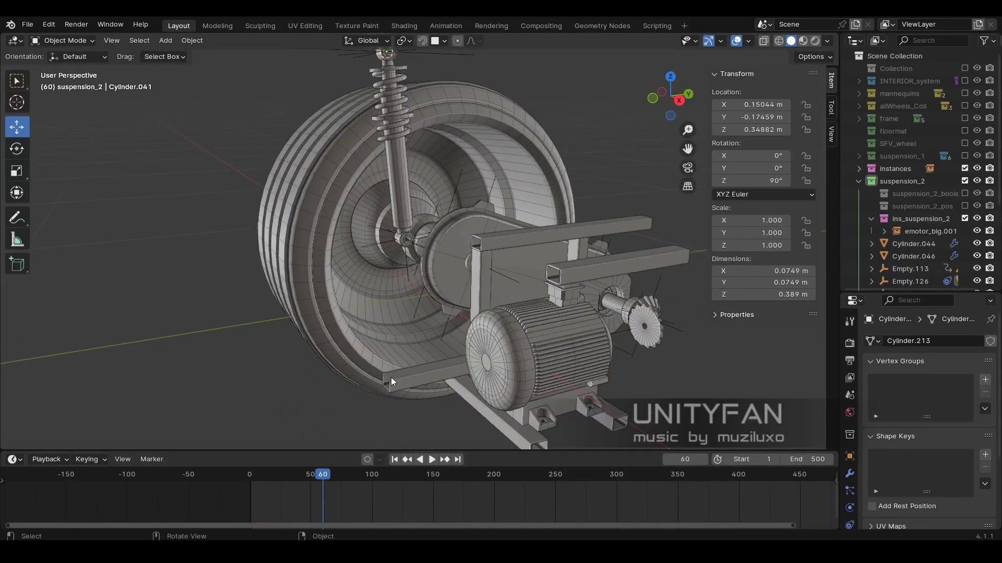
key("space")
key("Escape")
key("Tab")
key("alt+z")
key("alt+z")
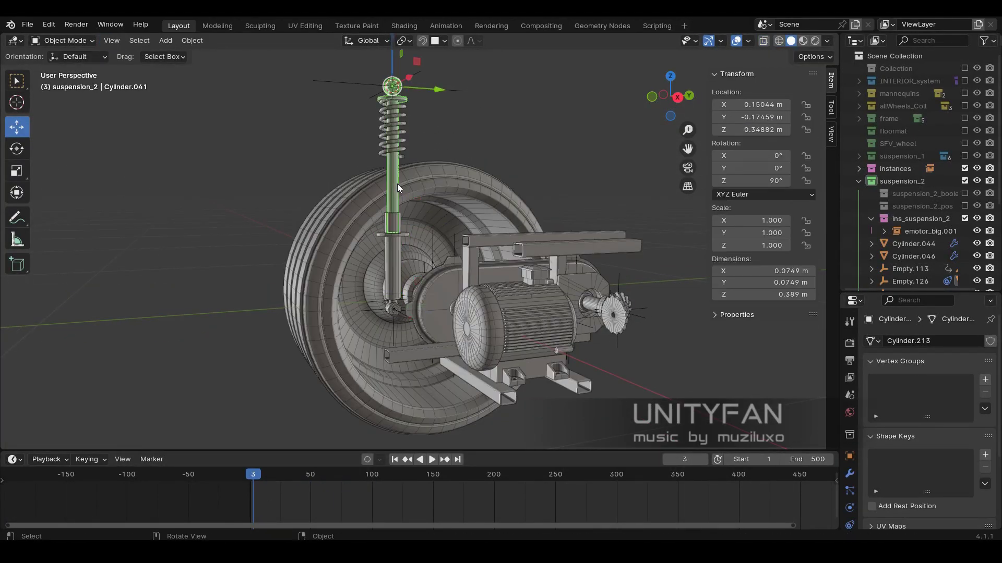
key("alt+z")
key("g")
key("Escape")
key("Tab")
key("alt+z")
mouse_move(418, 480)
left_mouse_down()
mouse_move(509, 500)
mouse_move(447, 480)
left_mouse_up()
key("space")
mouse_move(264, 359)
middle_mouse_down()
mouse_move(262, 345)
mouse_move(661, 339)
mouse_move(570, 326)
middle_mouse_up()
- Play the animation, then raise Empty.126 along Z to 0.68472
key("shift+z")
left_click(307, 478)
key("space")
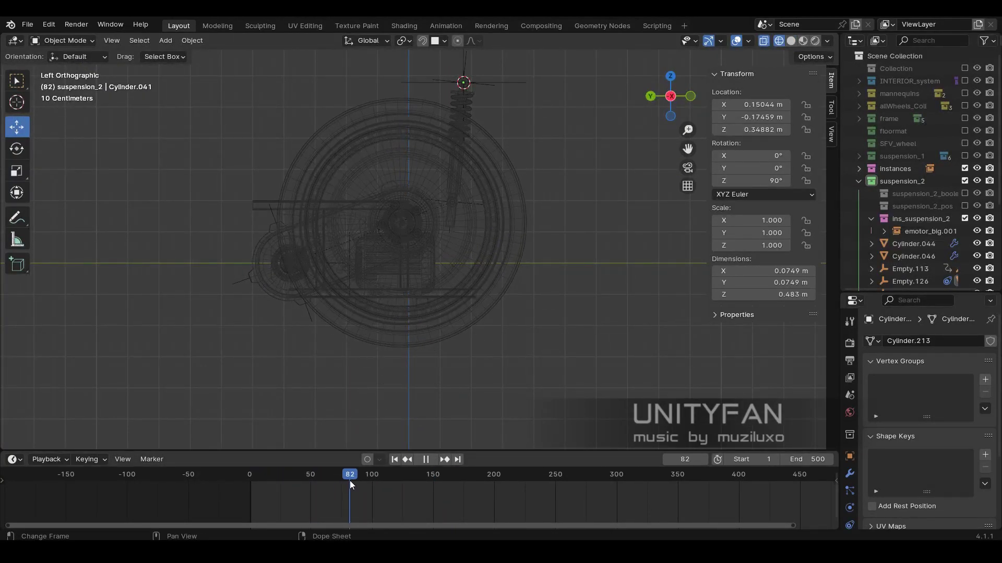
key("shift+z")
scroll(438, 277, "up", 3)
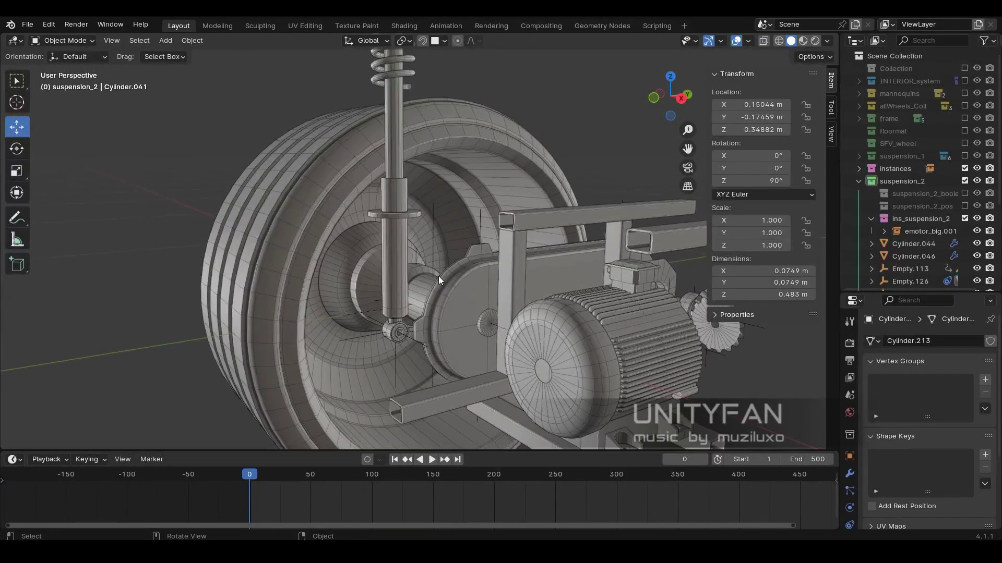
left_click(454, 275)
scroll(458, 274, "down", 3)
mouse_move(458, 273)
middle_mouse_down()
mouse_move(452, 139)
mouse_move(379, 96)
mouse_move(563, 228)
middle_mouse_up()
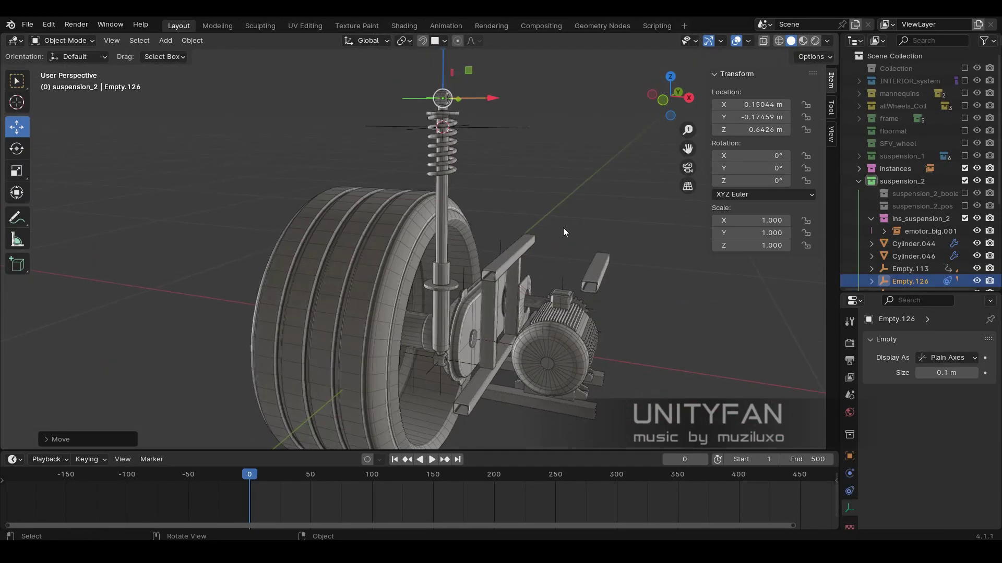
- Nudge Cylinder.042's end vertices along the shock and play to frame 240 to check the fit
mouse_move(256, 476)
left_mouse_down()
mouse_move(474, 479)
mouse_move(250, 477)
left_mouse_up()
left_click(402, 302)
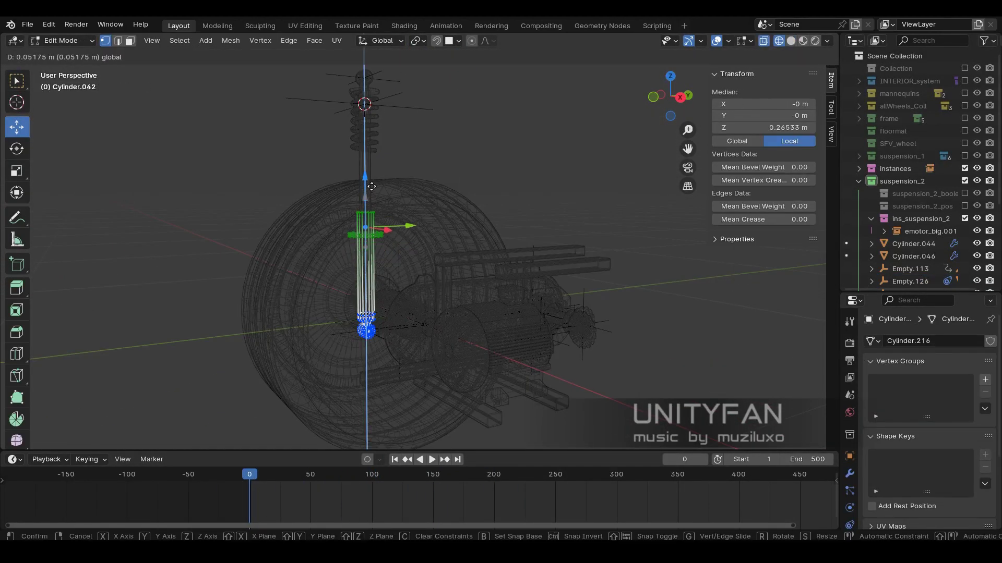
mouse_move(320, 508)
left_mouse_down()
mouse_move(469, 484)
mouse_move(336, 473)
mouse_move(543, 478)
left_mouse_up()
key("space")
key("space")
mouse_move(396, 292)
middle_mouse_down()
mouse_move(353, 166)
mouse_move(387, 211)
mouse_move(315, 257)
mouse_move(405, 293)
mouse_move(427, 365)
middle_mouse_up()
left_click(359, 170)
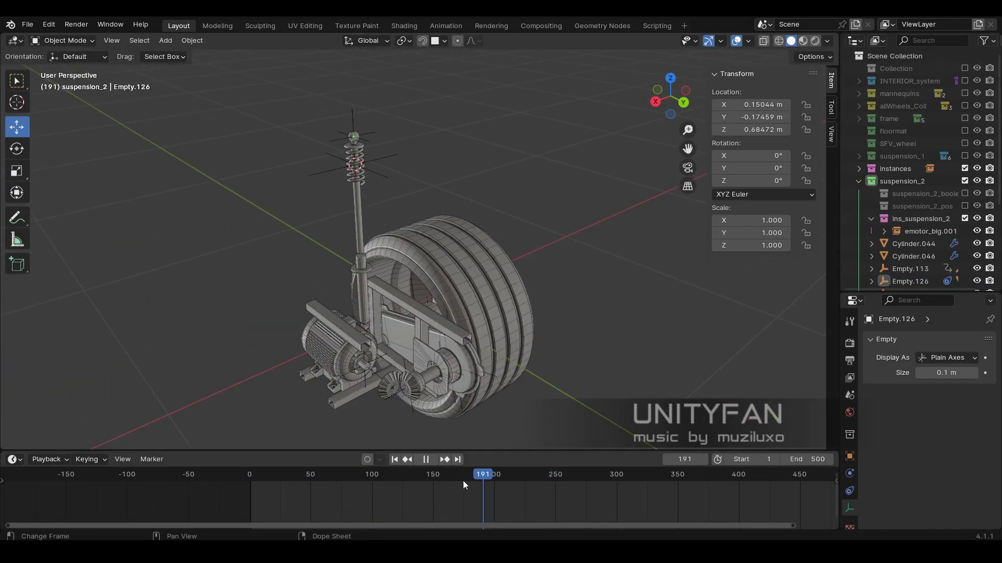
- Keyframe Empty.126's X location at frame 250
mouse_move(462, 481)
left_mouse_down()
mouse_move(623, 478)
mouse_move(461, 475)
left_mouse_up()
key("space")
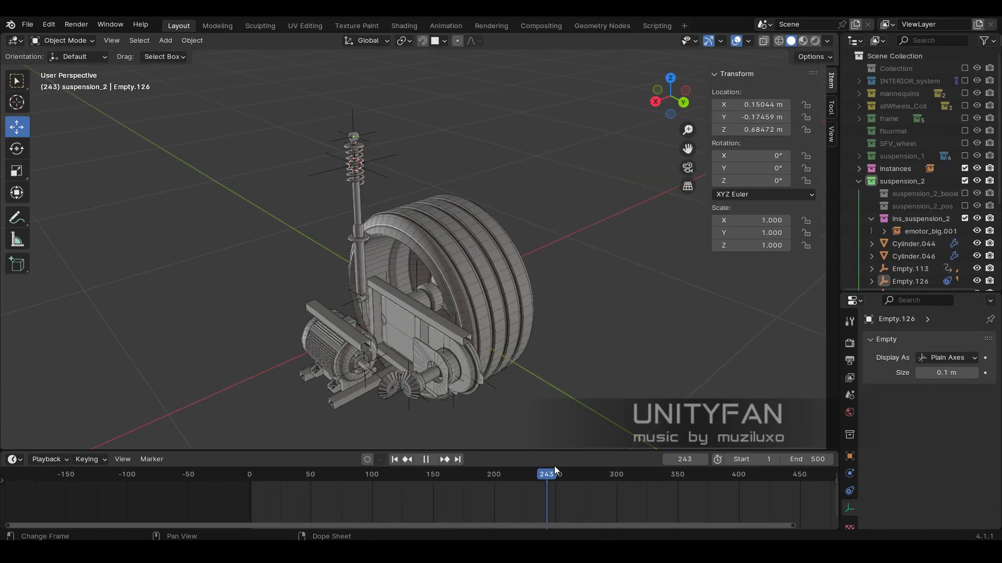
mouse_move(555, 469)
left_mouse_down()
mouse_move(395, 474)
mouse_move(555, 477)
left_mouse_up()
key("space")
middle_click_drag(391, 189, 708, 327)
right_click(741, 104)
left_click(741, 116)
- Keyframe a new X location of about -0.269 m at frame 300
key("space")
left_click(618, 478)
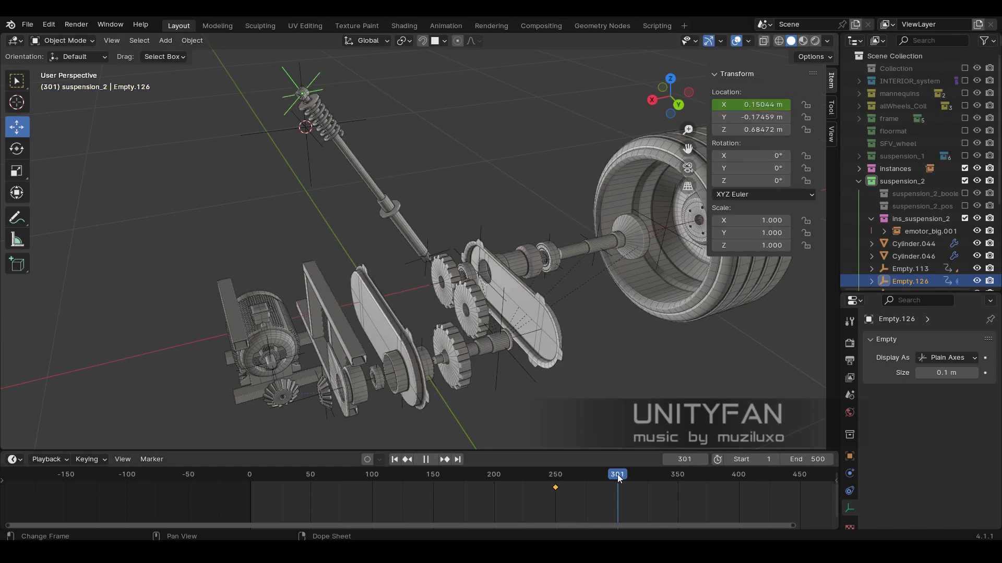
key("space")
middle_click_drag(553, 344, 483, 267)
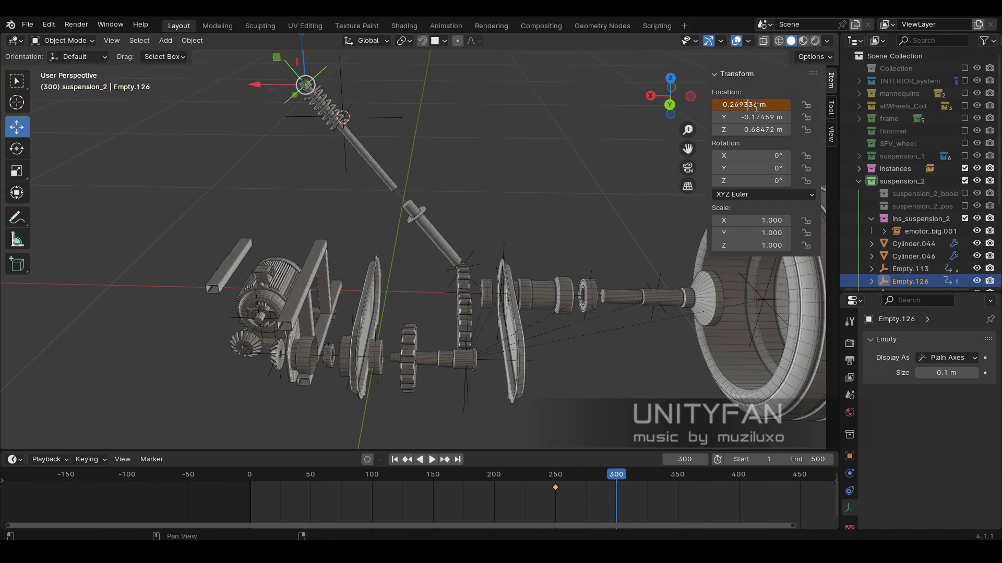
right_click(758, 105)
left_click(730, 99)
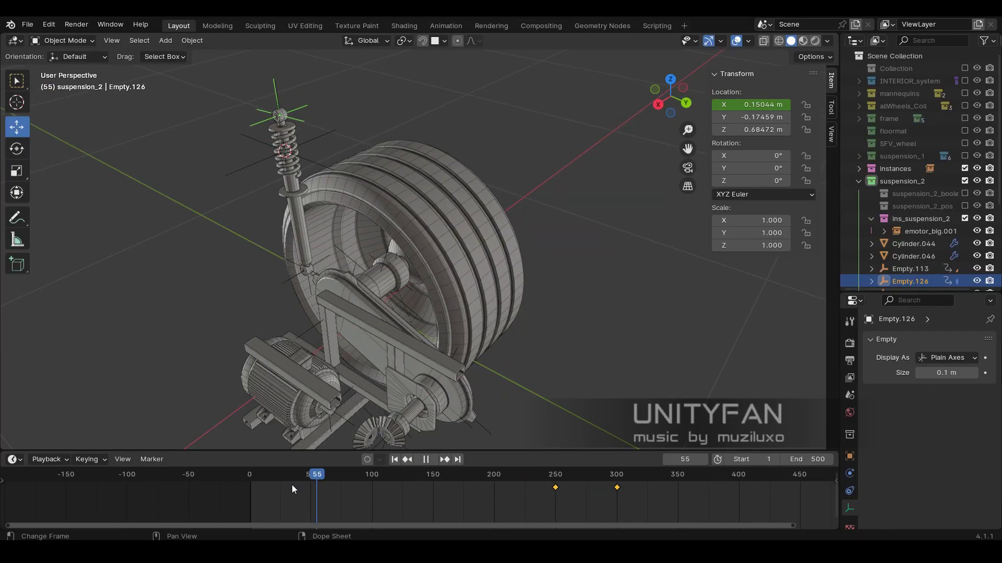
- Set Cylinder.042's transform orientation to Local while editing its vertices
left_click_drag(292, 484, 395, 478)
middle_click_drag(396, 366, 484, 355)
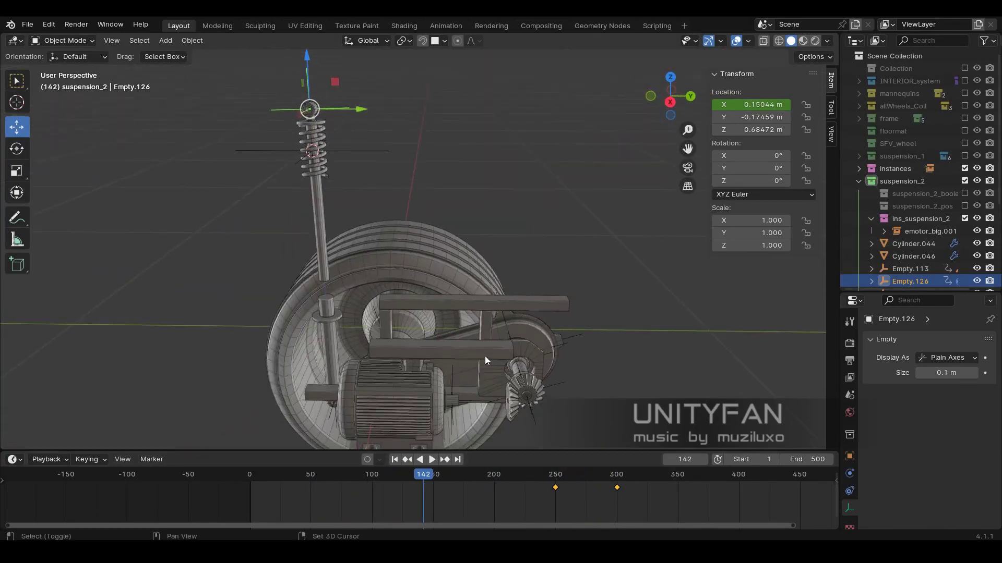
left_click(426, 459)
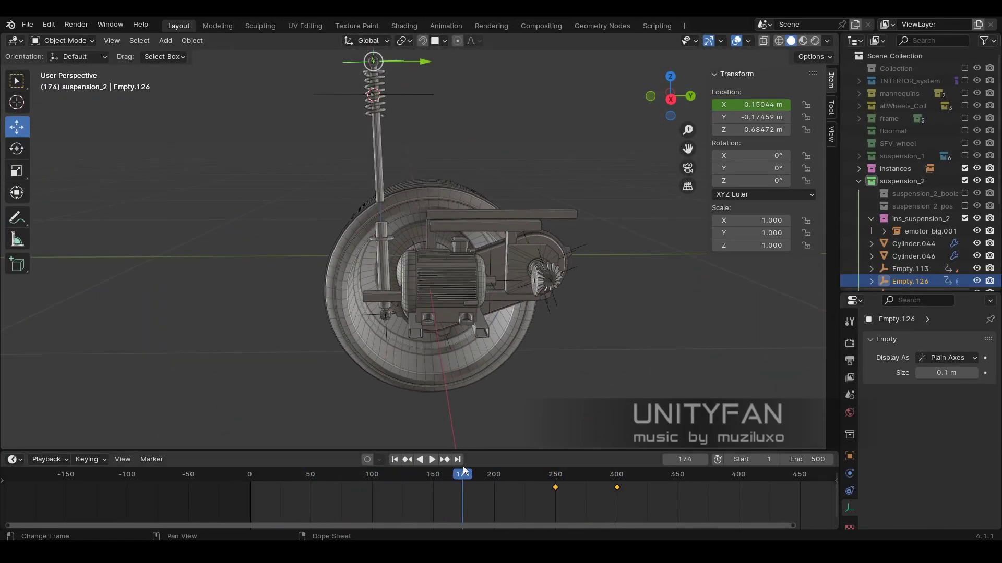
left_click(385, 224)
key("Tab")
scroll(385, 224, "up", 3)
scroll(385, 225, "up", 3)
left_click(368, 41)
left_click(373, 92)
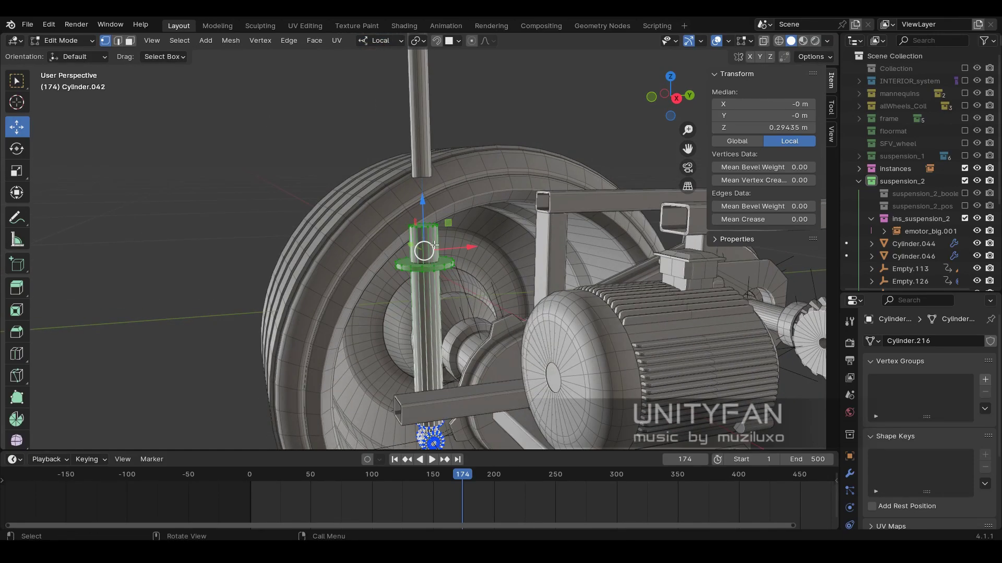
scroll(435, 245, "down", 3)
key("Tab")
scroll(434, 244, "down", 5)
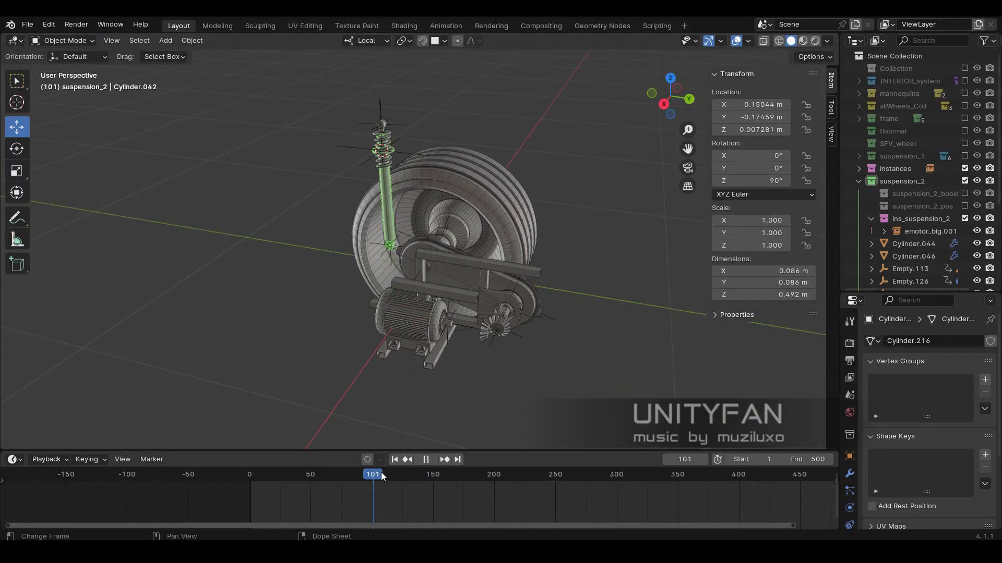
- Raise Empty.126 to Z 0.79254 m and scrub the timeline, returning to frame 0
middle_click_drag(342, 234, 402, 193)
left_click(412, 190)
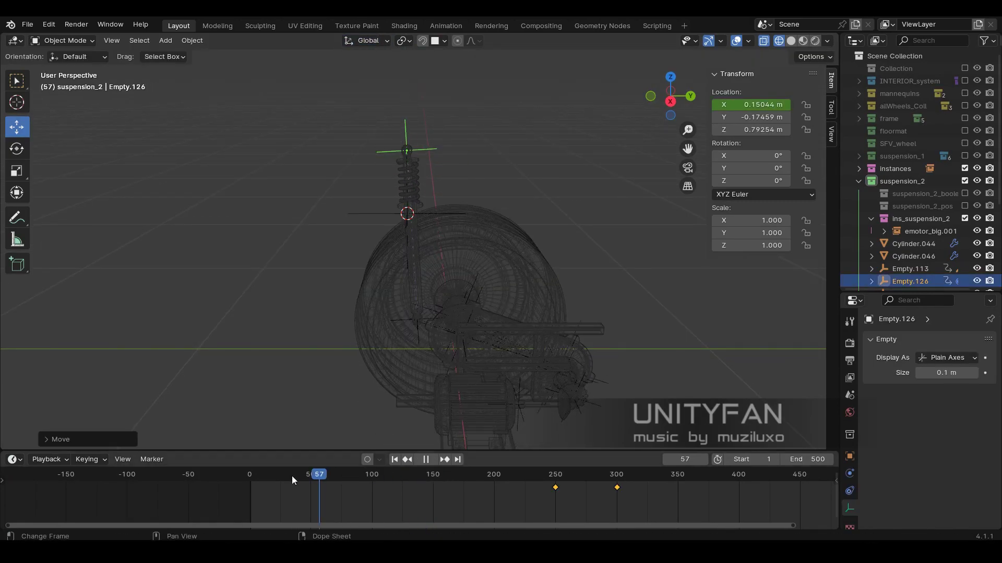
key("shift+z")
left_click_drag(292, 476, 478, 499)
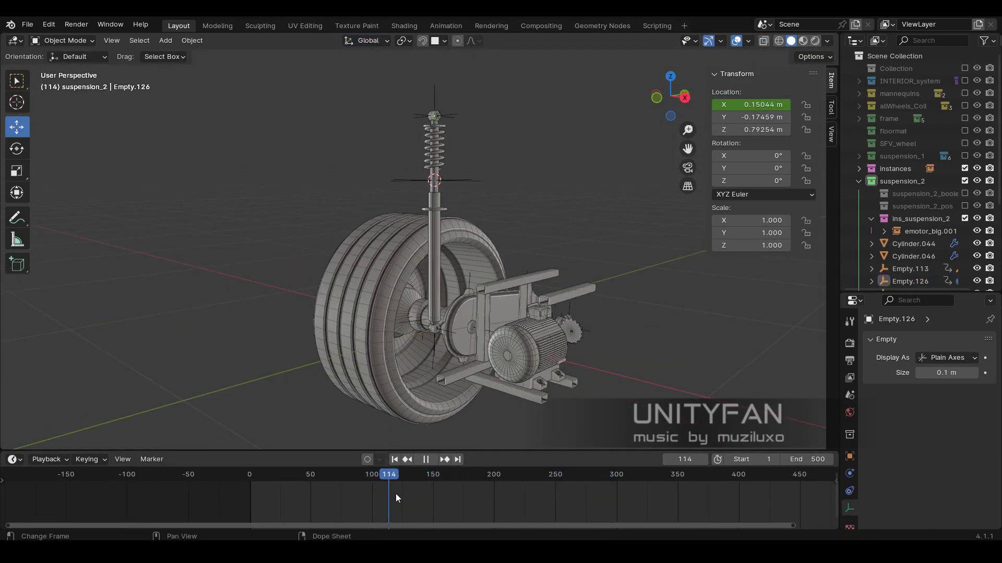
mouse_move(395, 494)
left_mouse_down()
mouse_move(321, 502)
mouse_move(381, 497)
left_mouse_up()
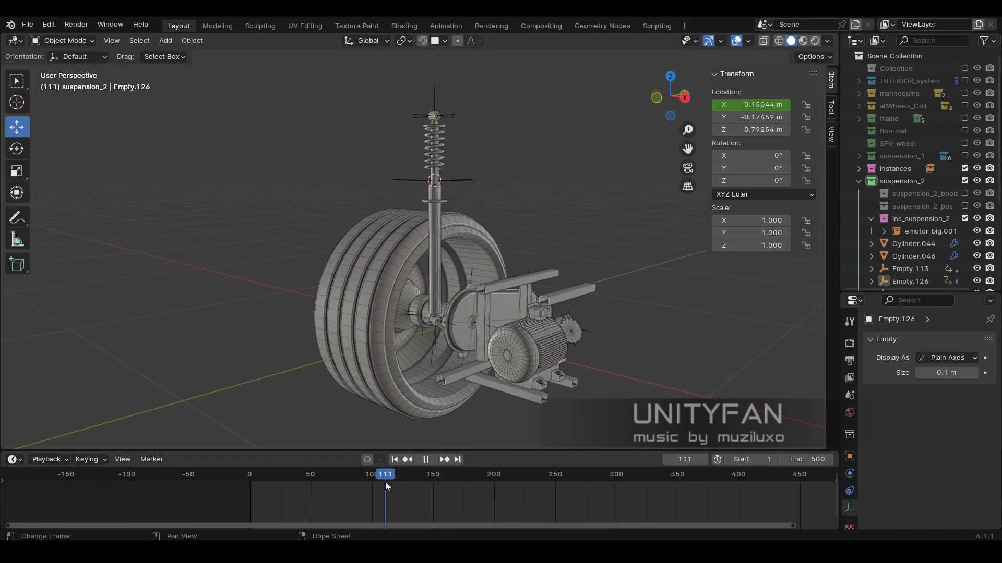
key("shift+z")
mouse_move(365, 487)
left_mouse_down()
mouse_move(459, 474)
mouse_move(346, 479)
left_mouse_up()
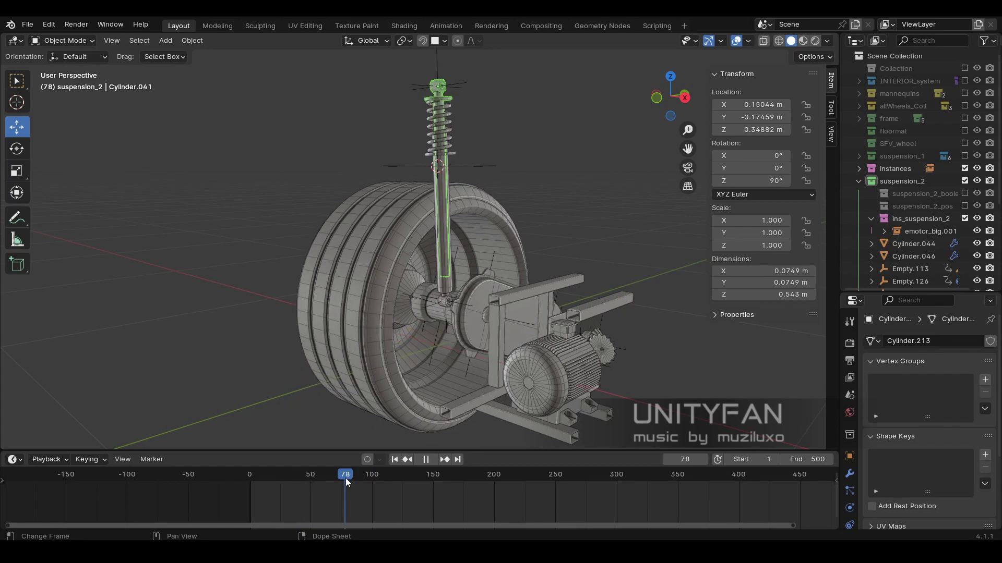
middle_click_drag(482, 181, 417, 130)
left_click(380, 40)
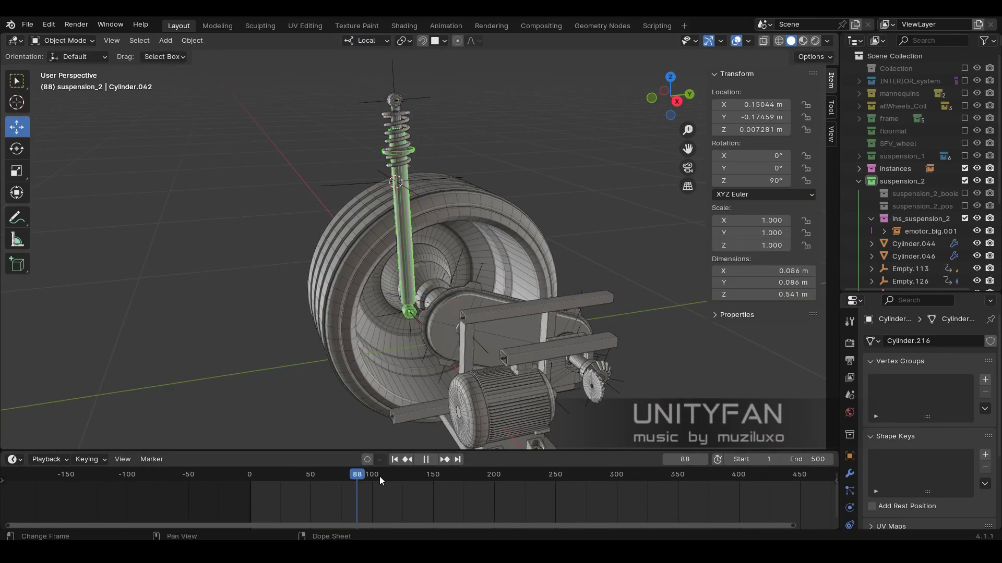
left_click(274, 480)
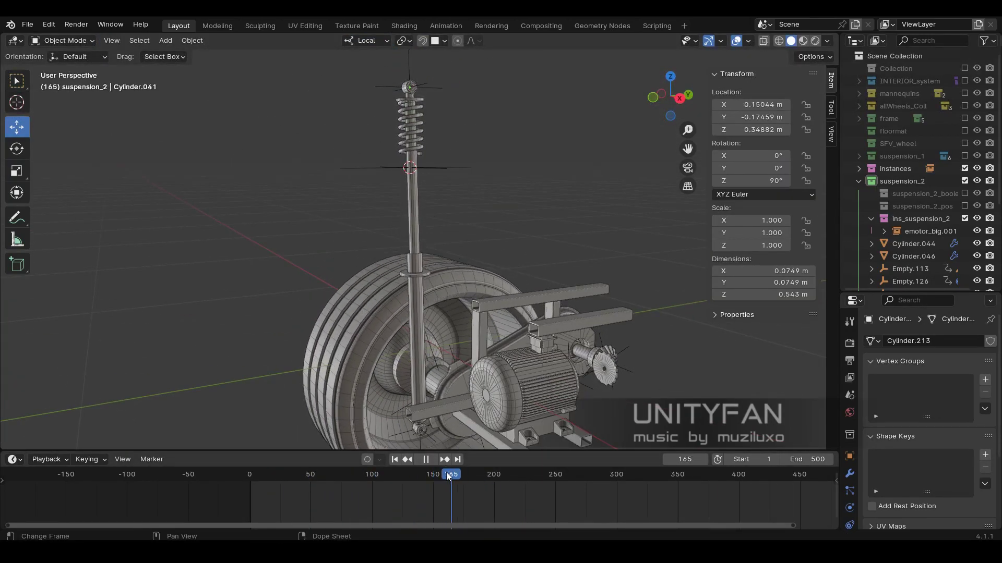
key("Escape")
left_click(459, 173)
mouse_move(465, 178)
middle_mouse_down()
mouse_move(372, 247)
mouse_move(418, 259)
middle_mouse_up()
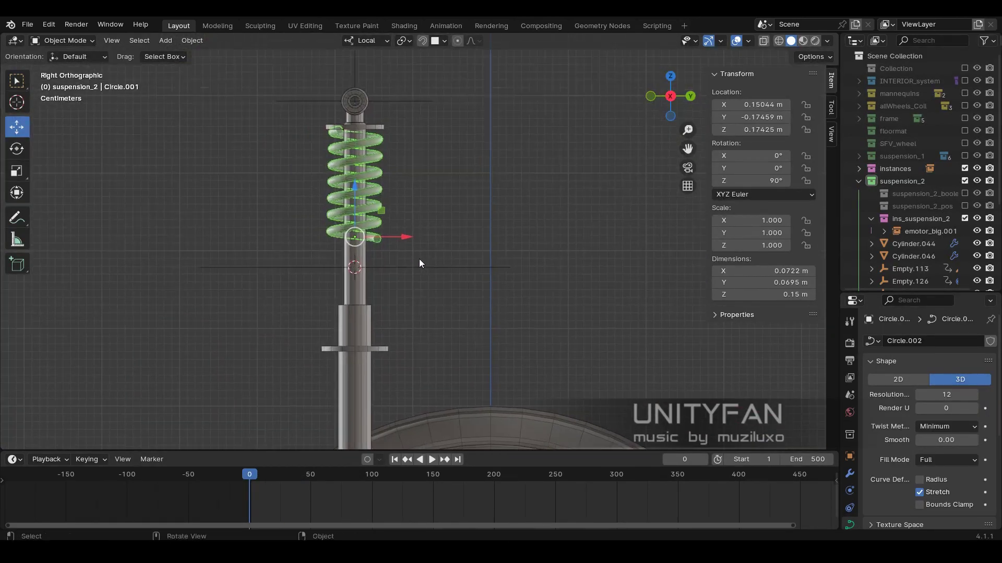
left_click_drag(354, 199, 355, 303)
scroll(340, 312, "down", 3)
mouse_move(340, 311)
middle_mouse_down()
mouse_move(603, 323)
mouse_move(342, 298)
mouse_move(584, 326)
mouse_move(397, 299)
mouse_move(259, 479)
middle_mouse_up()
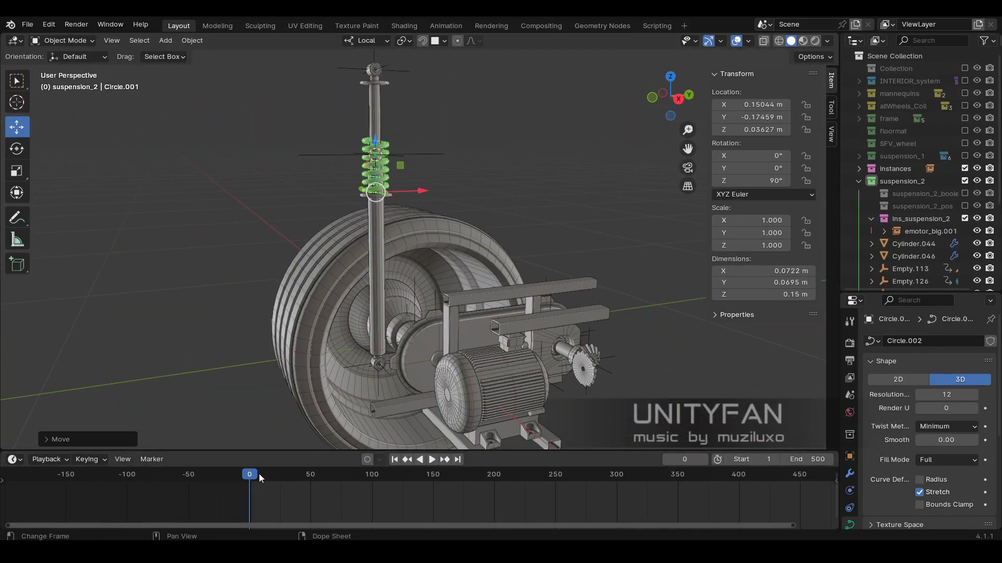
mouse_move(259, 479)
left_mouse_down()
mouse_move(480, 493)
mouse_move(282, 525)
left_mouse_up()
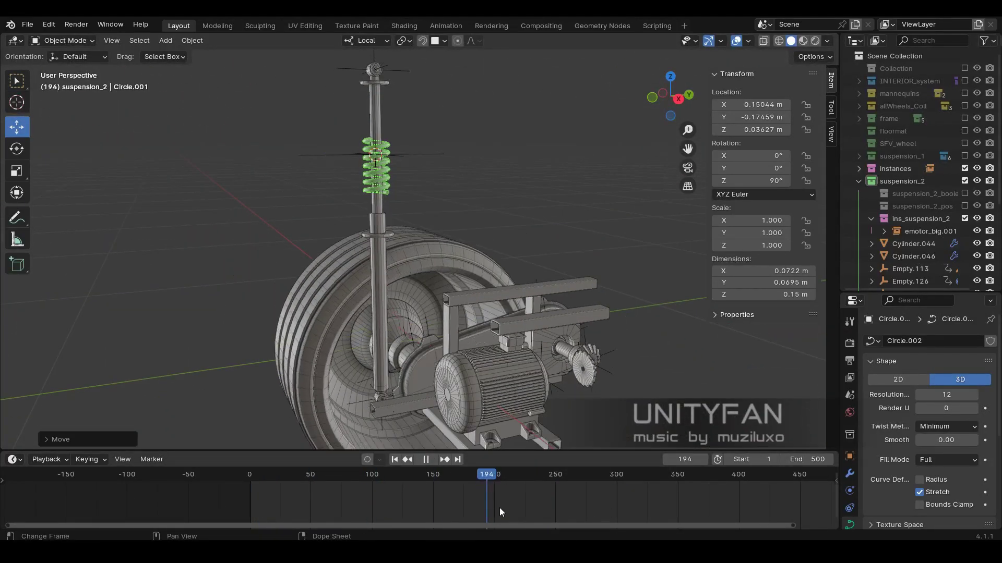
key("Escape")
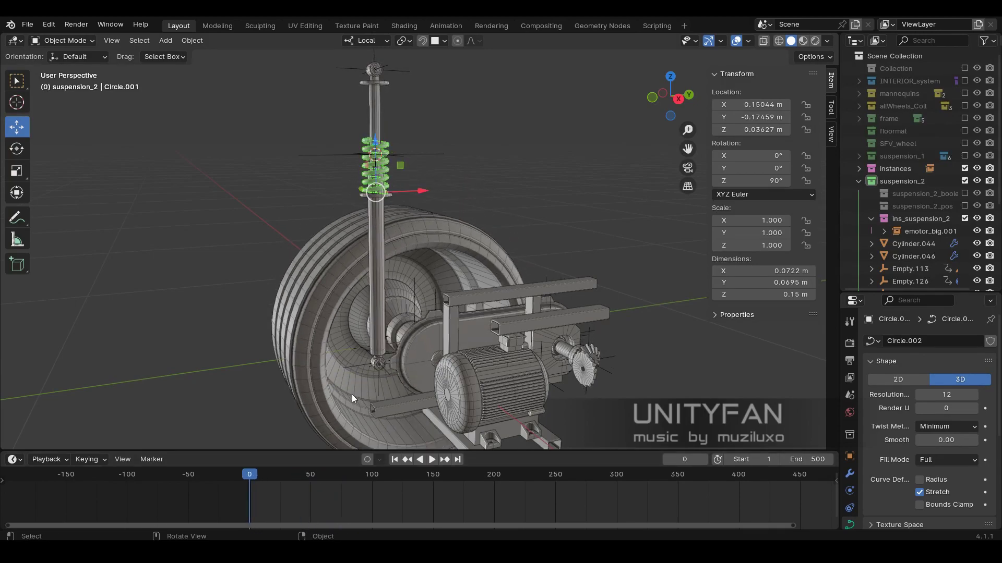
left_click(348, 371)
left_click(463, 477)
key("space")
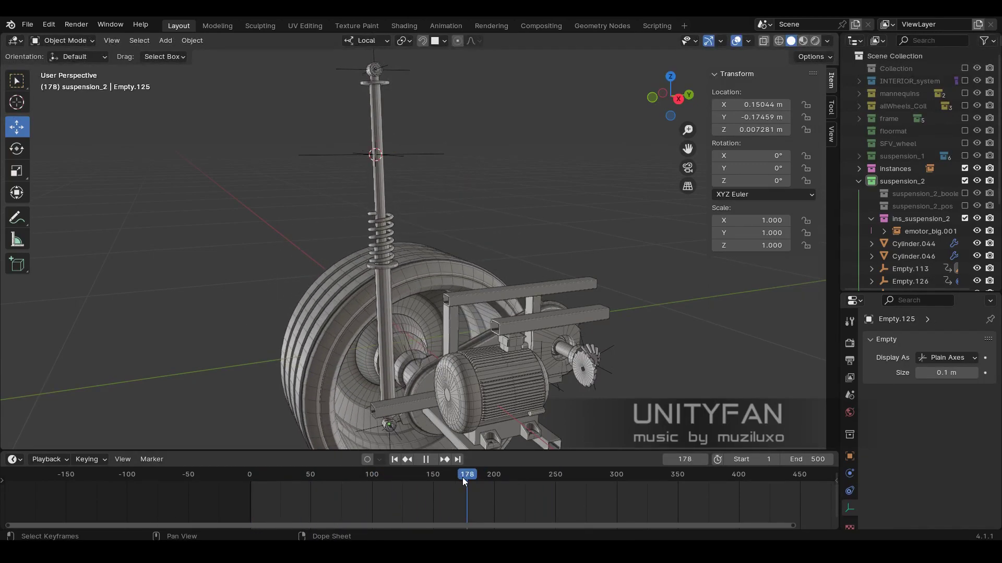
key("Escape")
left_click(377, 224)
key("KP_Decimal")
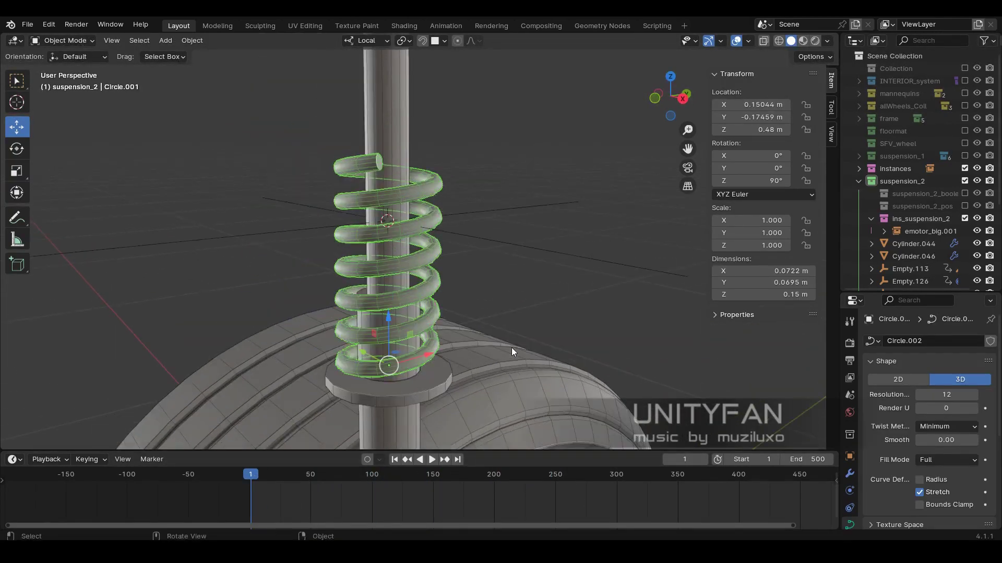
middle_click_drag(511, 351, 492, 282)
- Duplicate all the spring's curve points and move the copy up the rod
key("Tab")
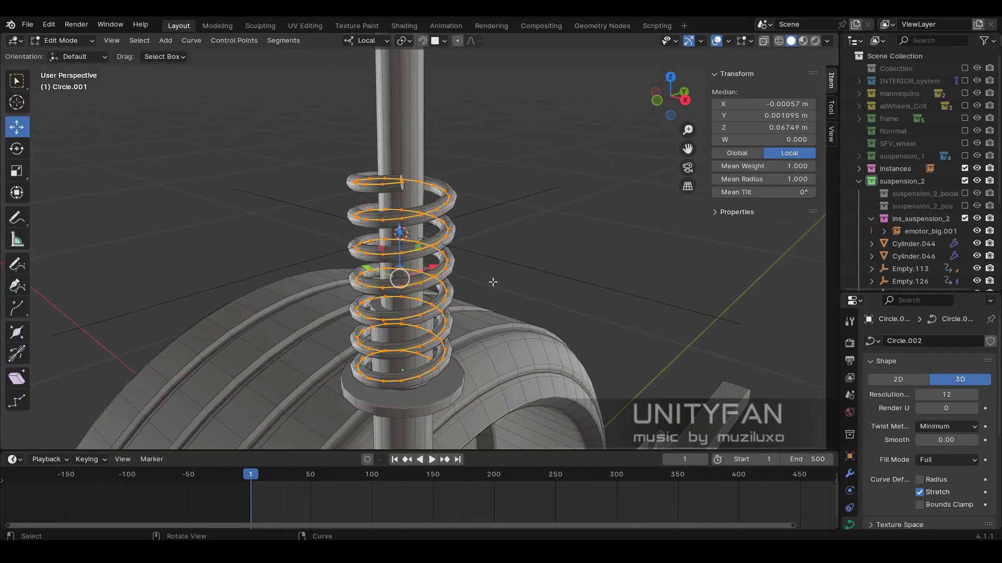
key("KP_3")
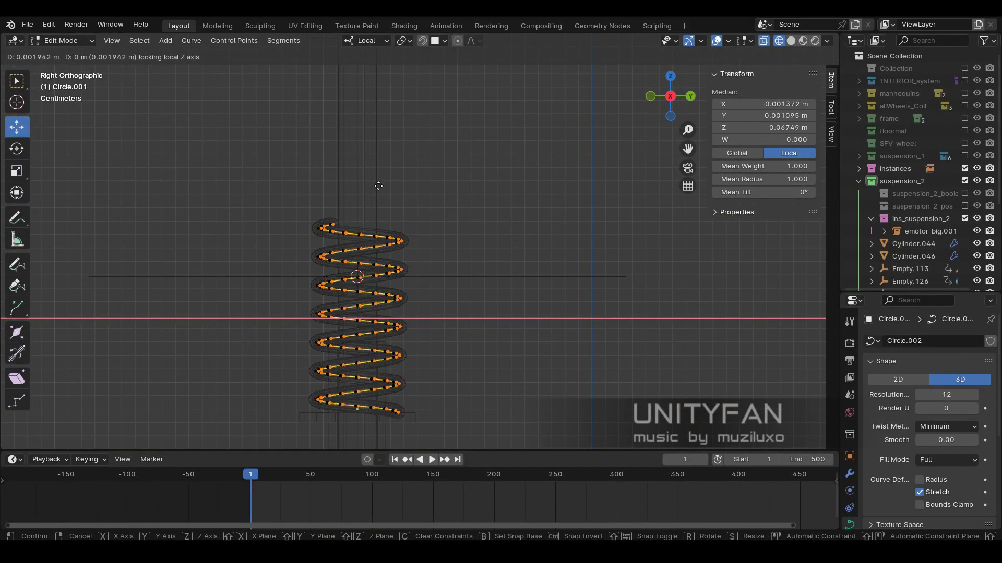
middle_click_drag(380, 108, 568, 308)
scroll(444, 282, "down", 5)
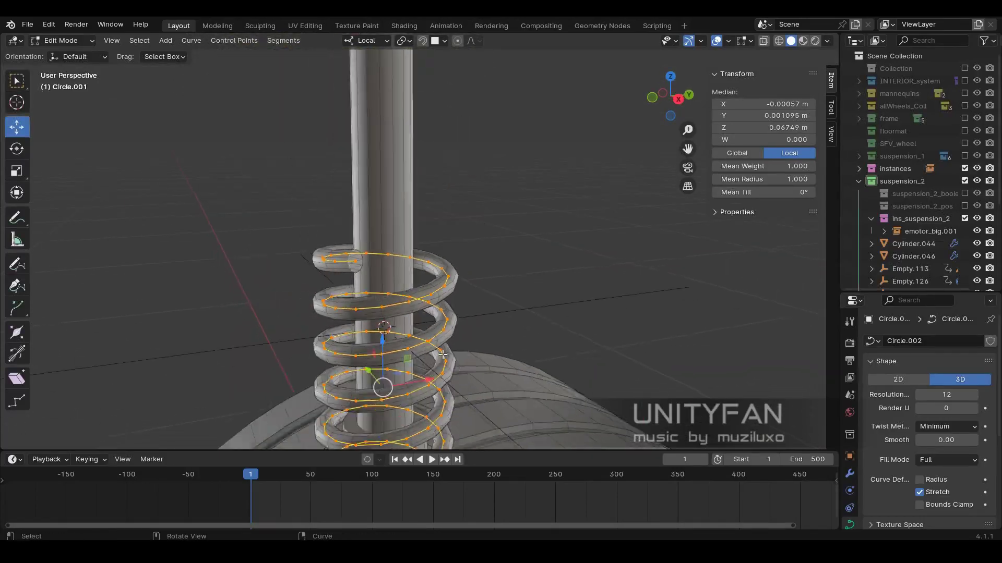
key("KP_Decimal")
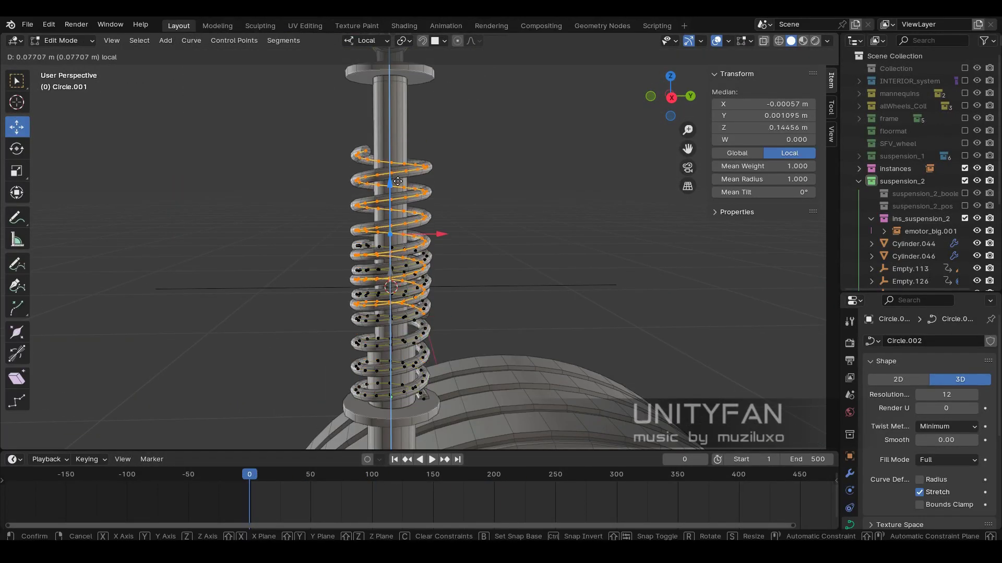
key("Tab")
mouse_move(271, 245)
middle_mouse_down()
mouse_move(248, 238)
mouse_move(292, 219)
middle_mouse_up()
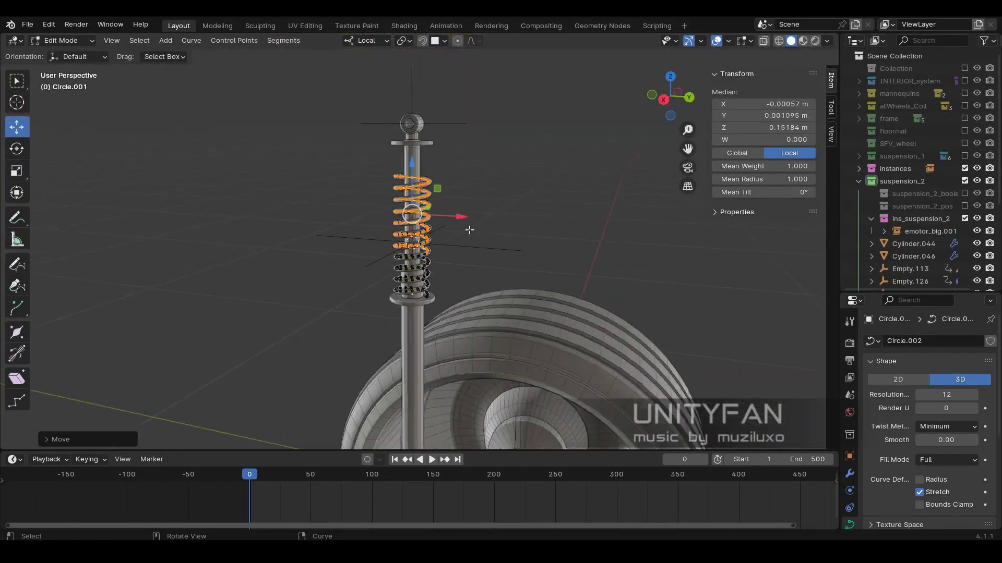
left_click_drag(406, 112, 405, 87)
- Remove the extra seam point and lower the upper coils to meet the lower ones
key("KP_3")
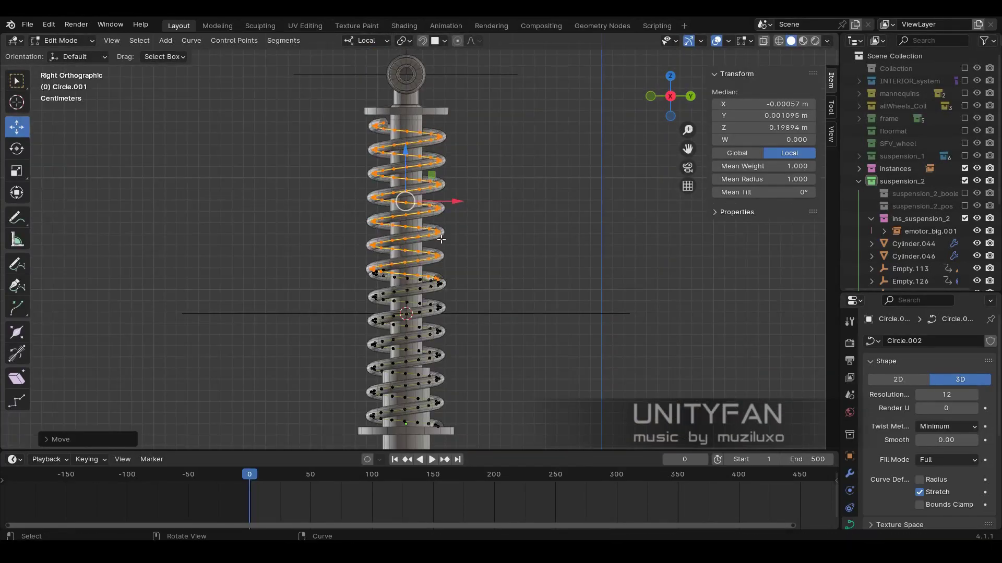
scroll(447, 184, "up", 3)
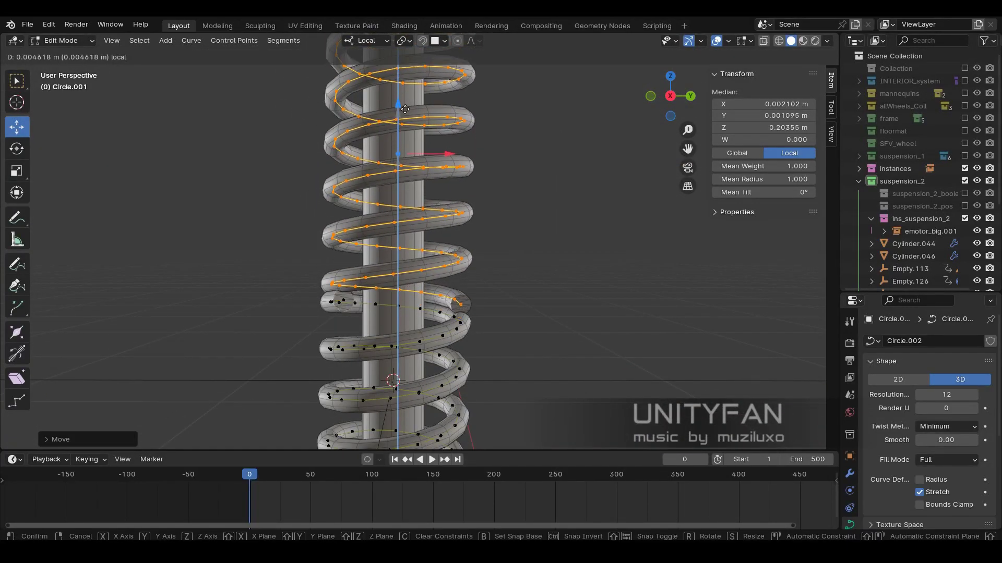
scroll(480, 365, "up", 2)
left_click(480, 364)
key("shift+g")
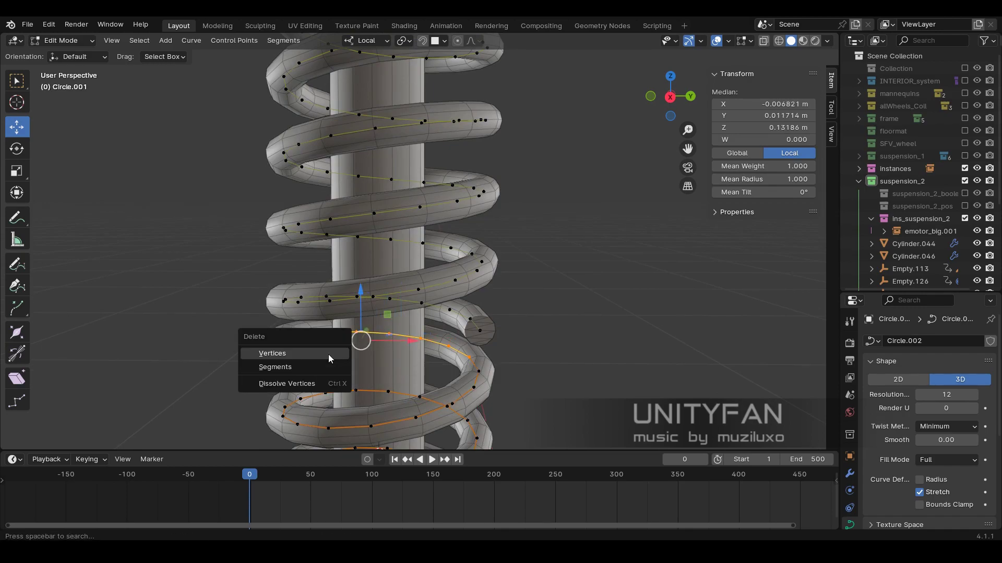
left_click(327, 355)
scroll(476, 313, "down", 4)
left_click_drag(420, 158, 420, 166)
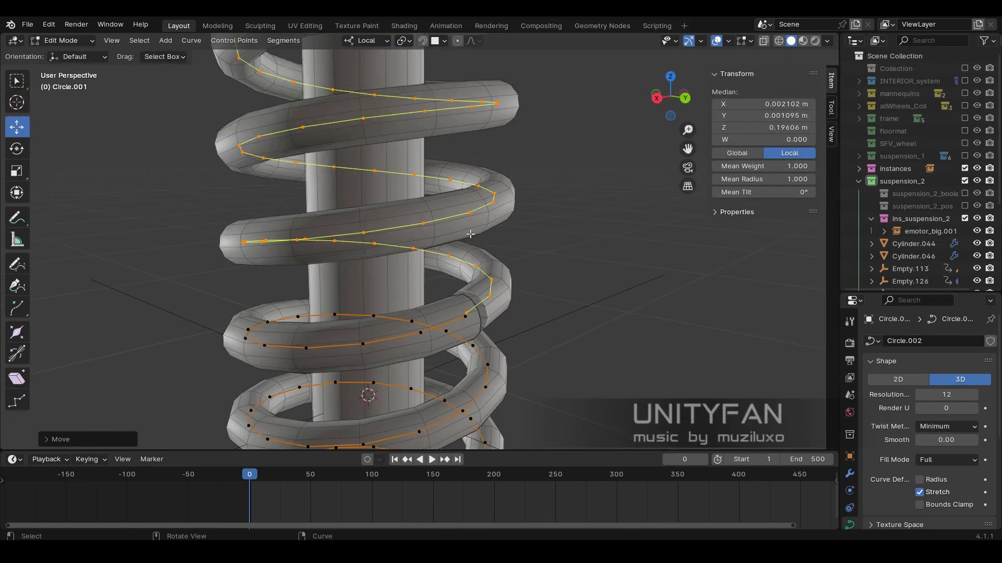
scroll(412, 156, "up", 5)
left_click_drag(401, 77, 402, 77)
scroll(402, 77, "up", 2)
- Delete the overlapping seam point, leaving a 0.278 m spring in Object Mode
key("shift+z")
left_click(328, 311)
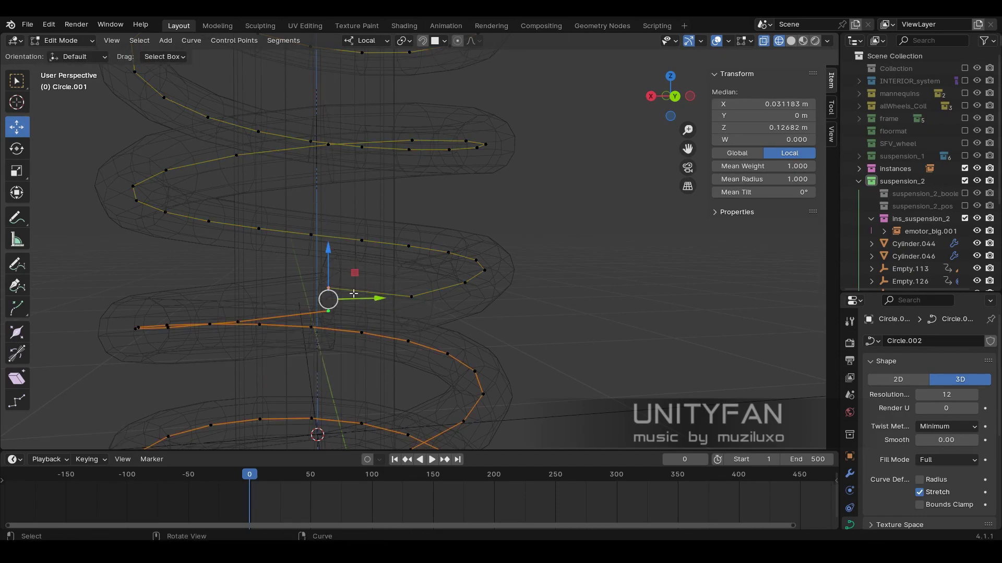
middle_click_drag(351, 326, 385, 326)
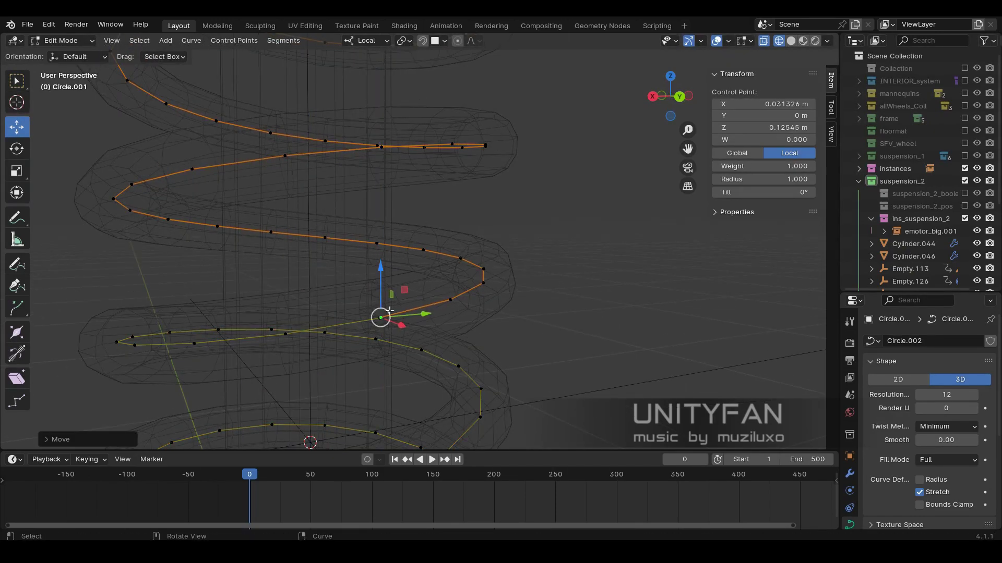
key("shift+z")
scroll(345, 323, "down", 4)
middle_click_drag(304, 336, 458, 317)
scroll(458, 317, "up", 6)
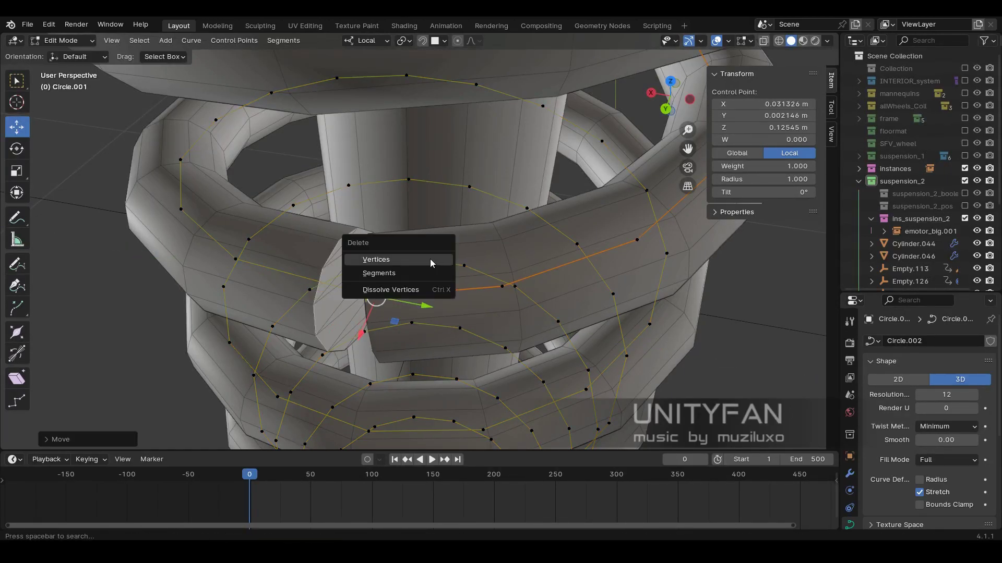
left_click(432, 259)
key("a")
key("Tab")
scroll(474, 255, "down", 4)
middle_click_drag(473, 255, 494, 267)
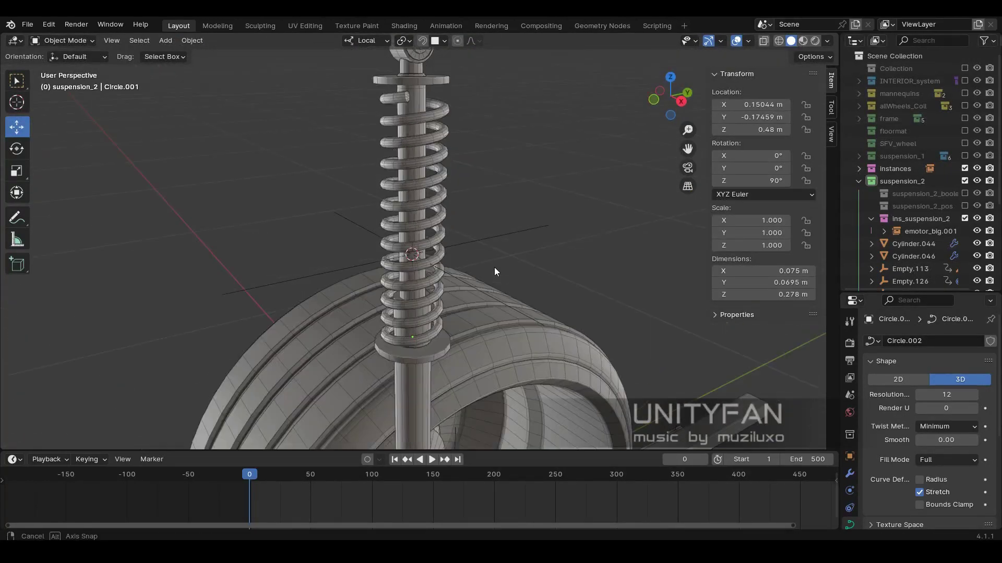
scroll(493, 267, "down", 3)
scroll(477, 267, "up", 4)
left_click(478, 205)
key("Tab")
key("shift+z")
left_click_drag(512, 232, 268, 156)
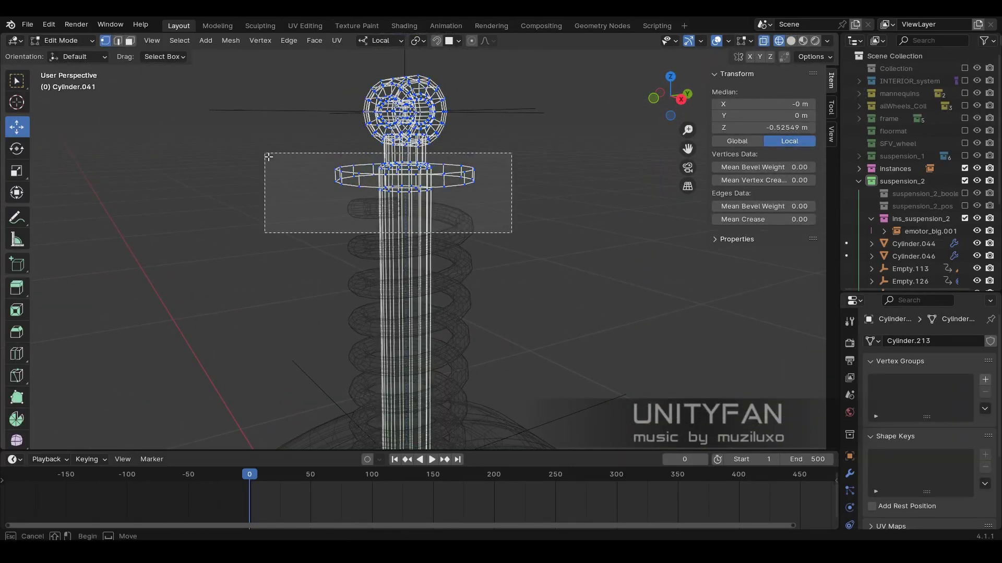
key("Tab")
key("shift+z")
scroll(488, 343, "down", 4)
left_click(405, 480)
key("space")
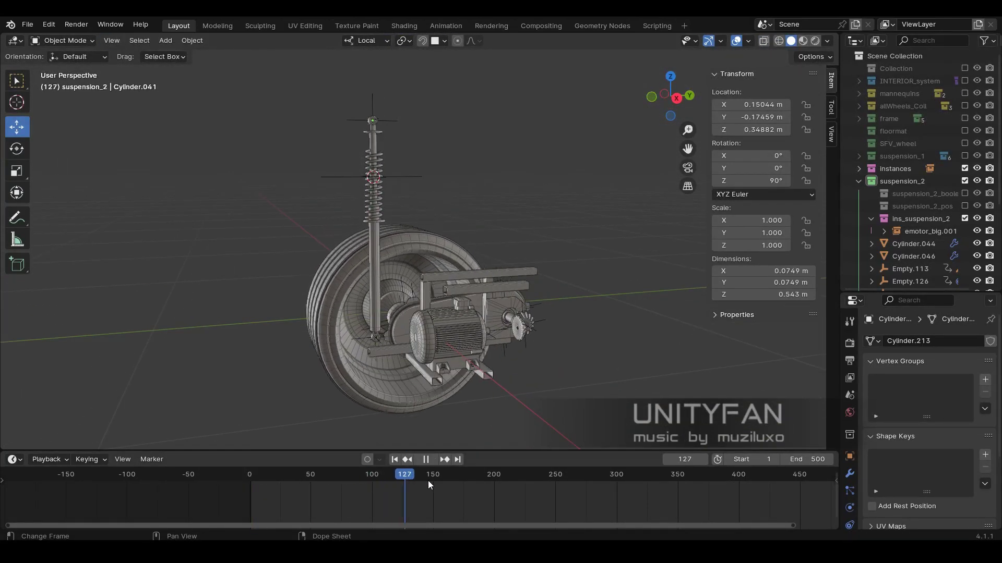
left_click_drag(427, 481, 249, 488)
key("space")
key("shift+z")
scroll(340, 364, "up", 3)
left_click(334, 219)
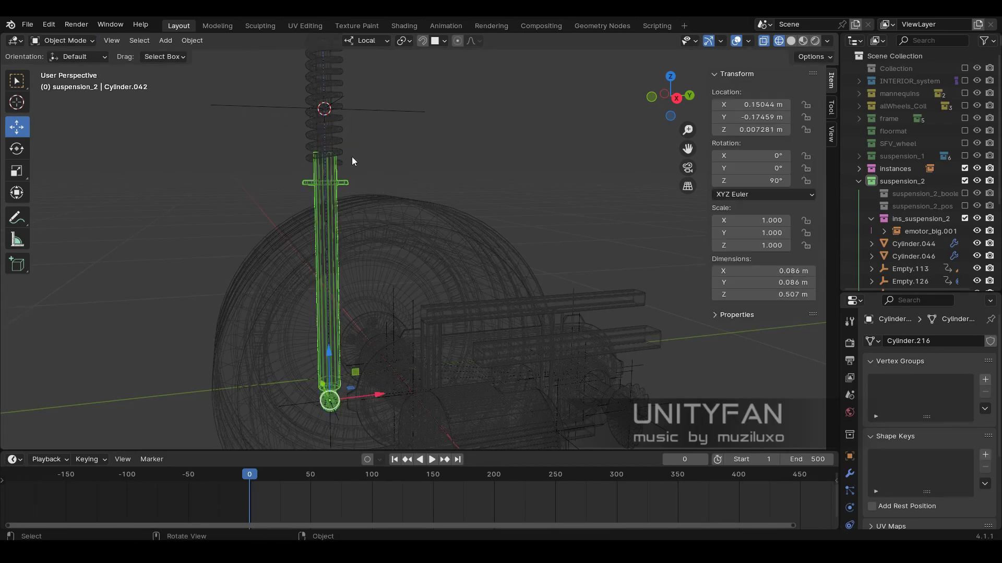
key("shift+z")
scroll(344, 170, "up", 2)
left_click(336, 177)
key("Escape")
scroll(382, 158, "down", 2)
- Enter Edit Mode on spring Circle.001 and view it from the front in wireframe
left_click(382, 155)
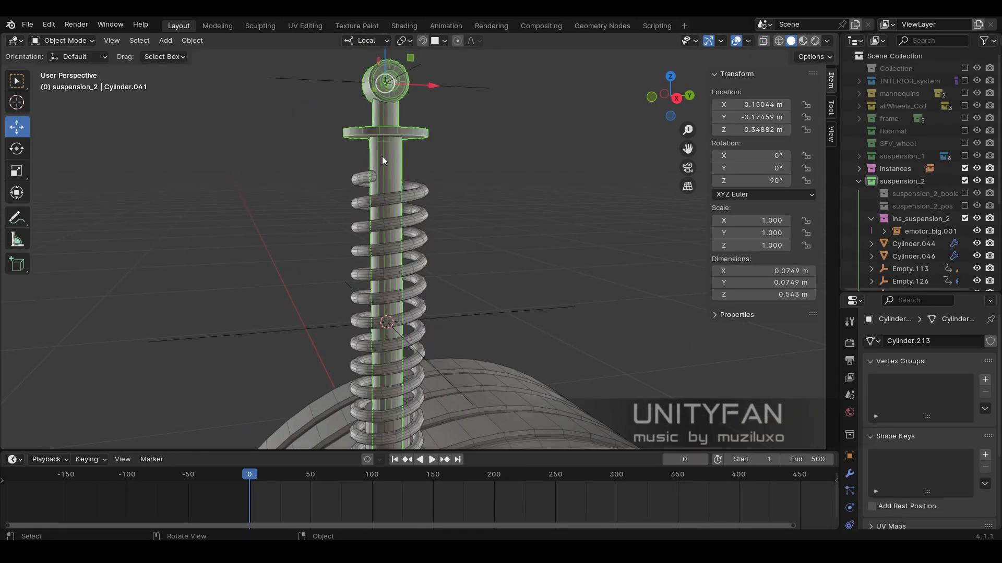
left_click(411, 208)
key("Tab")
scroll(411, 208, "up", 3)
key("shift+z")
middle_click_drag(411, 208, 494, 218)
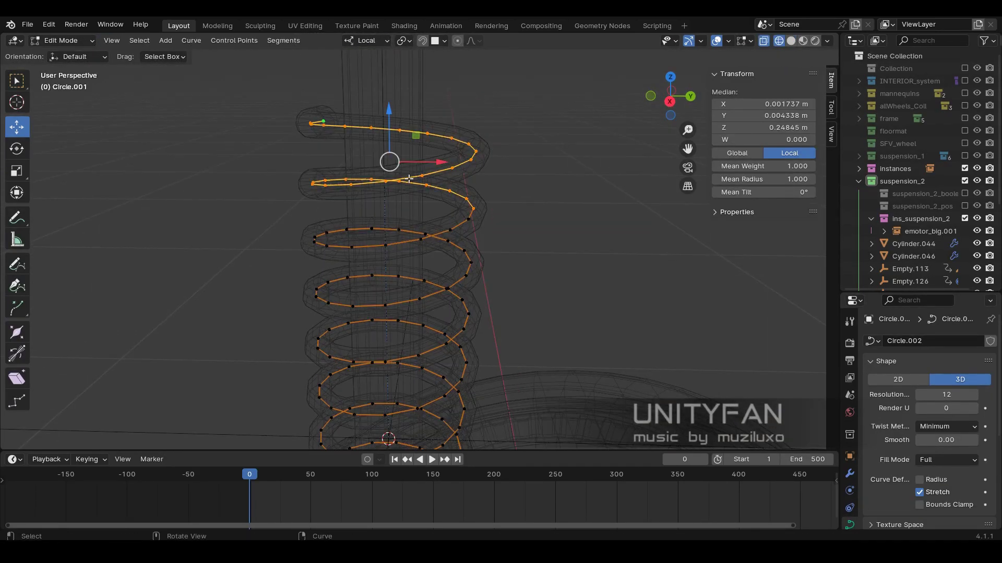
key("KP_3")
key("shift+z")
middle_click_drag(409, 179, 415, 288)
key("KP_1")
key("shift+z")
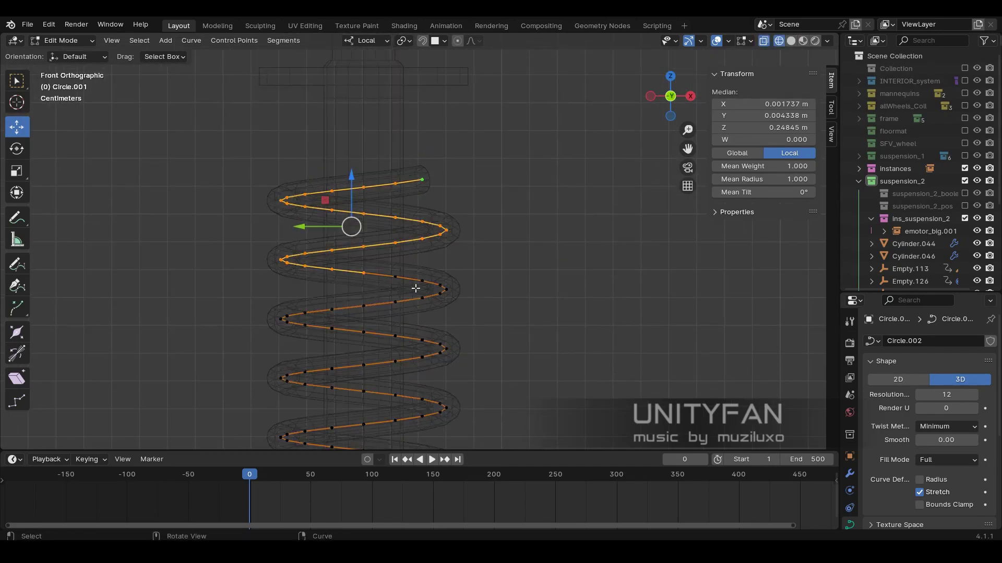
scroll(407, 317, "up", 5, "shift")
- Select the top coil, duplicate it and place the copy above the spring
key("ctrl+KP_Add")
key("ctrl+KP_Add")
key("ctrl+KP_Add")
left_click(381, 211)
key("shift+z")
mouse_move(381, 212)
middle_mouse_down()
mouse_move(474, 246)
mouse_move(446, 301)
mouse_move(313, 219)
middle_mouse_up()
key("KP_5")
key("shift+z")
key("ctrl+l")
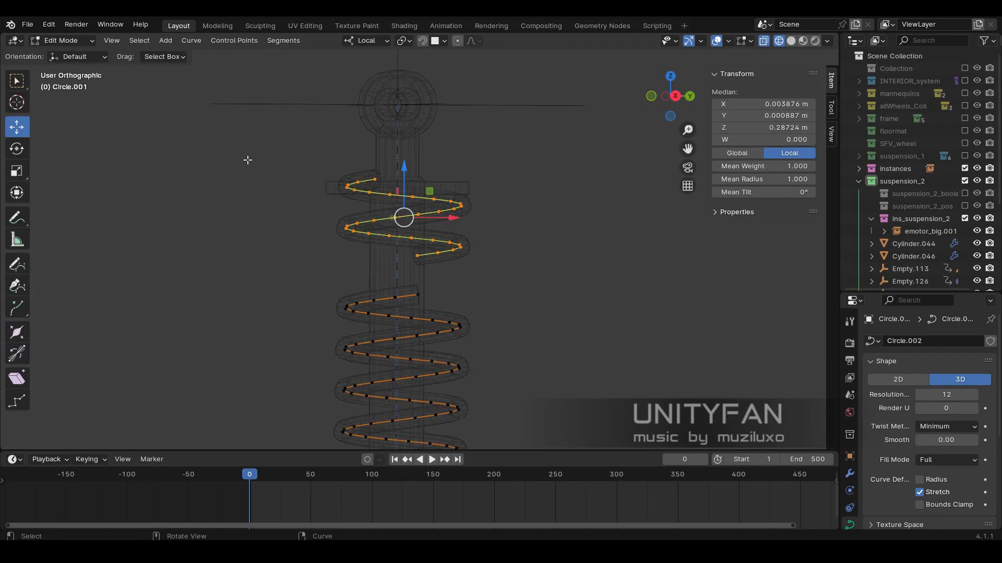
key("shift+z")
- Inspect the new coil's join and return to Object Mode with the spring 0.299 m tall
middle_click_drag(375, 223, 409, 268)
scroll(409, 268, "up", 3)
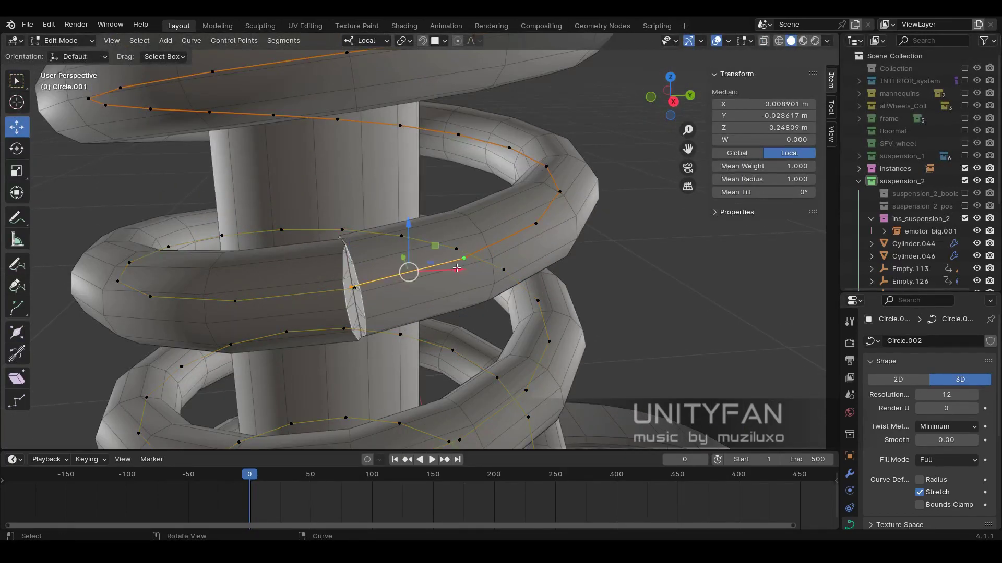
left_click(464, 257)
key("l")
key("Tab")
scroll(377, 305, "down", 5)
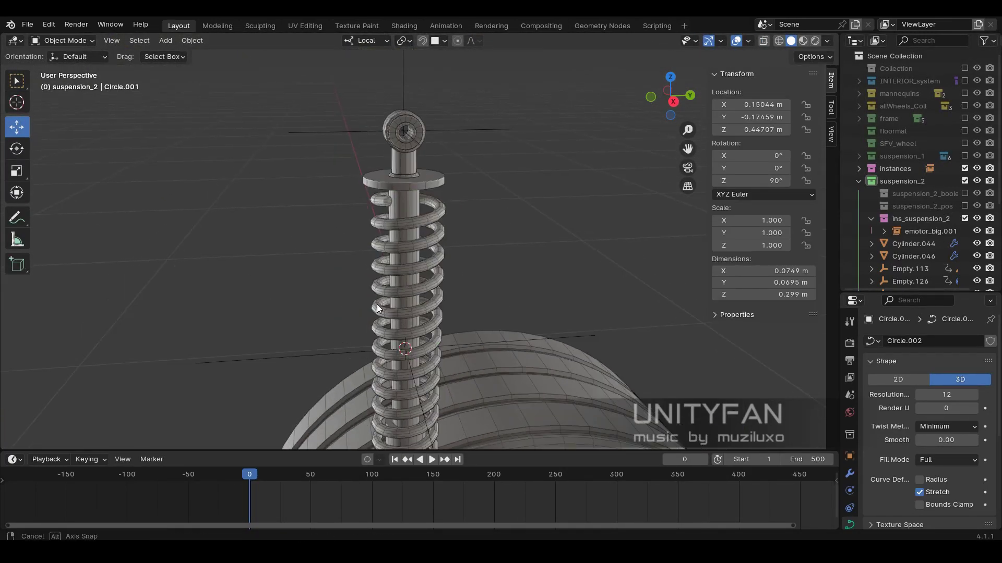
mouse_move(377, 304)
middle_mouse_down()
mouse_move(461, 215)
mouse_move(300, 220)
mouse_move(443, 245)
mouse_move(470, 224)
middle_mouse_up()
left_click(443, 245)
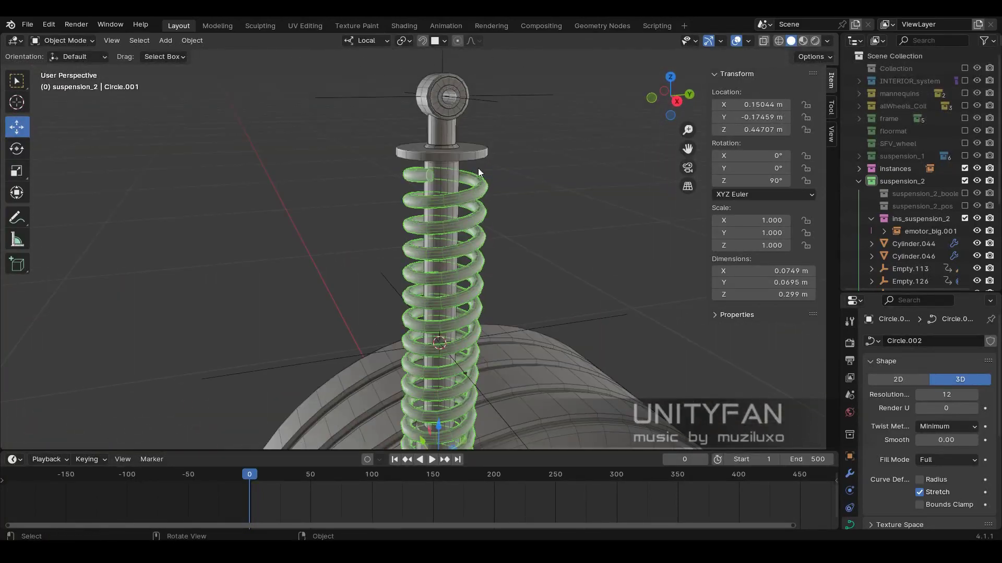
key("shift+z")
left_click(433, 157)
key("shift+z")
scroll(522, 235, "down", 5)
key("space")
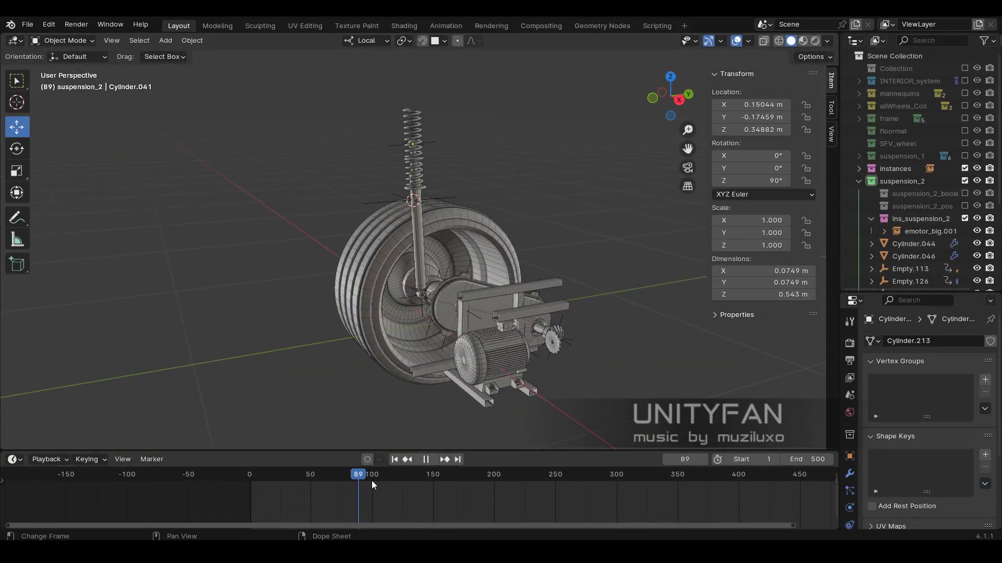
left_click(251, 505)
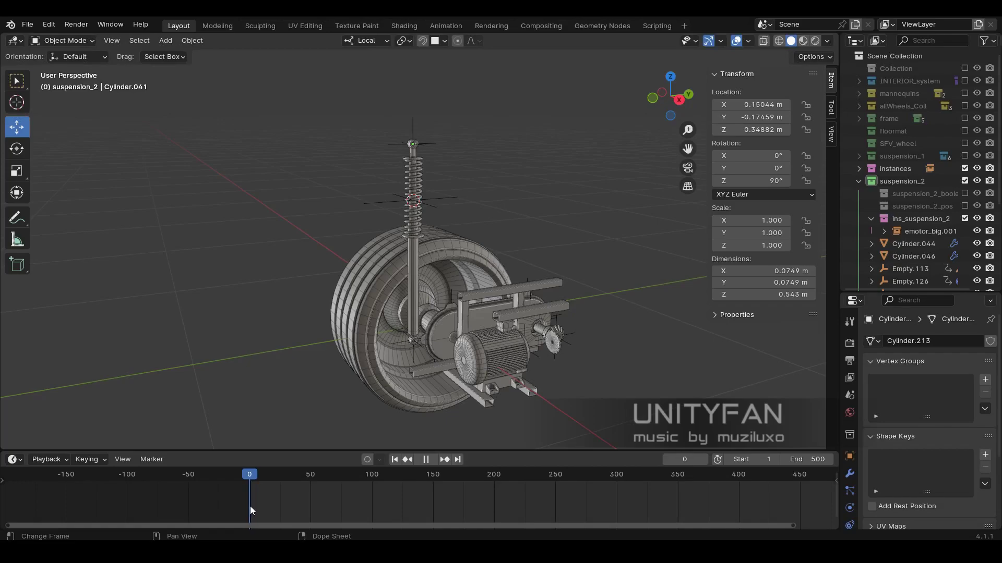
key("space")
key("KP_Decimal")
key("Tab")
key("g")
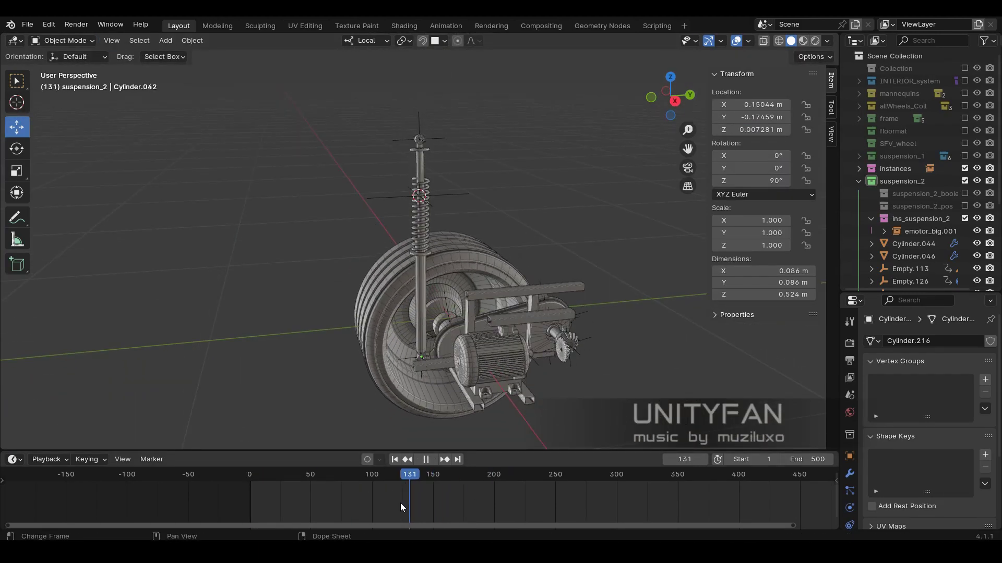
key("space")
mouse_move(521, 264)
middle_mouse_down()
mouse_move(630, 265)
mouse_move(548, 365)
middle_mouse_up()
key("space")
mouse_move(468, 476)
left_mouse_down()
mouse_move(312, 485)
mouse_move(524, 494)
left_mouse_up()
mouse_move(546, 286)
middle_mouse_down()
mouse_move(534, 158)
mouse_move(324, 241)
mouse_move(431, 277)
mouse_move(496, 449)
middle_mouse_up()
left_click(255, 476)
- Frame the spring, set the transform orientation back to Global, and rewind to frame 0
middle_click_drag(292, 365, 390, 212)
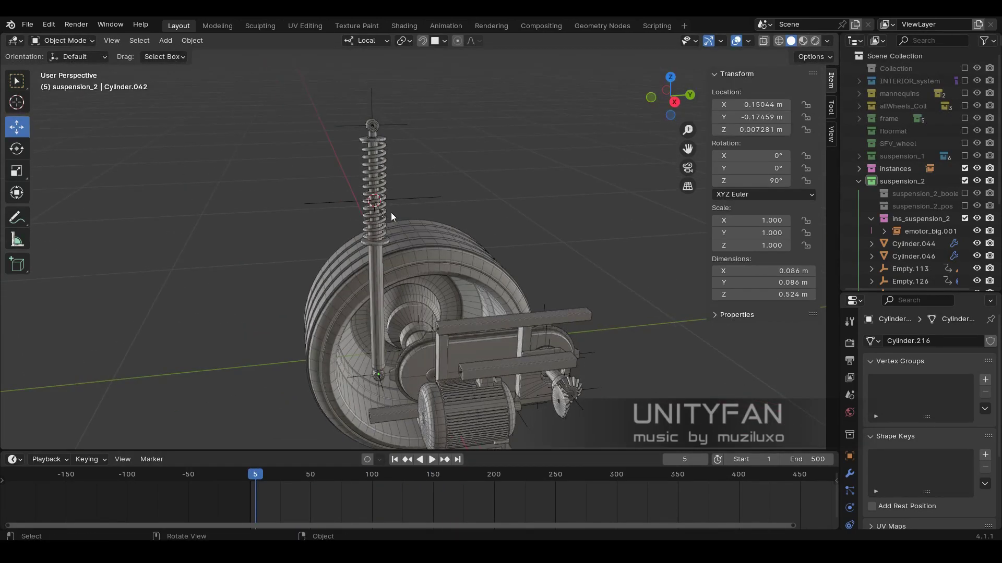
left_click(391, 212)
key("KP_Decimal")
left_click(390, 130)
key("g")
key("z")
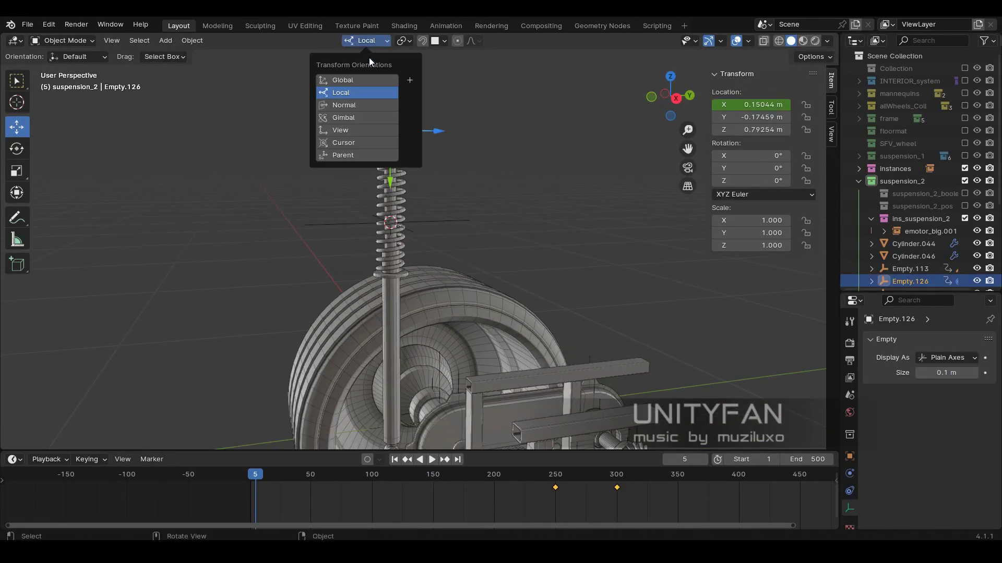
left_click(342, 80)
mouse_move(255, 476)
left_mouse_down()
mouse_move(380, 480)
mouse_move(249, 476)
left_mouse_up()
- Add a 0.1 m Plain Axes empty at the spring base and parent it, keeping transform
left_click(402, 255)
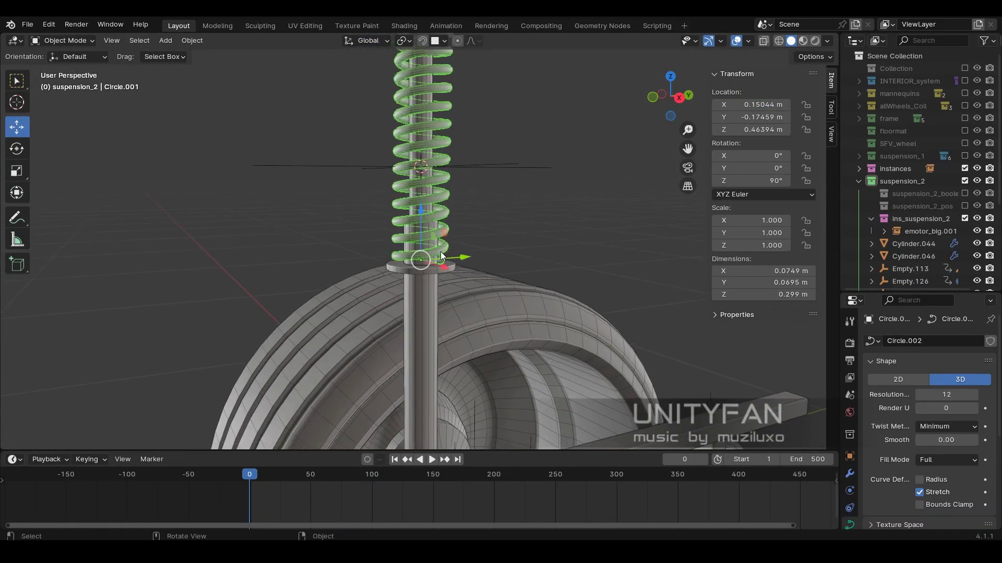
scroll(440, 256, "down", 3)
key("shift+a")
left_click(459, 255)
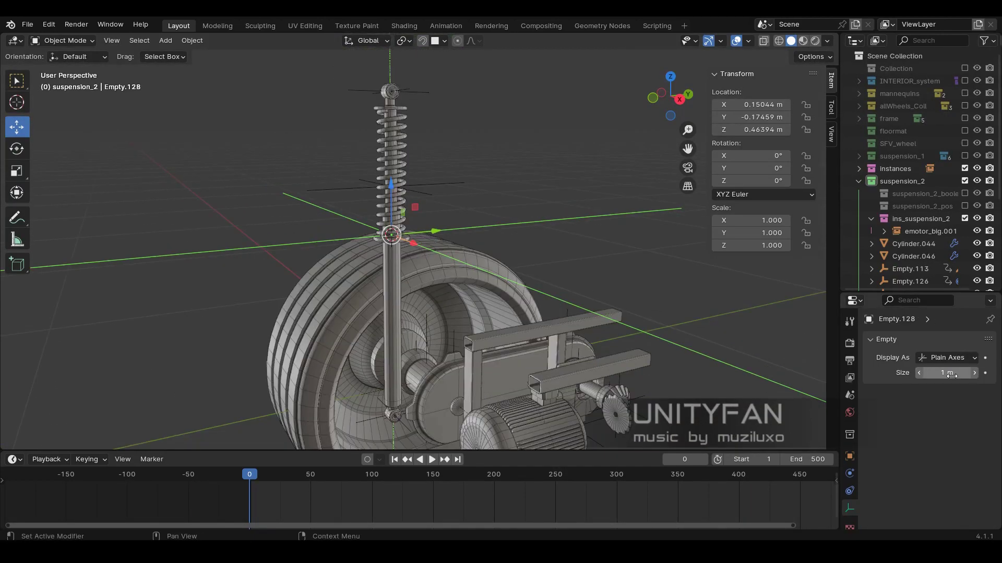
key("Return")
middle_click_drag(417, 313, 447, 321)
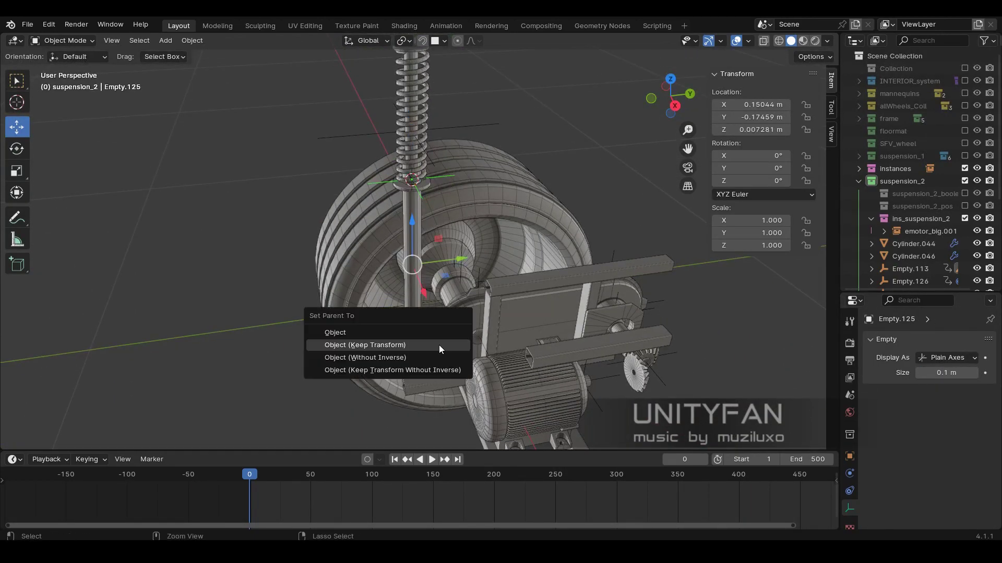
left_click(439, 346)
key("ctrl+p")
left_click(418, 259)
- Play the suspension animation, then stop and return to frame 1
key("space")
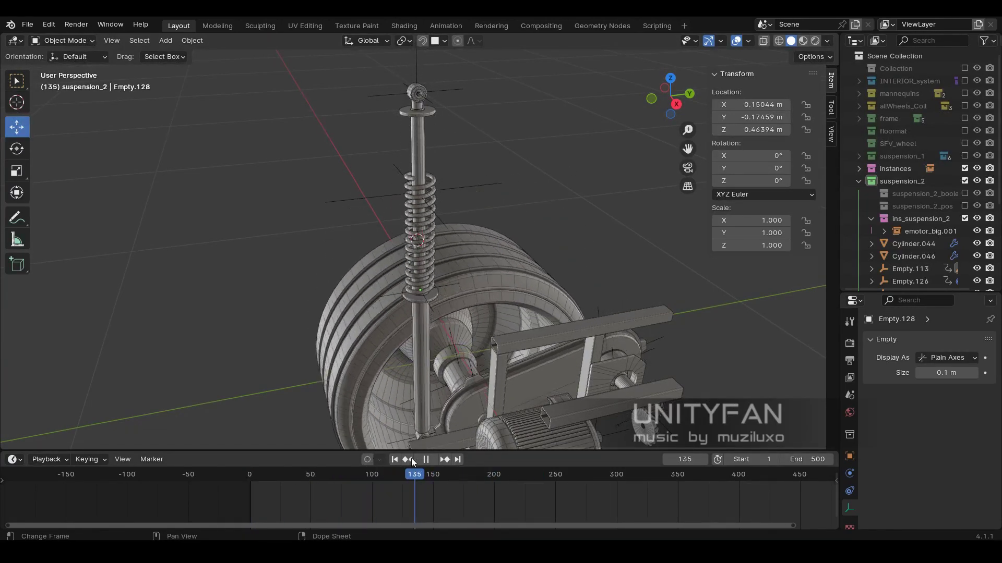
key("space")
left_click(250, 477)
key("KP_Decimal")
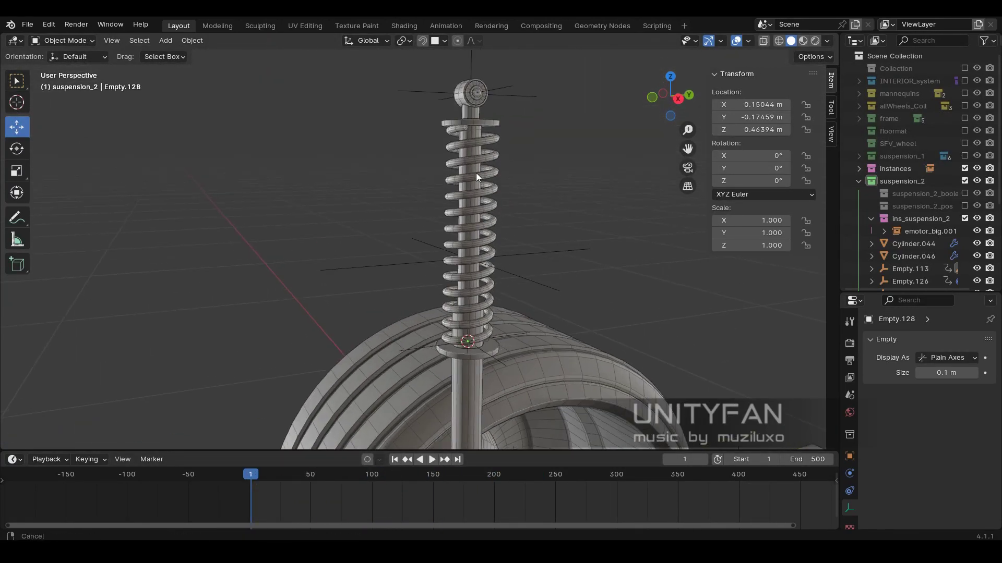
- Add a second empty at the spring top, move it vertically, and edit its display size
key("shift+a")
scroll(447, 195, "up", 4)
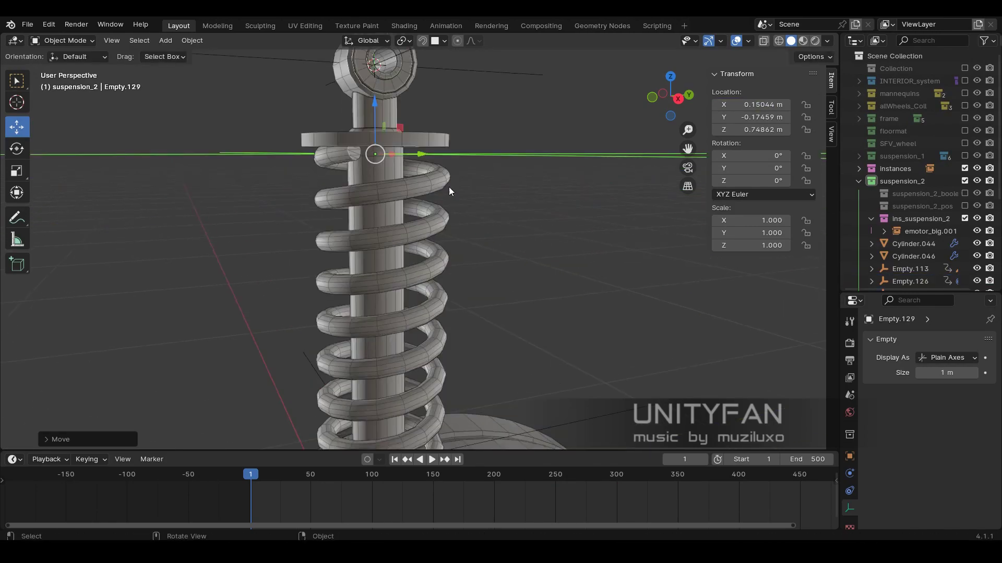
key("g")
key("z")
left_click(417, 199)
scroll(418, 199, "down", 3)
double_click(928, 372)
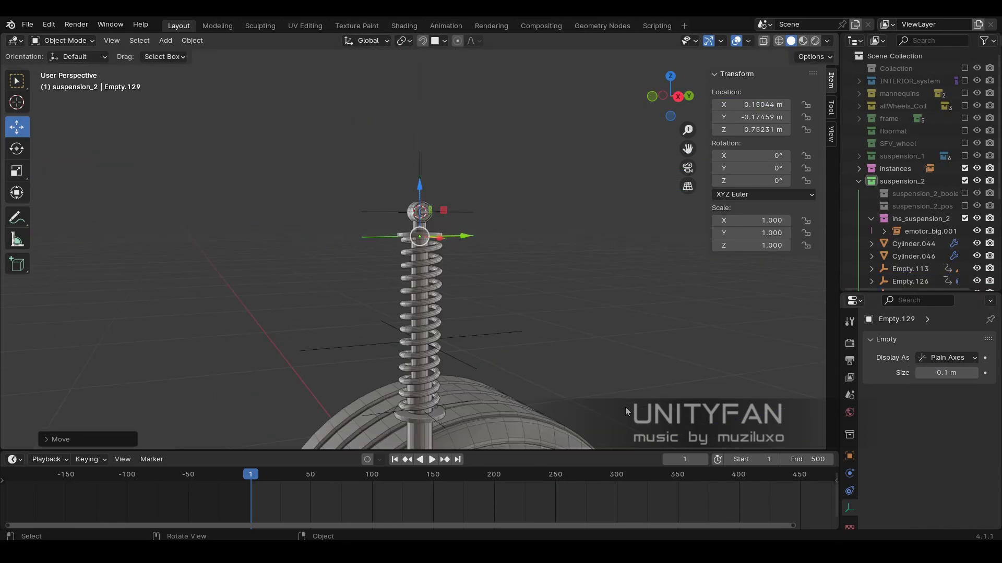
- Orbit to check the top empty, deselect everything, and scrub the suspension animation
middle_click_drag(626, 411, 472, 247)
left_click(465, 190)
scroll(464, 190, "down", 3)
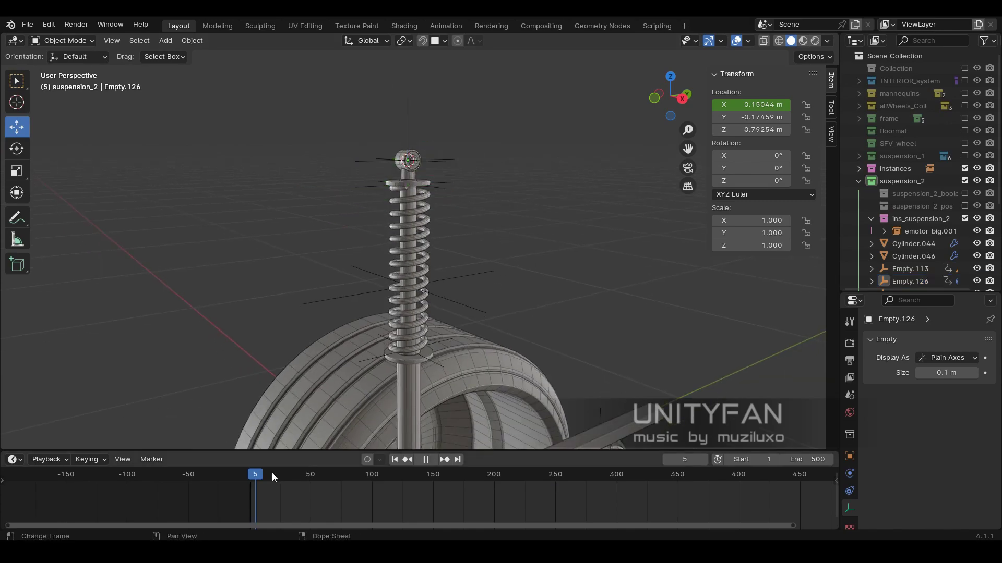
mouse_move(272, 477)
left_mouse_down()
mouse_move(449, 481)
mouse_move(360, 481)
left_mouse_up()
- Switch to Material Preview and scrub and play the suspension animation around the wheel
key("z")
left_click(471, 386)
middle_click_drag(471, 386, 364, 258)
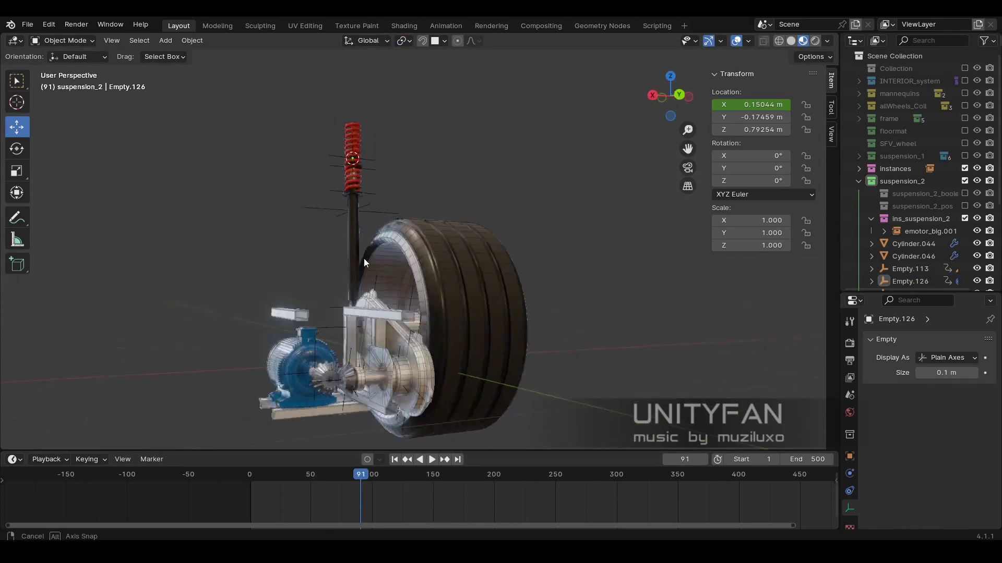
left_click(321, 475)
key("space")
mouse_move(334, 476)
left_mouse_down()
mouse_move(394, 475)
mouse_move(336, 461)
left_mouse_up()
mouse_move(469, 313)
middle_mouse_down()
mouse_move(626, 264)
mouse_move(435, 252)
middle_mouse_up()
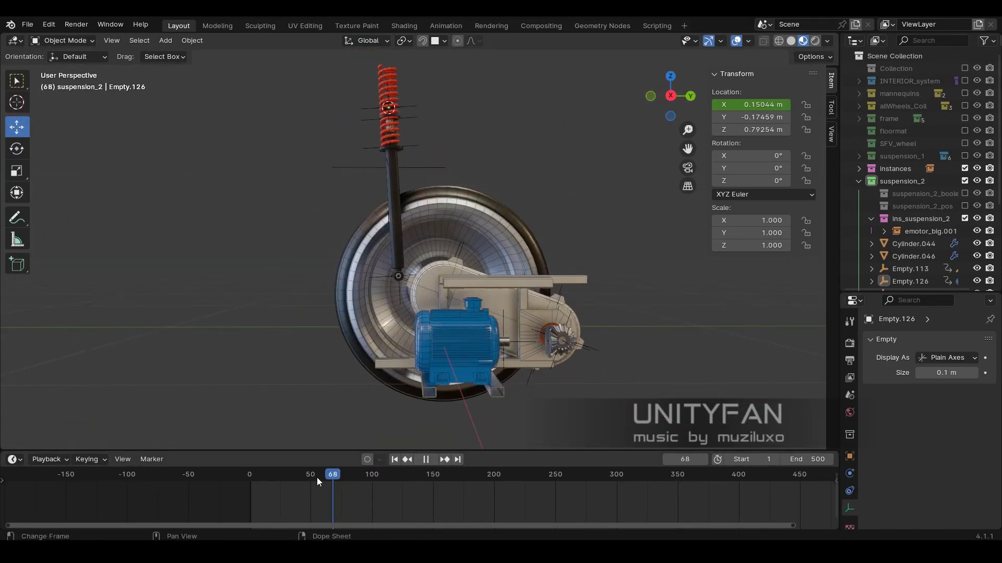
mouse_move(318, 477)
left_mouse_down()
mouse_move(258, 477)
mouse_move(452, 474)
mouse_move(252, 475)
left_mouse_up()
key("space")
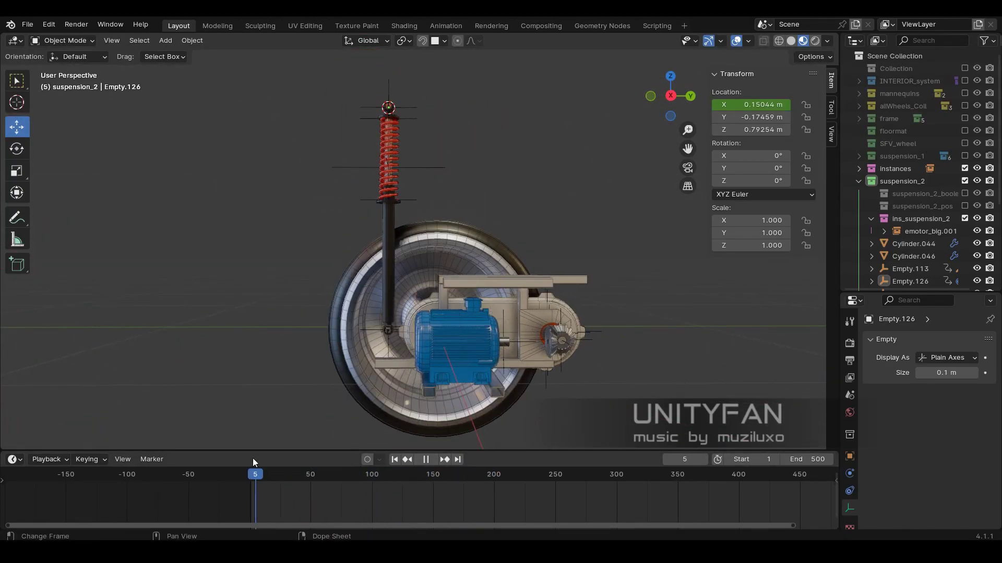
key("space")
- Switch to wireframe, clear the selection, and save common_Geometry.blend
key("shift+z")
left_click(420, 183)
left_click(530, 242)
left_click(27, 24)
left_click(31, 105)
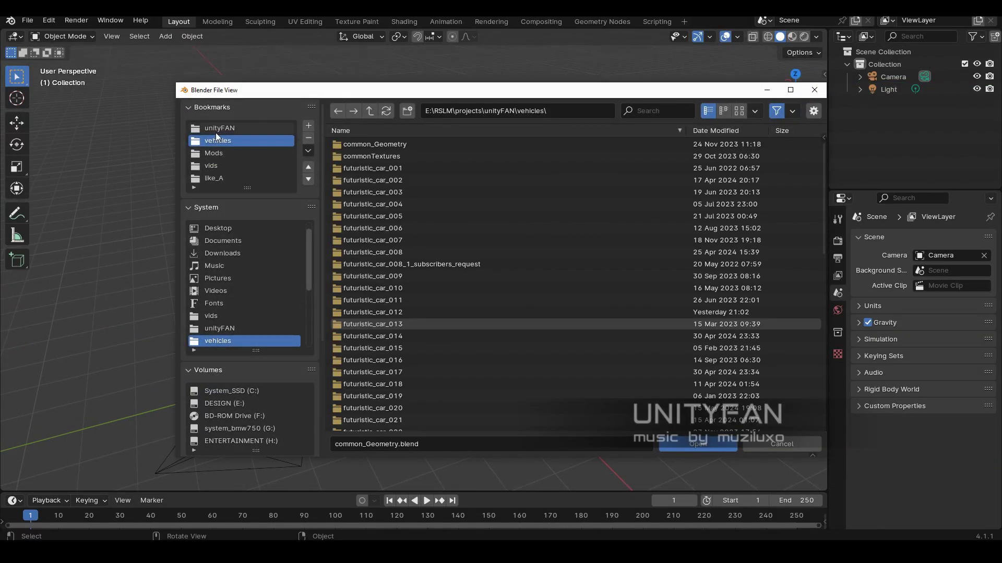
- Open sci-fi_vehicle_025.blend from the unityFAN sci-fi vehicle folders
left_click(219, 128)
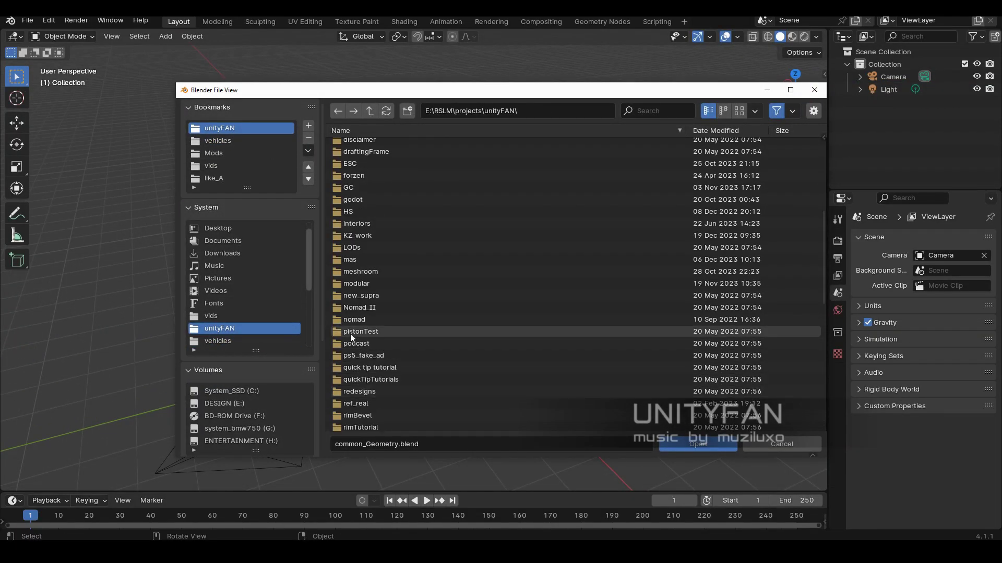
double_click(350, 333)
double_click(377, 251)
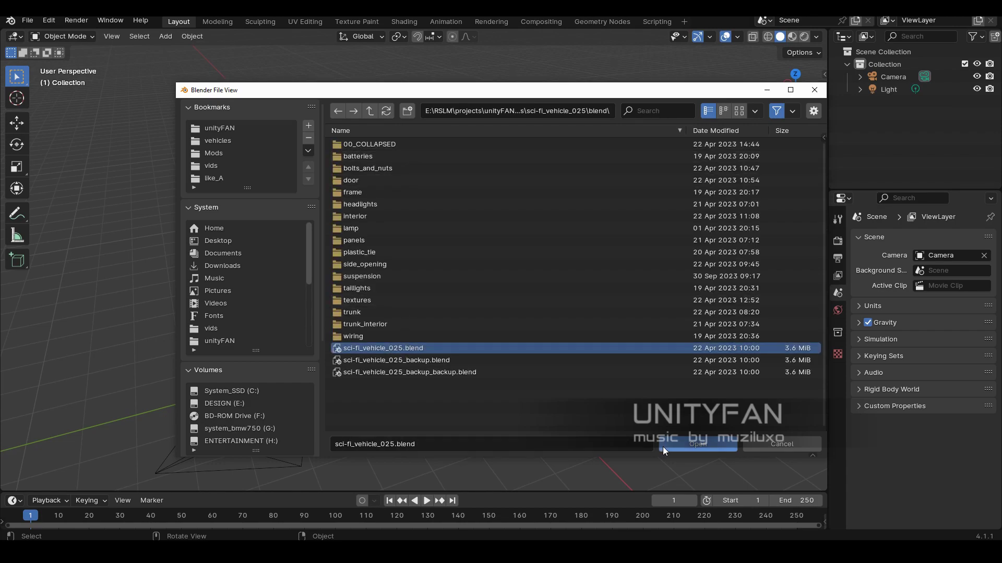
double_click(359, 277)
left_click(690, 449)
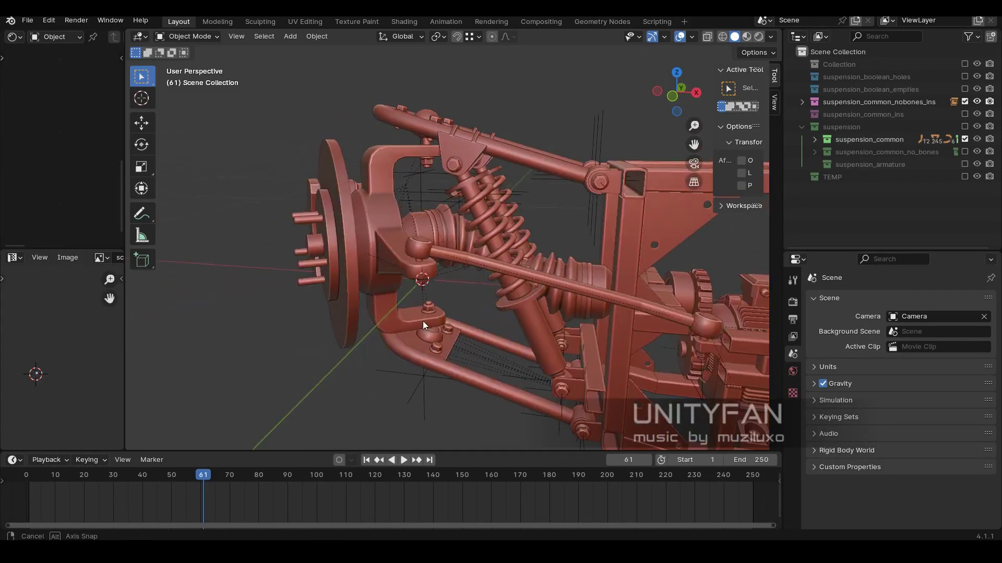
- Stop playback, select the spring curve Circle.003, and view its Hook modifier
left_click(193, 475)
key("space")
left_click(461, 193)
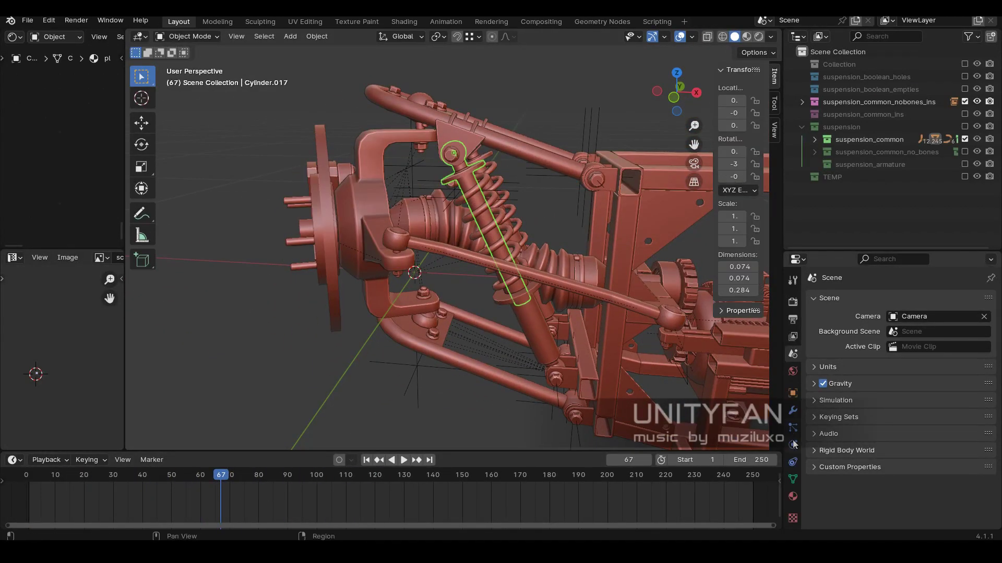
left_click(792, 410)
mouse_move(470, 219)
middle_mouse_down()
mouse_move(407, 198)
mouse_move(530, 304)
mouse_move(433, 224)
mouse_move(518, 318)
mouse_move(522, 303)
middle_mouse_up()
scroll(399, 195, "up", 4)
- Toggle wireframe and overlay settings while orbiting in on the suspension spring
key("shift+z")
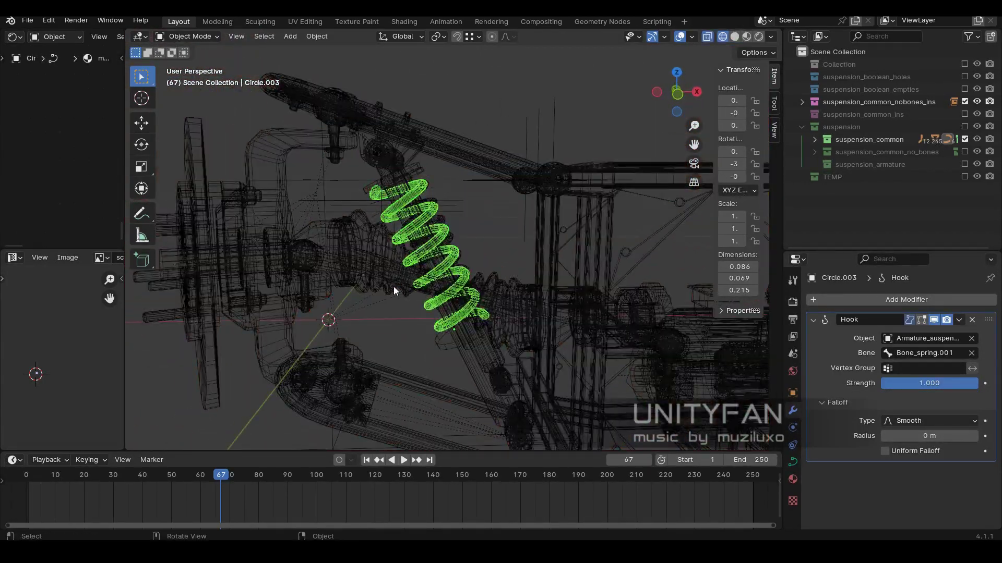
left_click(693, 36)
key("Return")
key("shift+z")
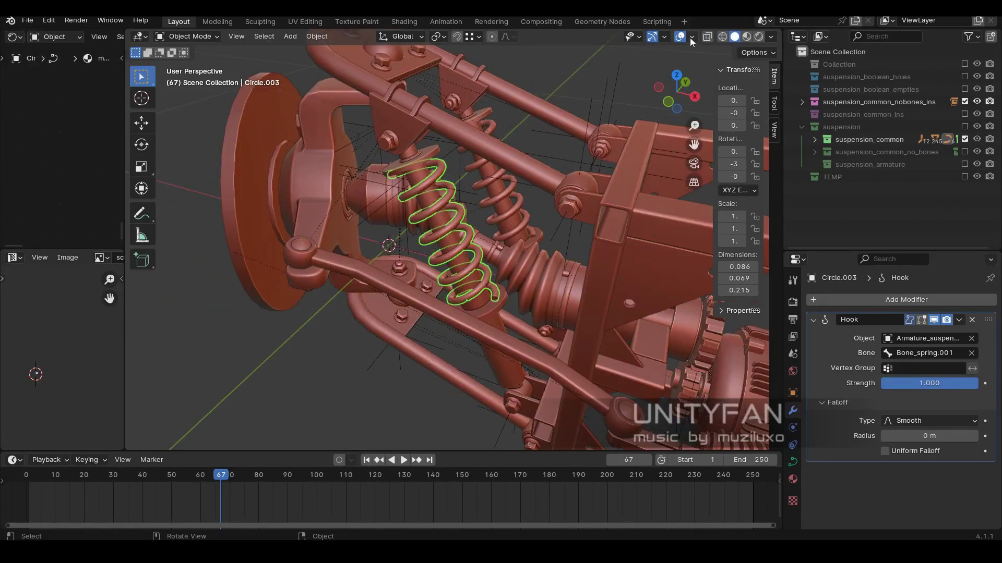
middle_click_drag(601, 240, 470, 92)
scroll(390, 152, "up", 2)
mouse_move(390, 151)
middle_mouse_down()
mouse_move(518, 245)
mouse_move(403, 267)
mouse_move(540, 246)
mouse_move(519, 244)
mouse_move(470, 271)
middle_mouse_up()
- Inspect the spring curve's control points, then replay the suspension animation from frame 1
key("shift+z")
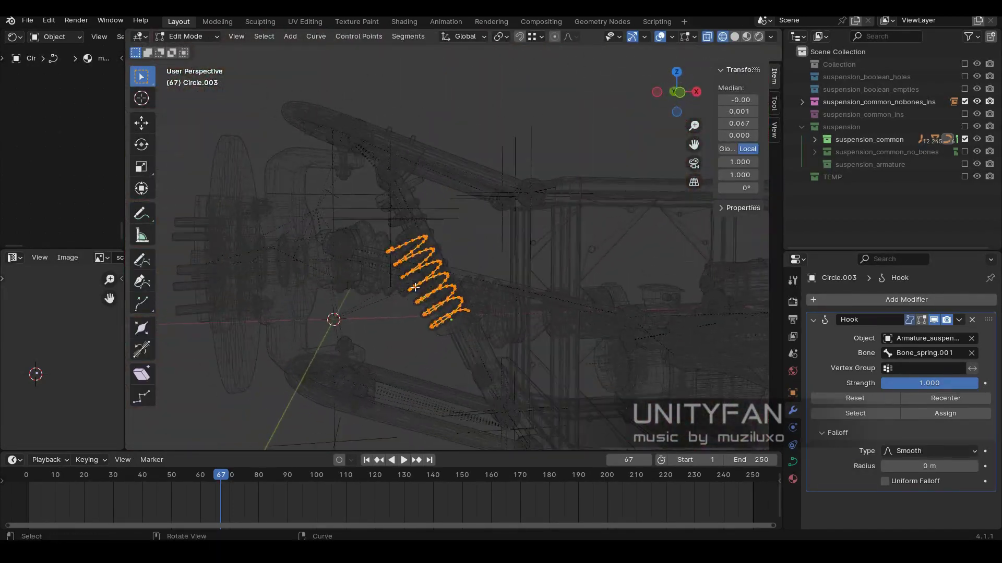
left_click(48, 484)
key("shift+z")
middle_click_drag(387, 365, 427, 318)
left_click(28, 488)
key("space")
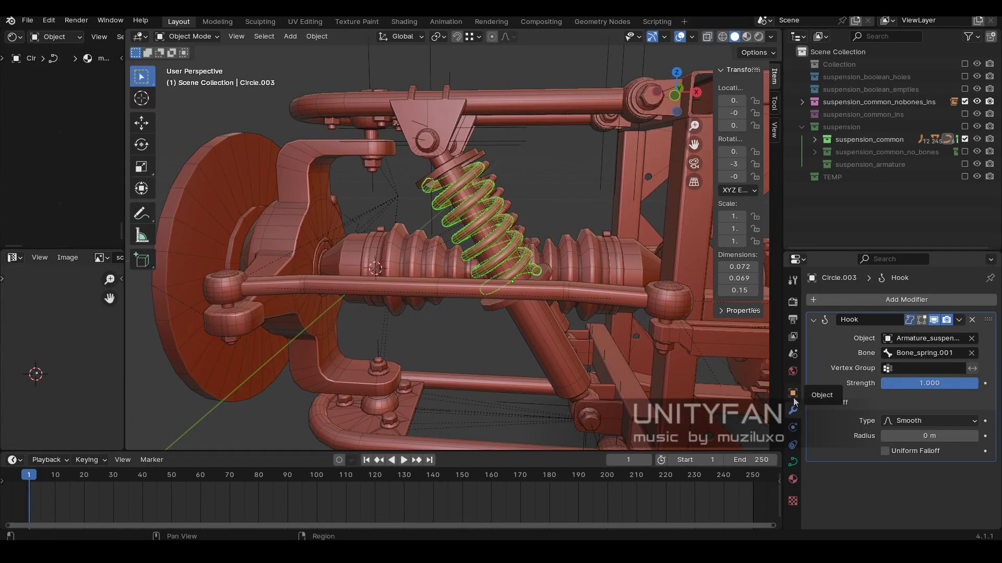
scroll(868, 183, "down", 5)
scroll(875, 189, "down", 5)
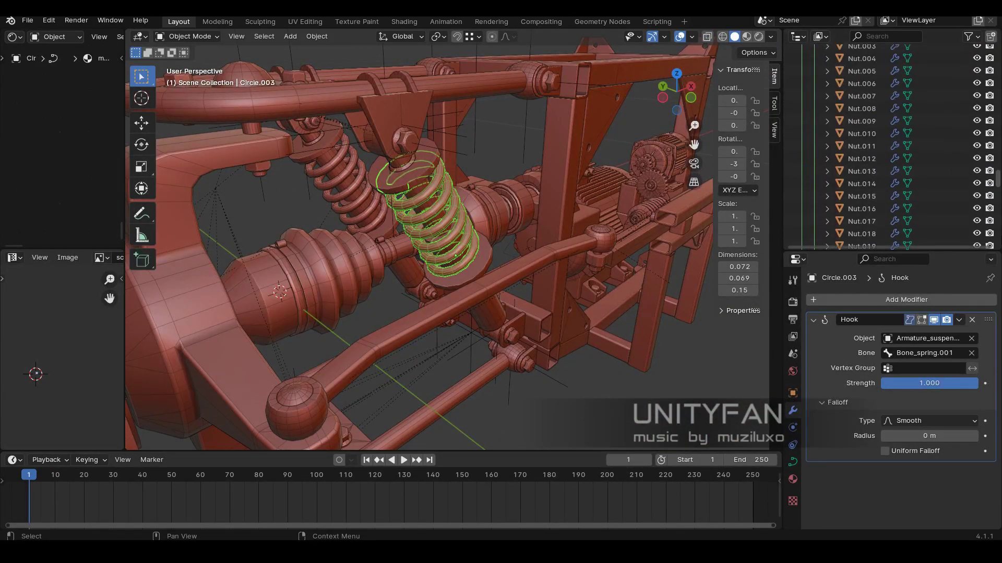
scroll(875, 194, "down", 10)
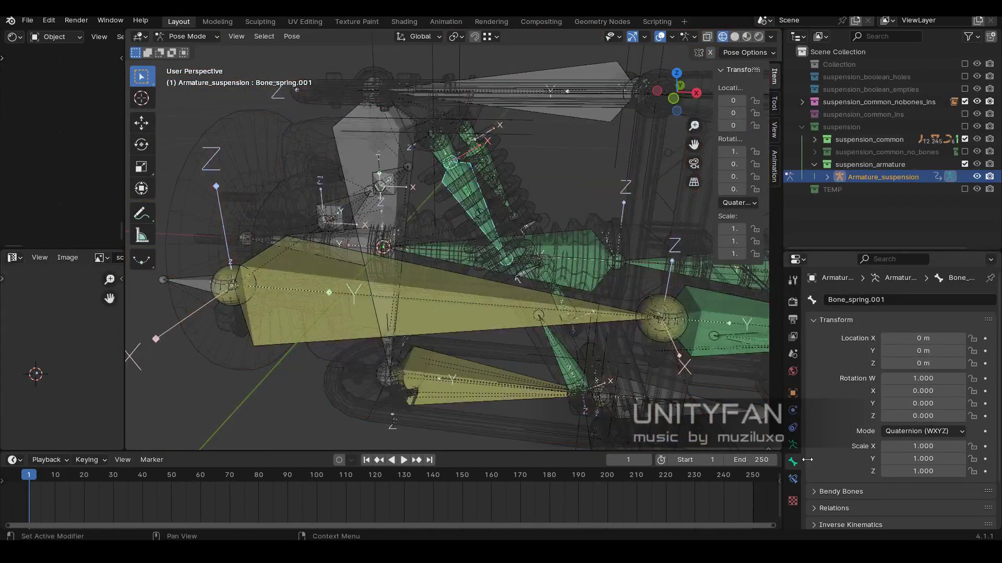
- Inspect Bone_spring.001's Stretch To constraint toward Bone_shock_absorber.001, then return to suspension_2
left_click(793, 478)
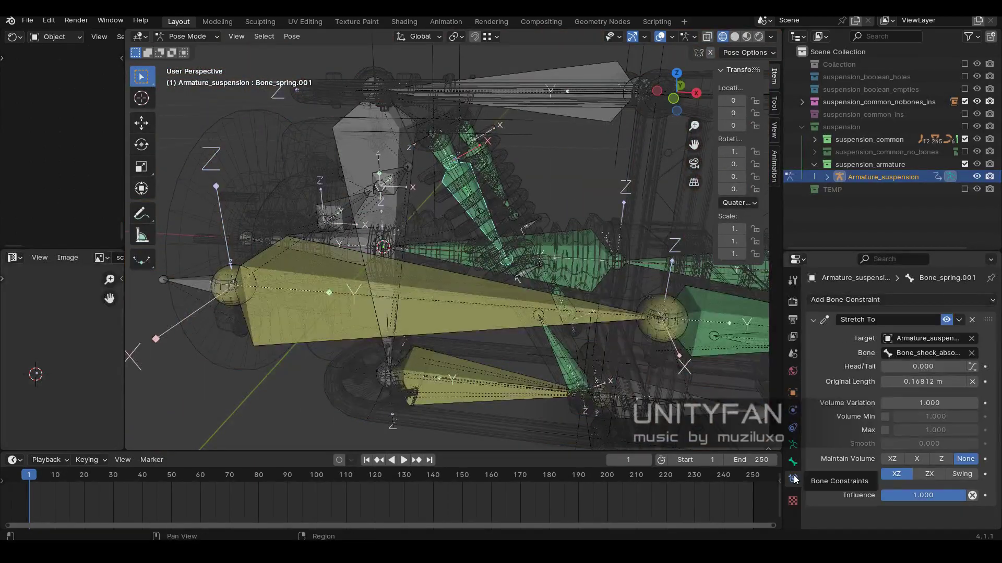
mouse_move(96, 475)
left_mouse_down()
mouse_move(330, 484)
mouse_move(139, 485)
mouse_move(195, 493)
mouse_move(28, 480)
left_mouse_up()
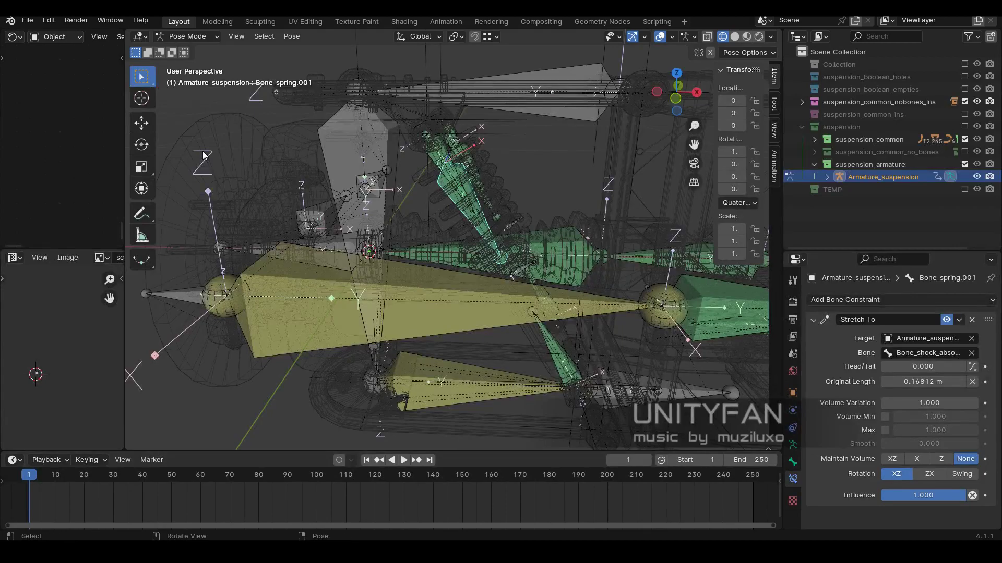
key("ctrl+Tab")
key("z")
left_click(496, 317)
left_click(531, 258)
left_click(263, 508)
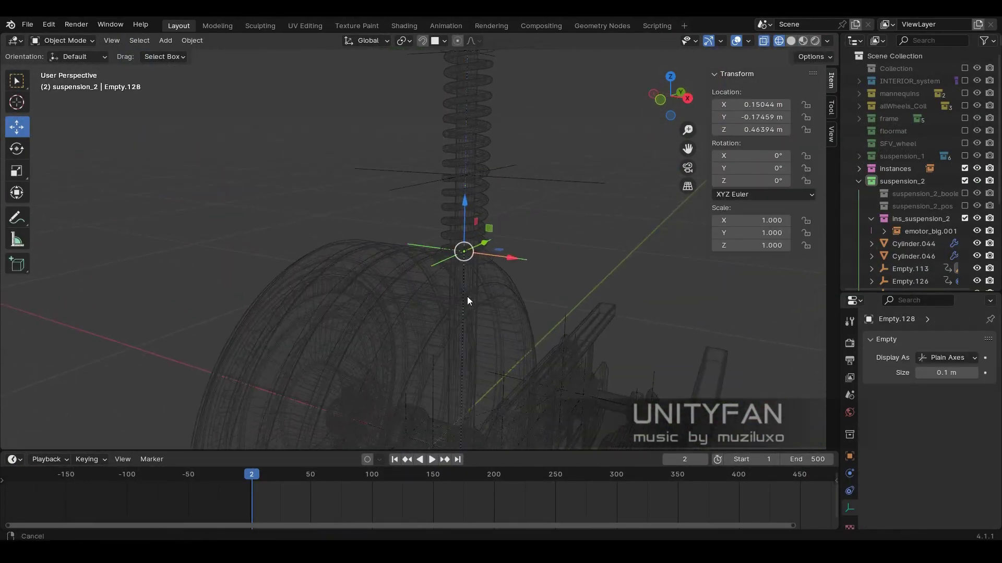
left_click_drag(380, 485, 224, 503)
middle_click_drag(786, 298, 551, 308)
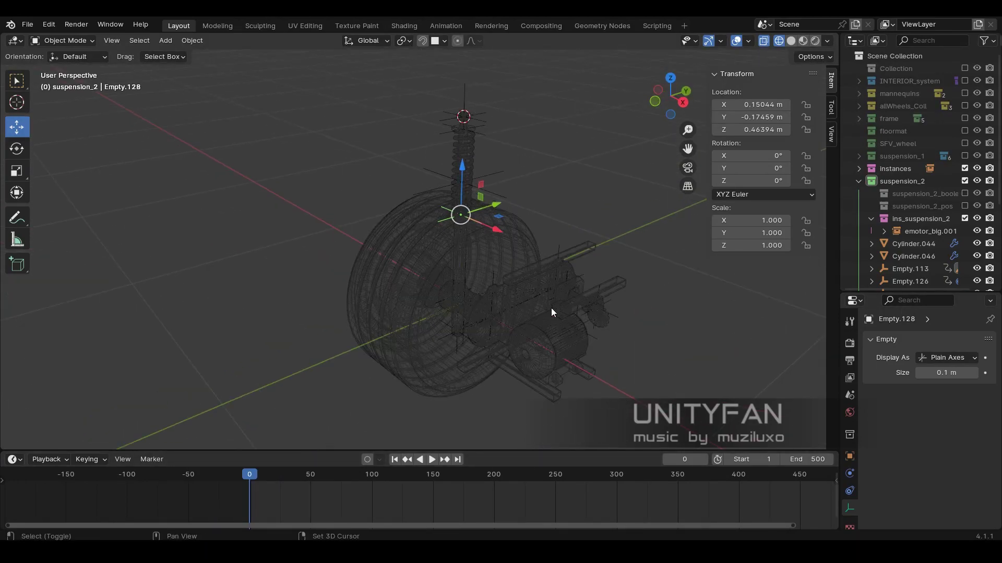
key("shift+a")
left_click(303, 195)
middle_click_drag(377, 208, 416, 233)
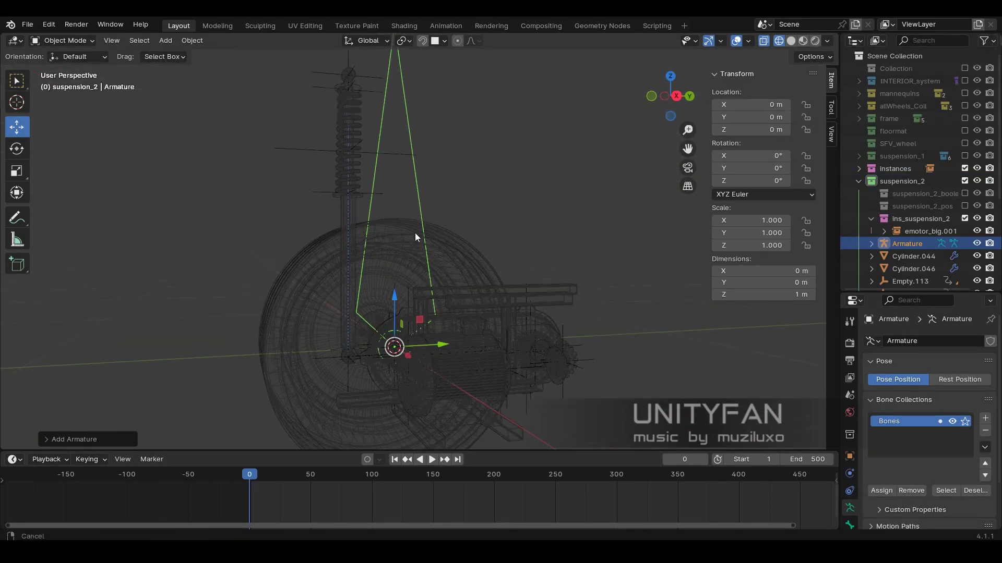
key("Tab")
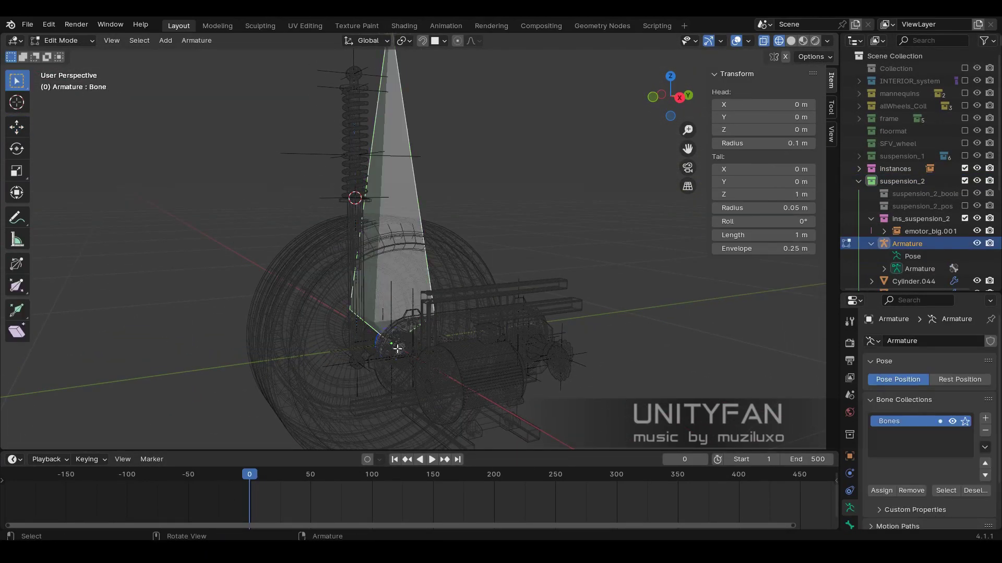
key("shift+s")
left_click(438, 205)
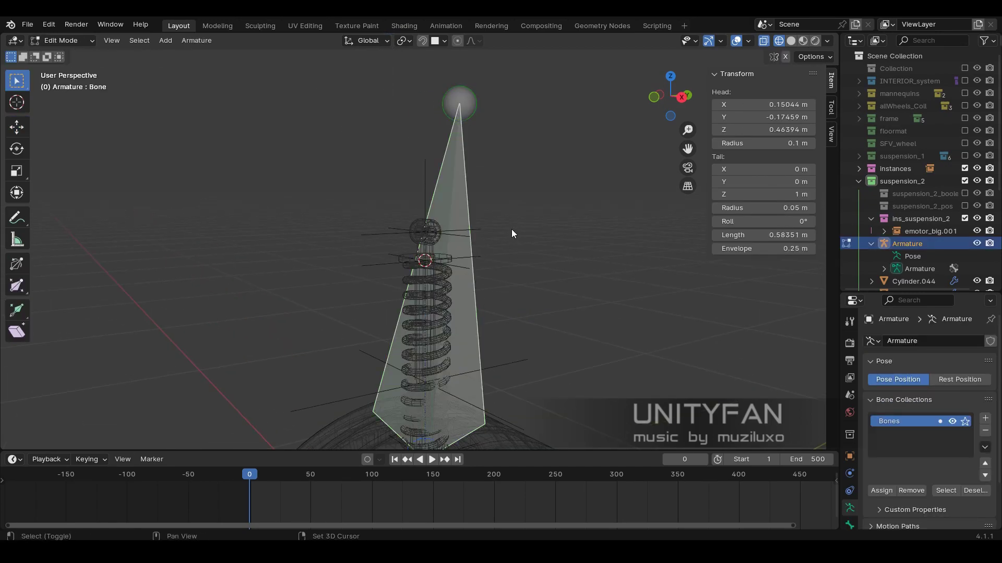
middle_click_drag(458, 309, 448, 261, "shift")
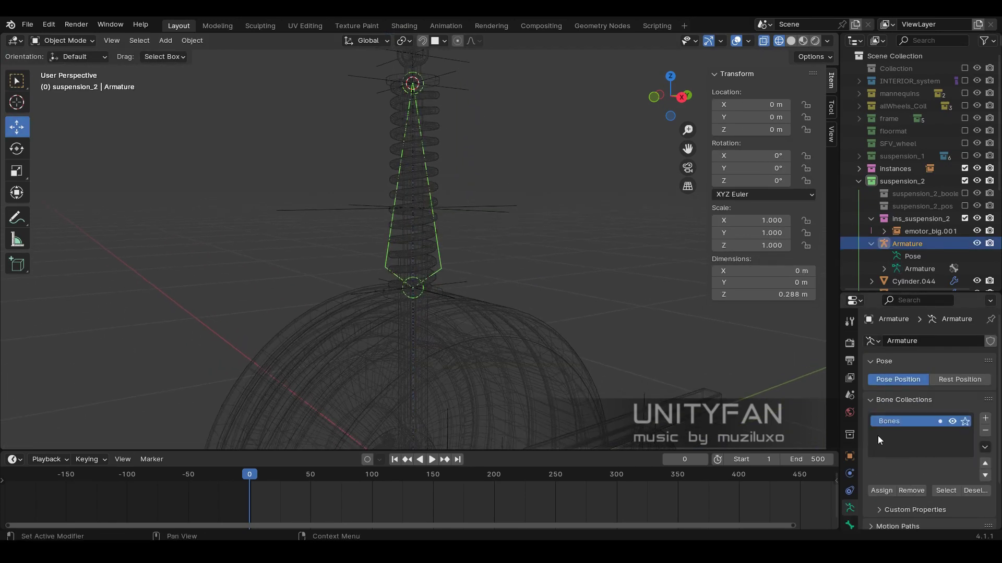
scroll(934, 224, "down", 5)
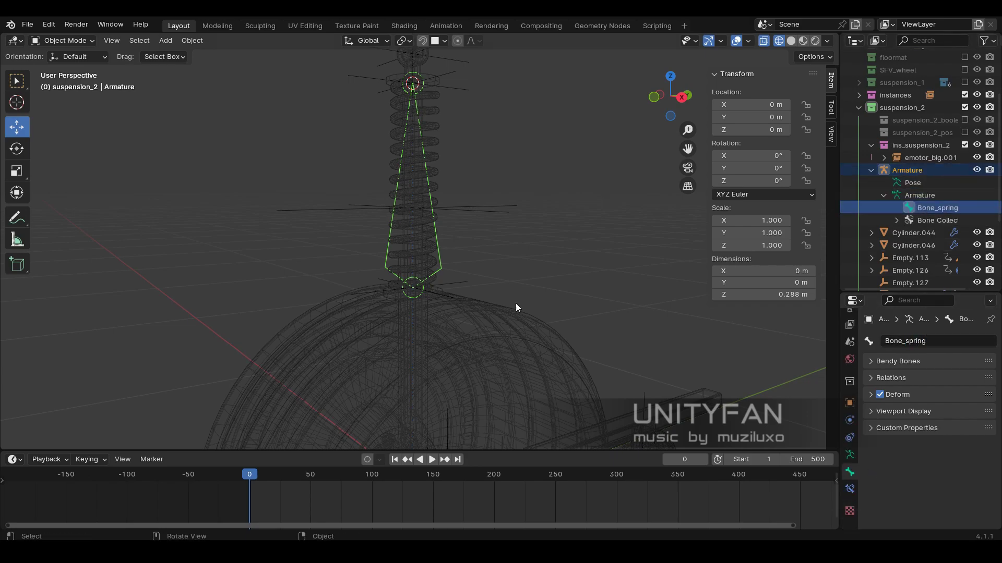
key("space")
left_click_drag(373, 479, 319, 473)
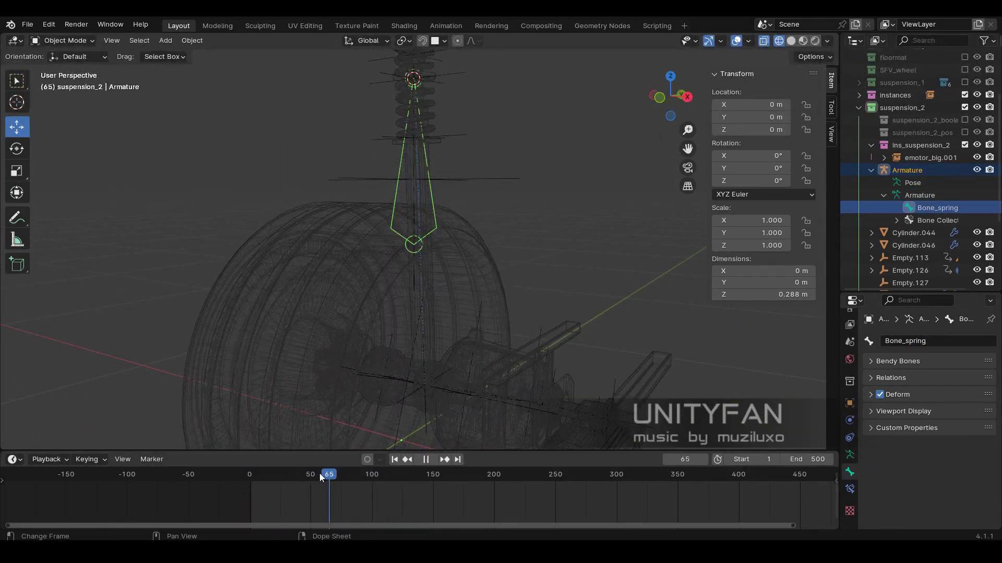
key("Escape")
key("Tab")
mouse_move(449, 292)
middle_mouse_down()
mouse_move(474, 266)
mouse_move(427, 262)
middle_mouse_up()
key("Tab")
left_click(474, 270)
- In Edit Mode, duplicate Bone_spring, then place and rotate the copy
key("Tab")
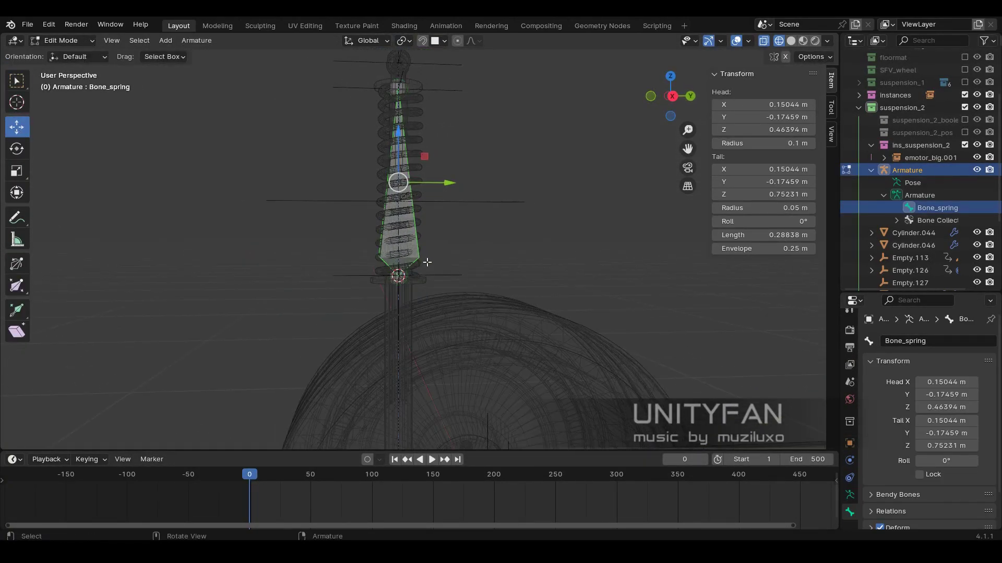
key("KP_3")
key("g")
left_click(532, 246)
key("r")
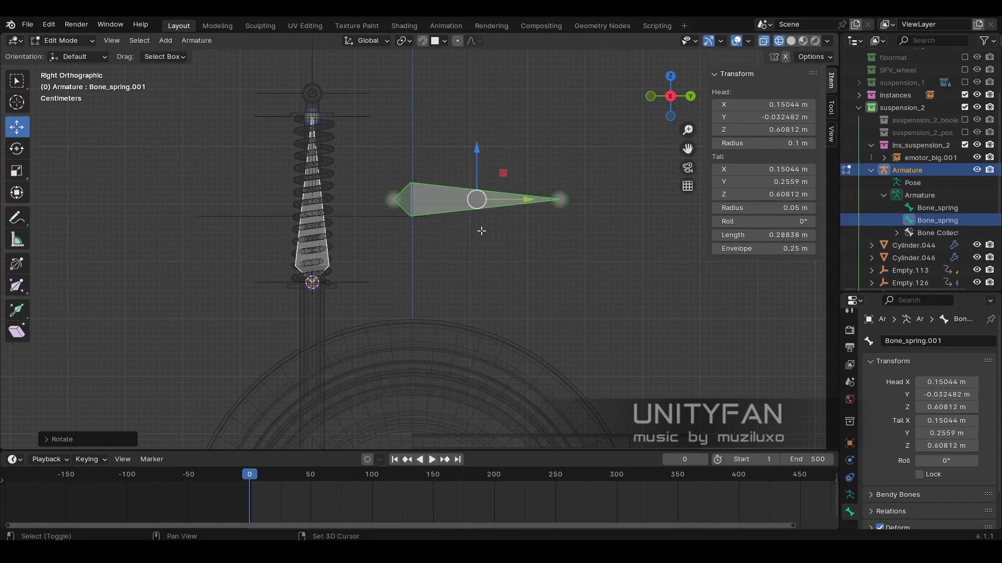
mouse_move(481, 231)
middle_mouse_down()
mouse_move(463, 329)
mouse_move(470, 309)
middle_mouse_up()
key("Tab")
- Enable In Front in the armature data so bones draw over the mesh
left_click(849, 495)
scroll(910, 492, "down", 2)
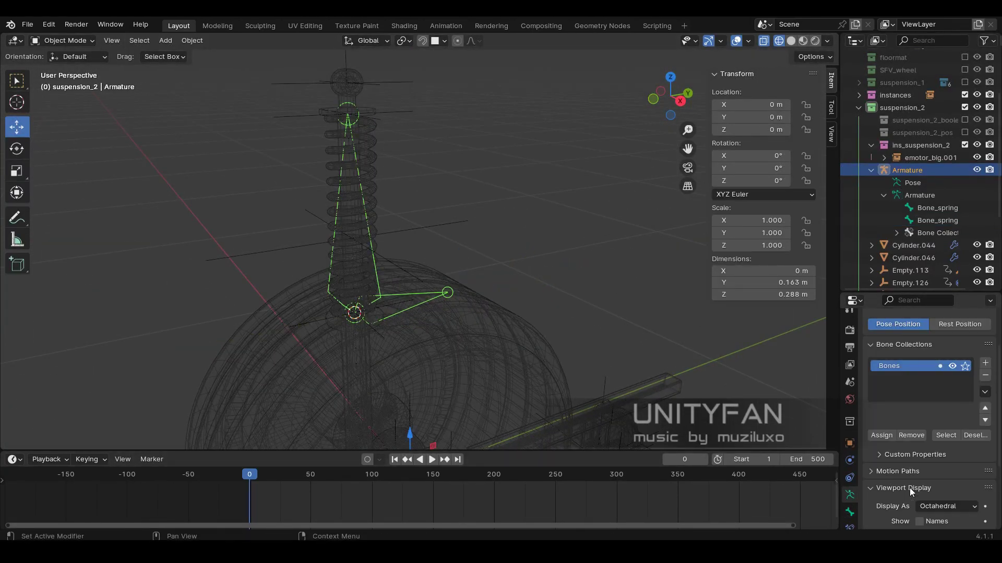
left_click(919, 464)
key("Tab")
scroll(438, 325, "up", 2)
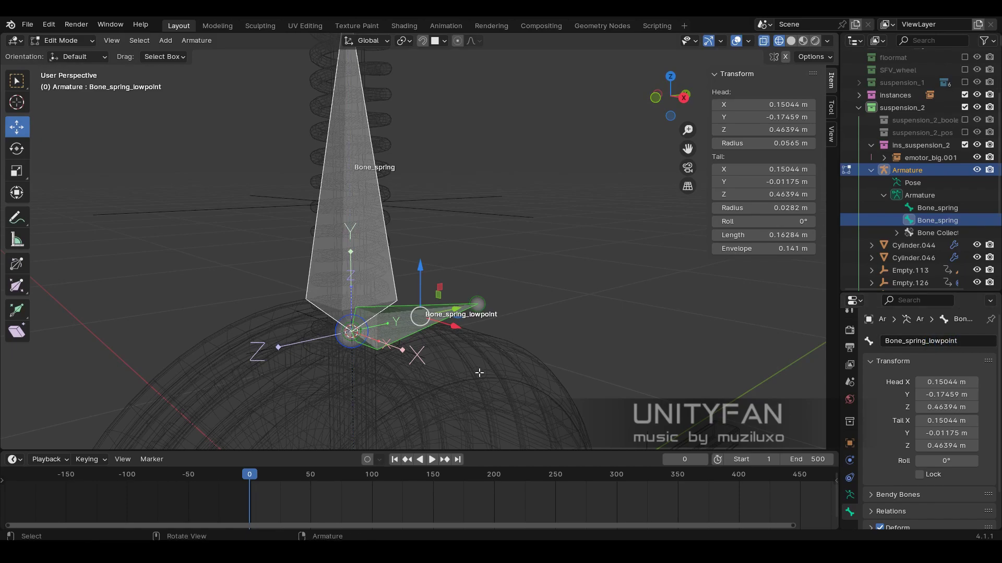
- Rename the new small bone Bone_springLowPoint
middle_click_drag(479, 372, 516, 370)
left_click(938, 342)
type("LowP")
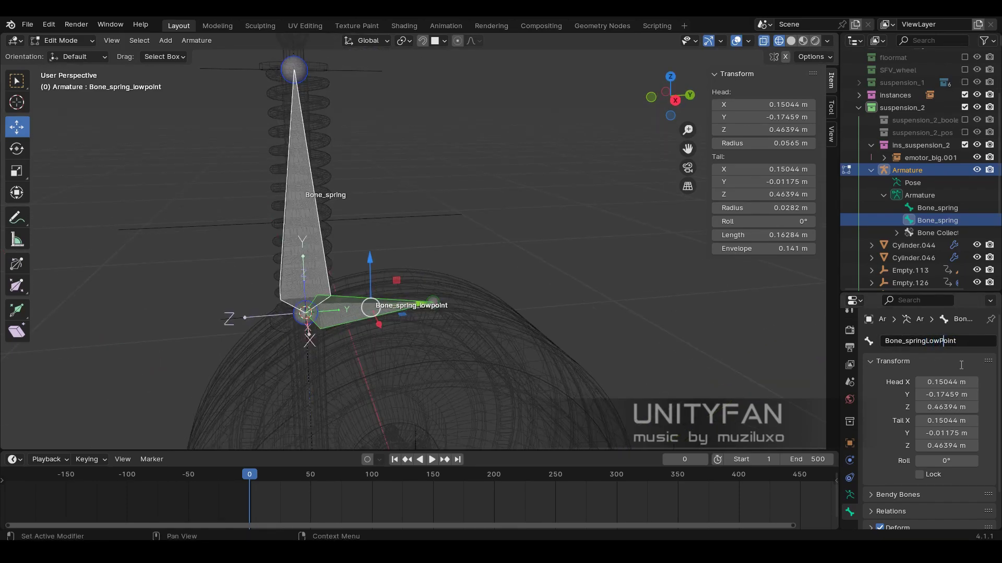
key("Return")
middle_click_drag(470, 292, 420, 280)
- Duplicate it to the top of Bone_spring, shorten it, and name it Bone_springHighPoint
key("shift+d")
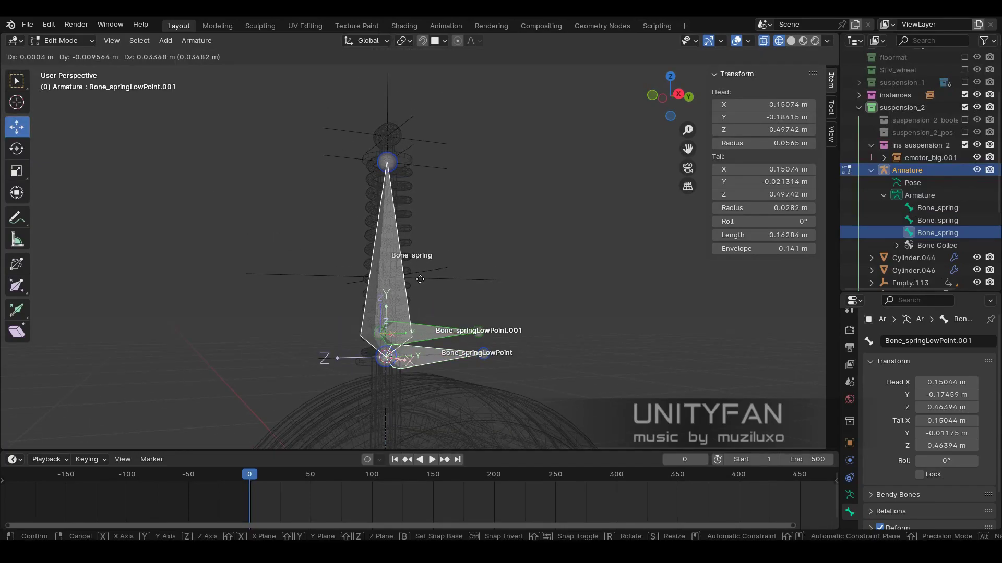
left_click(388, 191)
left_click_drag(485, 186, 467, 187)
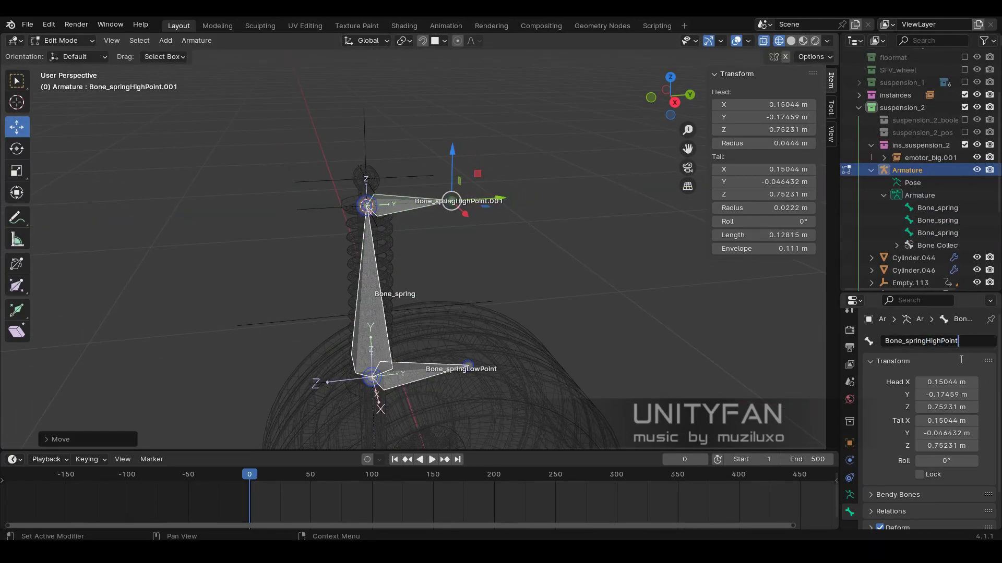
key("Return")
scroll(401, 209, "up", 2)
- Parent the empty to the Bone_springHighPoint bone with Ctrl+P
key("ctrl+Tab")
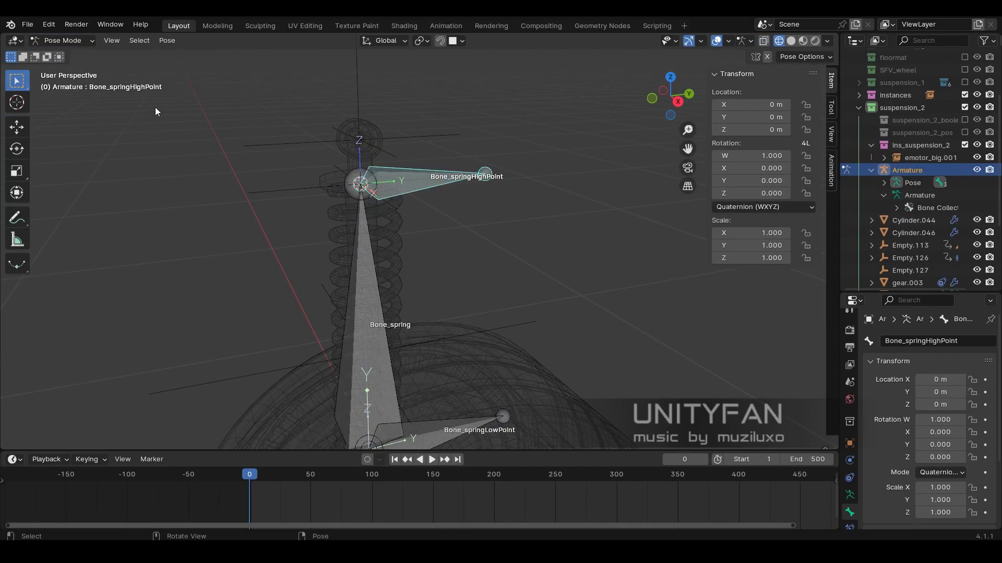
key("Tab")
left_click(63, 40)
left_click(432, 192)
key("ctrl+Tab")
key("ctrl+p")
left_click(398, 238)
- Widen the bone properties panel and confirm another bone parenting from a front view
middle_click_drag(402, 200, 421, 220)
left_click_drag(919, 292, 918, 188)
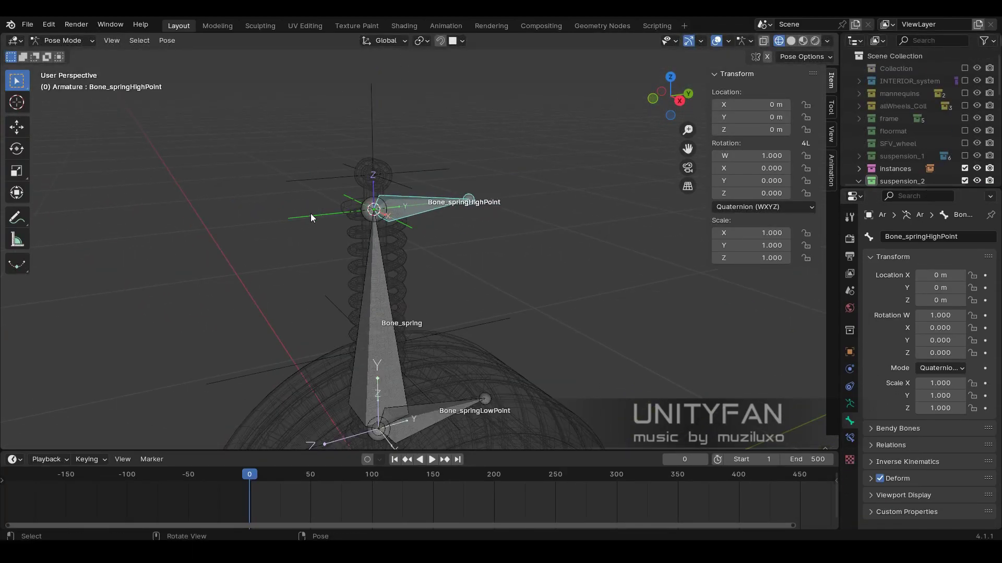
mouse_move(311, 214)
middle_mouse_down()
mouse_move(288, 225)
mouse_move(277, 125)
mouse_move(418, 138)
mouse_move(400, 143)
middle_mouse_up()
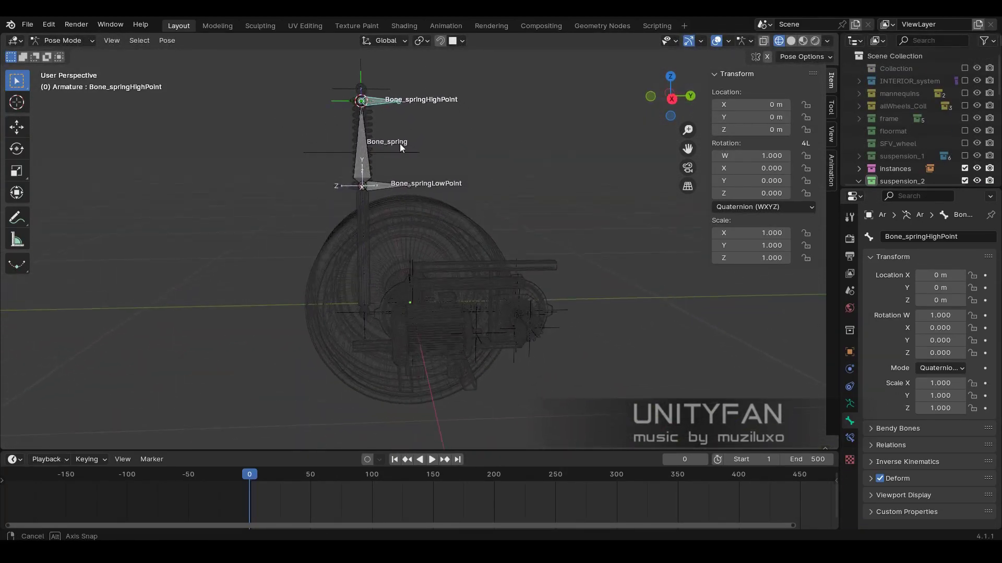
key("KP_Decimal")
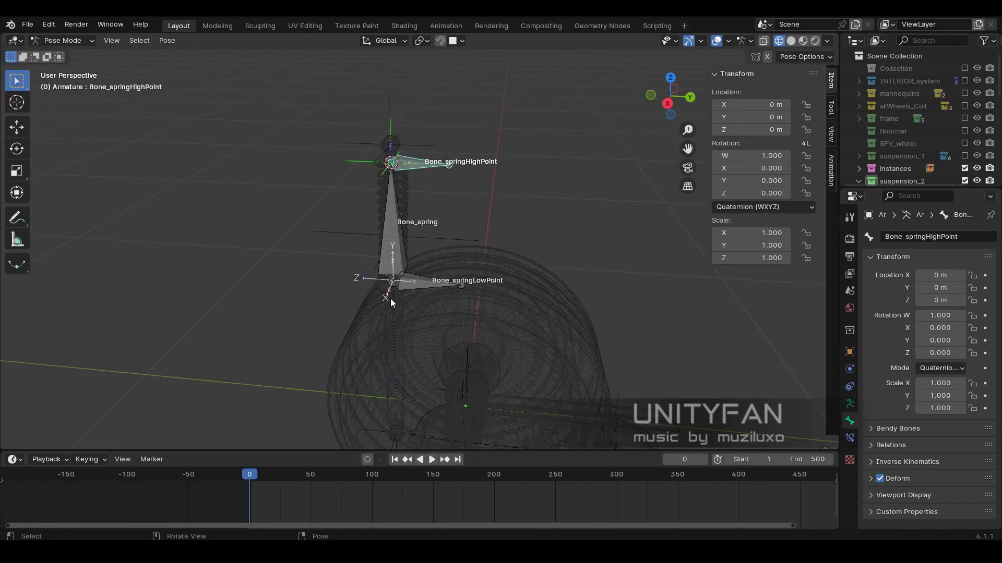
key("ctrl+p")
left_click(357, 360)
key("Escape")
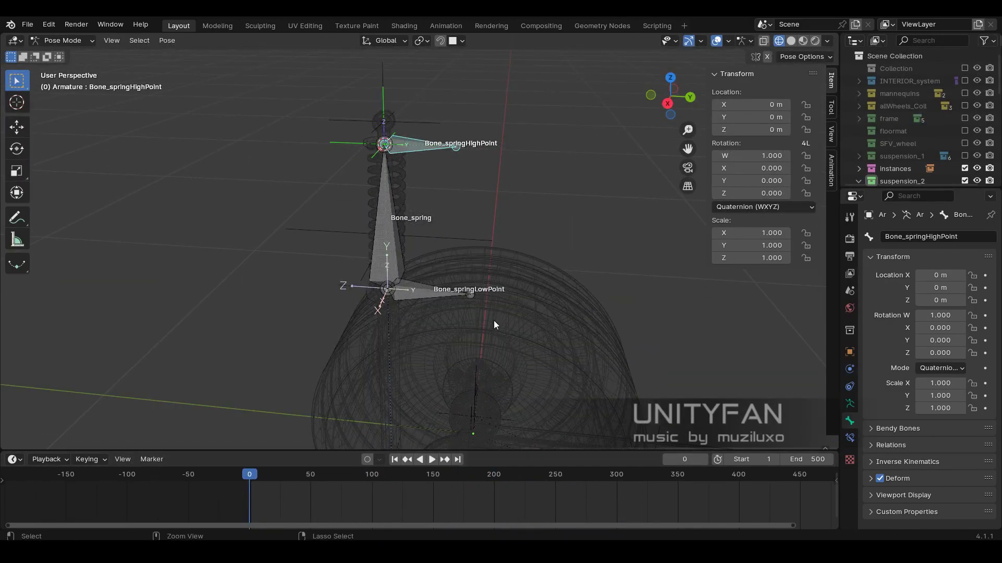
- Scrub the first animation frames to test the rig, then re-enter armature edit mode
left_click(62, 41)
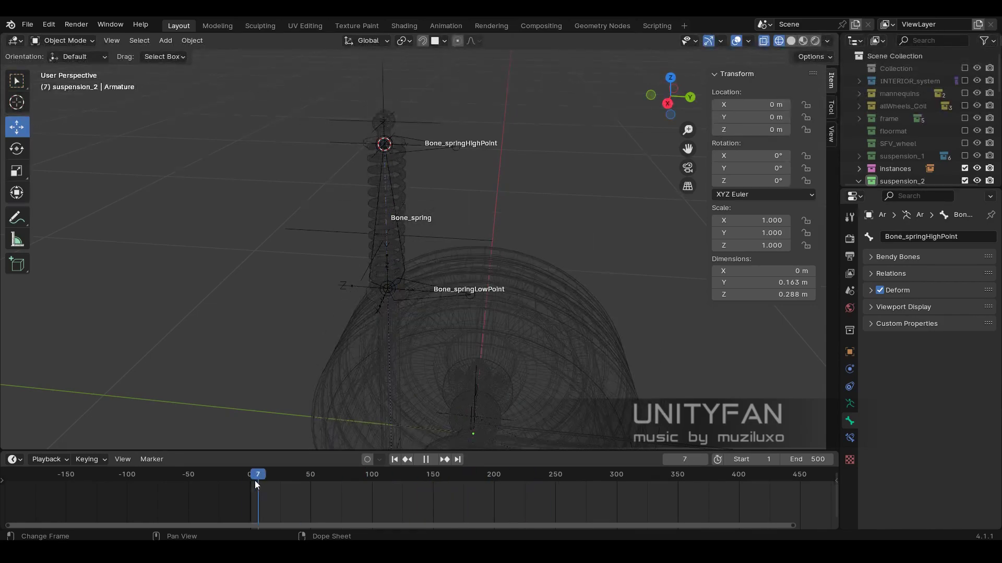
mouse_move(254, 481)
left_mouse_down()
mouse_move(317, 481)
mouse_move(252, 475)
left_mouse_up()
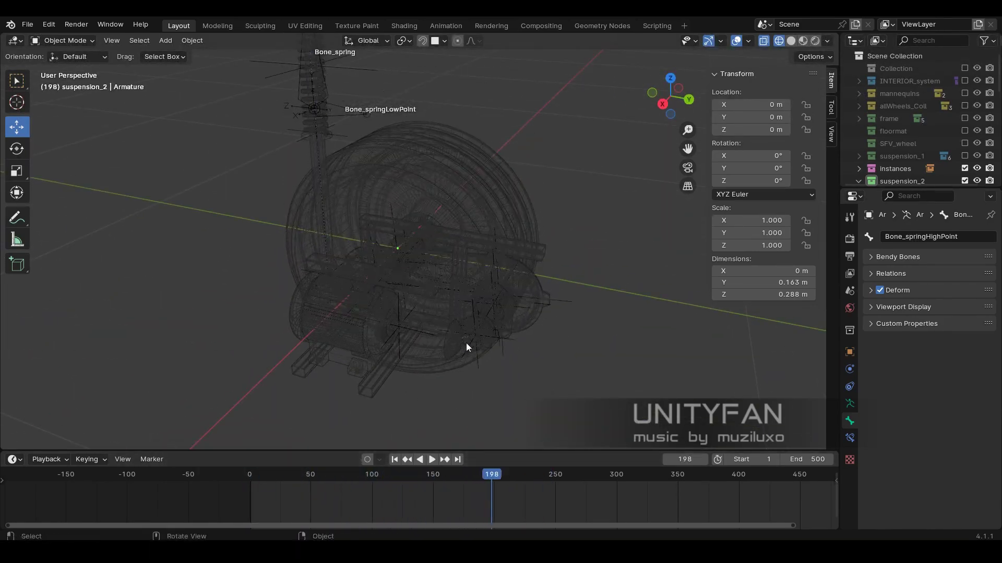
mouse_move(466, 346)
middle_mouse_down()
mouse_move(413, 320)
mouse_move(479, 313)
middle_mouse_up()
key("ctrl+Tab")
key("Tab")
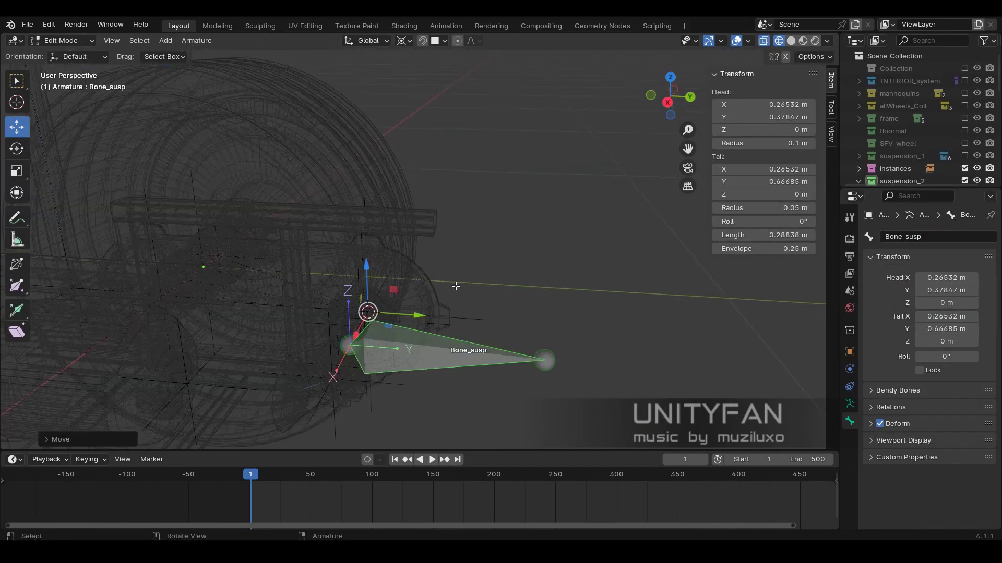
- Inspect the armature in Edit Mode from a new angle around the rig
key("Tab")
middle_click_drag(448, 253, 557, 243)
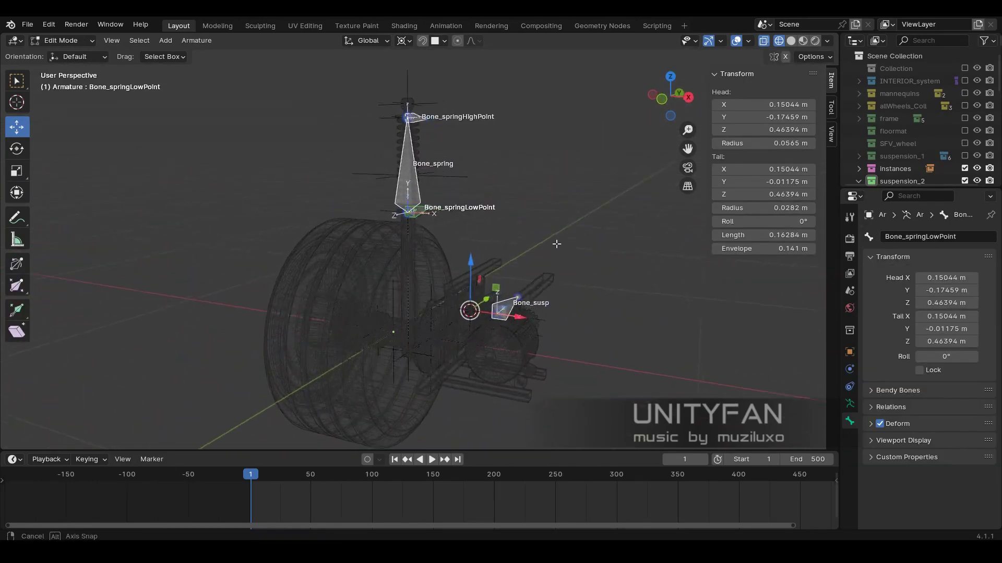
middle_click_drag(479, 261, 328, 457)
key("Tab")
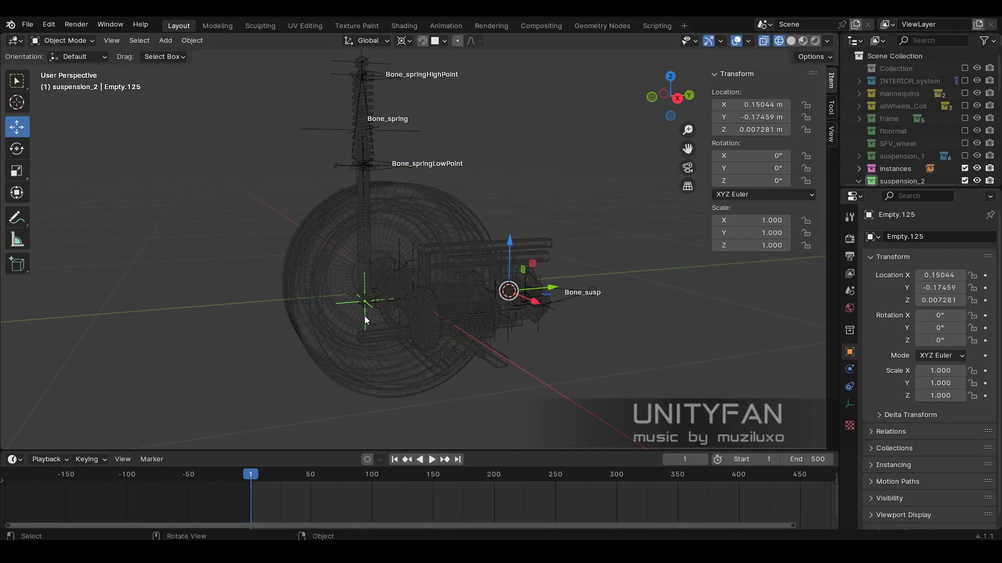
- Duplicate the low point bone, parent it to Bone_susp with Keep Offset, and name it Bone_SuspLowPoint
key("Tab")
key("shift+d")
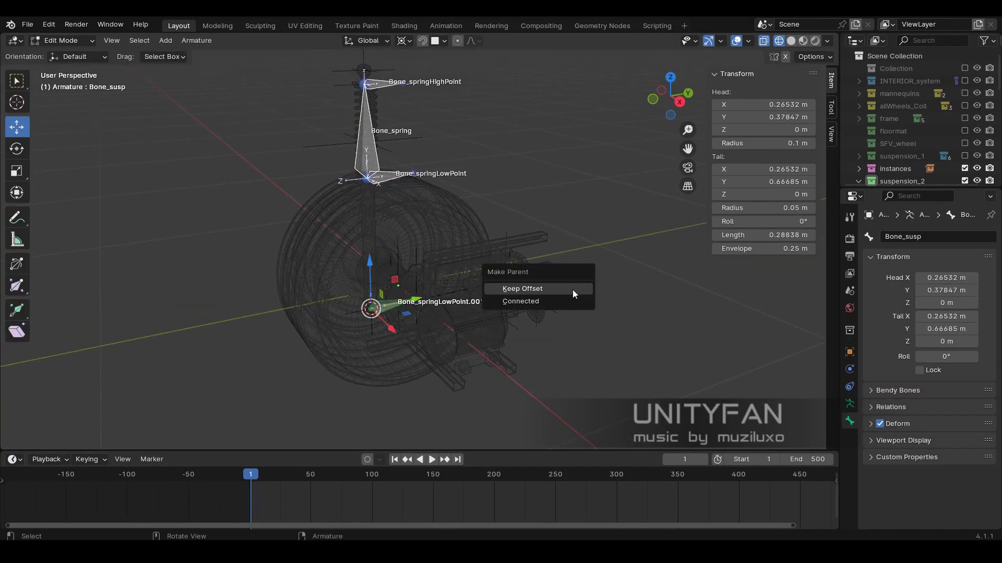
middle_click_drag(375, 337, 404, 153)
left_click(404, 153)
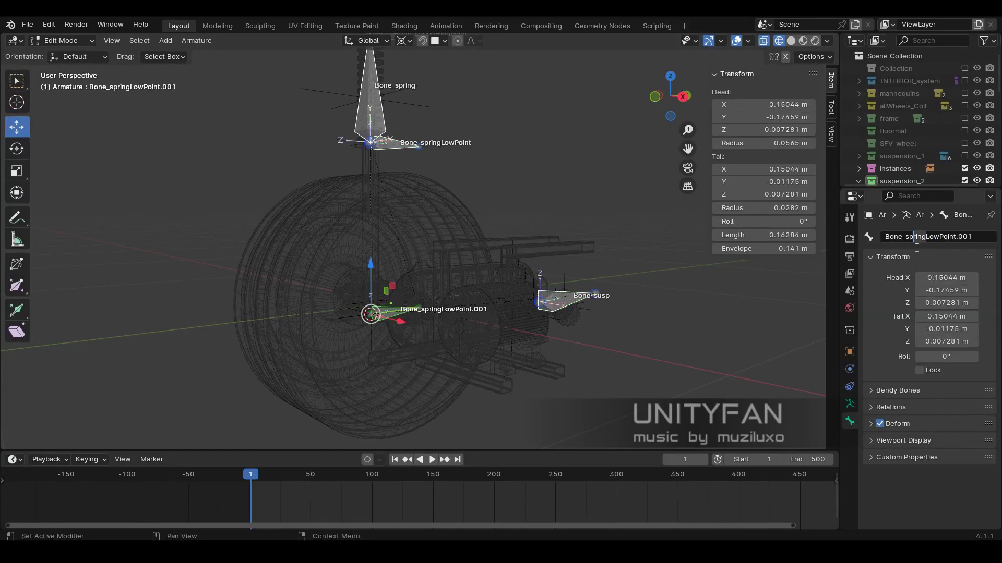
key("Delete")
key("Delete")
key("Return")
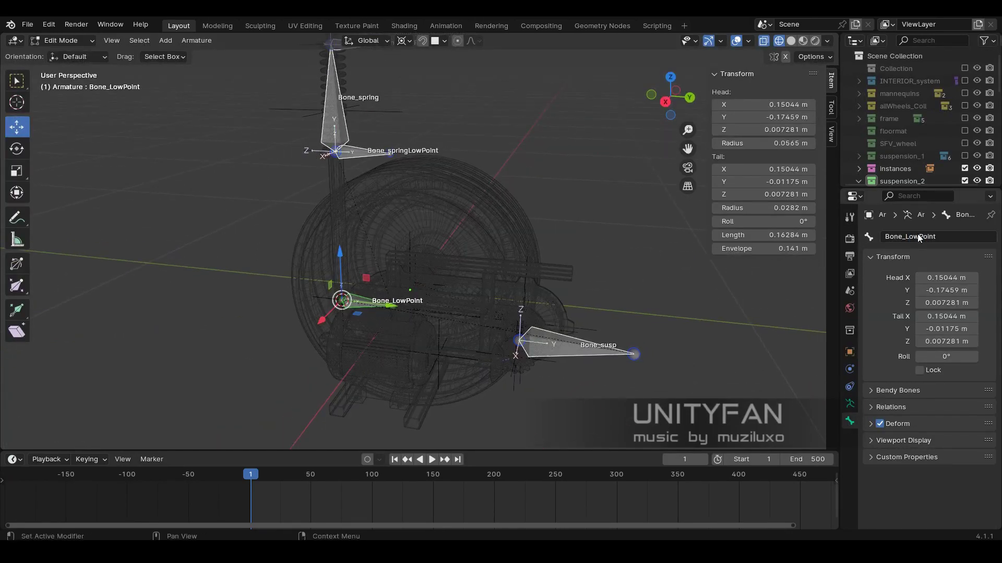
type("Susp")
key("Return")
- Test-rotate Bone_susp on the X axis in Pose Mode, then cancel the rotation
middle_click_drag(678, 292, 577, 320)
left_click(553, 316)
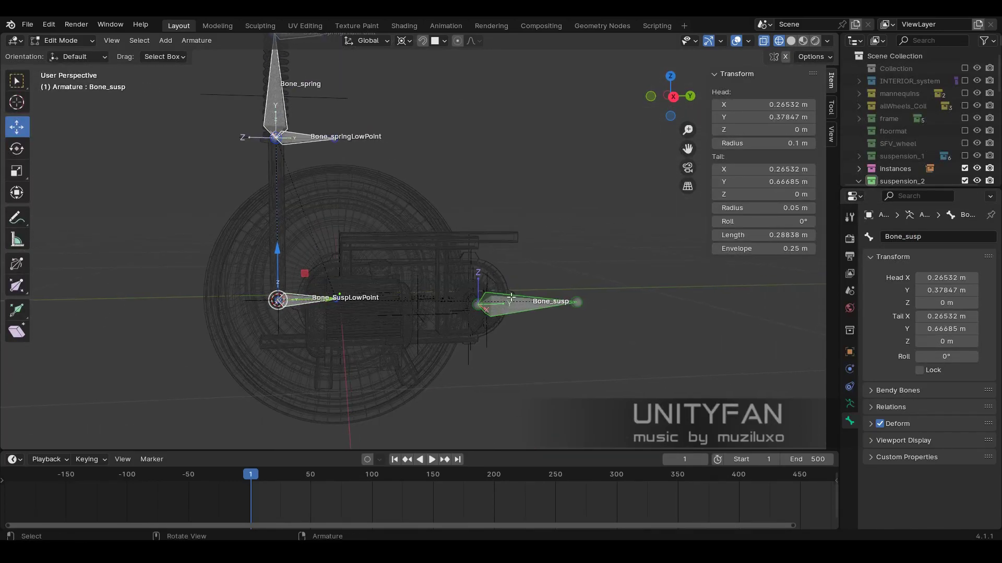
key("ctrl+Tab")
key("shift+space")
key("r")
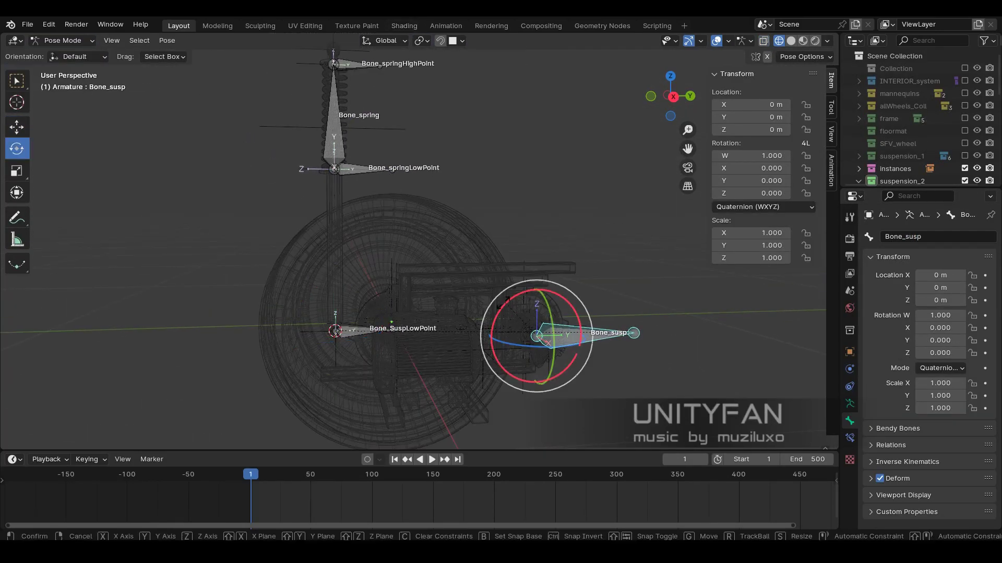
key("r")
key("x")
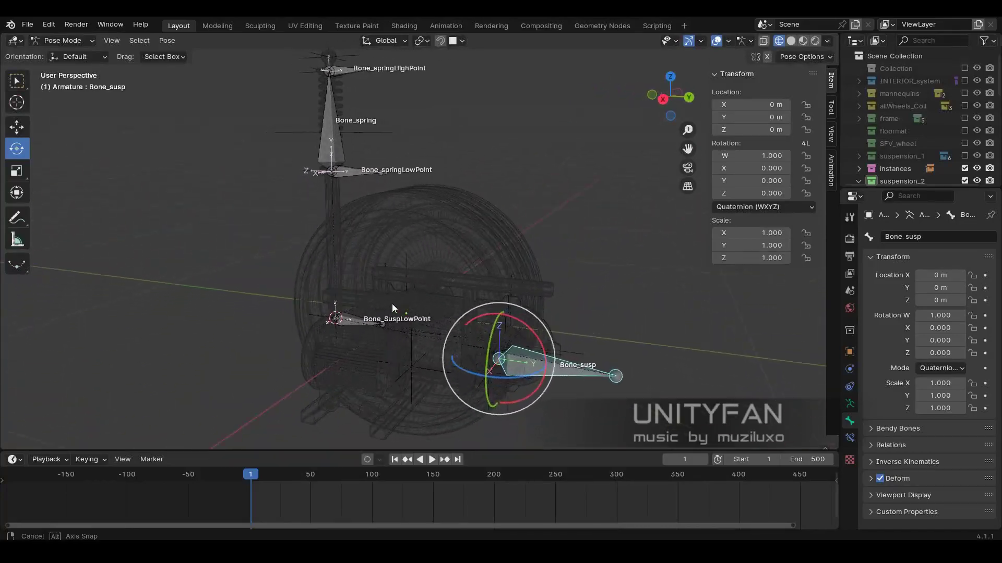
key("Escape")
- Stop the animation playback and return the viewport to solid shading
middle_click_drag(542, 334, 563, 321)
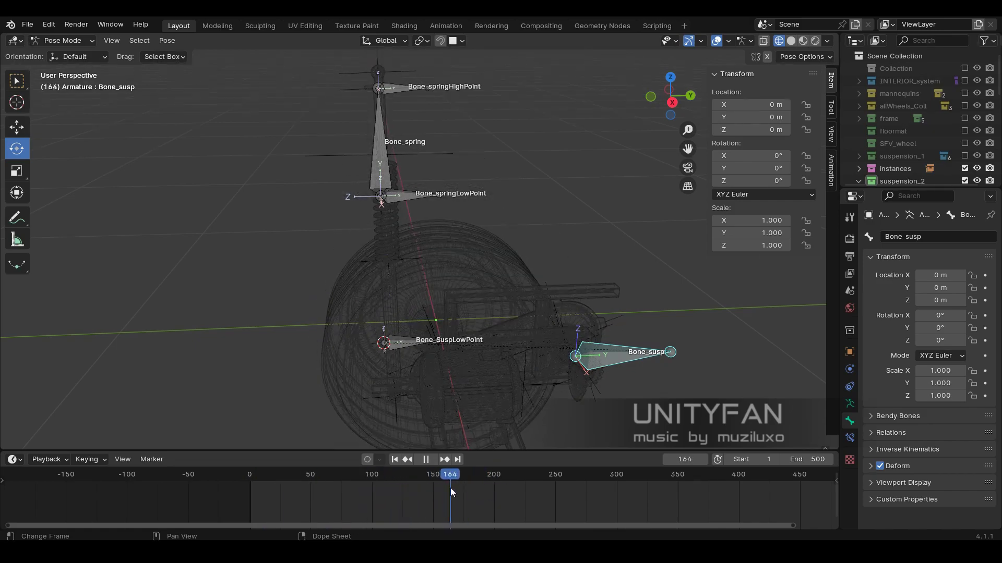
key("shift+z")
middle_click_drag(537, 333, 553, 323)
key("Escape")
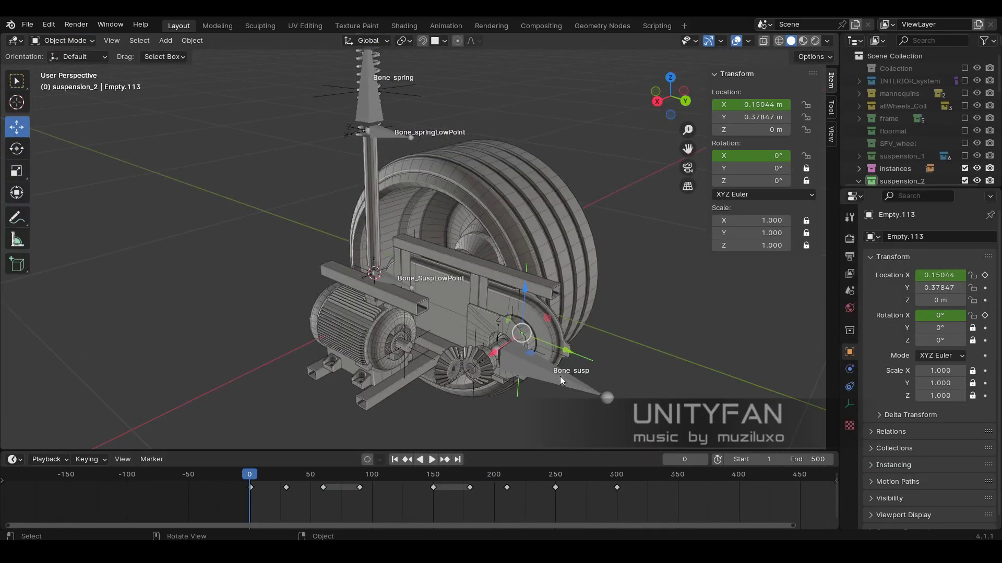
- Put the armature in Pose Mode and keyframe Empty.113's location X
left_click(560, 380)
left_click(63, 40)
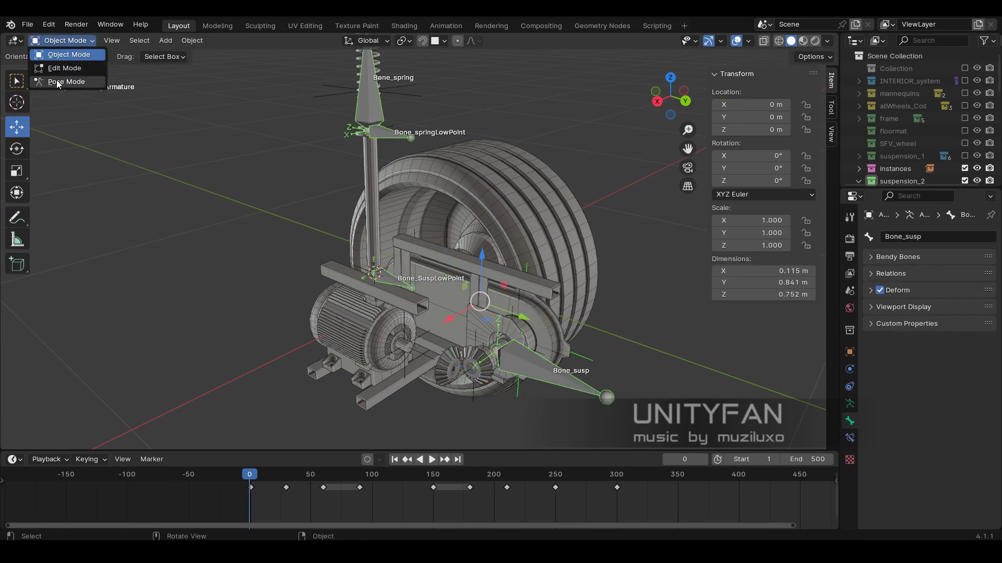
left_click(66, 82)
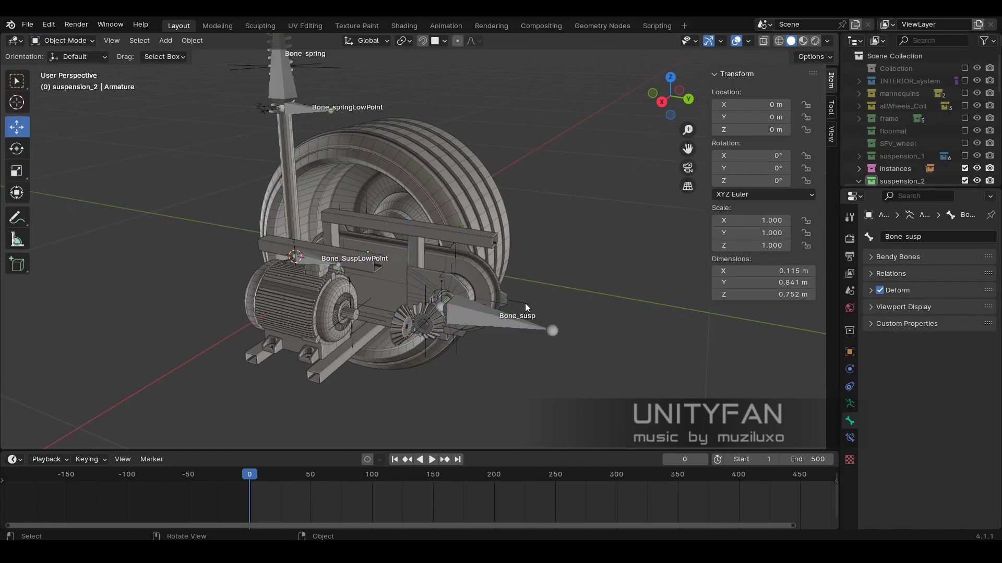
left_click(459, 291)
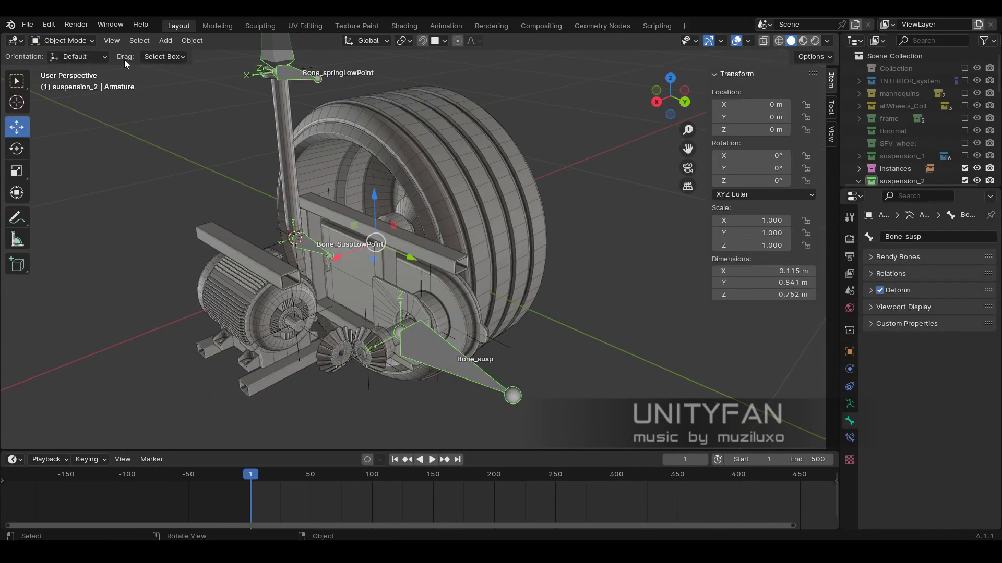
right_click(758, 109)
left_click(758, 109)
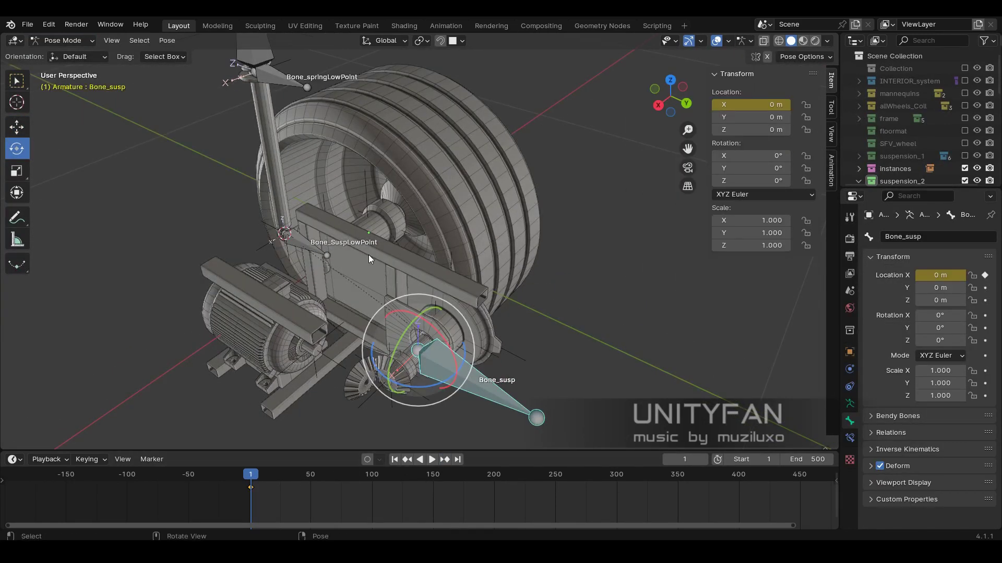
- Return the suspension armature to Pose Mode with Bone_susp selected
mouse_move(395, 350)
middle_mouse_down()
mouse_move(489, 325)
mouse_move(442, 325)
mouse_move(467, 323)
middle_mouse_up()
left_click(422, 333)
left_click(63, 41)
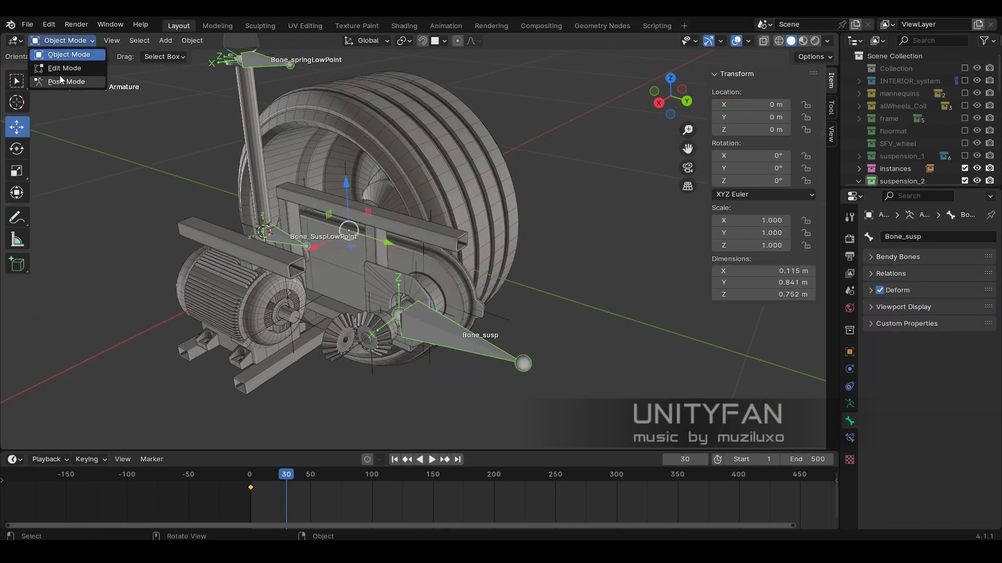
left_click(60, 65)
right_click(751, 117)
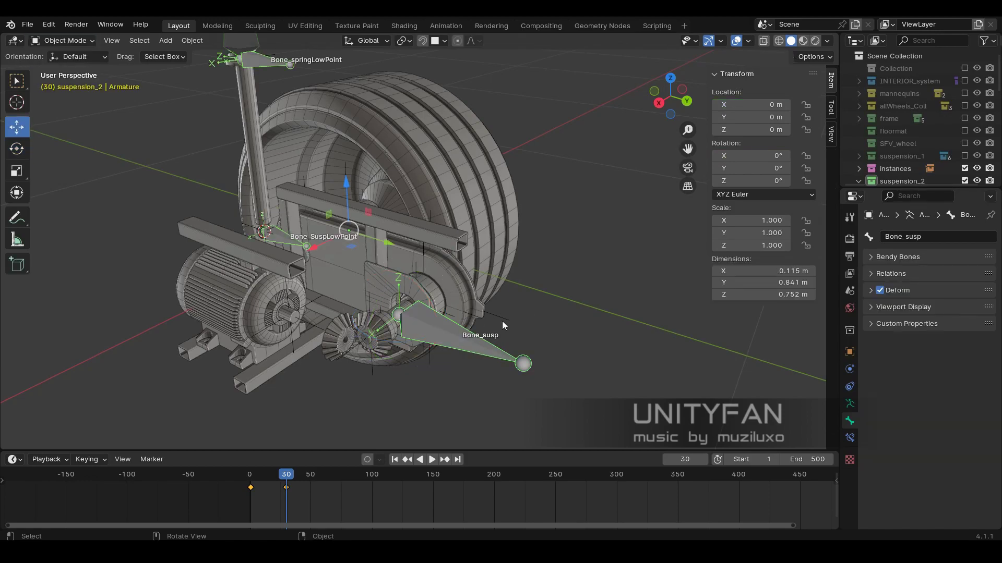
left_click(447, 289)
left_click(63, 40)
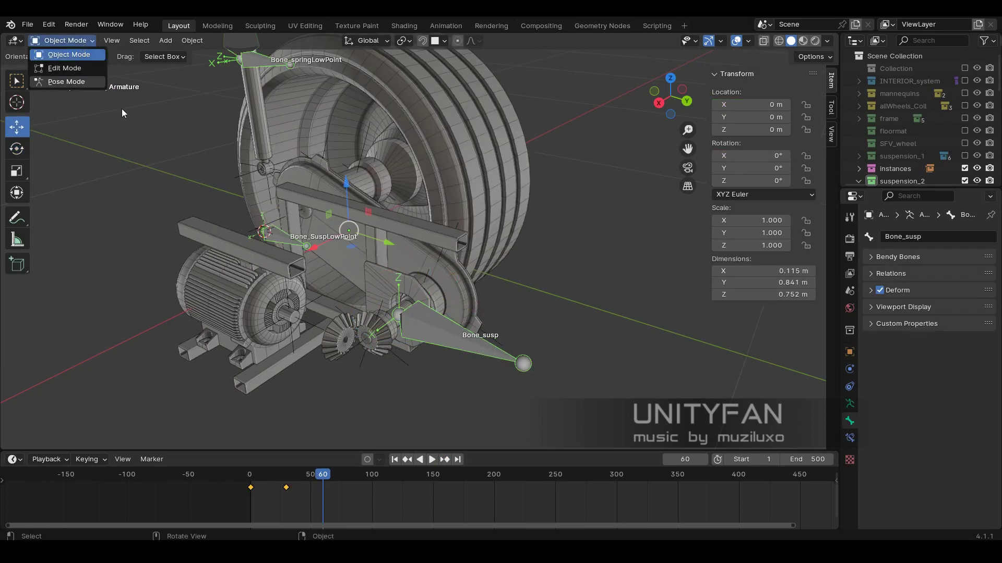
left_click(60, 64)
- Set Bone_susp's X rotation and insert a single keyframe at frame 60
mouse_move(558, 293)
middle_mouse_down()
mouse_move(493, 327)
mouse_move(521, 323)
middle_mouse_up()
left_click(764, 156)
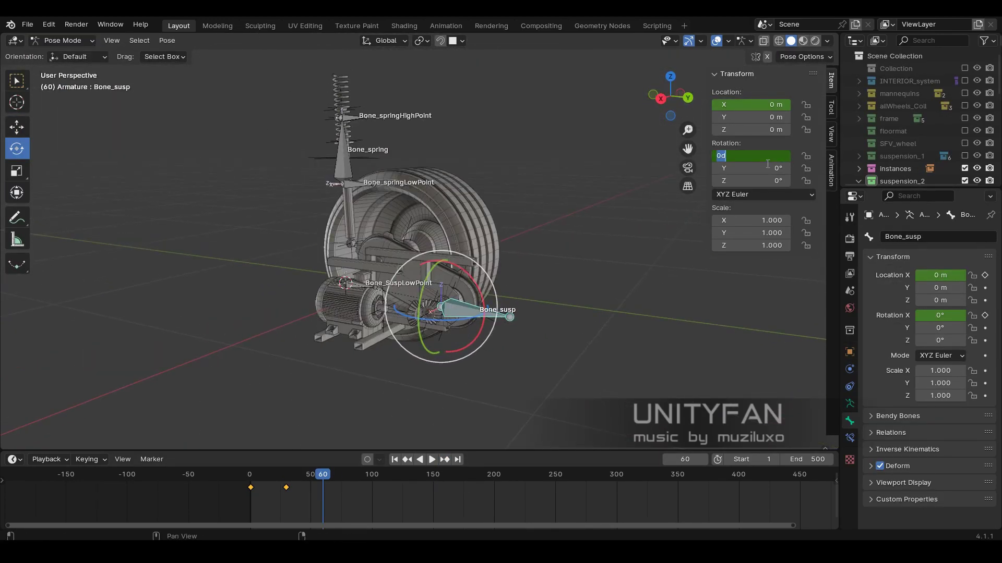
type("-20")
middle_click_drag(484, 243, 553, 286)
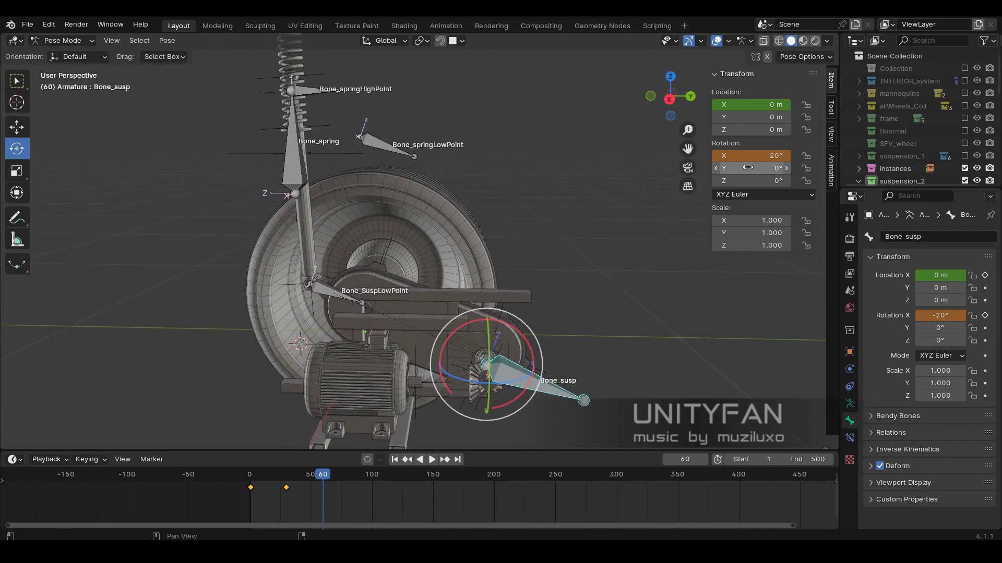
right_click(748, 157)
left_click(741, 155)
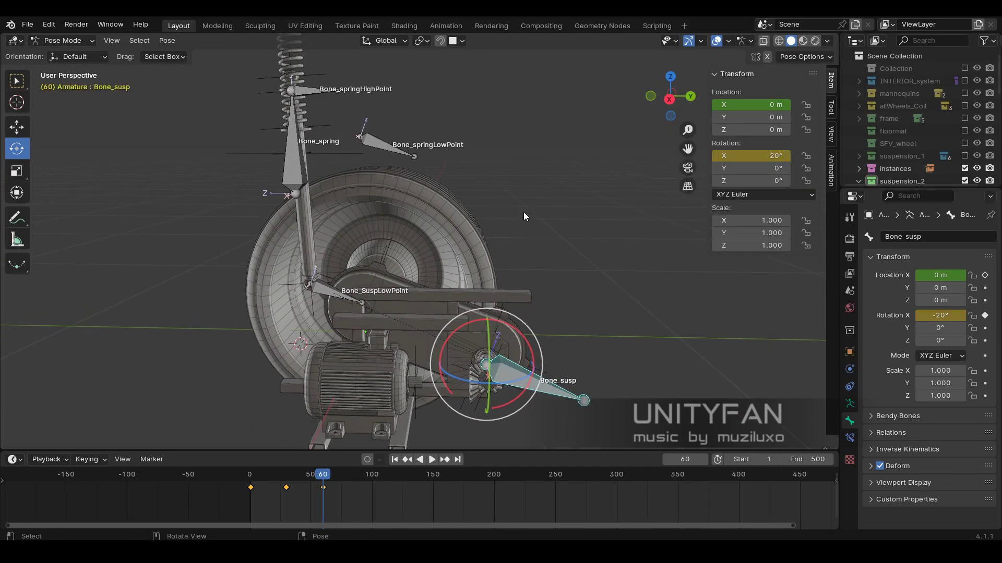
- Reselect Bone_susp and keyframe its X rotation at frame 150
mouse_move(519, 245)
middle_mouse_down()
mouse_move(509, 297)
mouse_move(440, 295)
mouse_move(477, 311)
mouse_move(464, 339)
middle_mouse_up()
left_click(63, 40)
left_click(449, 292)
left_click(462, 338)
left_click(62, 40)
left_click(60, 78)
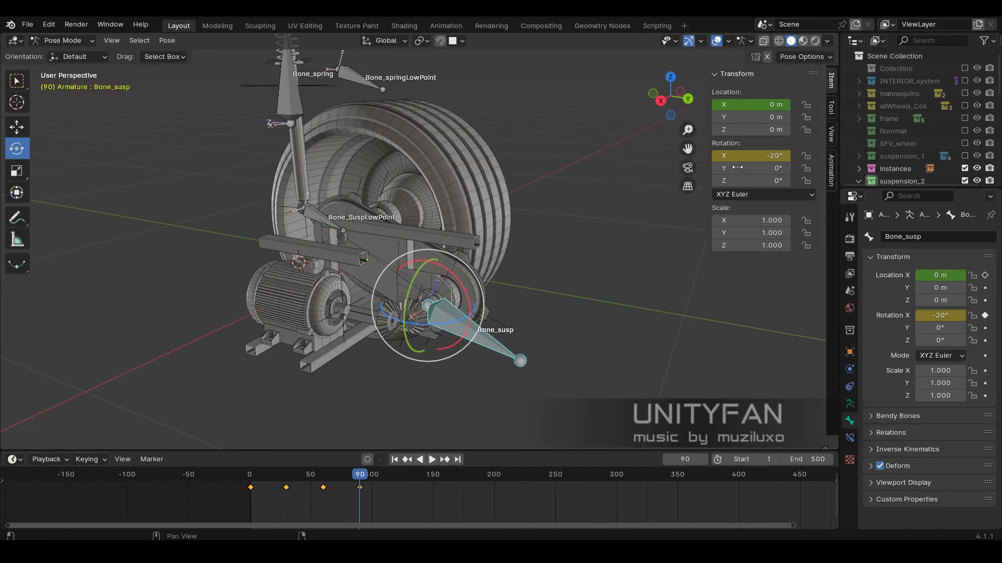
key("ctrl+z")
left_click(445, 459)
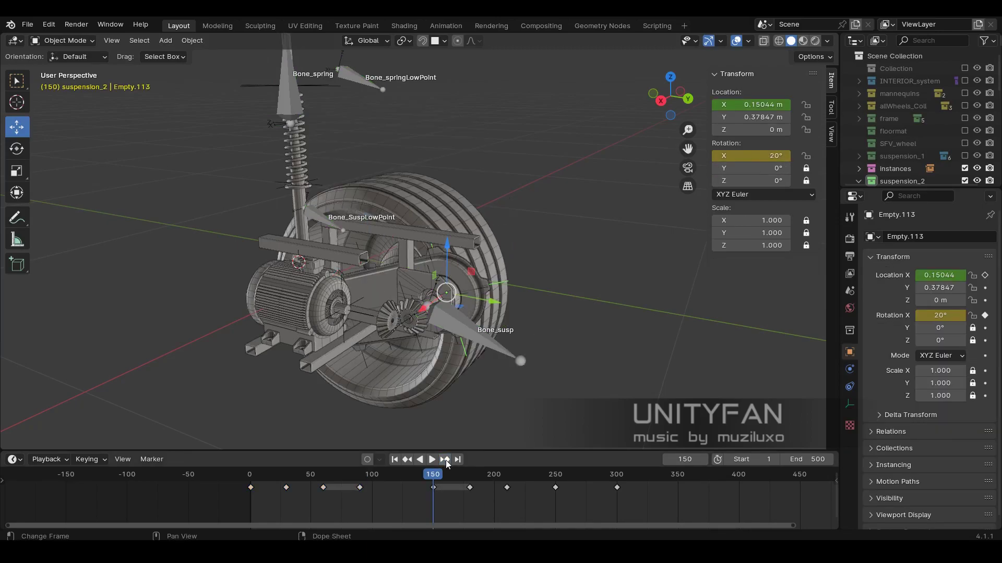
right_click(775, 156)
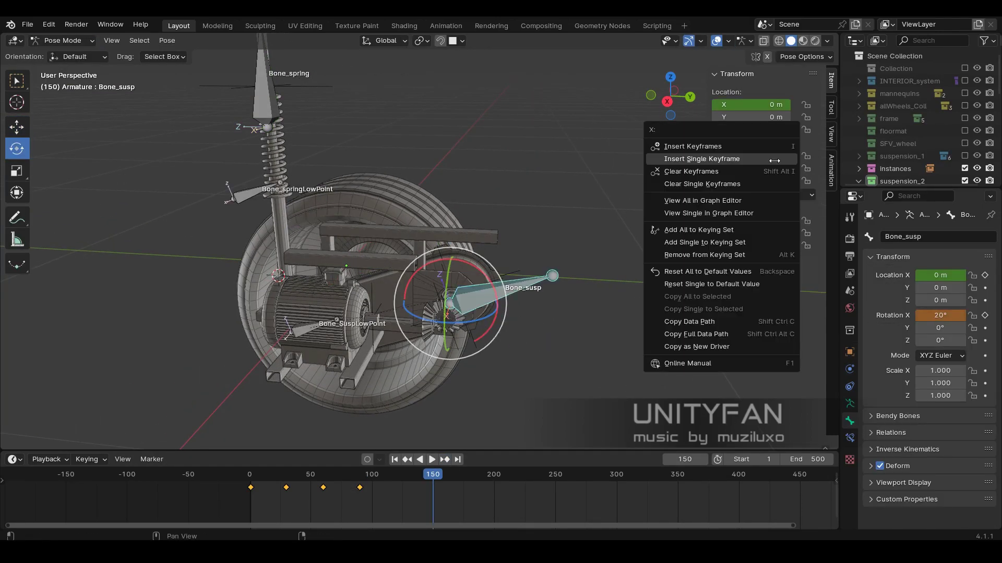
left_click(775, 159)
- Play and scrub the suspension swing, ending at frame 180
mouse_move(465, 432)
middle_mouse_down()
mouse_move(549, 364)
mouse_move(533, 381)
mouse_move(495, 306)
mouse_move(466, 364)
mouse_move(519, 380)
mouse_move(397, 428)
middle_mouse_up()
left_click(341, 490)
key("space")
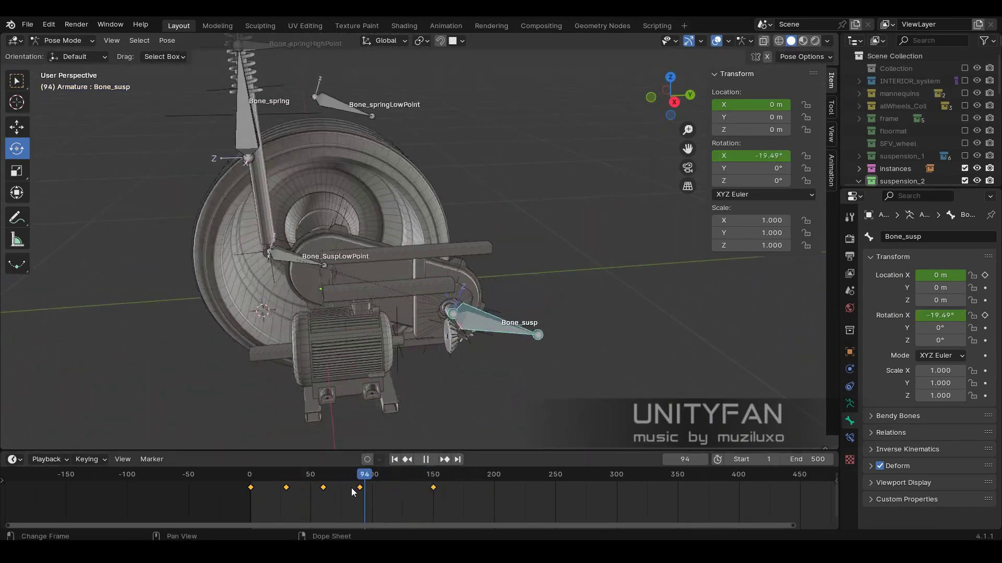
mouse_move(352, 492)
left_mouse_down()
mouse_move(521, 496)
mouse_move(496, 496)
left_mouse_up()
left_click(63, 40)
middle_click_drag(418, 292, 496, 325)
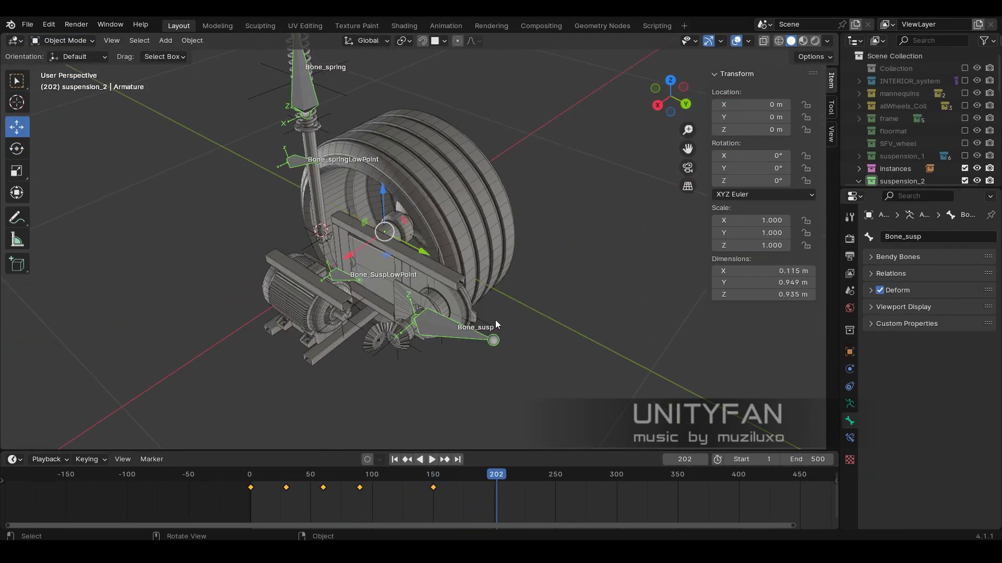
left_click(496, 325)
left_click(443, 481)
key("space")
left_click_drag(467, 478, 469, 478)
- Keyframe Bone_susp's X rotation at frame 180, then back to 0° near frame 210
left_click(505, 329)
left_click(63, 40)
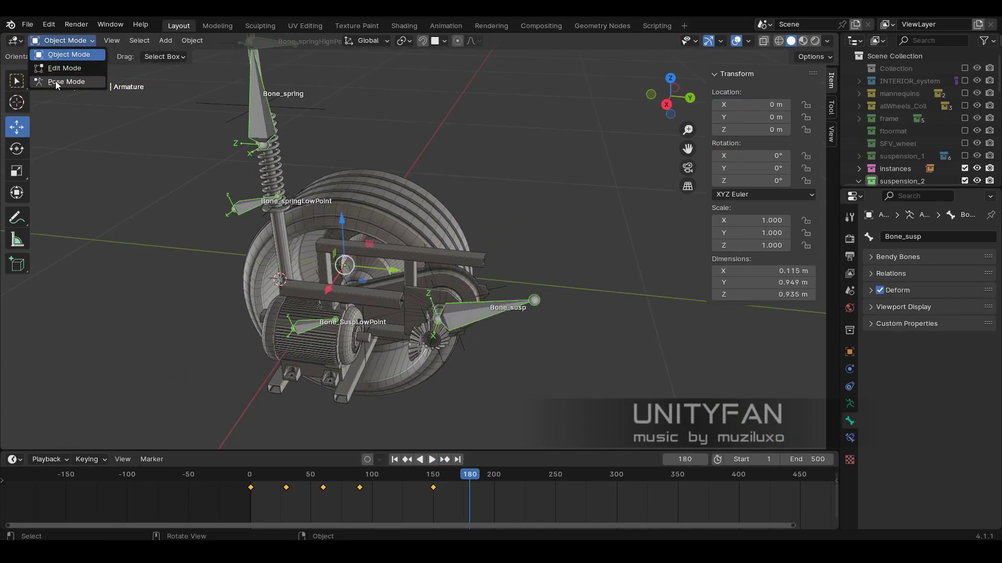
left_click(58, 78)
right_click(731, 156)
left_click(678, 135)
key("space")
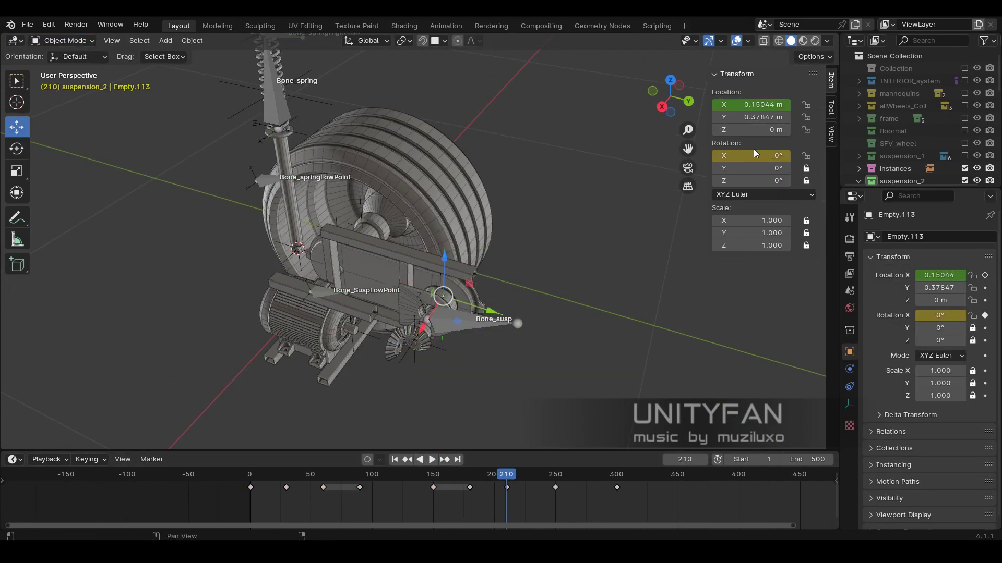
middle_click_drag(417, 293, 516, 320)
key("space")
right_click(776, 156)
left_click(725, 130)
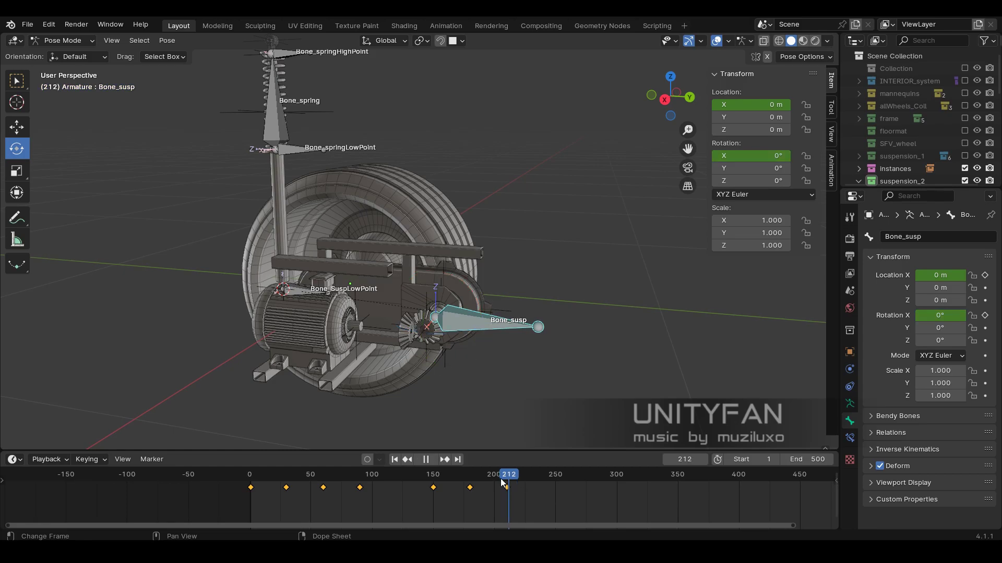
- Play the animation past the last keyframe and check the spring up close
left_click_drag(306, 478, 617, 479)
mouse_move(470, 292)
middle_mouse_down()
mouse_move(508, 320)
mouse_move(516, 365)
mouse_move(575, 480)
mouse_move(619, 481)
middle_mouse_up()
key("space")
mouse_move(522, 397)
middle_mouse_down()
mouse_move(390, 342)
mouse_move(469, 365)
middle_mouse_up()
mouse_move(489, 475)
left_mouse_down()
mouse_move(527, 483)
mouse_move(496, 493)
mouse_move(618, 497)
mouse_move(477, 510)
mouse_move(521, 496)
left_mouse_up()
mouse_move(470, 407)
middle_mouse_down()
mouse_move(451, 380)
mouse_move(460, 365)
middle_mouse_up()
left_click_drag(454, 480, 521, 472)
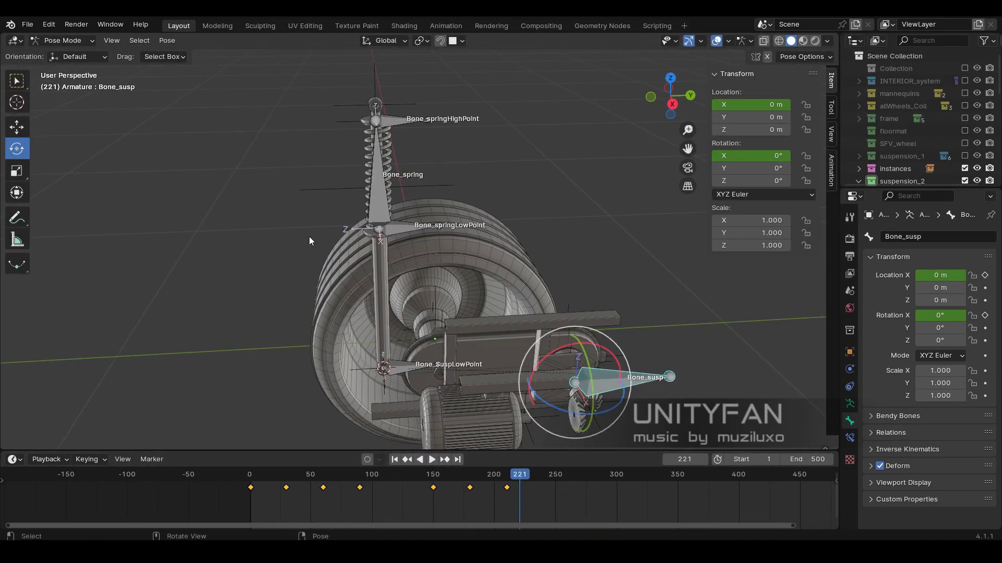
mouse_move(309, 236)
middle_mouse_down()
mouse_move(402, 315)
mouse_move(357, 142)
middle_mouse_up()
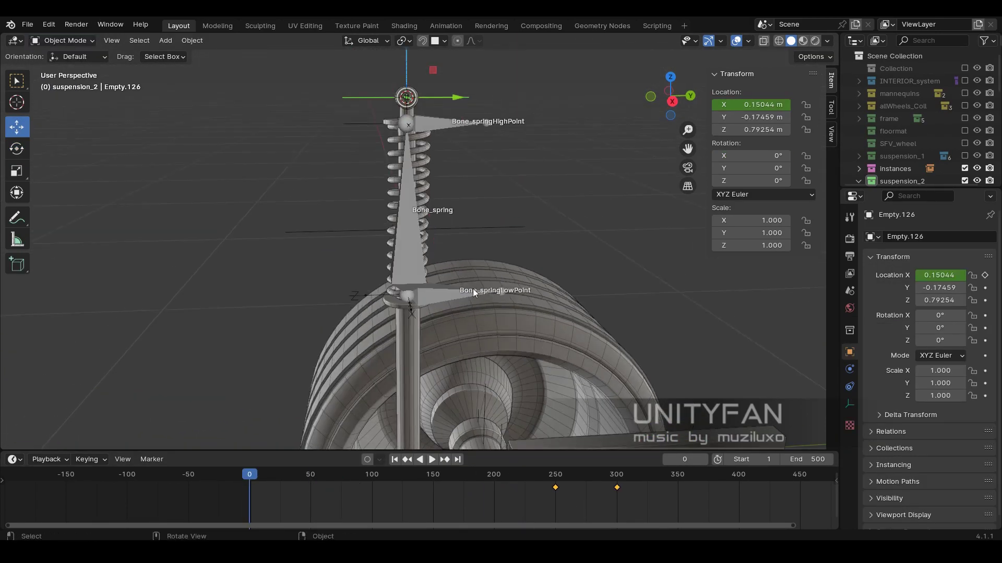
- Snap the duplicated bone to the 3D cursor above the spring and name it Bone_SuspHighPoint
key("shift+s")
left_click(456, 228)
type("Bone_SuspHighPoint01")
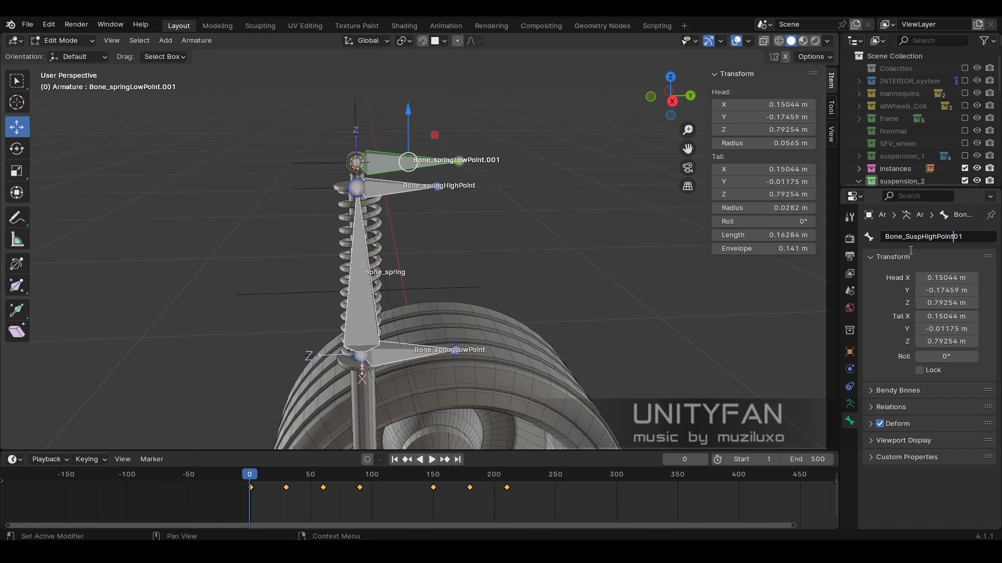
key("Delete")
key("Delete")
key("Return")
middle_click_drag(469, 234, 458, 170)
key("Tab")
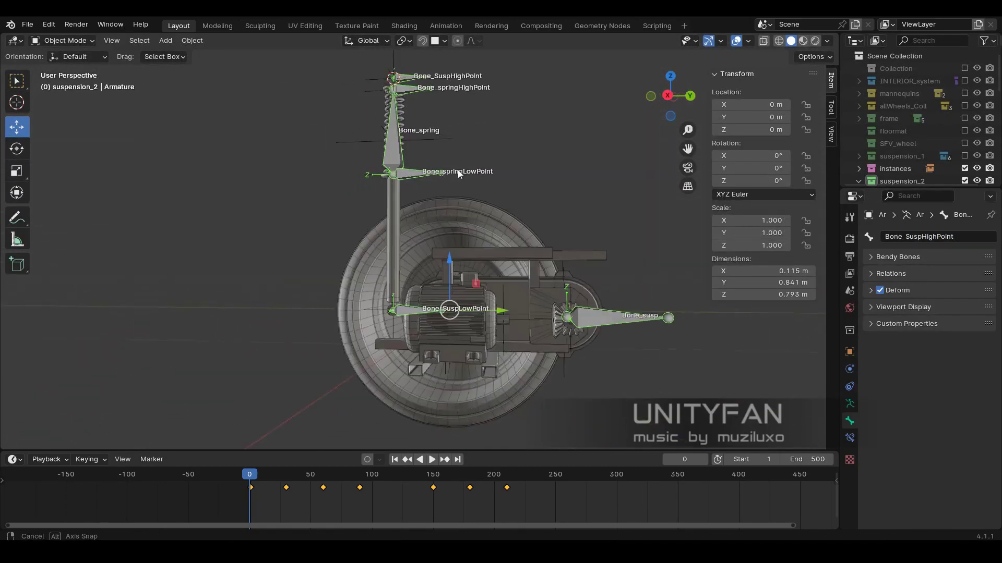
- Play and scrub the suspension animation in Pose Mode to check the spring rig
key("space")
scroll(512, 321, "up", 3)
left_click(313, 477)
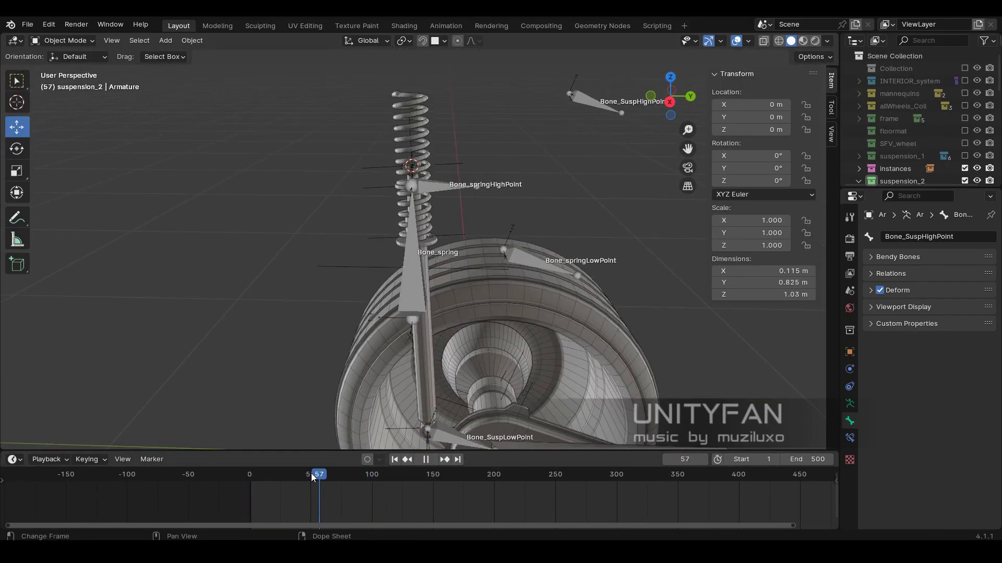
key("Escape")
key("ctrl+Tab")
middle_click_drag(435, 212, 458, 240)
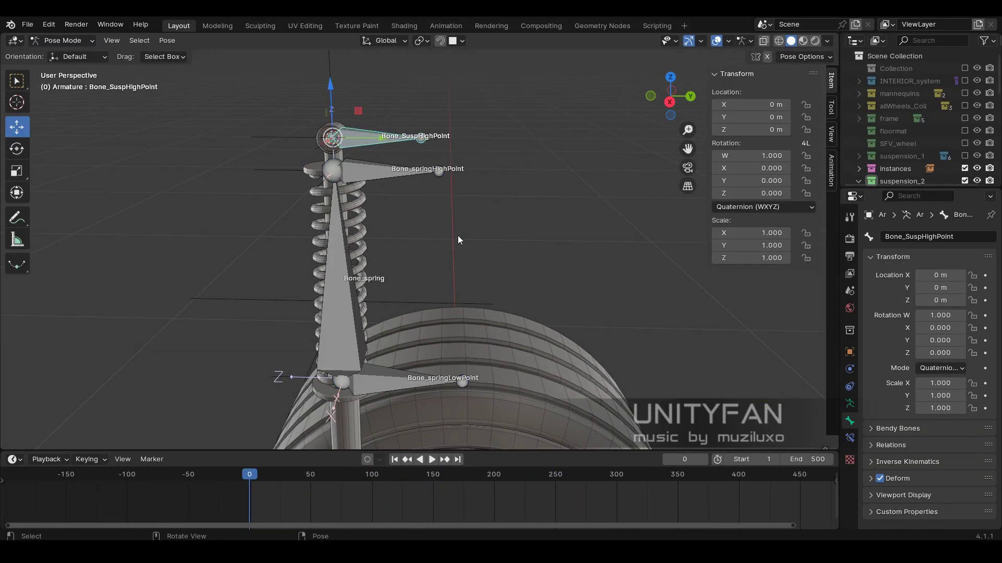
scroll(458, 240, "down", 5)
key("space")
left_click(260, 474)
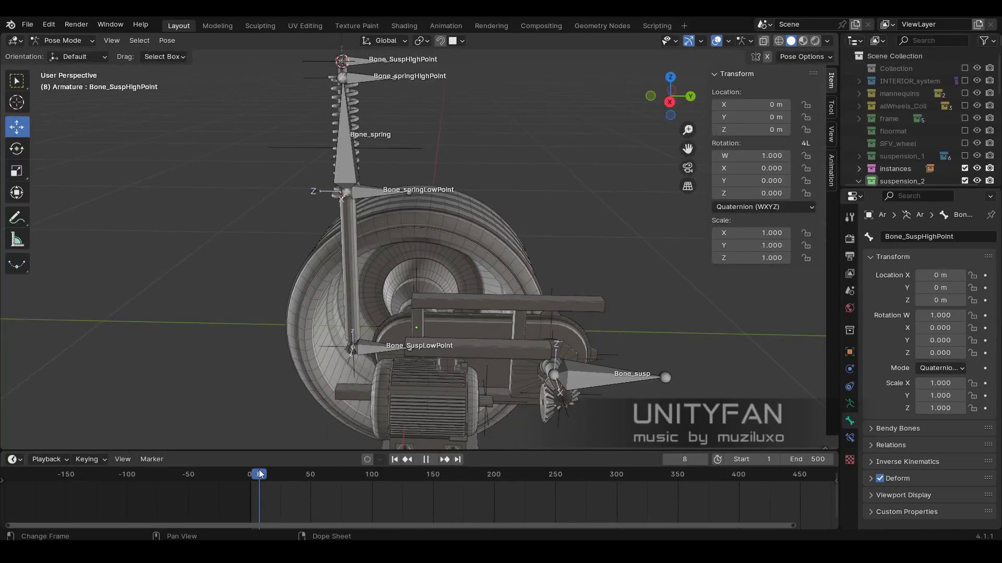
mouse_move(259, 474)
left_mouse_down()
mouse_move(290, 473)
mouse_move(253, 455)
left_mouse_up()
key("space")
- Go to frame 6 and start moving Bone_springLowPoint
middle_click_drag(365, 339, 428, 307)
scroll(416, 297, "up", 3)
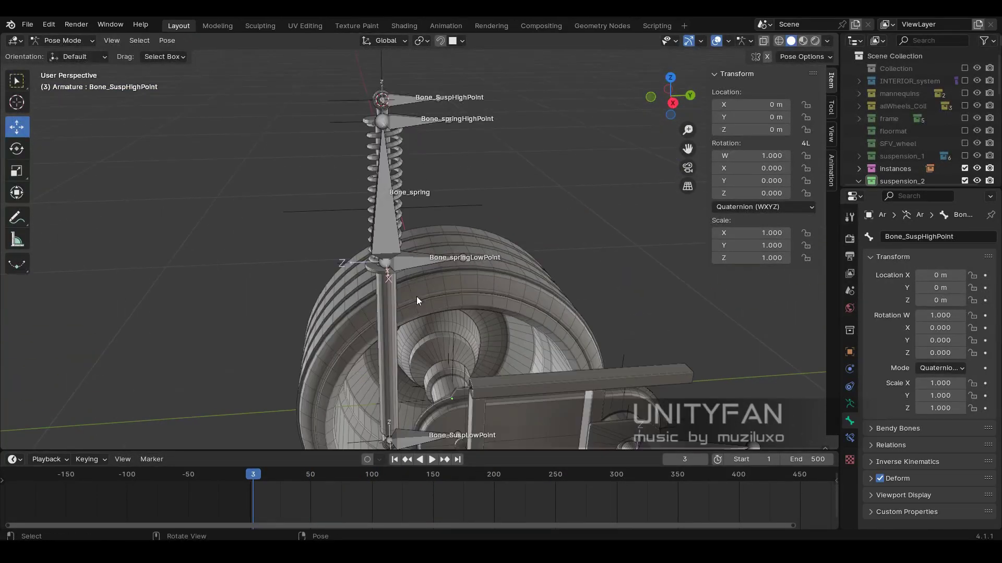
scroll(416, 297, "down", 3)
left_click_drag(290, 471, 256, 474)
scroll(396, 287, "up", 3)
key("g")
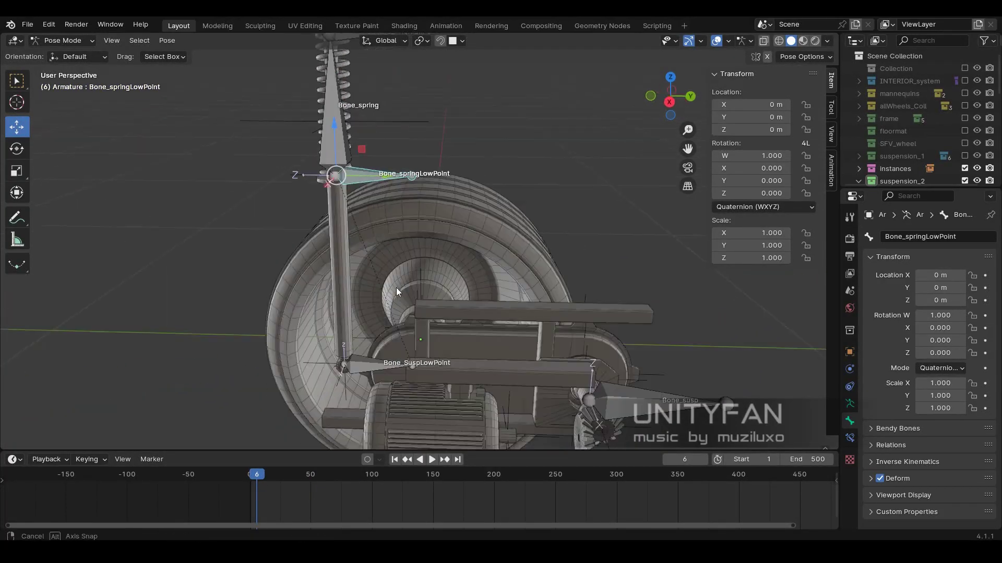
mouse_move(396, 287)
middle_mouse_down()
mouse_move(434, 324)
mouse_move(421, 331)
mouse_move(405, 255)
mouse_move(390, 389)
middle_mouse_up()
- In Edit Mode, point Bone_springLowPoint's tail straight up and display bones as Stick
key("Tab")
left_click(442, 196)
mouse_move(431, 343)
middle_mouse_down()
mouse_move(441, 198)
mouse_move(435, 225)
mouse_move(391, 275)
mouse_move(426, 263)
middle_mouse_up()
key("shift+s")
key("shift+z")
left_click(919, 485)
key("shift+z")
- Move Bone_springLowPoint up about 0.16 m and snap it to the cursor at Bone_SuspLowPoint's head
left_click(416, 270)
scroll(416, 270, "up", 3)
left_click(416, 270)
scroll(416, 270, "down", 3)
left_click_drag(416, 205, 412, 172)
middle_click_drag(412, 172, 406, 141)
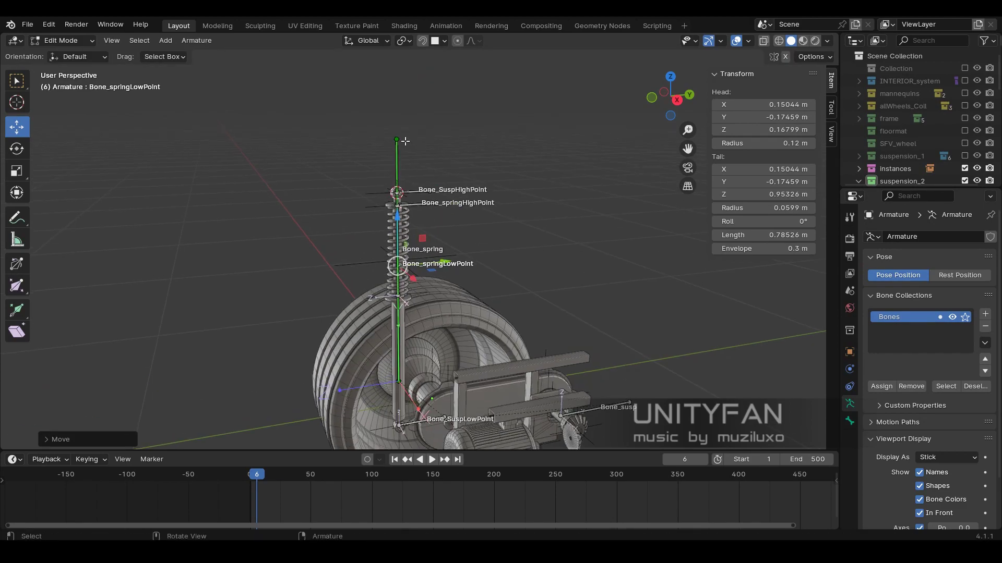
middle_click_drag(443, 356, 428, 253, "shift")
scroll(428, 252, "up", 2)
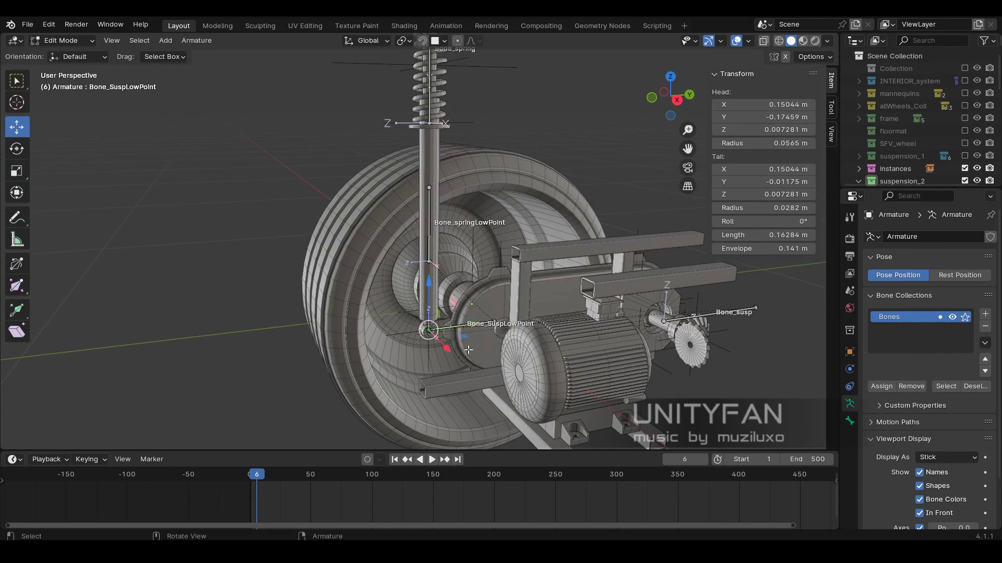
left_click(442, 261)
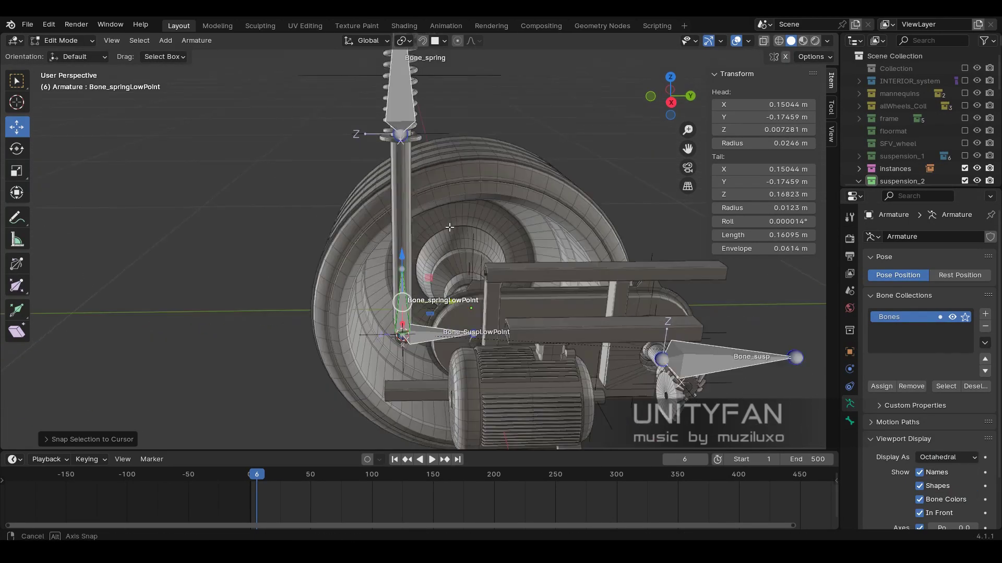
mouse_move(441, 261)
middle_mouse_down()
mouse_move(422, 315)
mouse_move(407, 277)
middle_mouse_up()
key("ctrl+Tab")
- Add a Damped Track bone constraint aimed at the Armature's Bone_SuspLowPoint
left_click(849, 438)
left_click(929, 236)
left_click(861, 269)
left_click(942, 275)
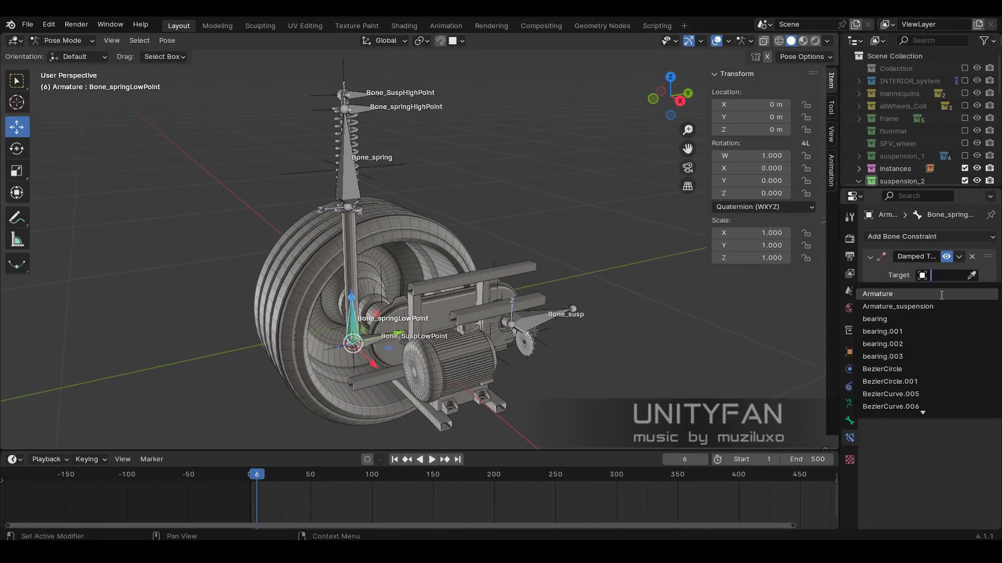
left_click(934, 295)
scroll(346, 265, "up", 1)
scroll(431, 256, "up", 1)
middle_click_drag(430, 255, 490, 342)
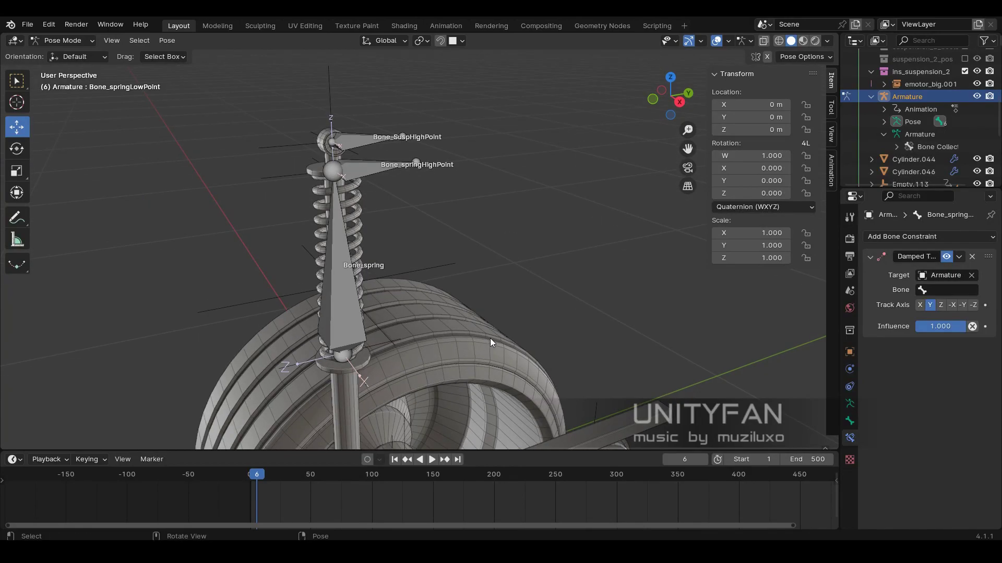
left_click(944, 290)
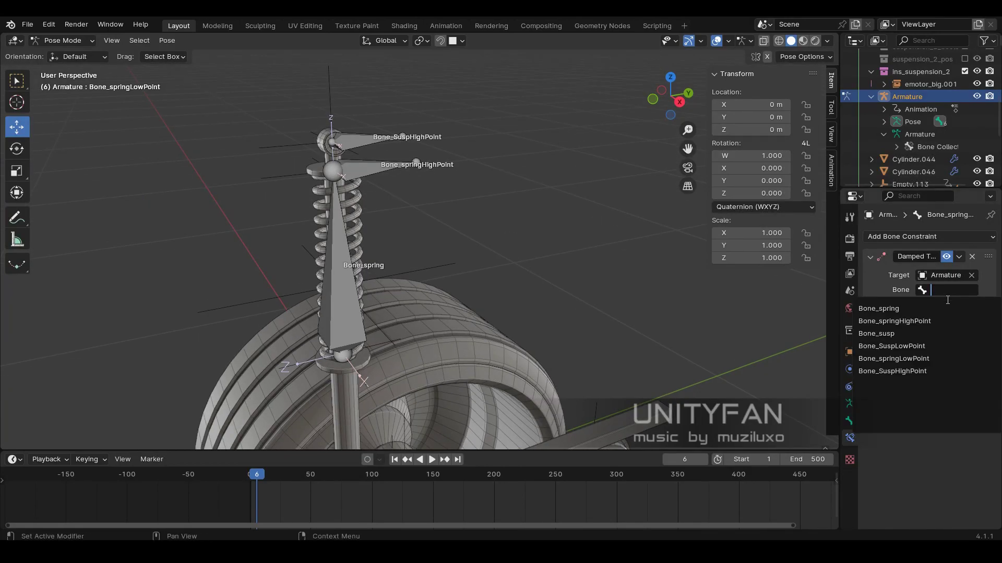
left_click(929, 346)
- Scrub to frame 48 to check the tracking, then orbit around the spring
scroll(496, 248, "down", 3)
left_click_drag(269, 476, 304, 471)
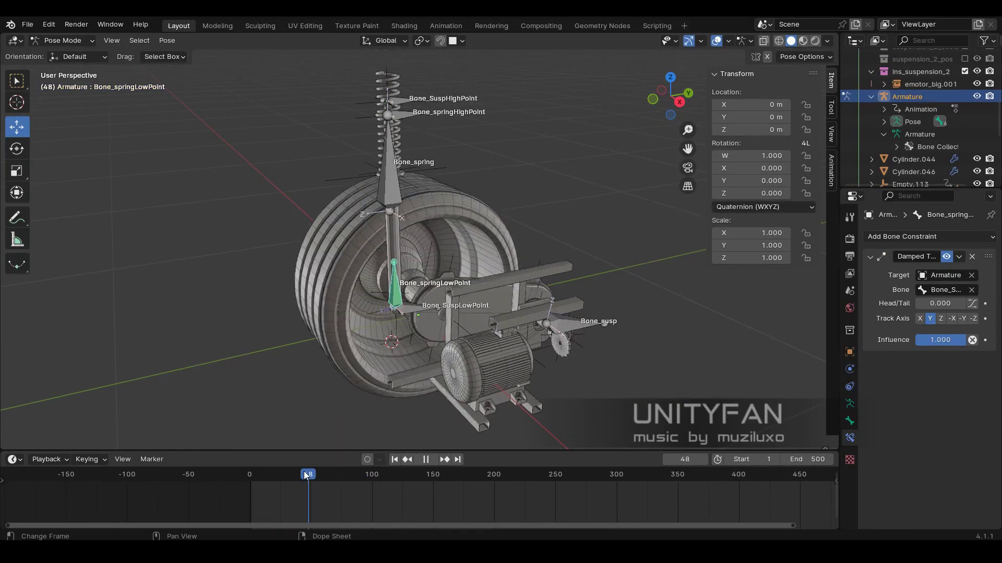
key("Escape")
scroll(488, 321, "up", 3)
mouse_move(488, 322)
middle_mouse_down()
mouse_move(493, 310)
mouse_move(433, 311)
mouse_move(383, 295)
mouse_move(277, 471)
middle_mouse_up()
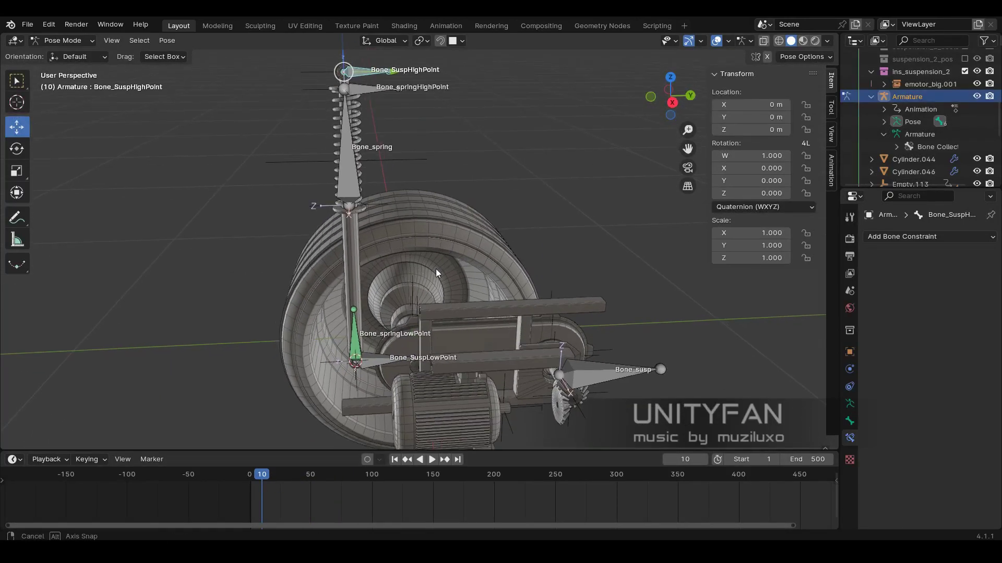
middle_click_drag(437, 273, 454, 269)
- Add a Damped Track and move Bone_SuspHighPoint down into the spring top in Edit Mode
left_click(918, 236)
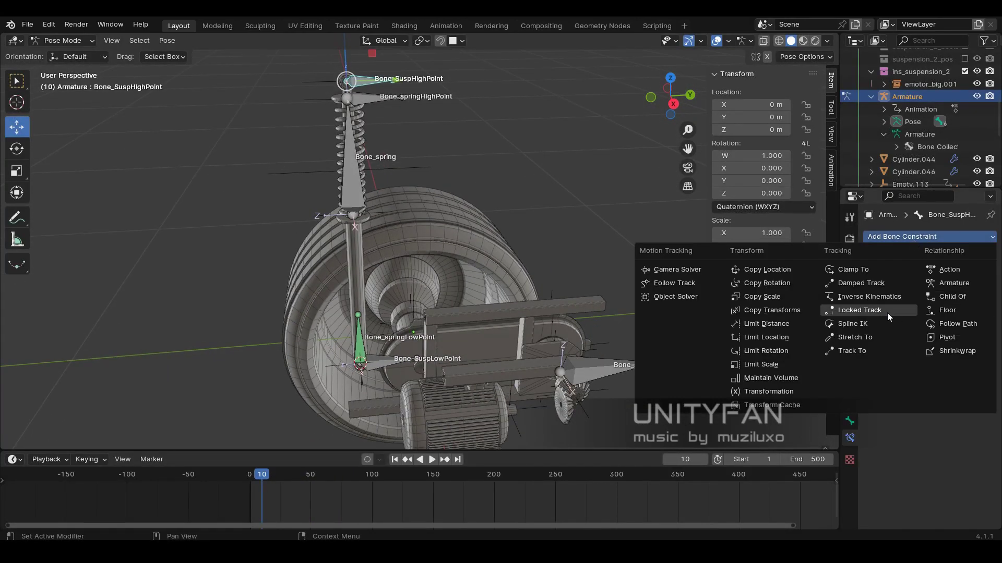
left_click(869, 285)
left_click(62, 41)
left_click(55, 64)
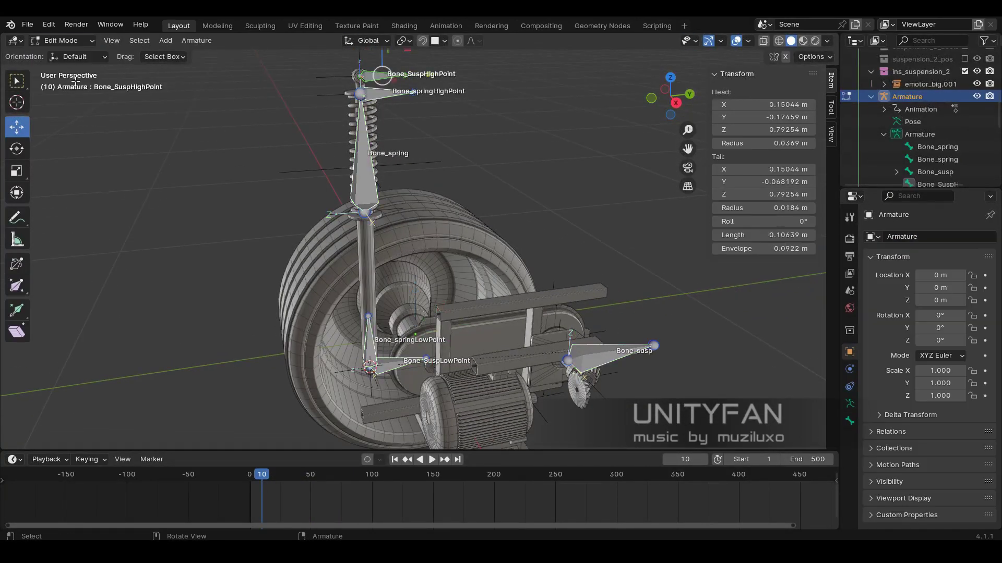
middle_click_drag(412, 261, 433, 289)
left_click(346, 145)
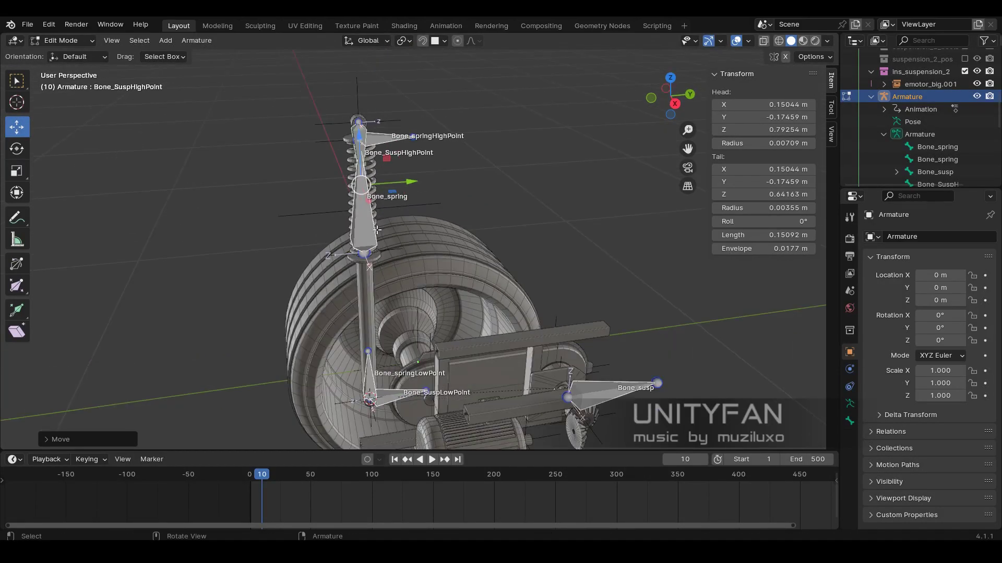
left_click(63, 40)
- Give the lower spring-point bone a Damped Track targeting an Armature bone
left_click(55, 77)
left_click(918, 236)
left_click(860, 280)
left_click(971, 275)
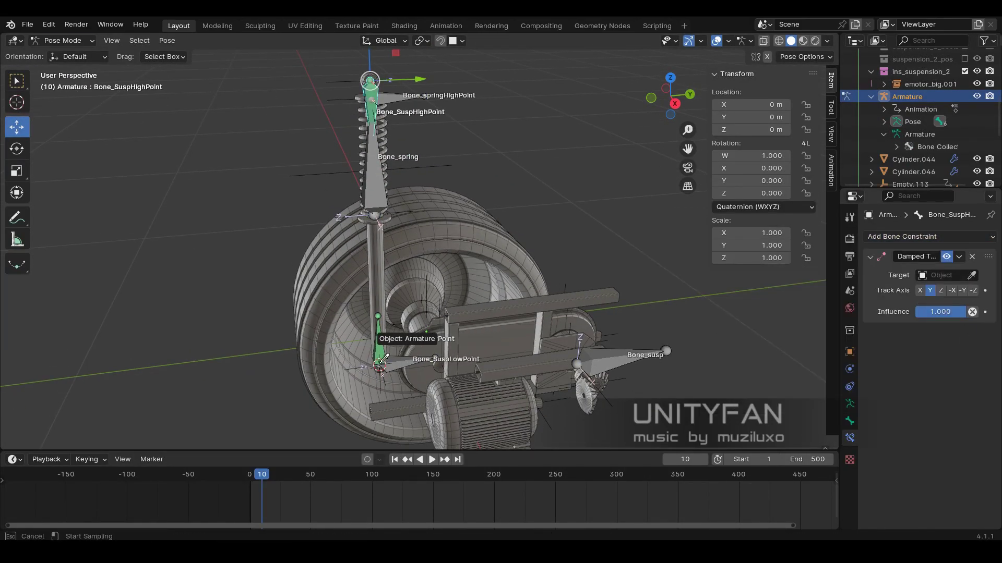
left_click(938, 290)
left_click(923, 356)
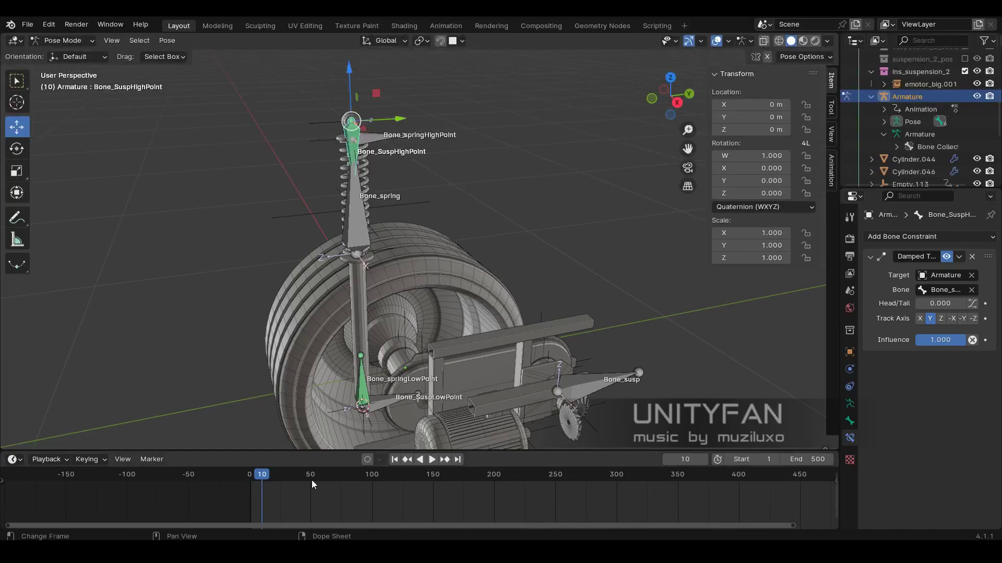
- Play and scrub the suspension animation to test the rig, then rewind to frame 0
key("space")
mouse_move(217, 472)
left_mouse_down()
mouse_move(349, 471)
mouse_move(267, 471)
mouse_move(310, 465)
left_mouse_up()
key("Escape")
scroll(900, 112, "up", 3)
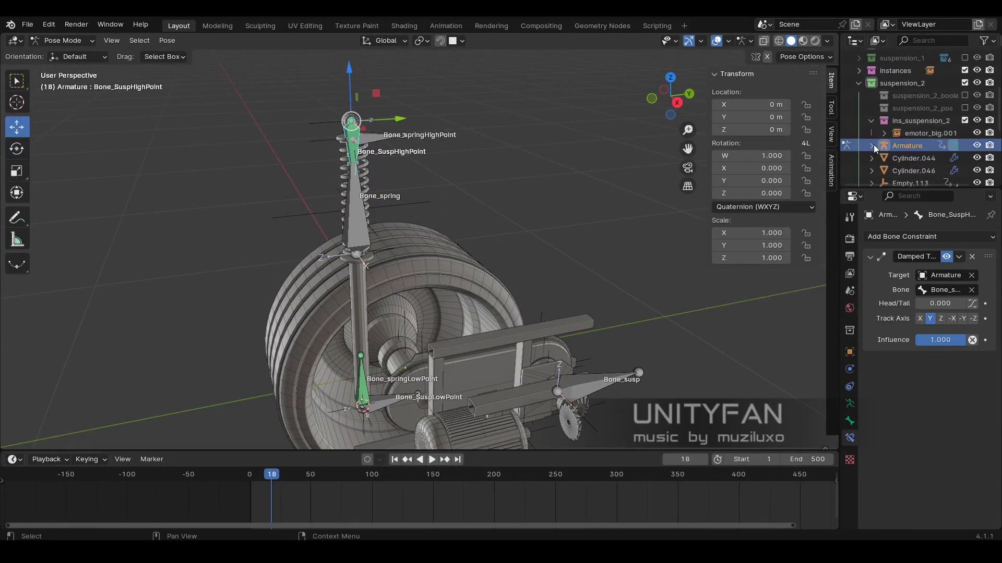
scroll(331, 215, "up", 2)
key("shift+Left")
- In Edit Mode, rename the bone at the spring's lower end to Bone_springLowPoint
scroll(377, 213, "down", 2)
left_click(409, 170)
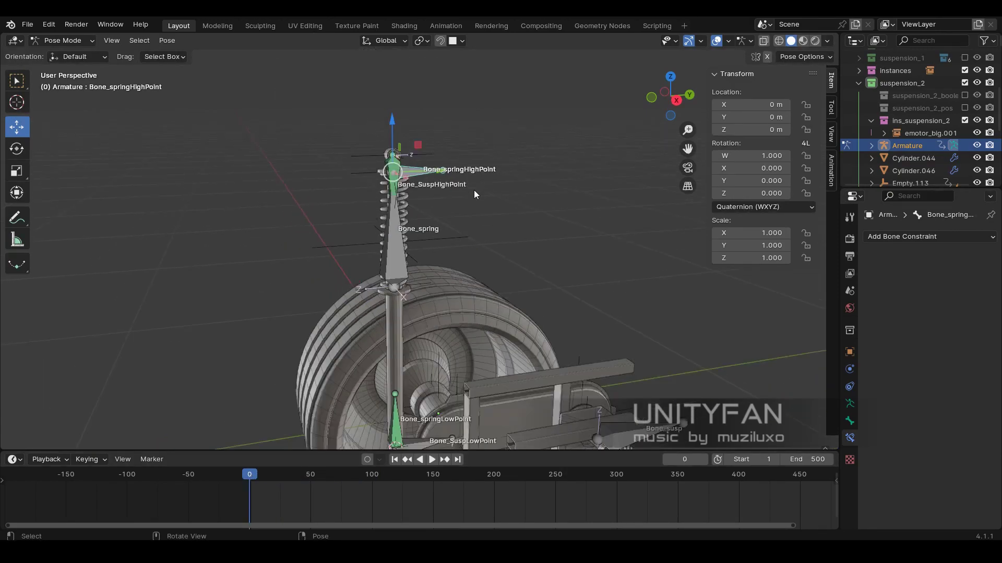
key("Tab")
scroll(461, 287, "up", 2)
left_click(393, 319)
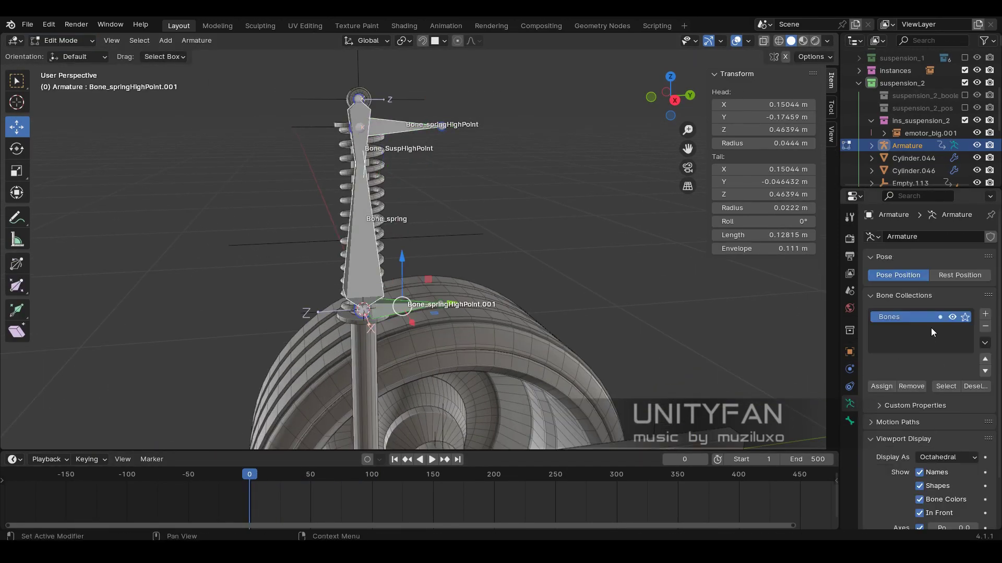
left_click(849, 421)
double_click(956, 237)
type("Bone_springLowPoint")
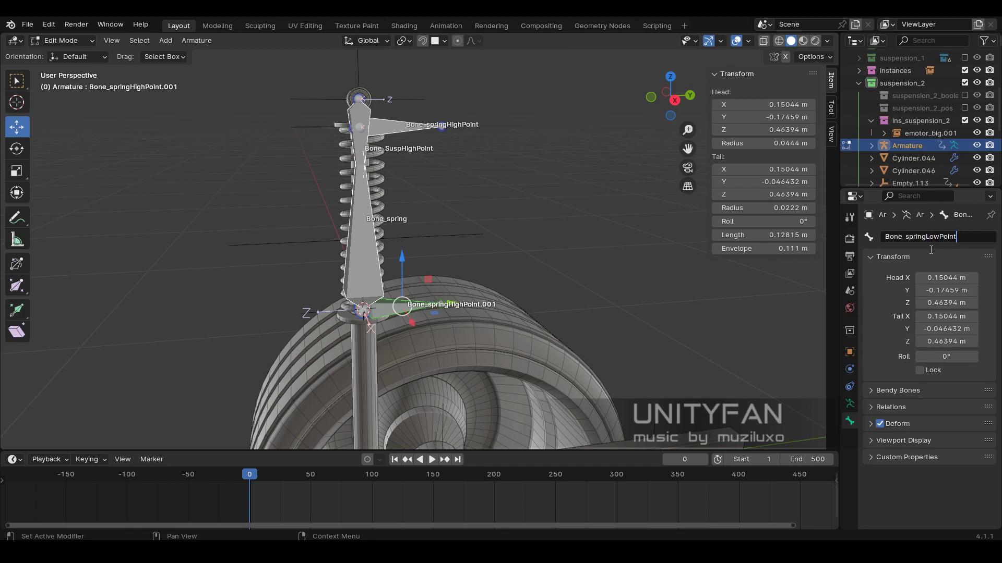
key("Return")
- Rename the original lower spring-point bone to Bone_LowTrgt
middle_click_drag(459, 261, 455, 391)
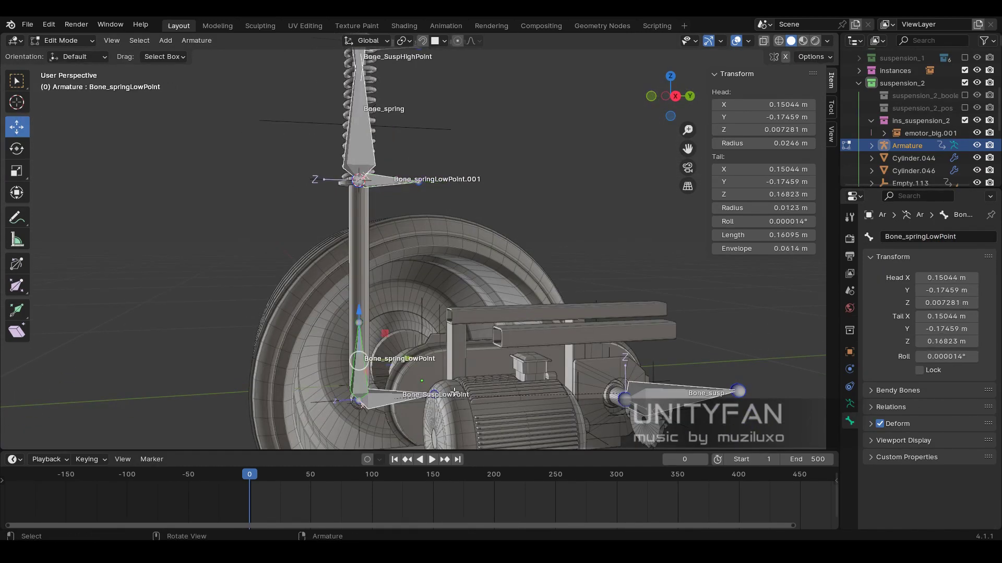
left_click(849, 403)
left_click(849, 421)
double_click(959, 237)
type("Bone_LowTrgt")
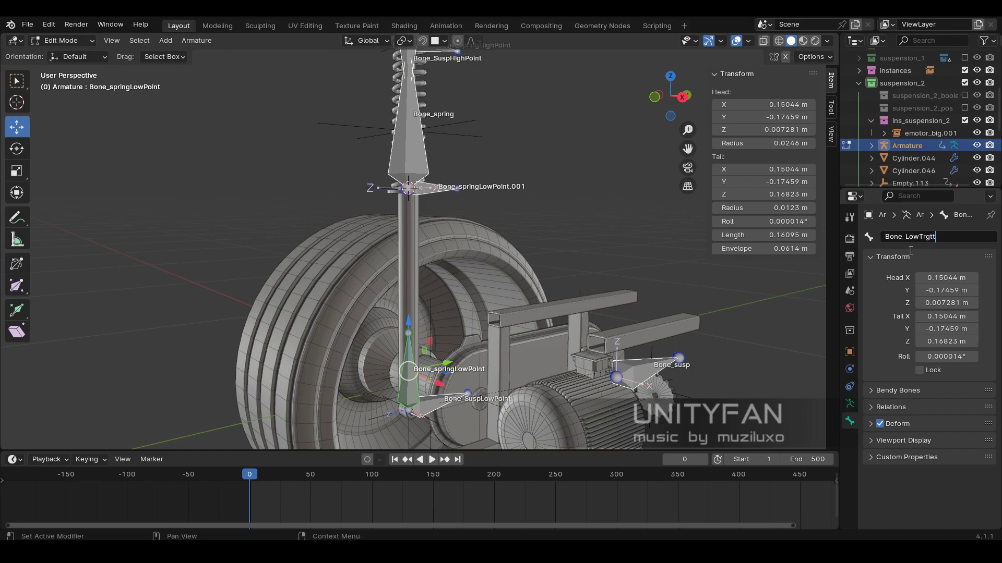
key("Return")
- Select the spring-top bone and confirm its new name, Bone_HighTrgt
middle_click_drag(435, 233, 414, 198)
left_click(414, 199)
type("High")
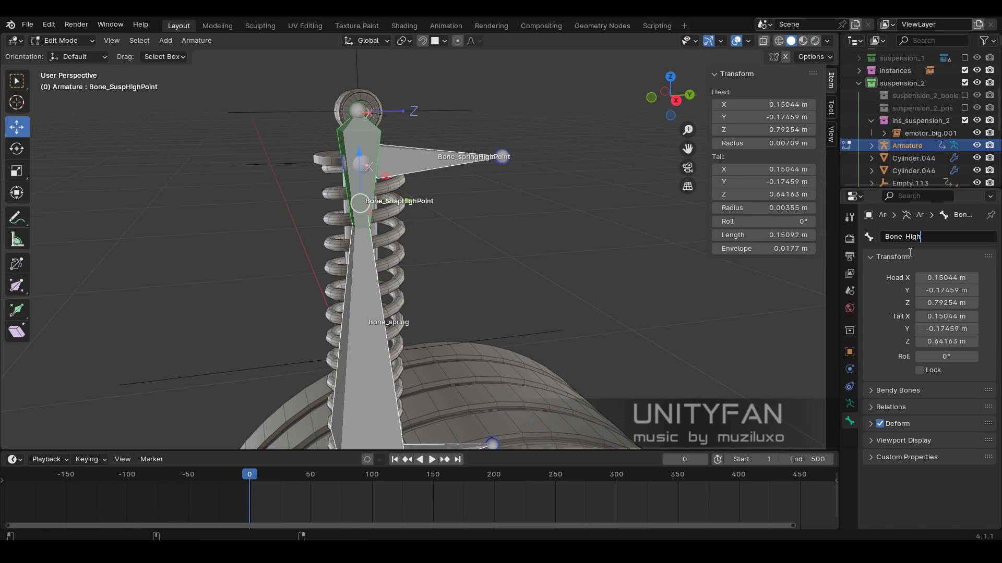
left_click(459, 159)
middle_click_drag(459, 160, 425, 237)
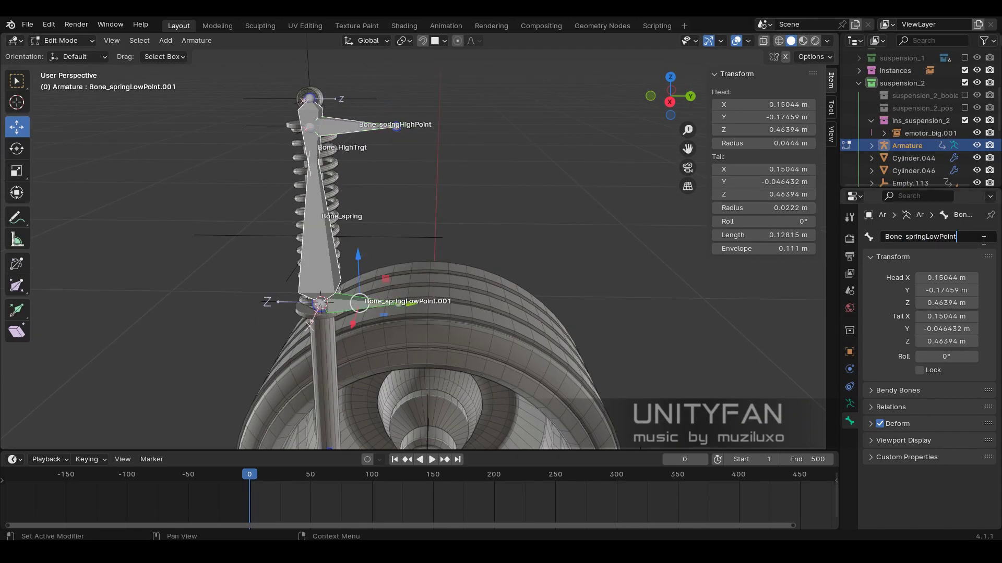
key("Return")
middle_click_drag(436, 285, 443, 365)
- Switch to Pose Mode and play the suspension animation to check the renamed rig
key("ctrl+Tab")
left_click(353, 490)
key("space")
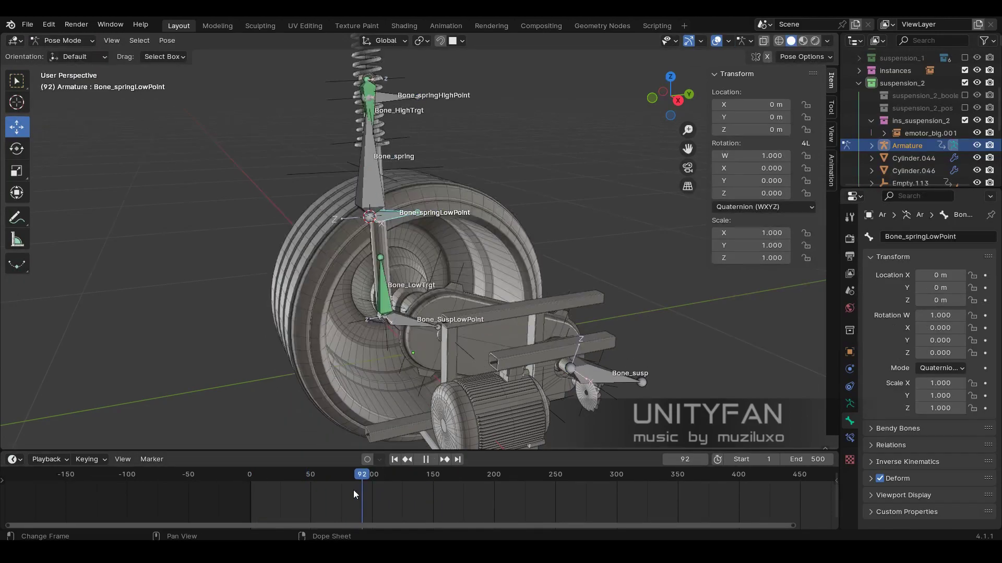
key("Escape")
middle_click_drag(407, 313, 443, 249)
scroll(443, 250, "up", 3)
- Select Bone_HighTrgt in Edit Mode, then leave to Object Mode at frame 0
key("Tab")
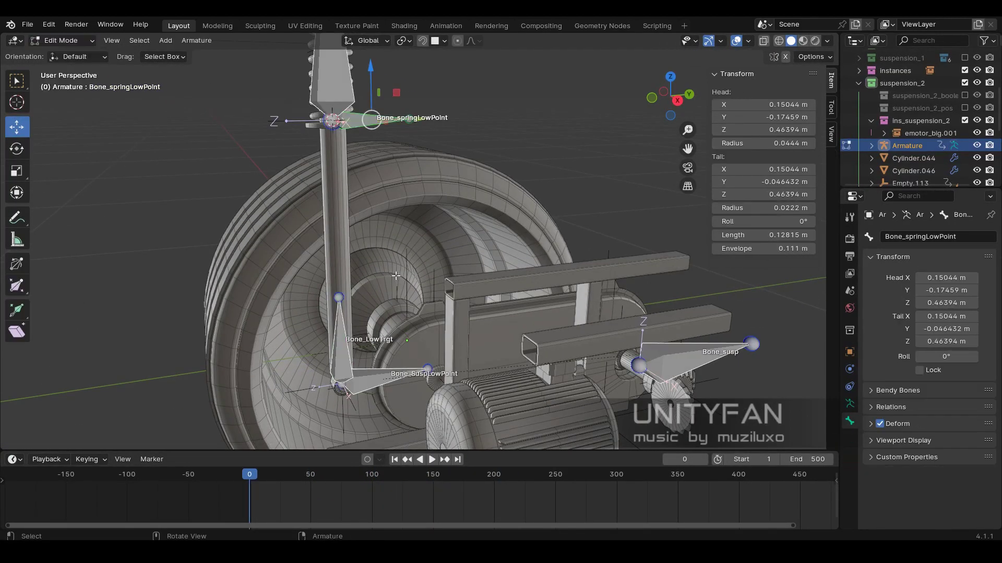
middle_click_drag(398, 350, 376, 219)
left_click(346, 151)
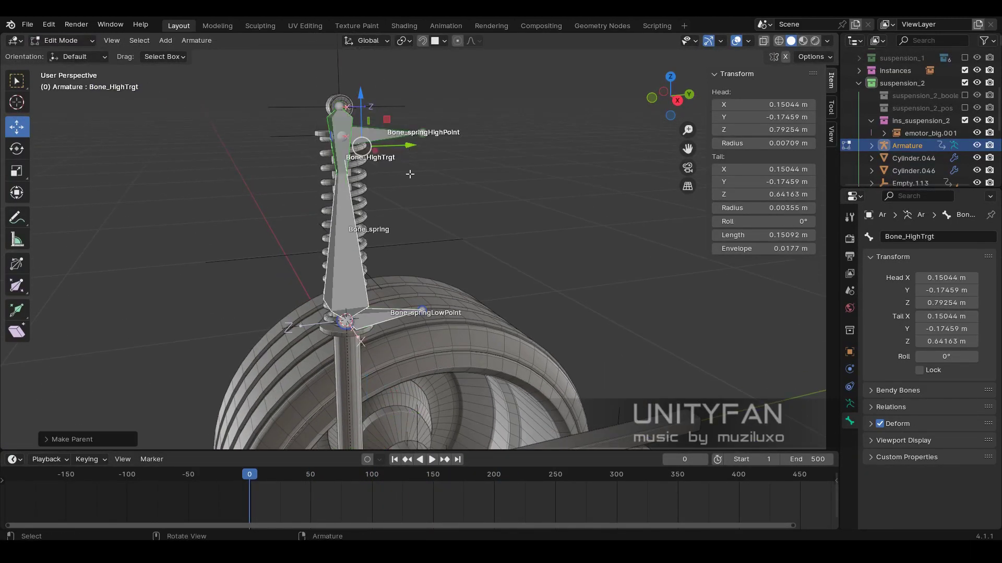
scroll(410, 174, "down", 3)
key("Tab")
scroll(405, 236, "down", 3)
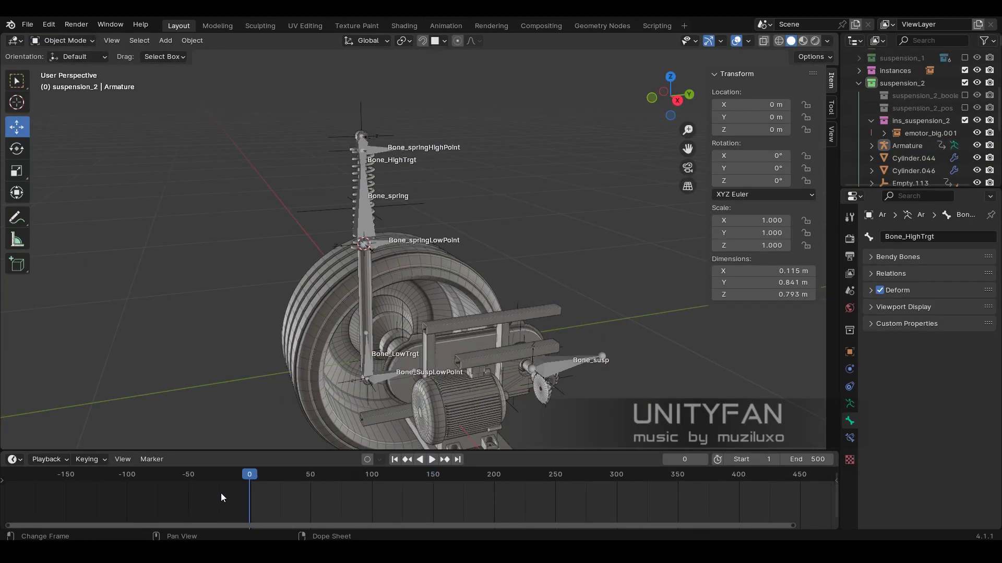
key("Escape")
scroll(366, 226, "up", 4)
- Put the Armature into Pose Mode and add a Stretch To constraint to Bone_spring
left_click(365, 226)
left_click(58, 69)
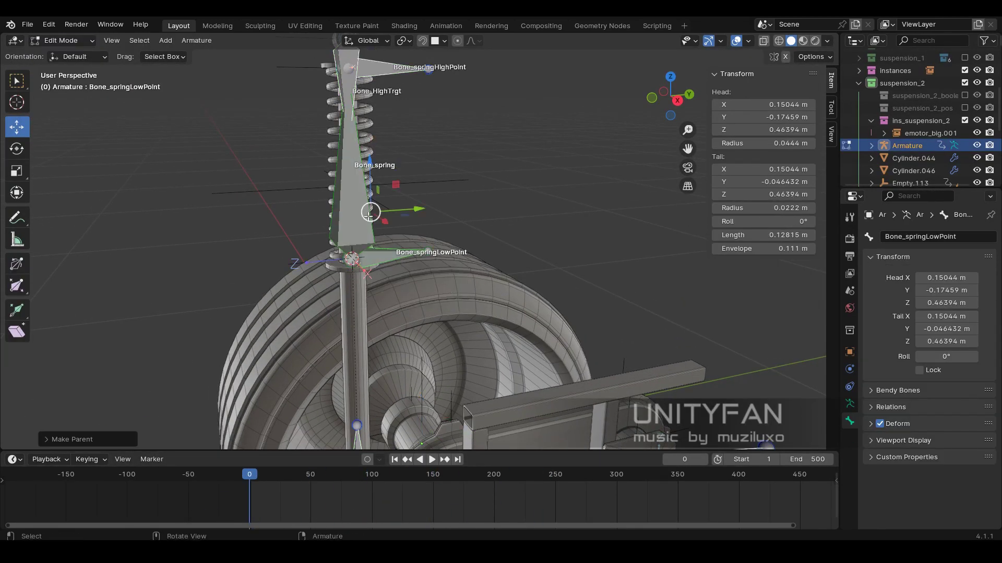
scroll(370, 213, "down", 3)
left_click(62, 40)
left_click(65, 83)
scroll(443, 329, "up", 2)
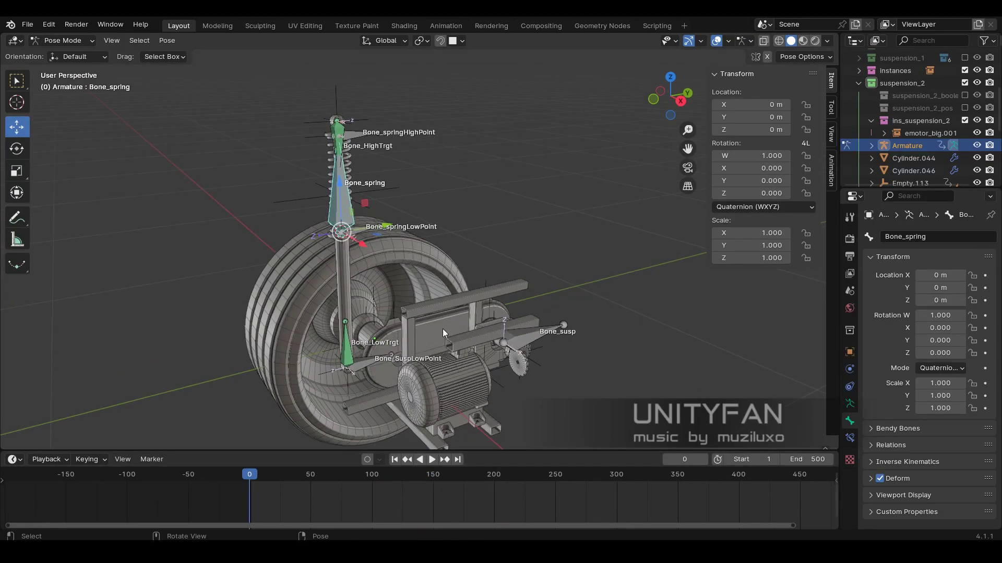
left_click(849, 438)
left_click(929, 236)
left_click(829, 358)
- Aim Bone_spring's Stretch To at the Armature's Bone_springHighPoint and scrub to test it
left_click(945, 275)
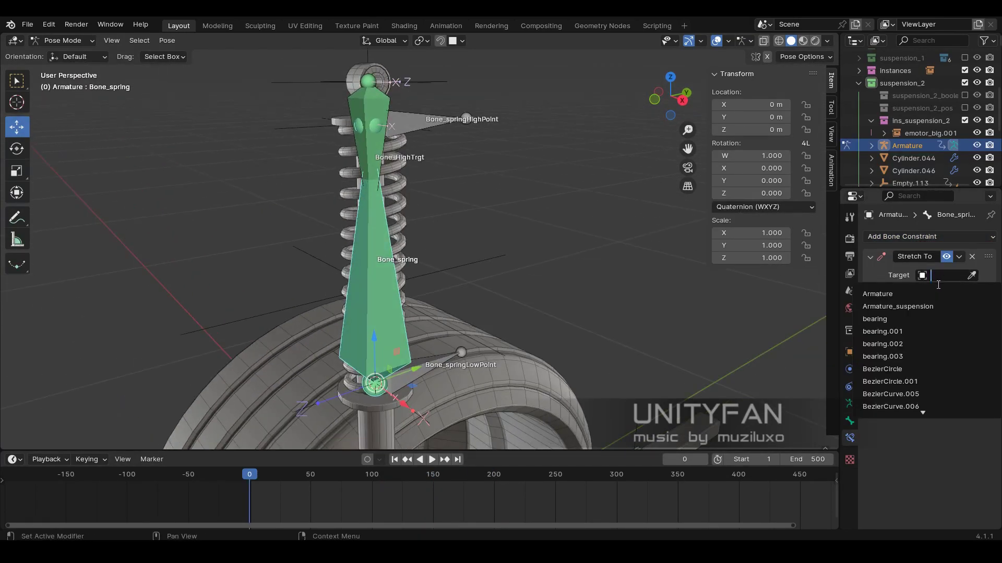
left_click(919, 385)
left_click_drag(252, 474, 494, 508)
- Return to Object Mode, select the spring coil and save the file
key("ctrl+Tab")
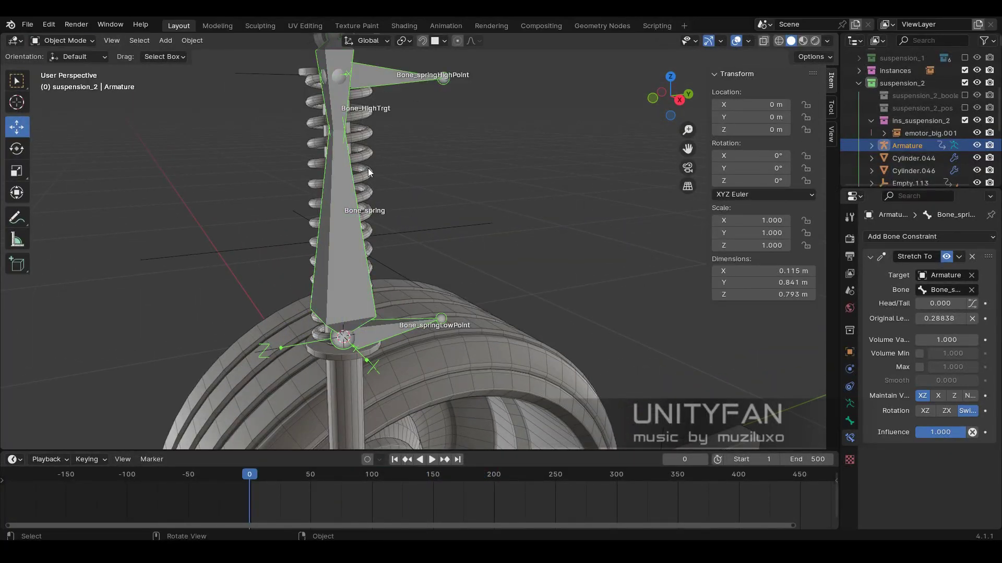
left_click(368, 168)
key("ctrl+s")
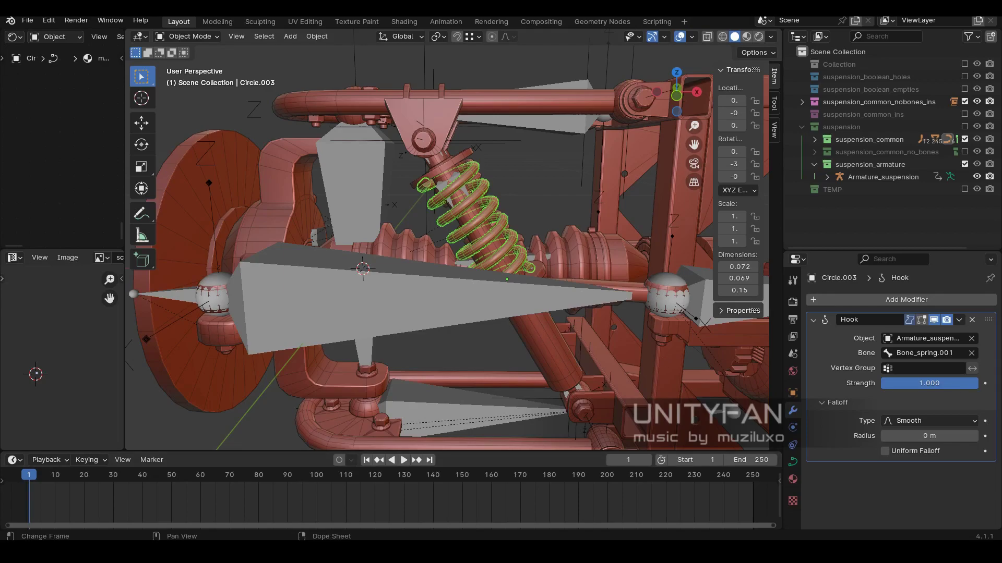
- Review the spring's object, curve data and scene settings, orbiting around it
left_click(792, 392)
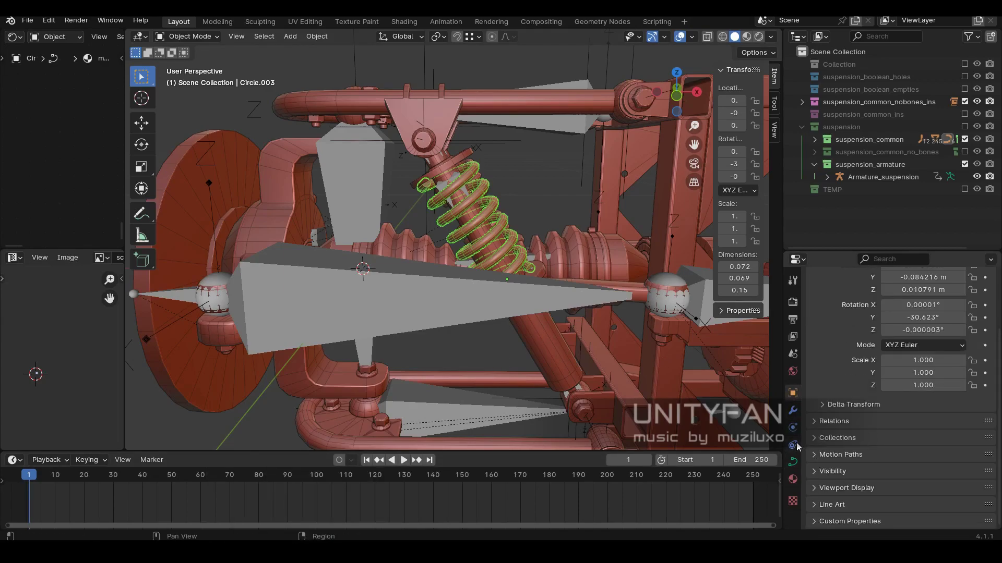
left_click(792, 411)
scroll(856, 453, "down", 3)
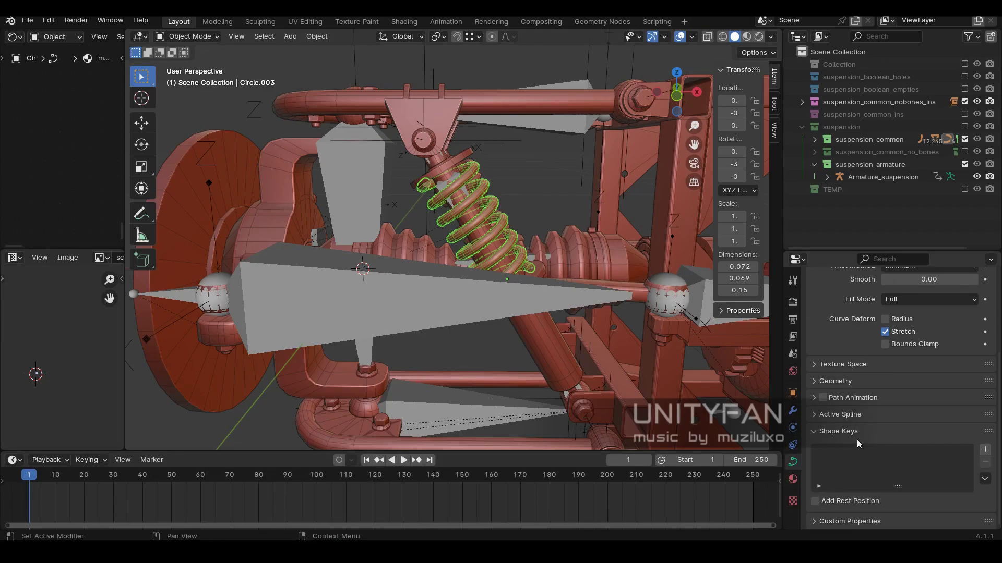
scroll(794, 446, "up", 3)
left_click(792, 371)
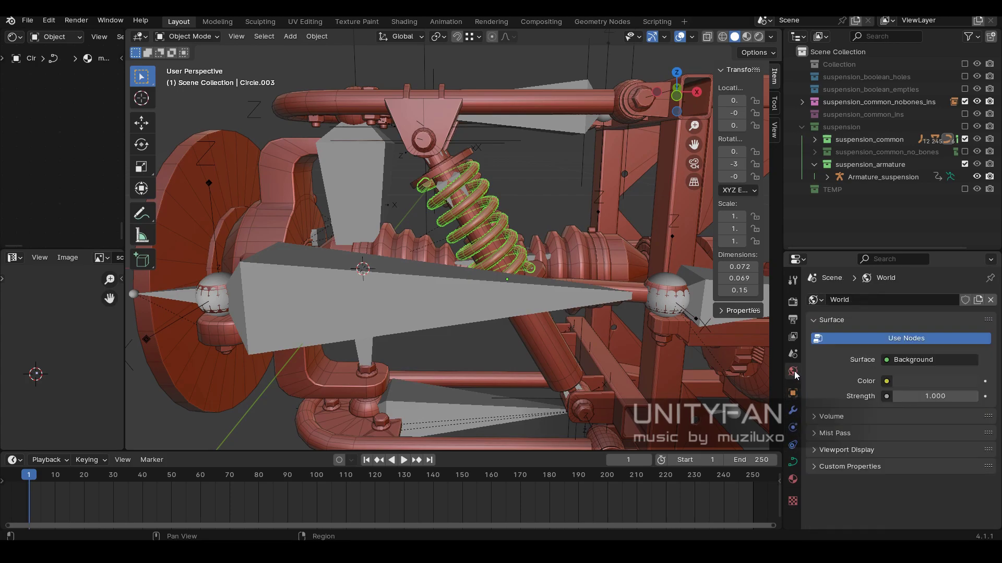
left_click(792, 411)
middle_click_drag(521, 376, 468, 370)
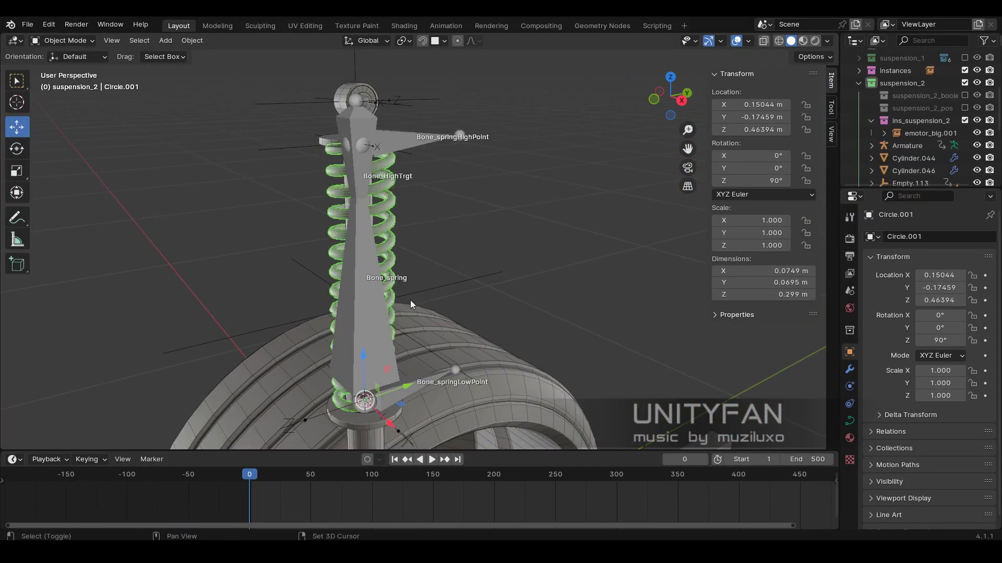
middle_click_drag(531, 321, 421, 288)
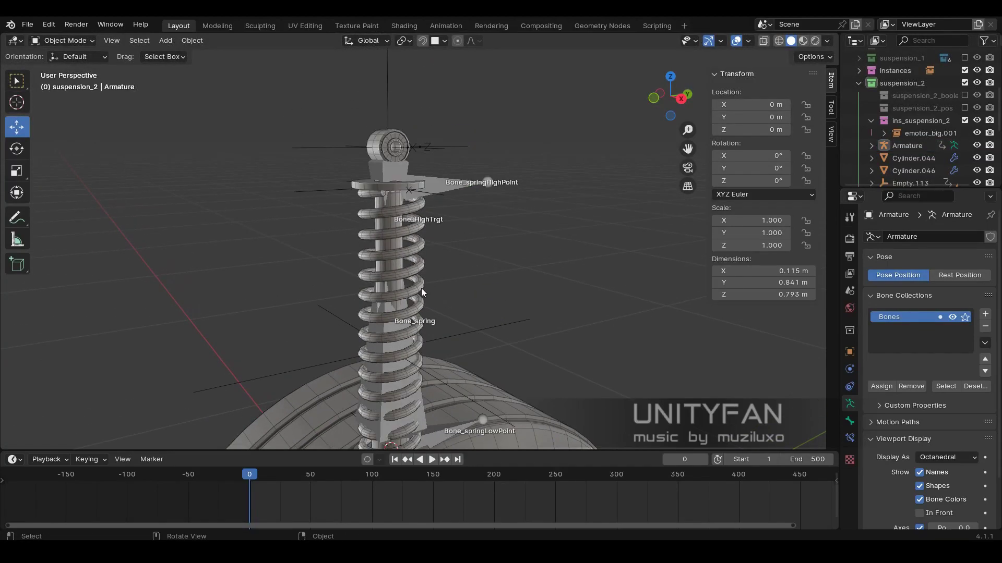
- Add a Hook modifier to Circle.001 bound to the Armature's Bone_spring
left_click(396, 284)
left_click(850, 369)
left_click(900, 239)
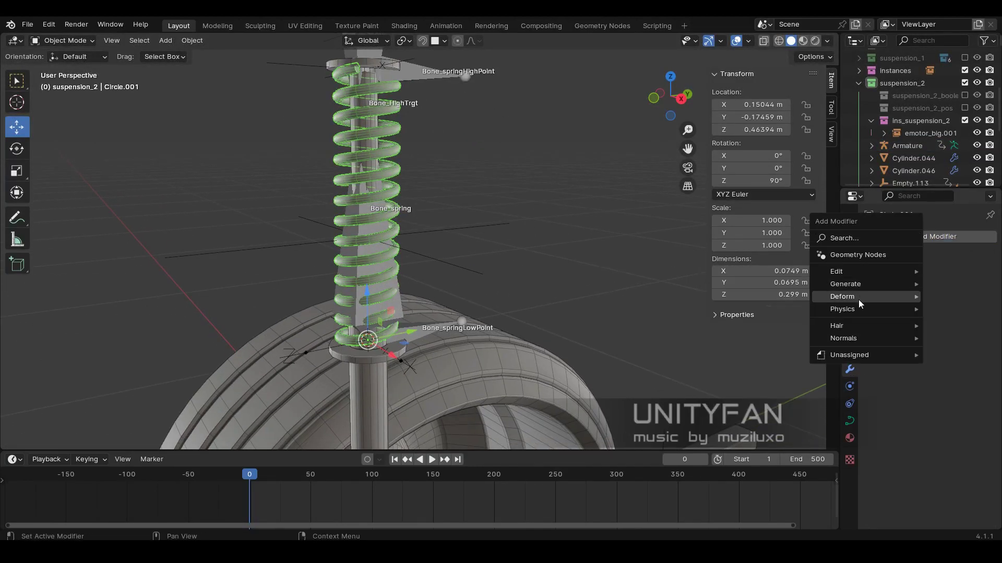
left_click(730, 347)
left_click(947, 275)
left_click(882, 291)
left_click(950, 290)
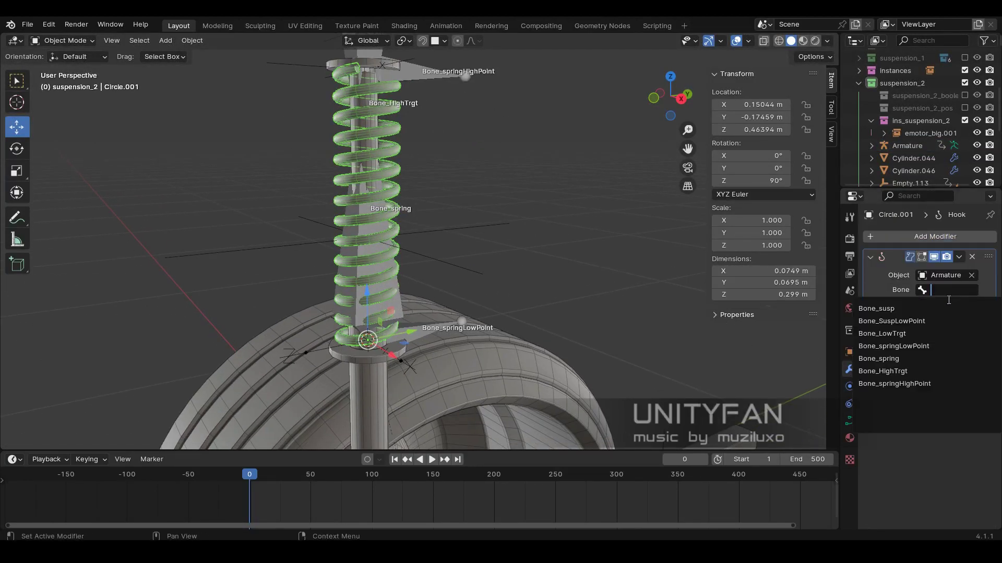
left_click(878, 358)
- Clear the spring's parent while keeping its transform, and stop playback at frame 0
key("space")
left_click_drag(442, 483, 193, 488)
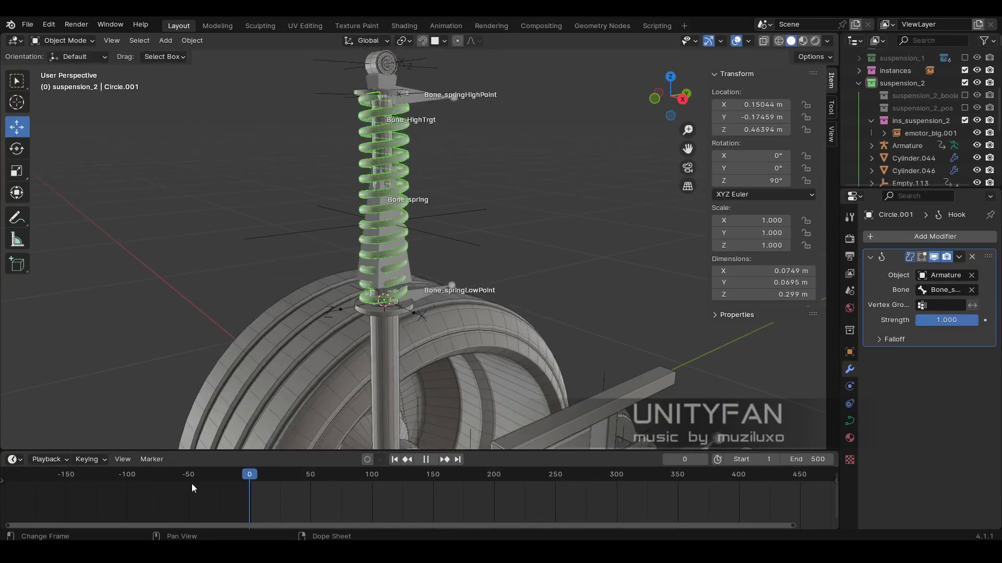
key("alt+p")
left_click(405, 331)
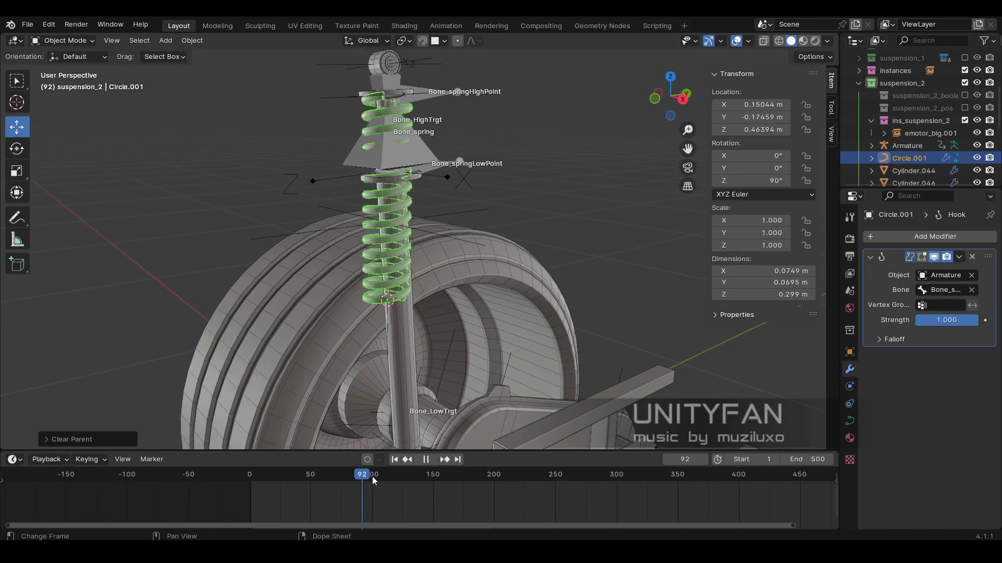
left_click_drag(372, 477, 250, 480)
key("space")
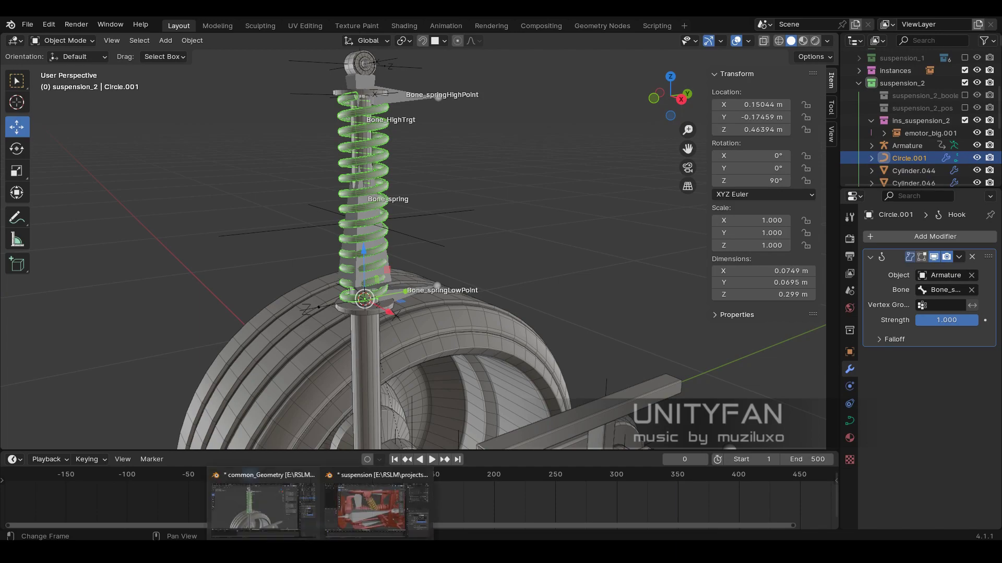
- Inspect the reference file's spring data, modifier and object settings, then return to the working file
left_click(375, 503)
left_click(792, 462)
scroll(861, 417, "down", 4)
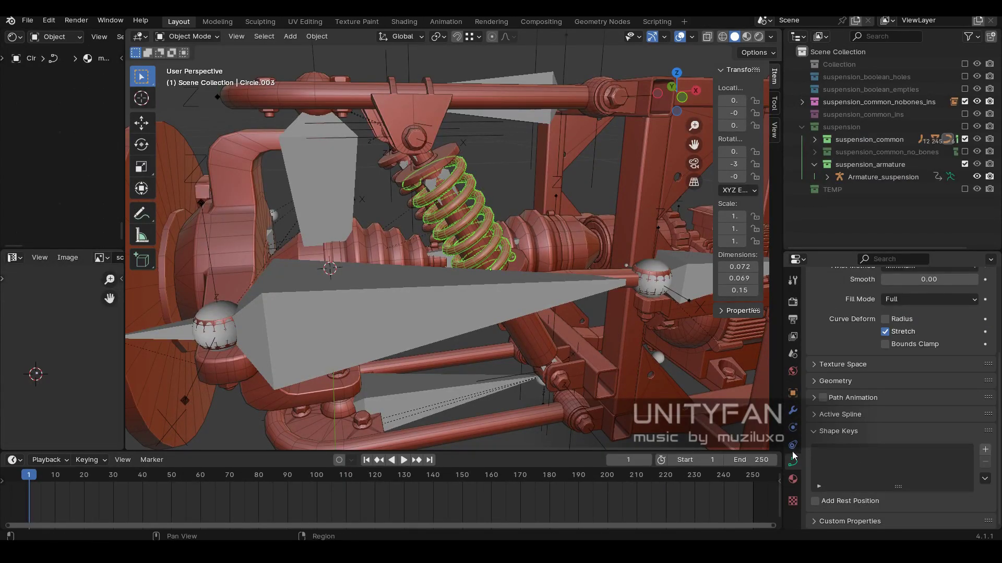
left_click(794, 411)
left_click(793, 394)
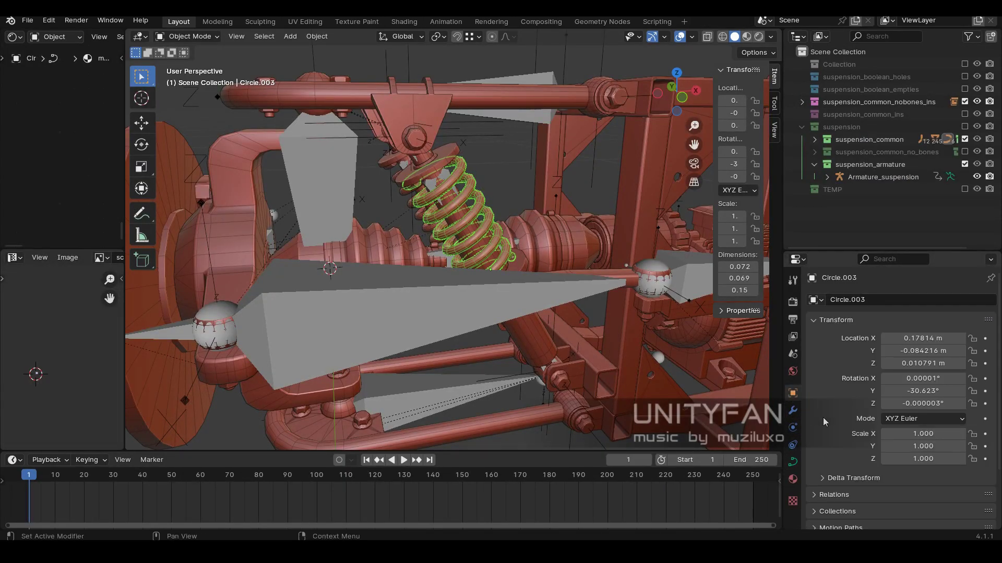
left_click(792, 411)
scroll(520, 347, "up", 4)
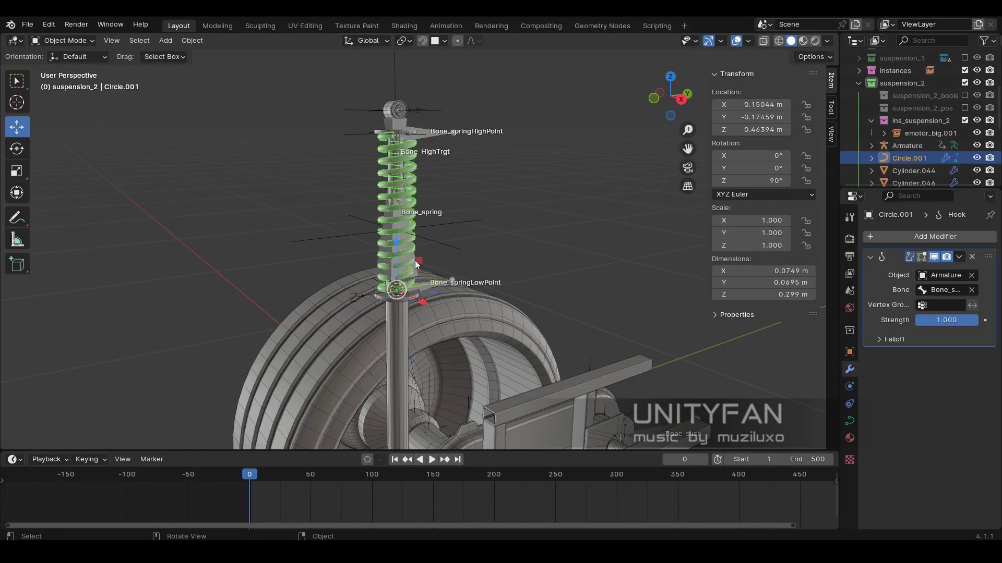
- Review the spring curve's data, material and transform settings while playing the animation
left_click(421, 273)
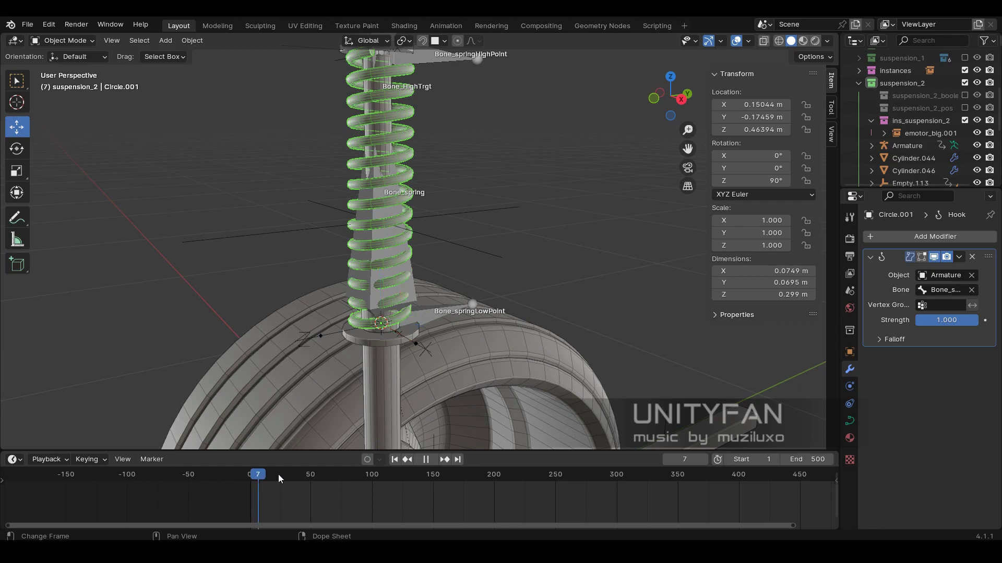
left_click(849, 421)
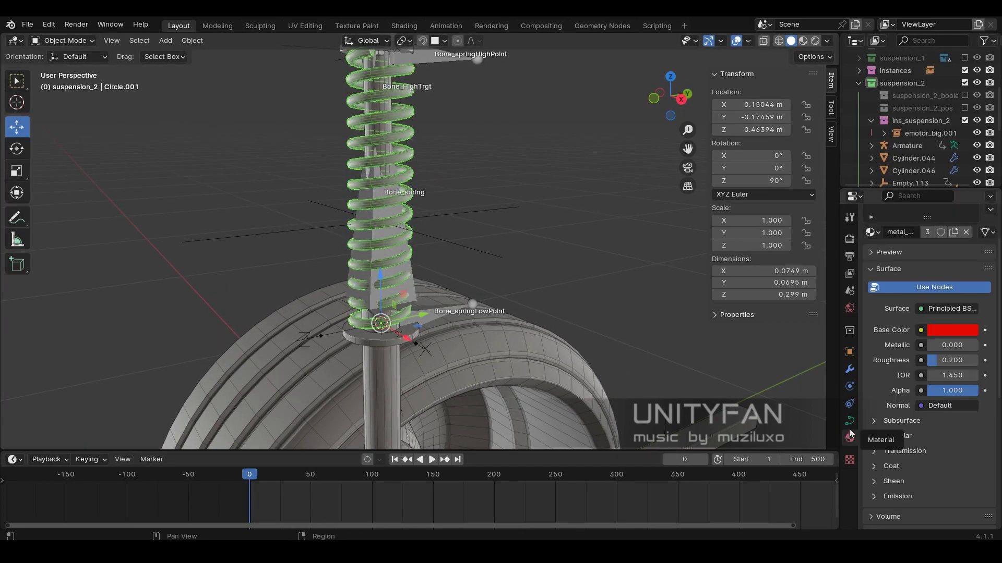
left_click(849, 386)
left_click_drag(839, 313, 798, 313)
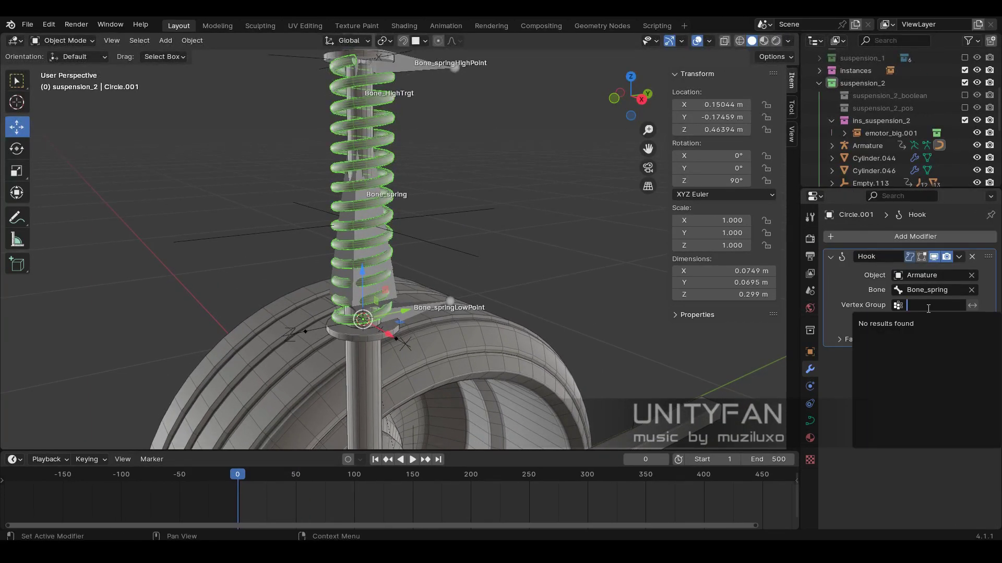
left_click(810, 352)
left_click(485, 474)
key("space")
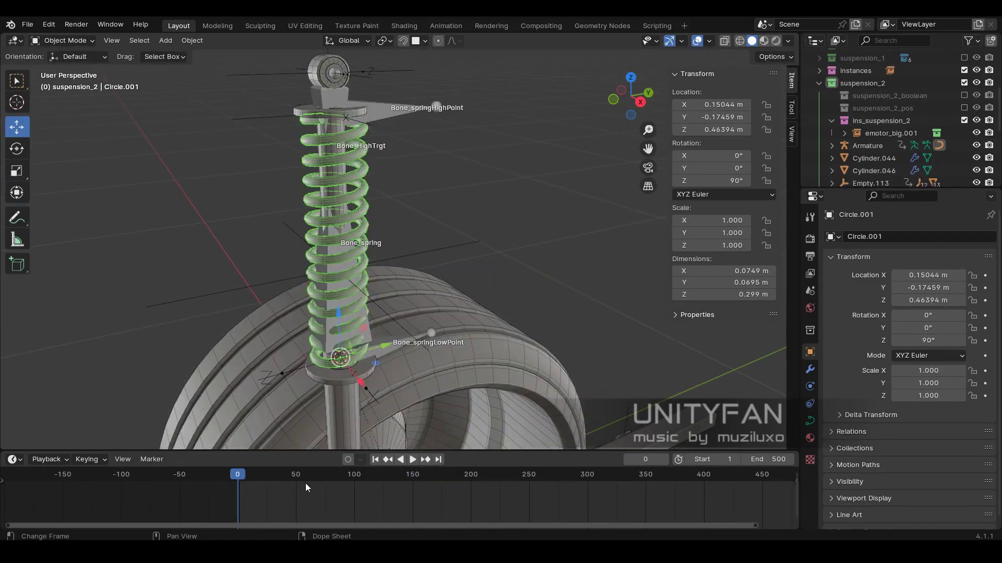
mouse_move(305, 483)
left_mouse_down()
mouse_move(486, 476)
mouse_move(237, 476)
left_mouse_up()
- Compare against the reference spring's modifiers, object settings and Hook, playing its animation
key("Tab")
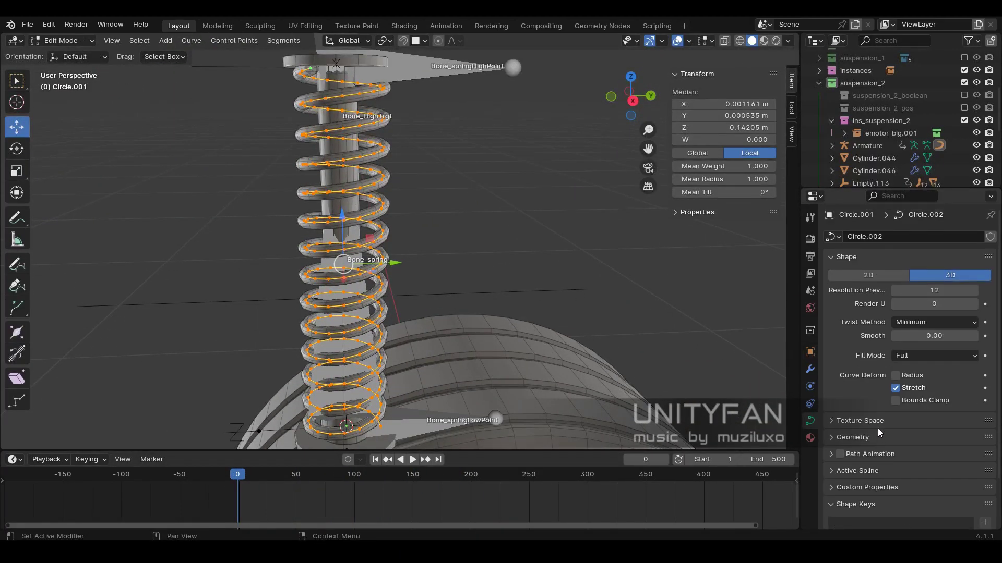
key("Tab")
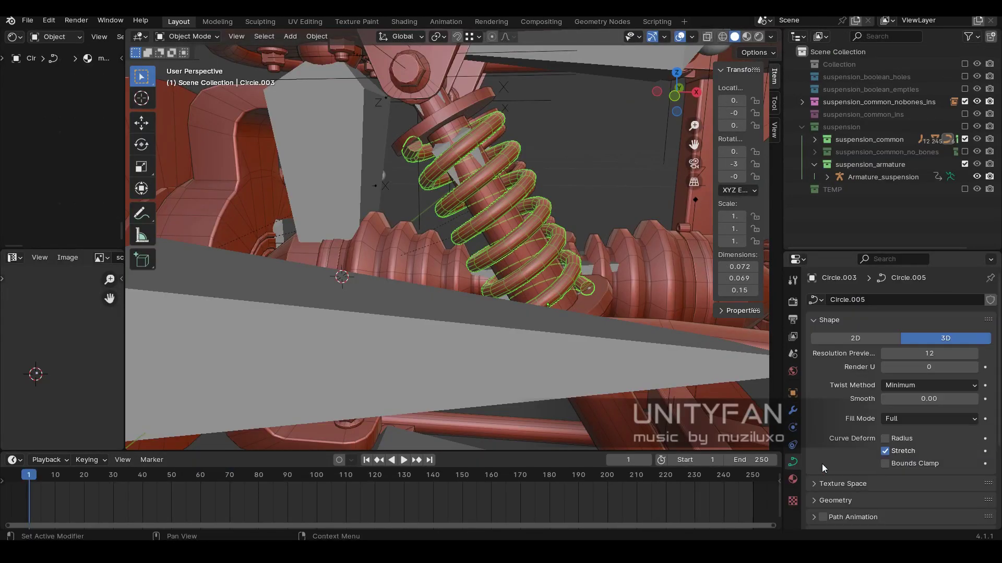
scroll(826, 462, "down", 5)
left_click(792, 411)
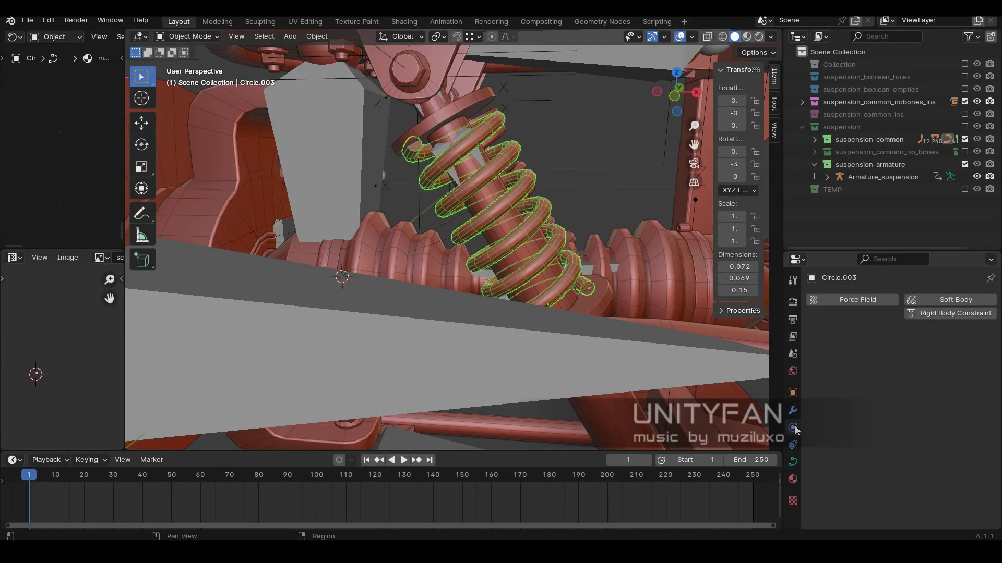
left_click(793, 393)
scroll(897, 391, "down", 3)
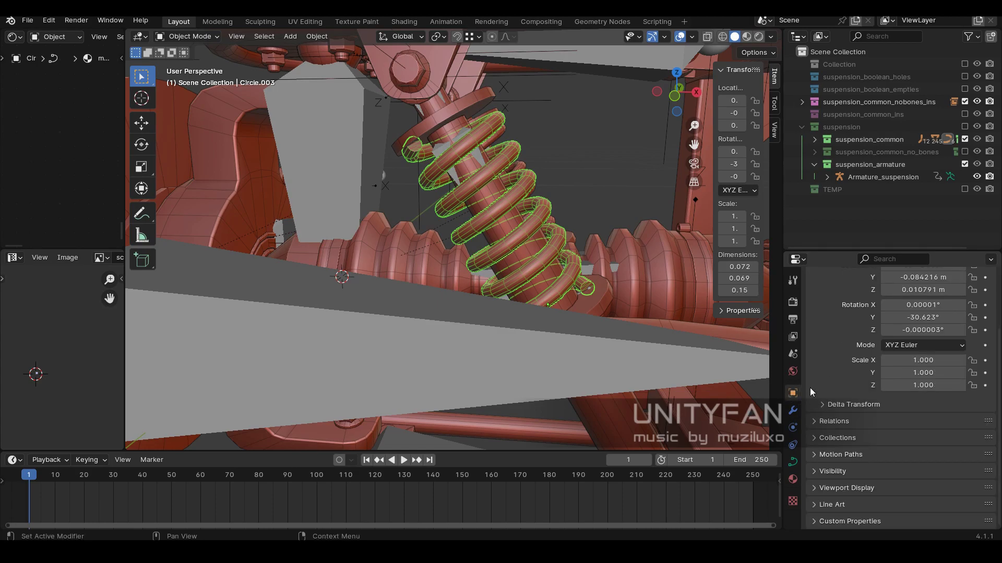
left_click(792, 353)
left_click(793, 411)
key("space")
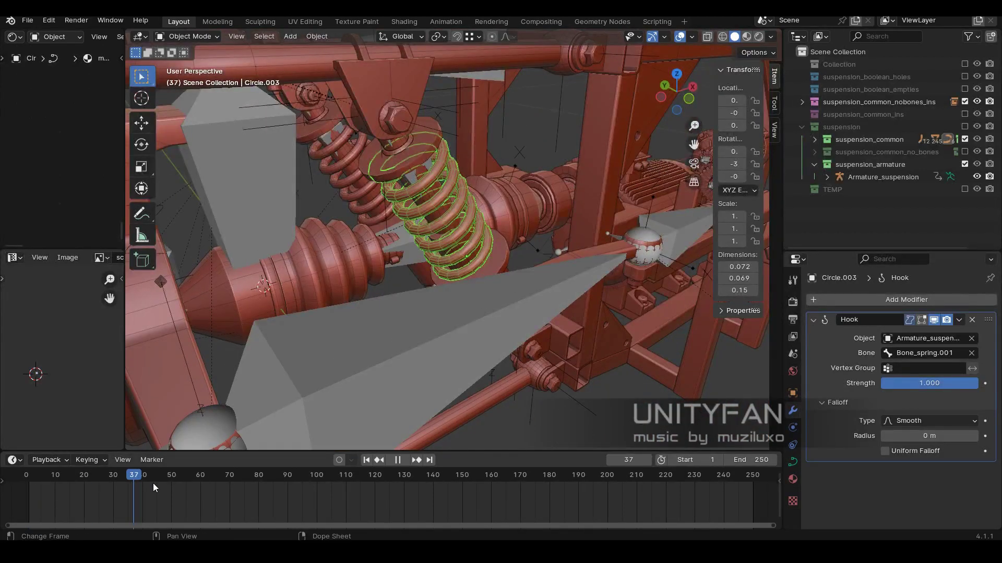
mouse_move(152, 483)
left_mouse_down()
mouse_move(345, 500)
mouse_move(153, 521)
left_mouse_up()
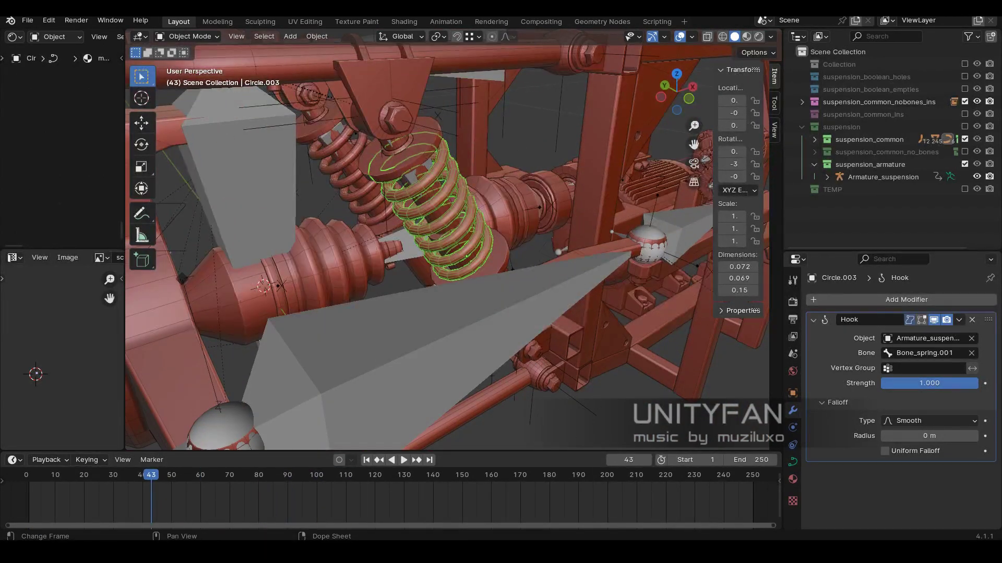
- Compare the spring bone's Stretch To constraint with the reference rig's
left_click(254, 477)
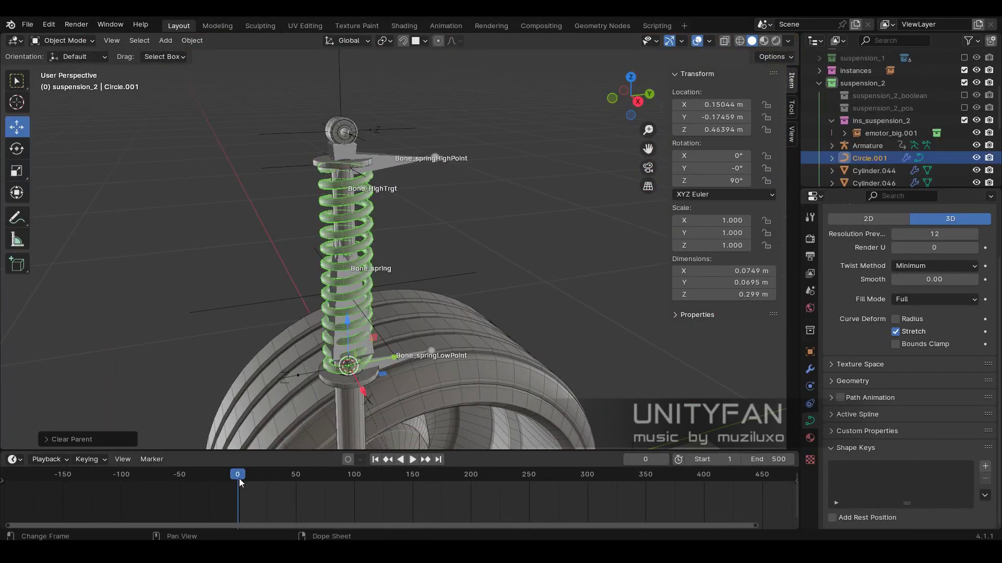
scroll(352, 388, "up", 3)
left_click(343, 280)
left_click(63, 40)
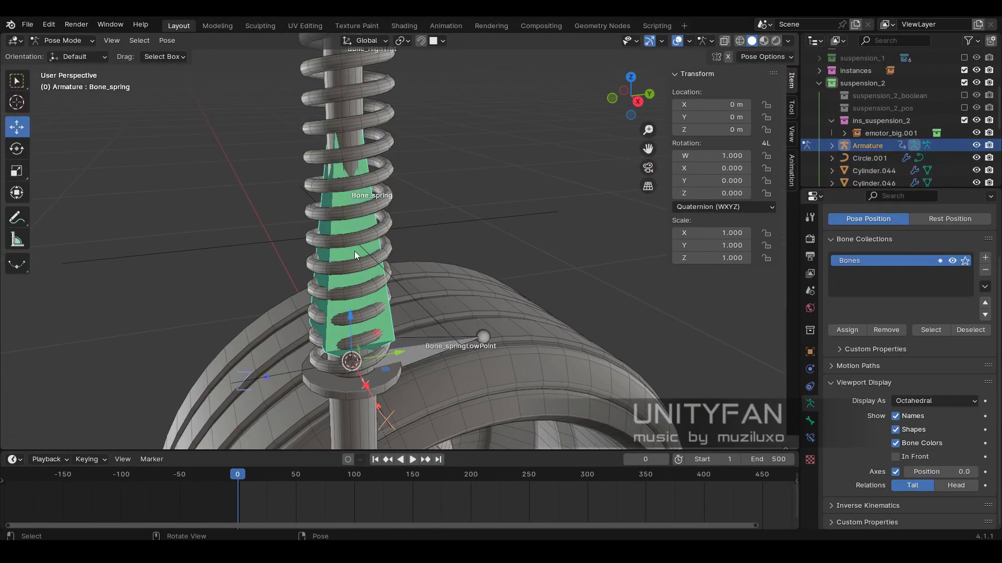
left_click(810, 438)
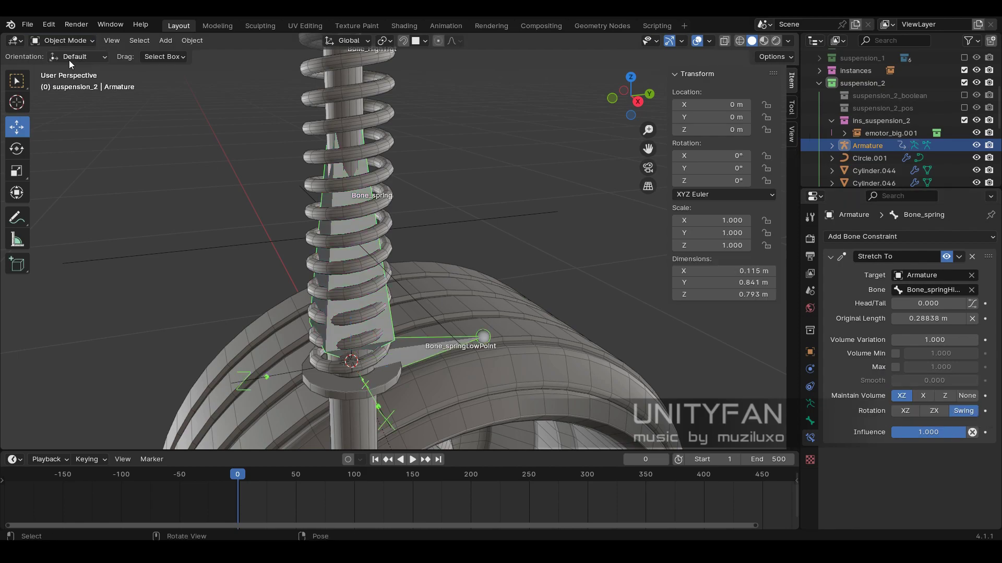
left_click(376, 506)
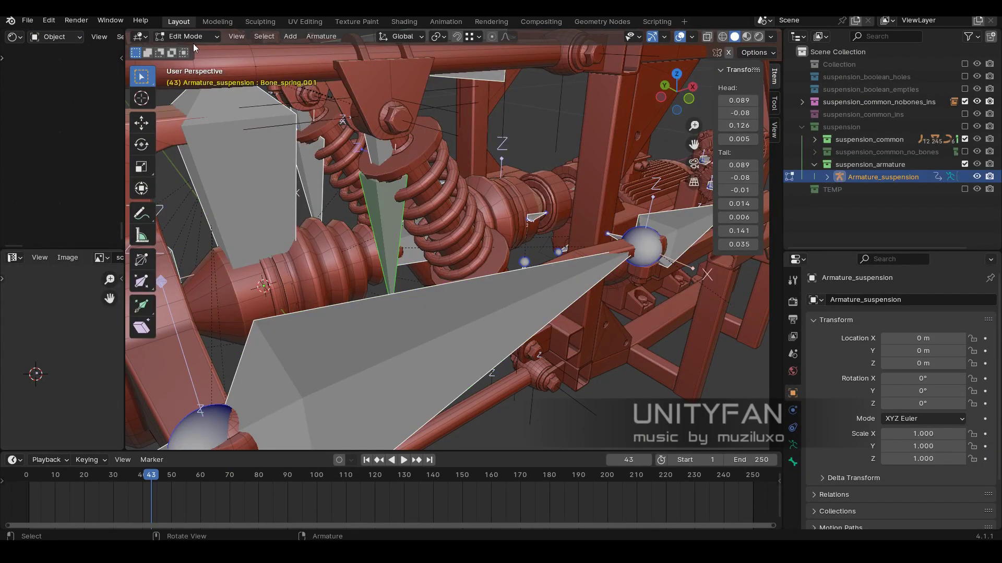
left_click(793, 479)
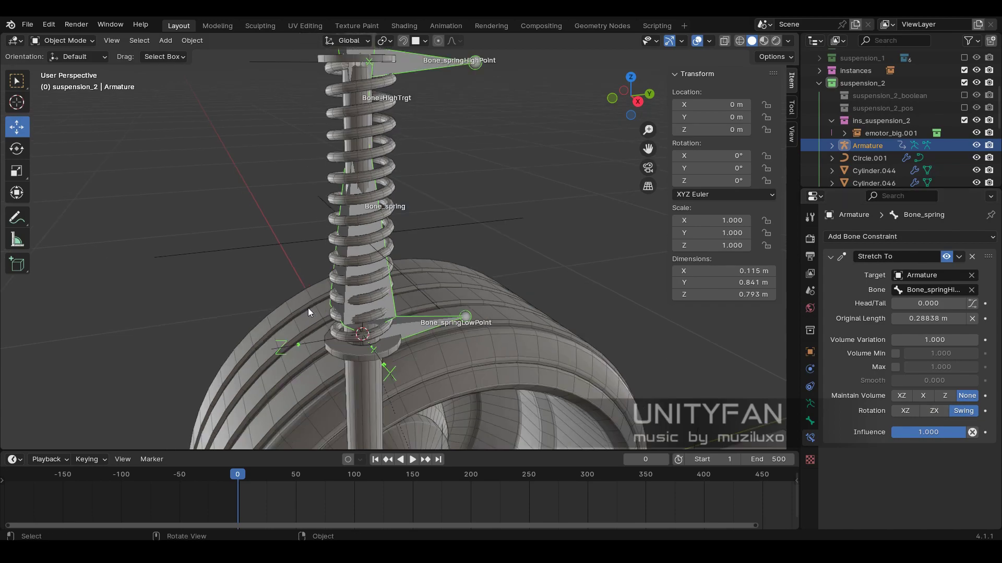
- Select the spring curve, then add the armature to the selection
middle_click_drag(308, 308, 396, 251)
left_click(396, 252)
left_click(384, 290, "shift")
- Parent spring Circle.001 to Bone_spring using the Bone parenting option
key("ctrl+p")
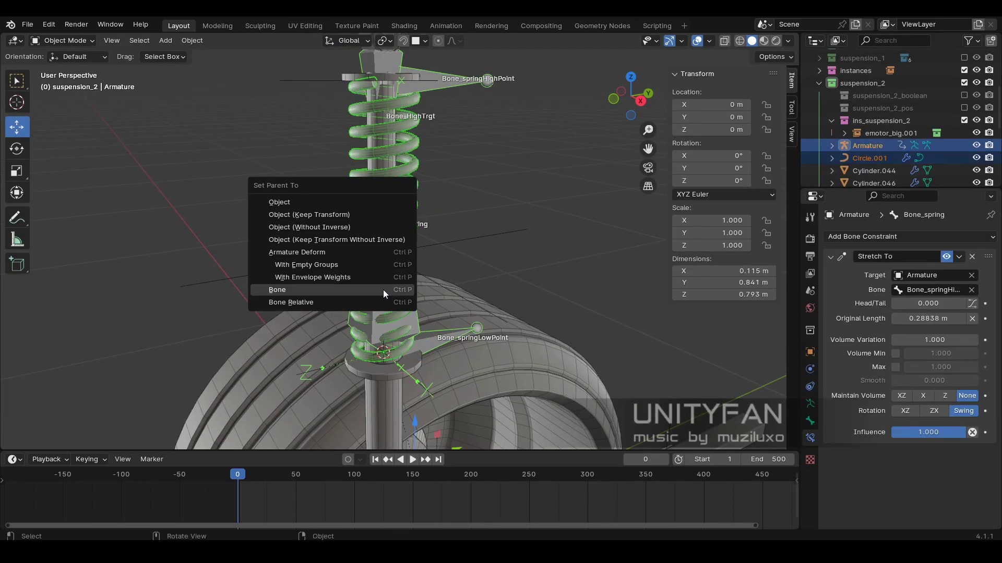
left_click(383, 291)
mouse_move(313, 474)
left_mouse_down()
mouse_move(414, 475)
mouse_move(257, 474)
left_mouse_up()
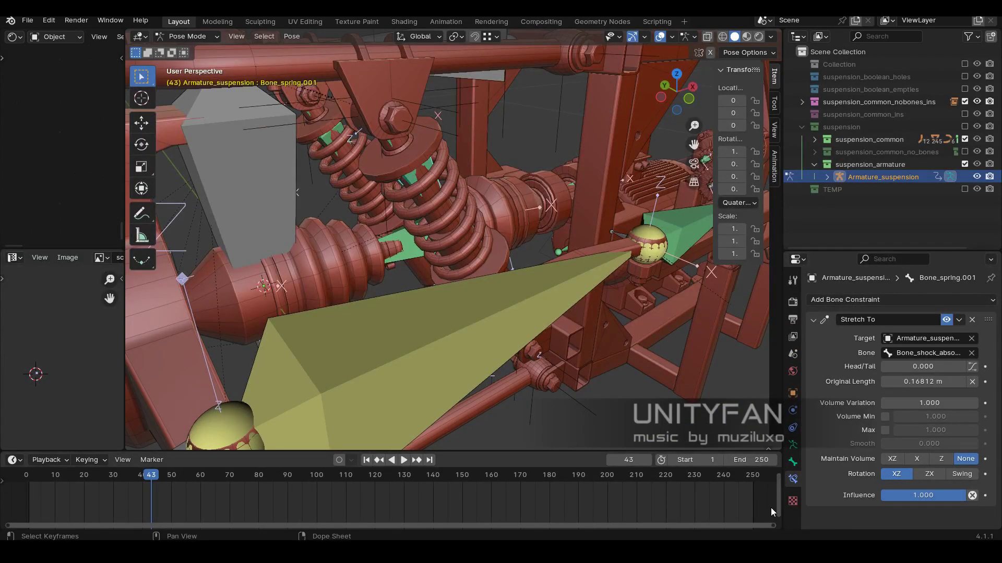
- Scrub the timeline to confirm the spring squashes and stretches with Bone_spring
mouse_move(472, 229)
middle_mouse_down()
mouse_move(396, 177)
mouse_move(470, 259)
middle_mouse_up()
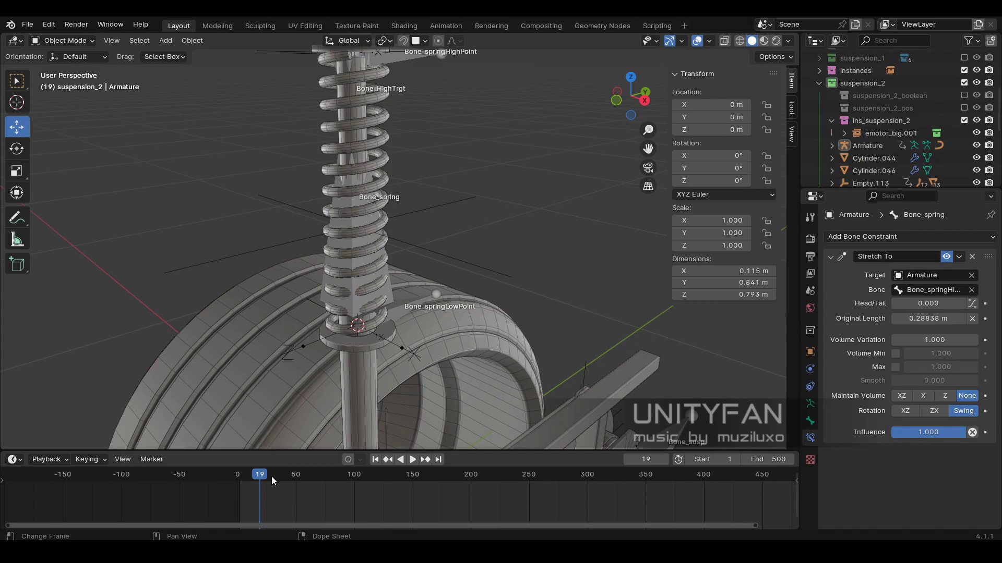
left_click_drag(271, 477, 411, 474)
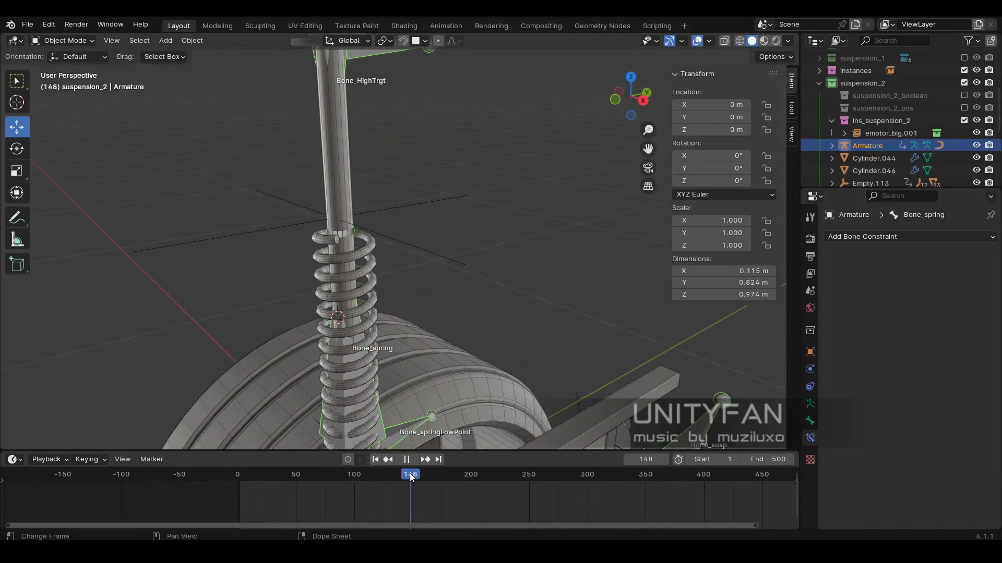
middle_click_drag(407, 271, 430, 289)
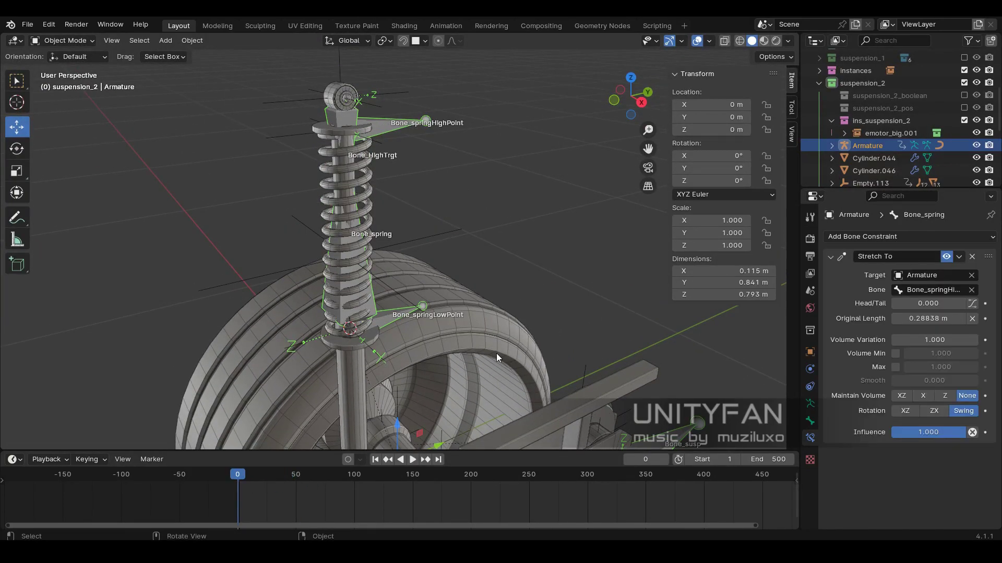
left_click_drag(362, 473, 240, 486)
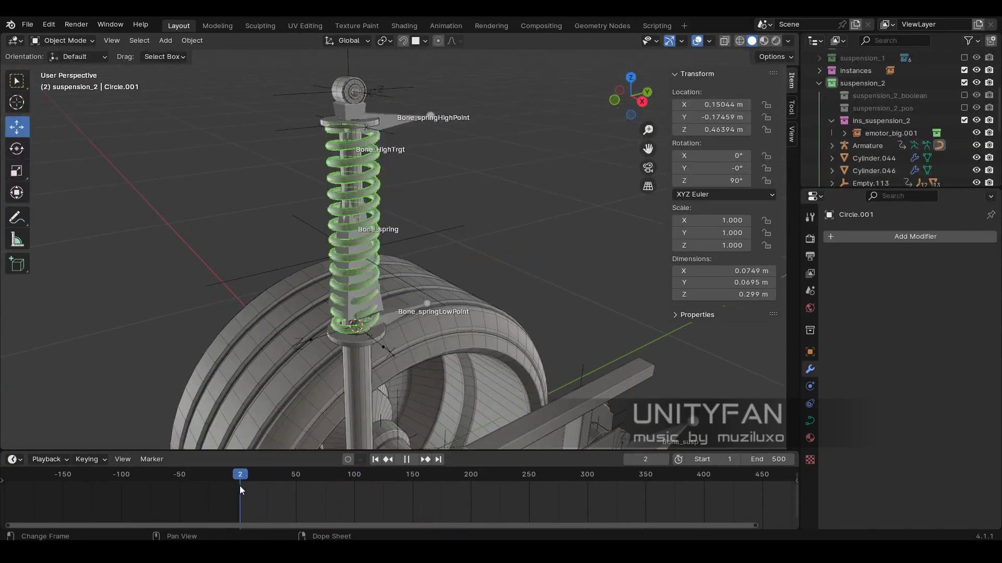
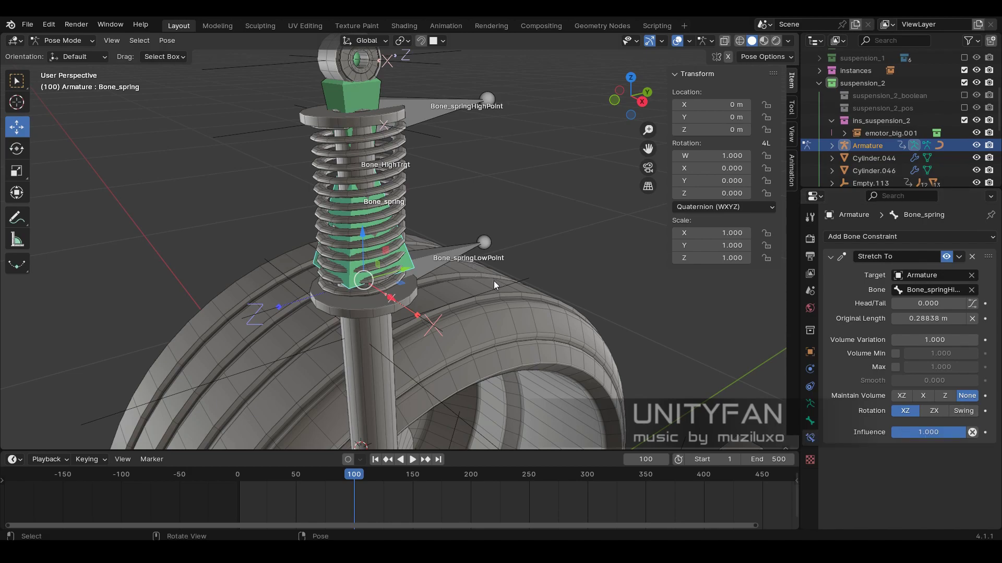
- Return to Object Mode and inspect the reference spring coil's Hook modifier
mouse_move(494, 281)
middle_mouse_down()
mouse_move(410, 259)
mouse_move(433, 277)
middle_mouse_up()
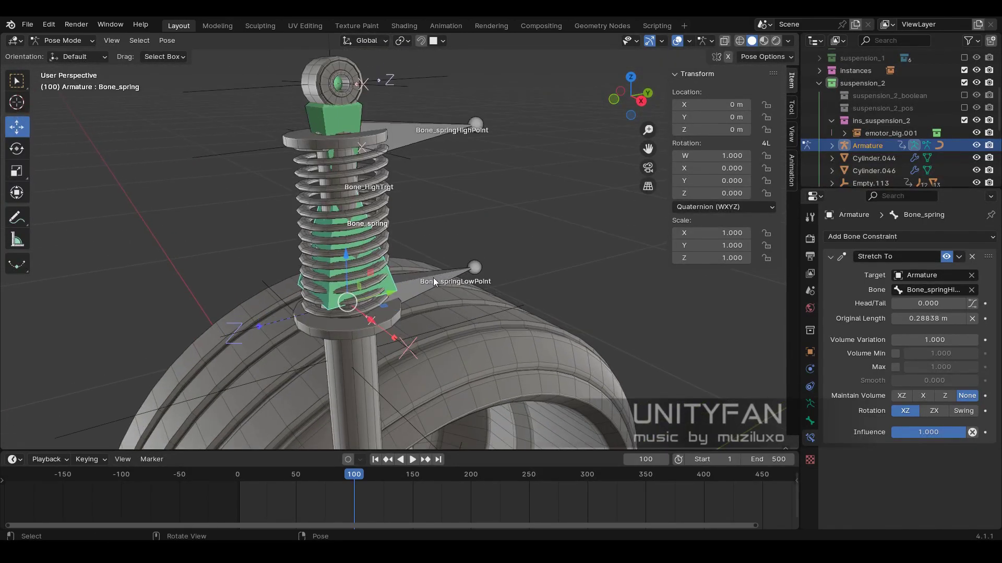
left_click(70, 41)
left_click(74, 61)
left_click(385, 250)
left_click(810, 369)
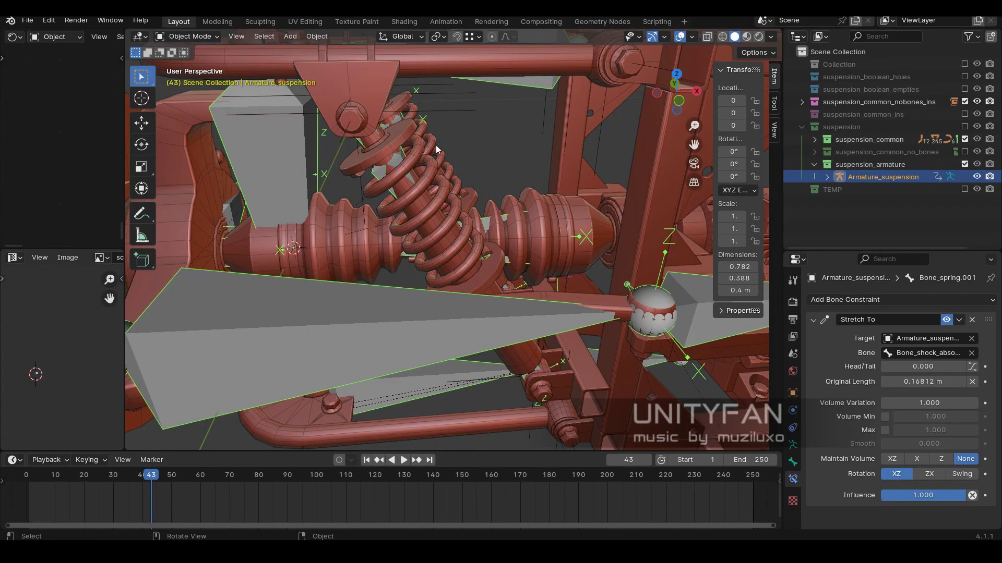
left_click(436, 145)
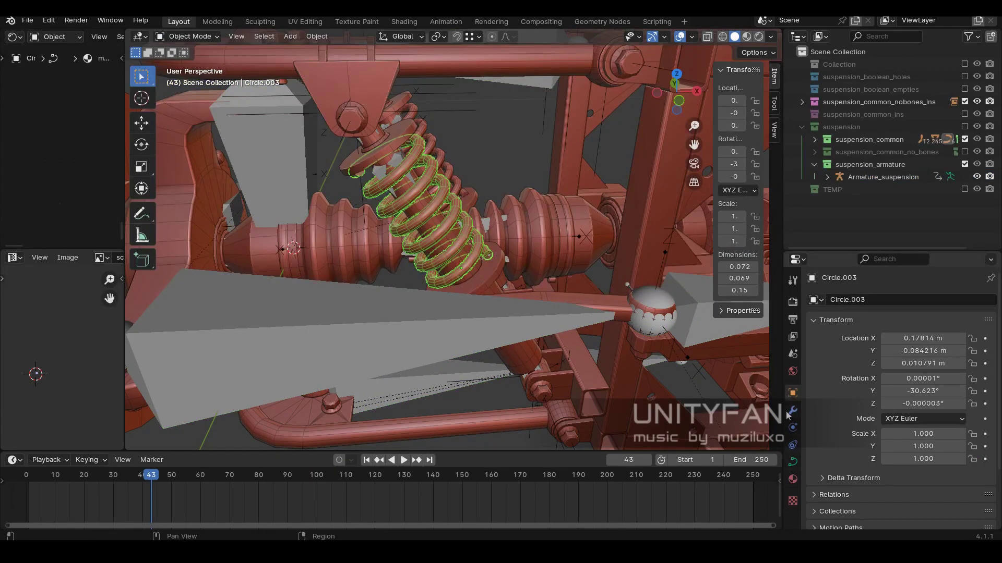
left_click(792, 410)
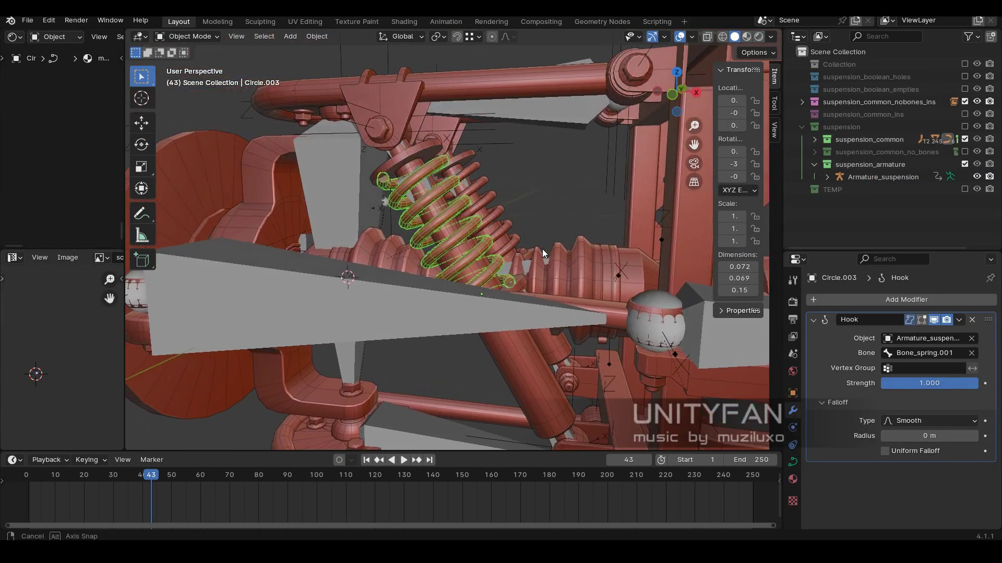
- Inspect Bone_spring.002's Stretch To constraint on the reference armature in Pose Mode
key("shift+z")
left_click(387, 249)
key("Tab")
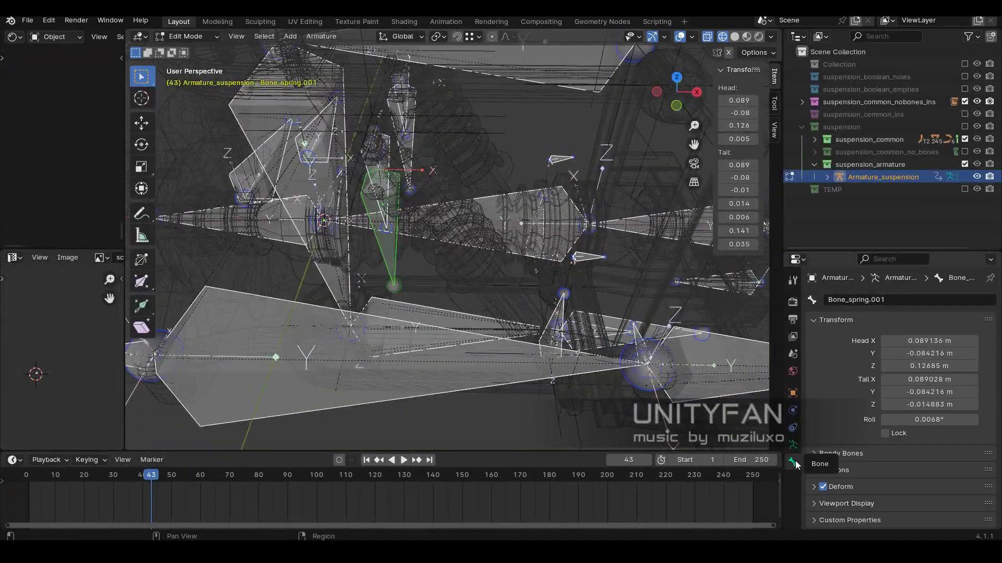
mouse_move(469, 261)
middle_mouse_down()
mouse_move(529, 322)
mouse_move(470, 250)
middle_mouse_up()
left_click(792, 445)
key("ctrl+Tab")
key("shift+z")
left_click(435, 205)
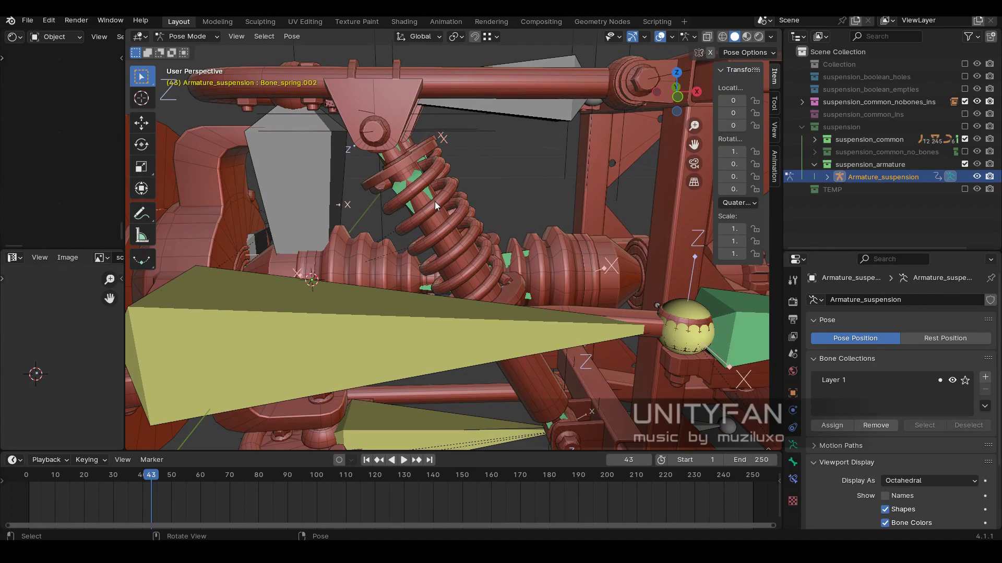
left_click(792, 479)
left_click_drag(783, 344, 723, 342)
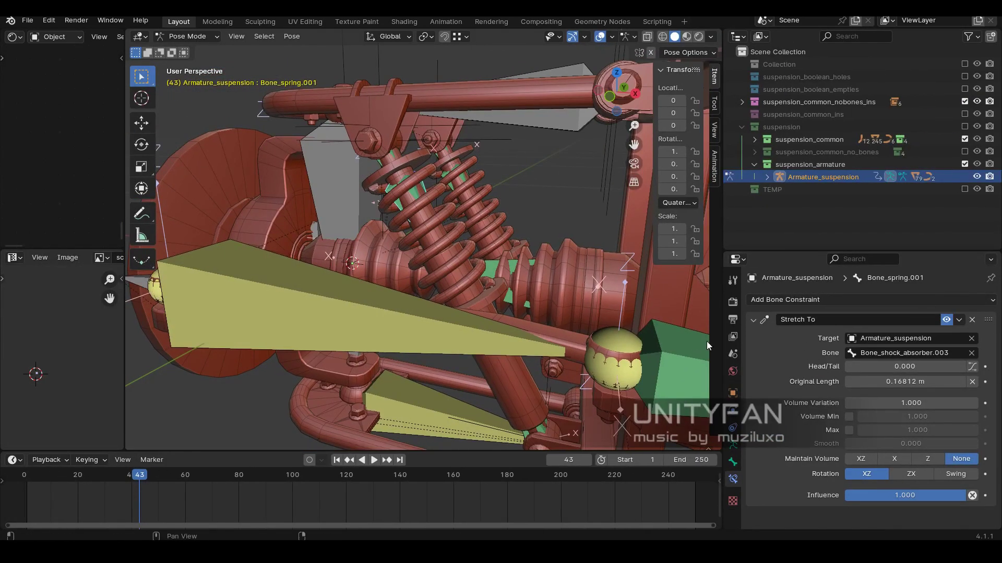
- Inspect the shock absorber bones' Damped Track constraints, including Bone_shock_absorber.005 and .003
key("shift+z")
middle_click_drag(493, 262, 465, 298)
left_click(486, 313)
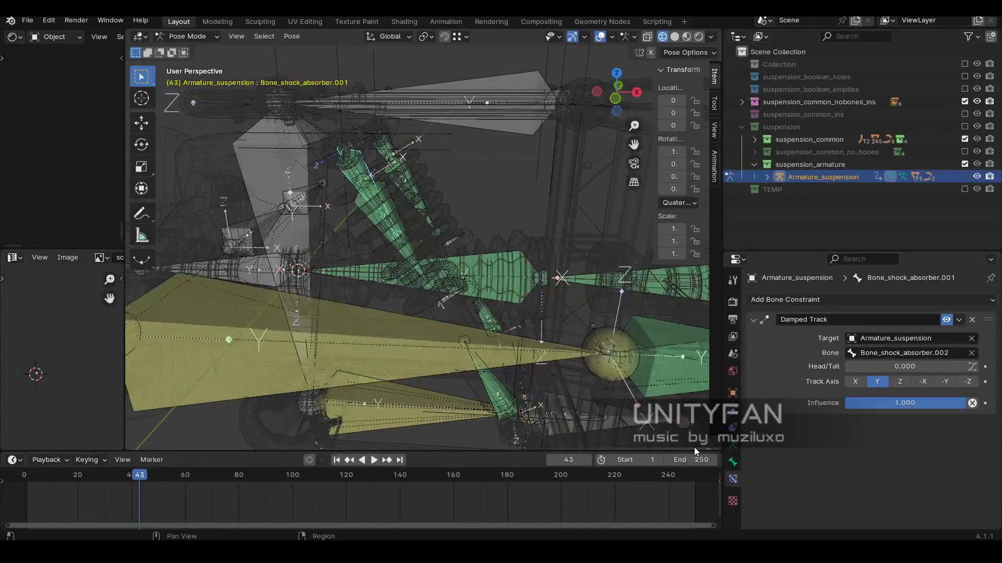
left_click(732, 462)
middle_click_drag(568, 406, 662, 408)
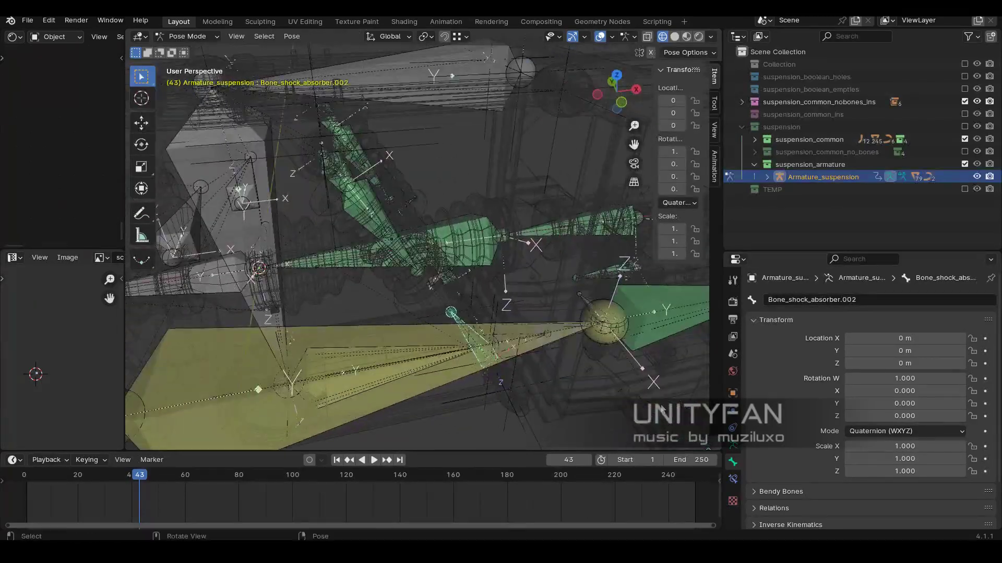
left_click(733, 479)
left_click(459, 245)
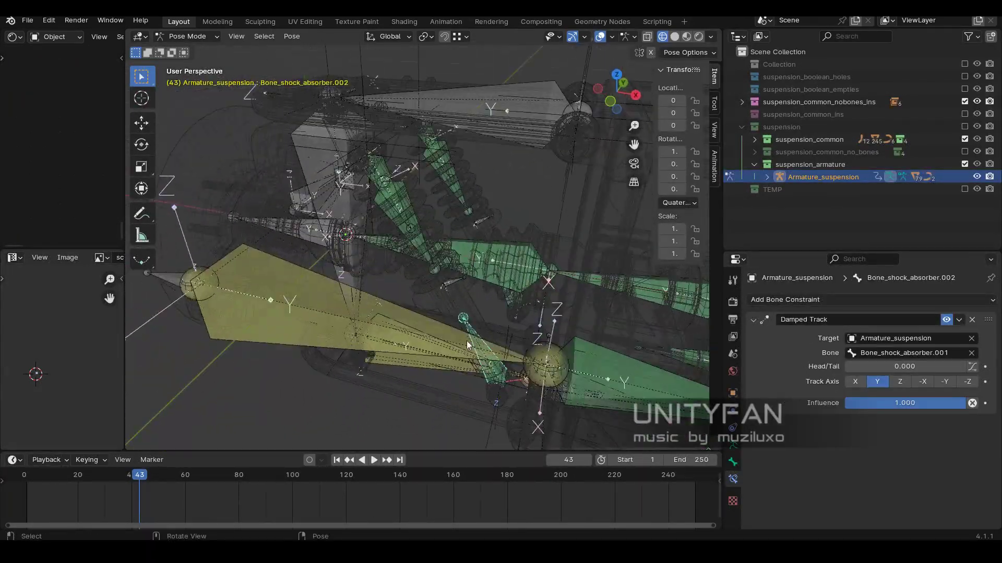
mouse_move(460, 245)
middle_mouse_down()
mouse_move(419, 304)
mouse_move(396, 313)
mouse_move(477, 522)
middle_mouse_up()
left_click(446, 254)
left_click(732, 445)
- Add a Hook modifier to Circle.001 targeting the Armature's Bone_springHighPoint
left_click(732, 462)
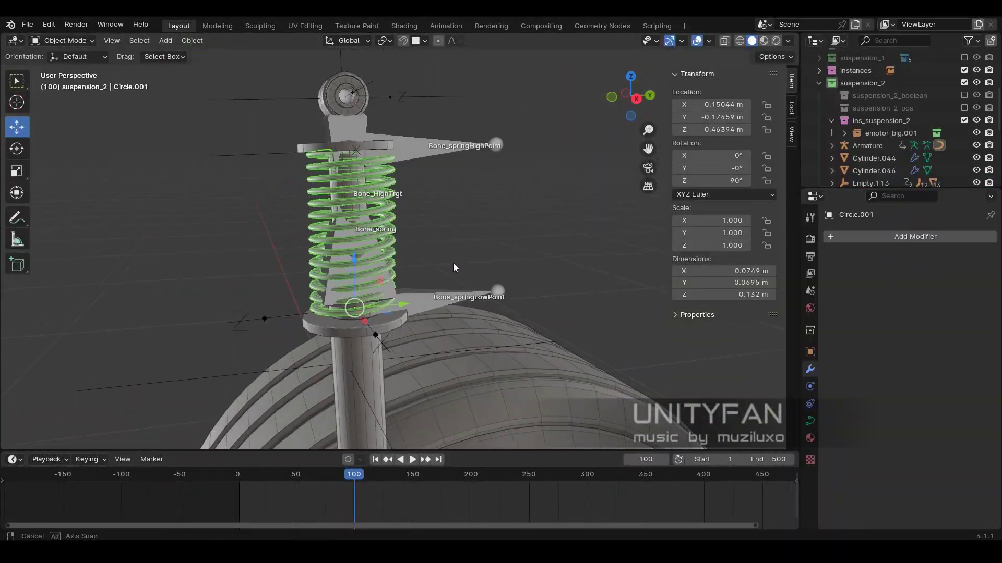
left_click(877, 236)
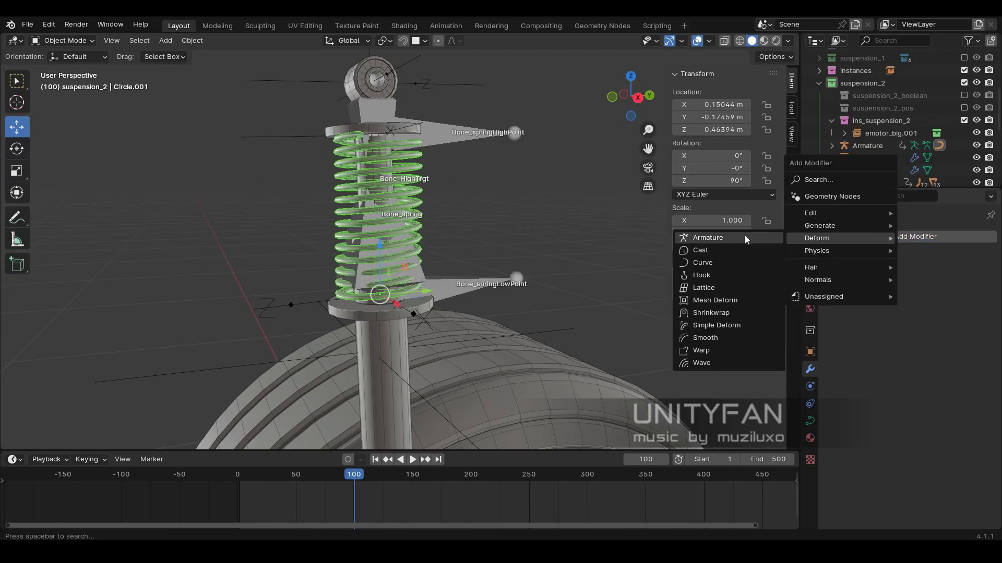
left_click(730, 314)
left_click(910, 290)
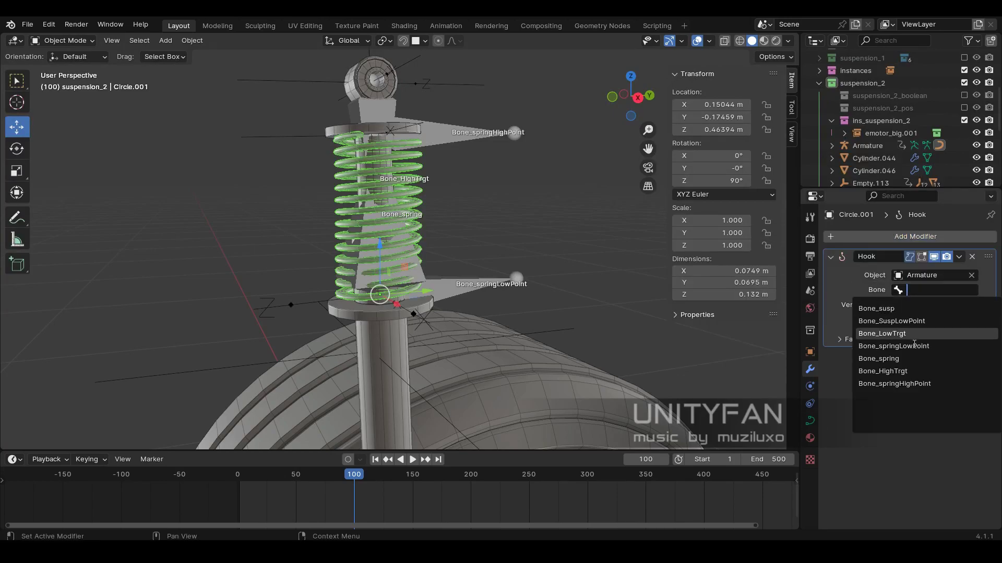
left_click(915, 384)
- Play and scrub the animation to watch the hooked spring deform
key("Tab")
scroll(474, 273, "up", 2)
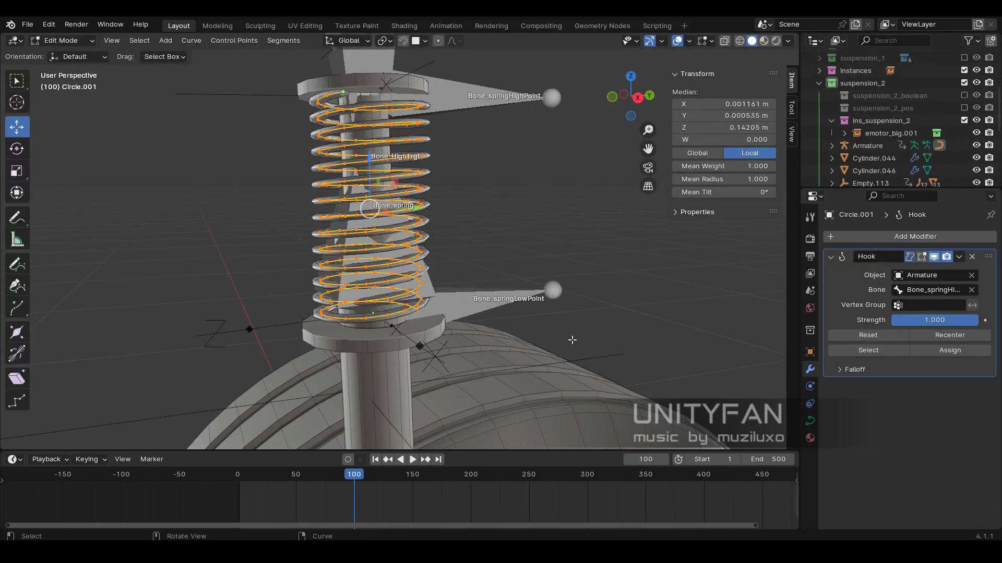
middle_click_drag(572, 340, 573, 363, "shift")
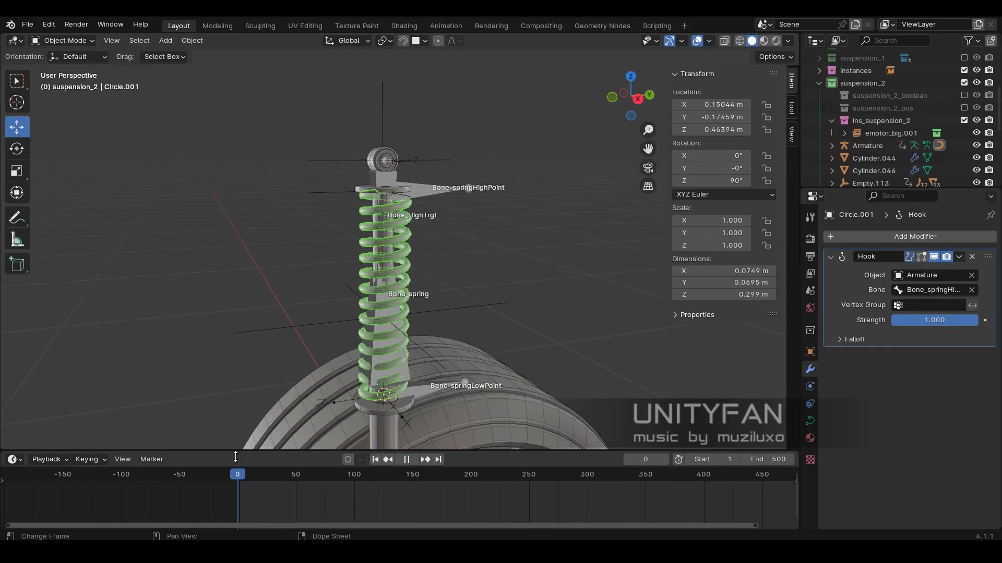
key("Tab")
key("space")
left_click_drag(252, 477, 229, 479)
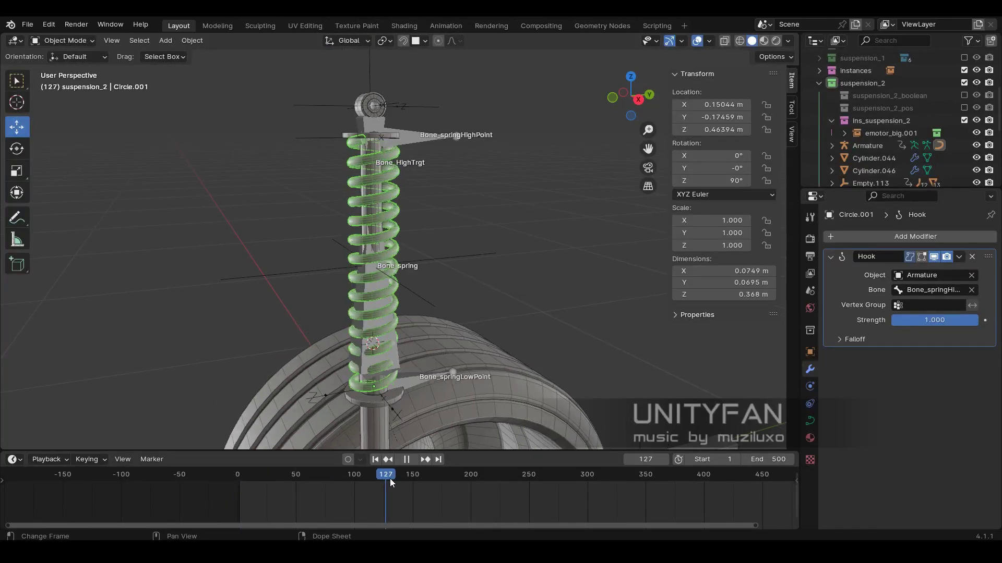
mouse_move(390, 478)
left_mouse_down()
mouse_move(208, 500)
mouse_move(445, 473)
mouse_move(374, 478)
mouse_move(430, 474)
left_mouse_up()
key("space")
- Replay and scrub frames 0–165, toggling the spring's Edit Mode, to check its compression
key("Tab")
key("Tab")
key("space")
key("space")
mouse_move(401, 408)
middle_mouse_down("shift")
mouse_move(357, 330)
mouse_move(411, 337)
middle_mouse_up("shift")
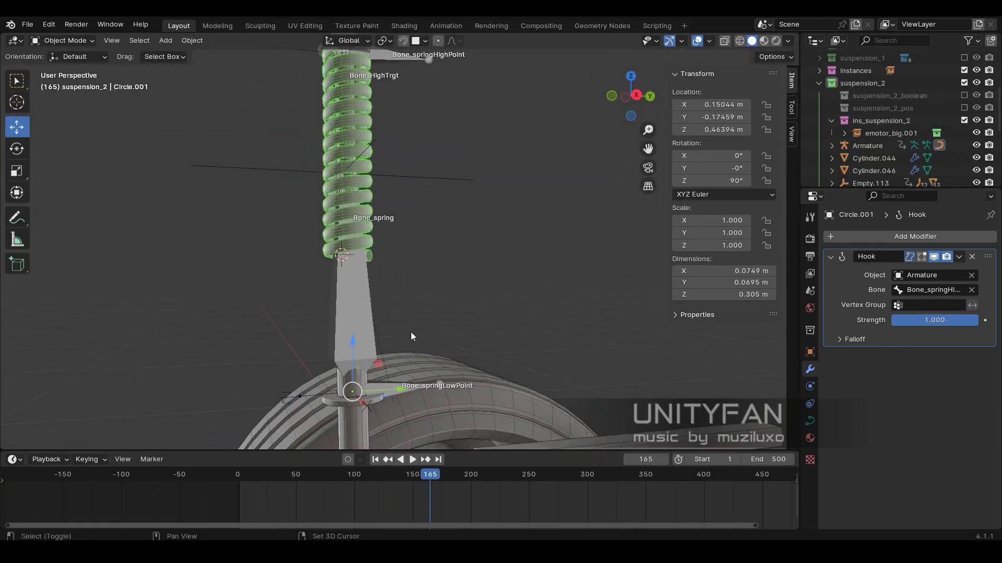
mouse_move(347, 485)
left_mouse_down()
mouse_move(438, 485)
mouse_move(225, 497)
left_mouse_up()
key("space")
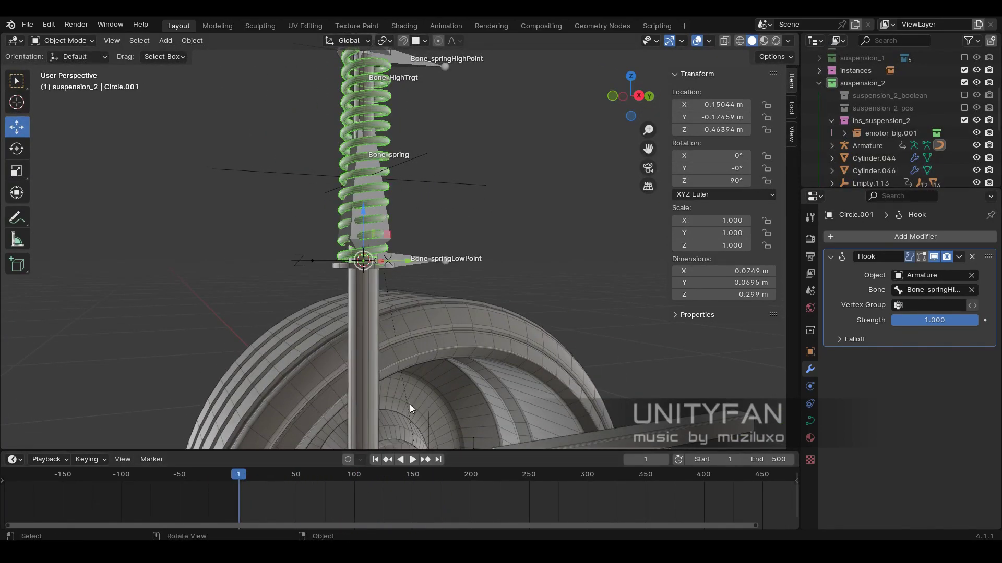
key("Tab")
mouse_move(283, 480)
left_mouse_down()
mouse_move(454, 477)
mouse_move(238, 475)
left_mouse_up()
key("space")
left_click(930, 352)
key("Tab")
key("Tab")
key("Tab")
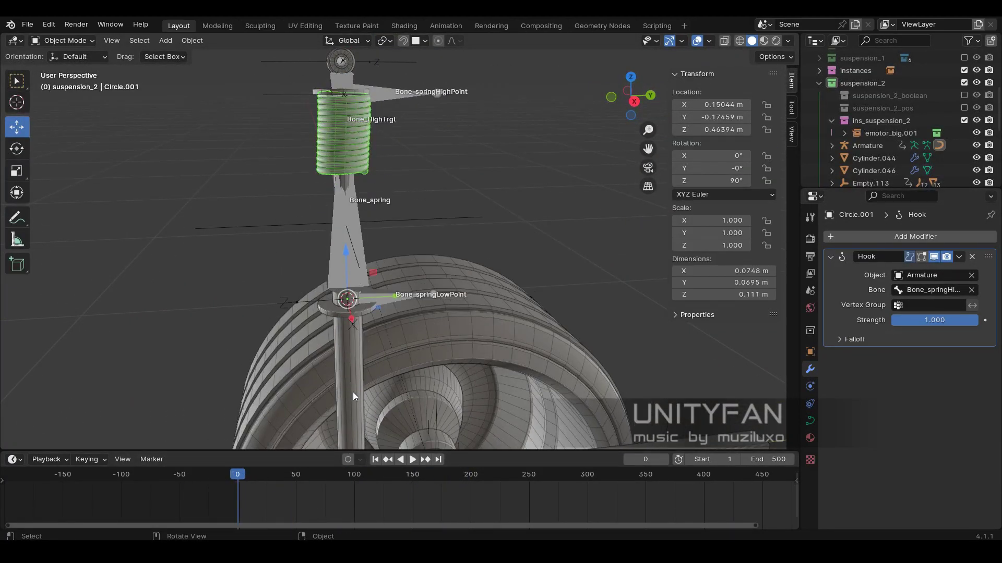
middle_click_drag(380, 389, 388, 386)
mouse_move(238, 477)
left_mouse_down()
mouse_move(542, 483)
mouse_move(227, 487)
left_mouse_up()
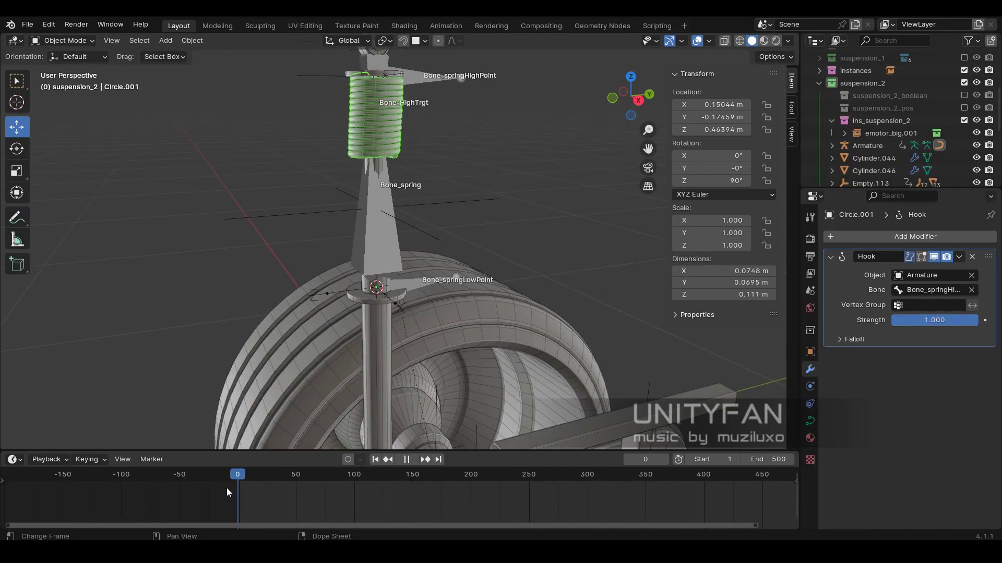
- Reset the Hook in Edit Mode so the coil keeps full length, scrubbing to frame 72
key("Tab")
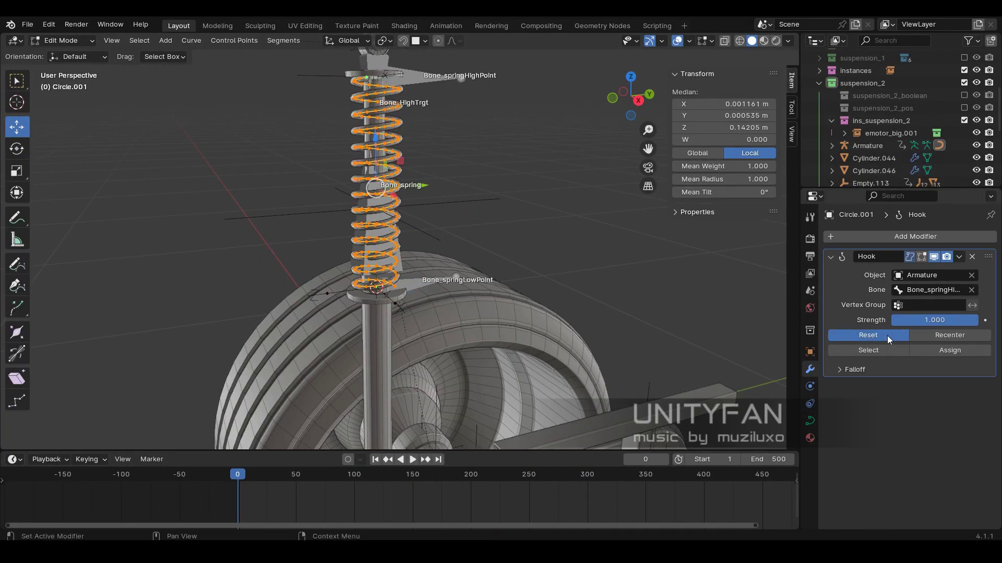
key("Tab")
mouse_move(402, 485)
left_mouse_down()
mouse_move(410, 490)
mouse_move(291, 495)
mouse_move(322, 490)
left_mouse_up()
key("Tab")
middle_click_drag(434, 372, 469, 365)
key("Tab")
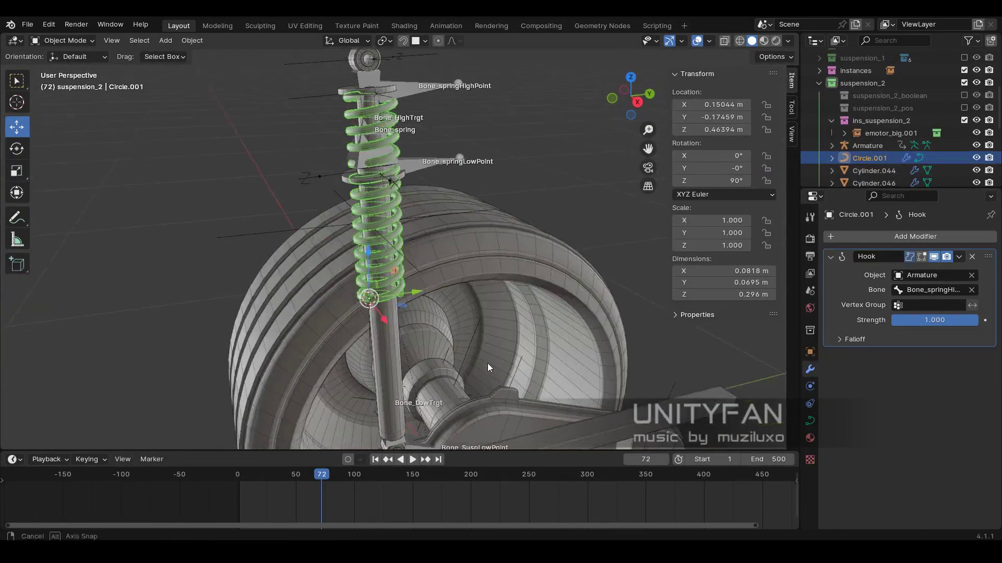
mouse_move(321, 490)
left_mouse_down()
mouse_move(555, 496)
mouse_move(230, 489)
mouse_move(452, 487)
mouse_move(390, 492)
mouse_move(414, 505)
left_mouse_up()
- Play the animation from frame 0 to check the reset spring follows the suspension
key("Tab")
left_click(236, 476)
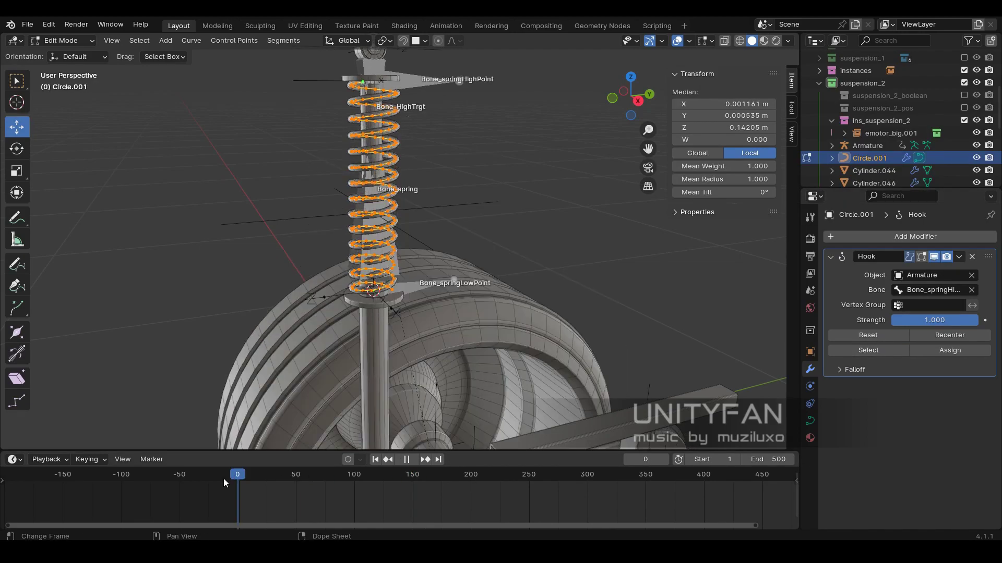
key("Tab")
key("Tab")
key("Tab")
key("space")
left_click(311, 488)
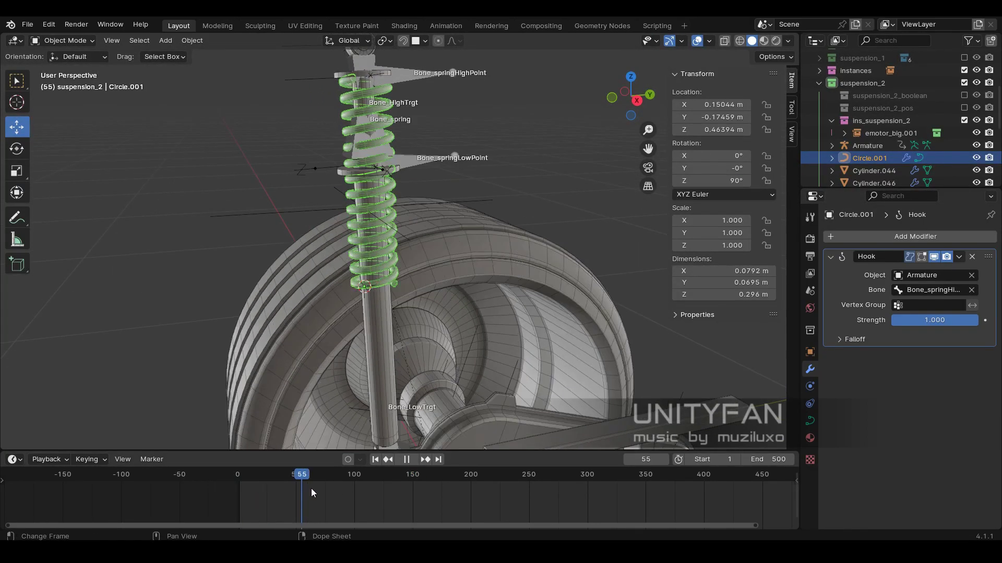
left_click(236, 480)
- Check the curve Data tab's Curve Deform Stretch setting, then return to the Hook modifier
left_click(809, 421)
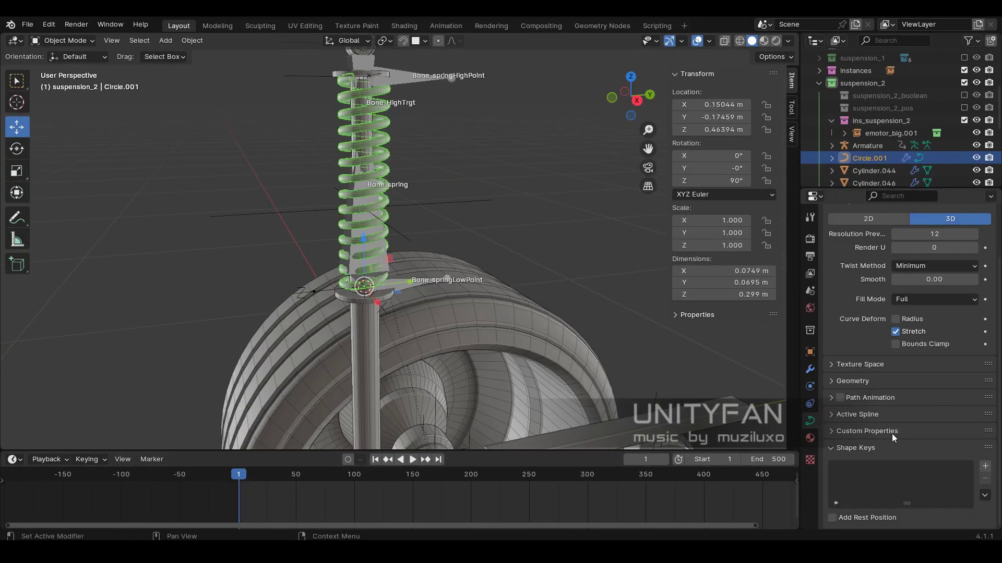
key("Tab")
left_click(875, 384)
left_click(861, 329)
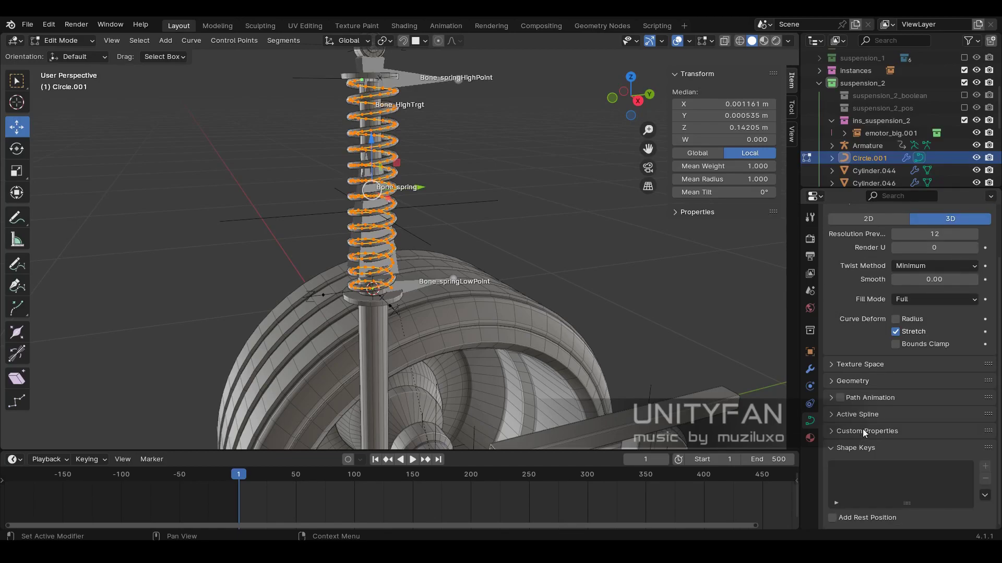
left_click(810, 369)
middle_click_drag(425, 271, 440, 275)
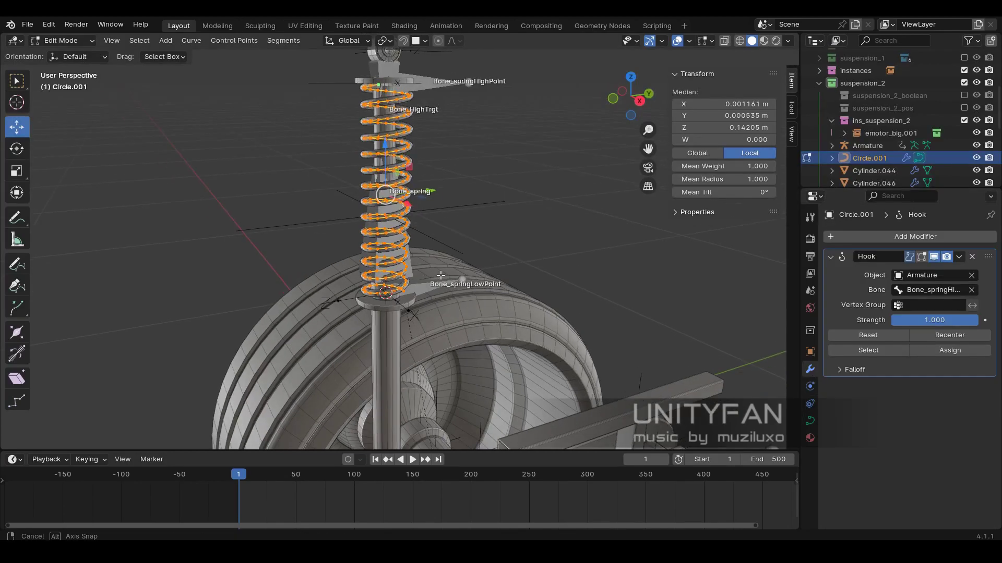
left_click(46, 54)
- Select the Armature and switch it into Pose Mode
left_click(400, 276, "shift")
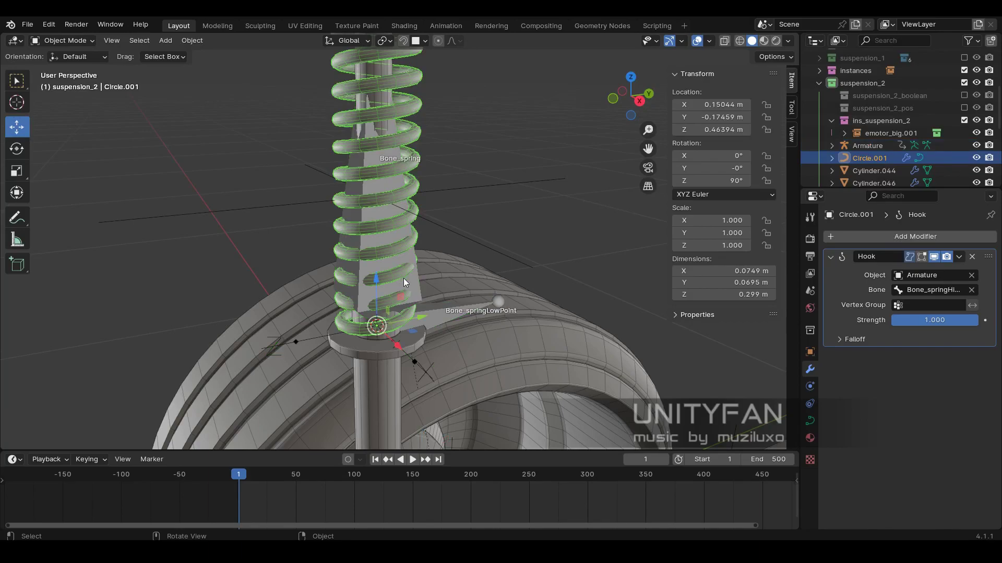
key("Tab")
key("ctrl+Tab")
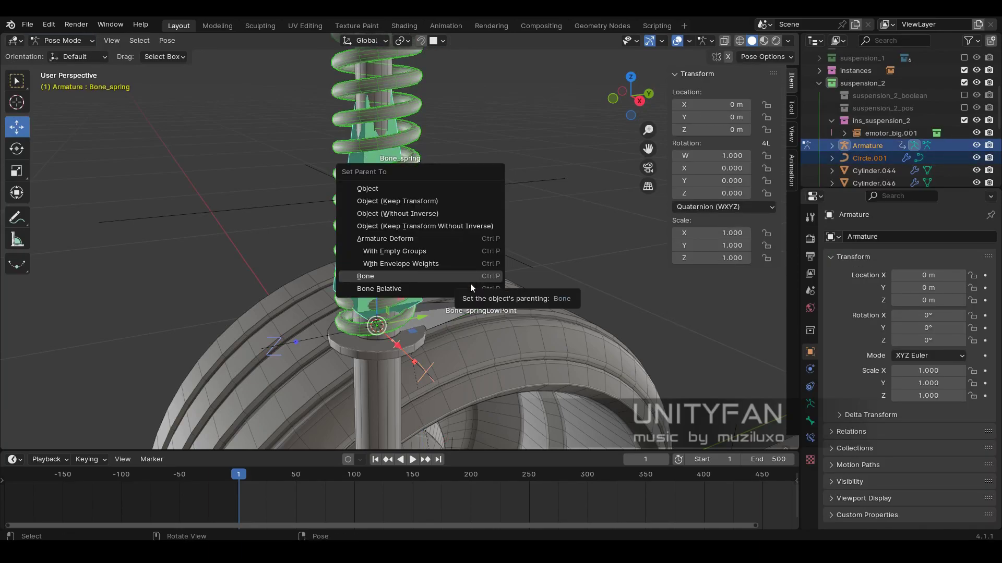
- Attempt parenting to Bone_spring, then return to Object Mode and scrub the animation
left_click(461, 287)
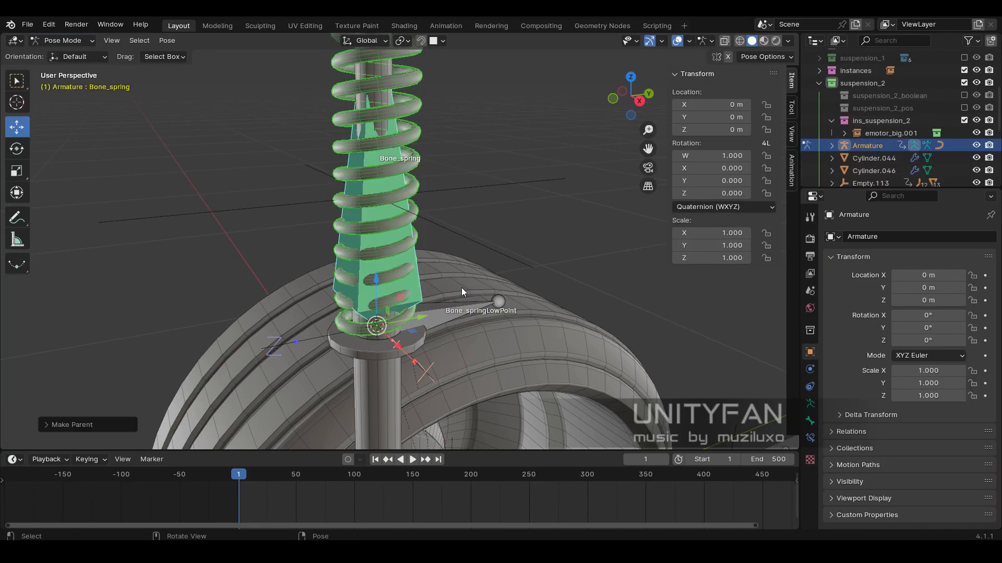
left_click(826, 145)
scroll(887, 130, "down", 5)
key("Tab")
key("Tab")
left_click(63, 41)
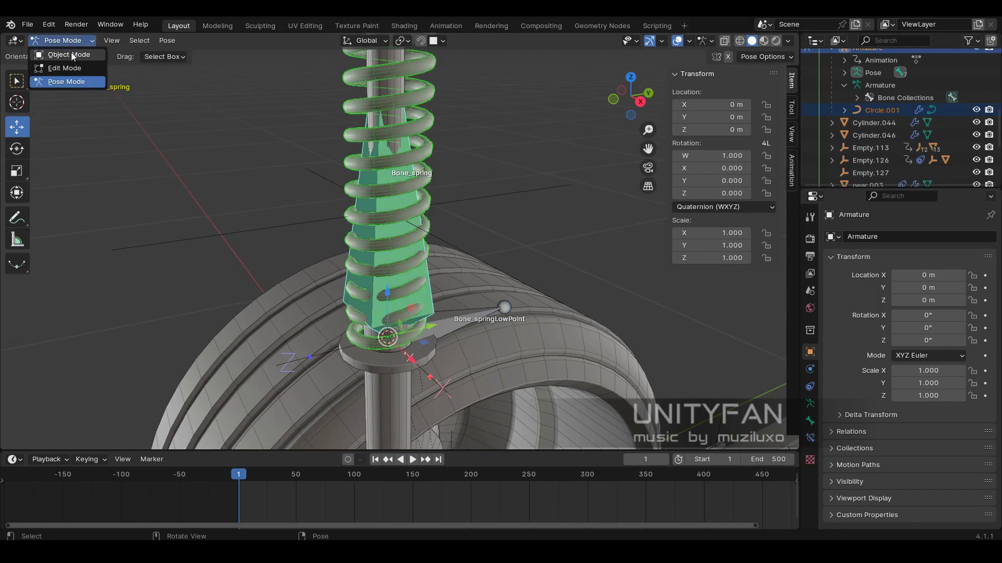
left_click(396, 380)
mouse_move(239, 474)
left_mouse_down()
mouse_move(357, 483)
mouse_move(239, 496)
left_mouse_up()
- Parent the spring coil to the Armature object and go back to frame 0
left_click(374, 310)
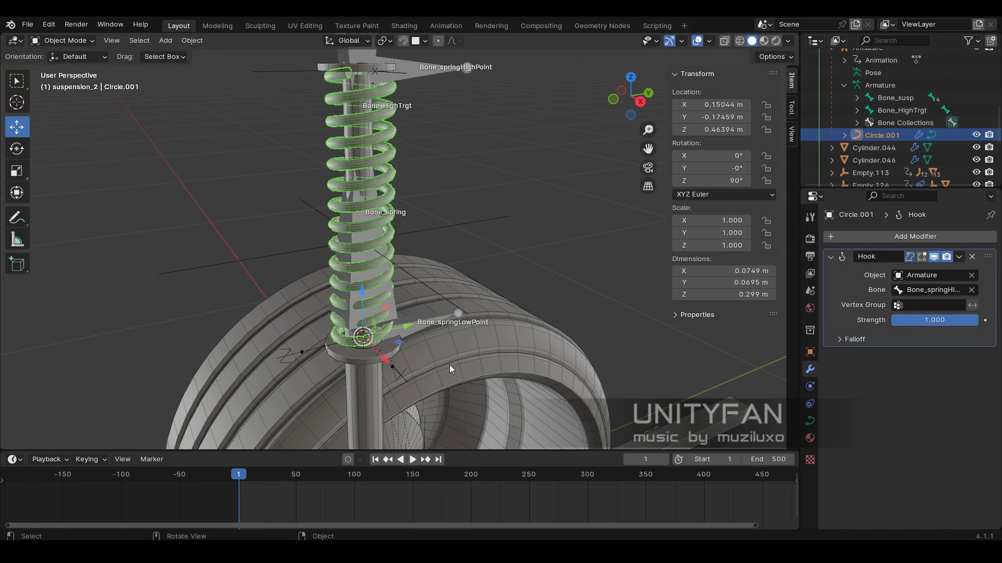
left_click(392, 302, "shift")
key("ctrl+p")
left_click(399, 304)
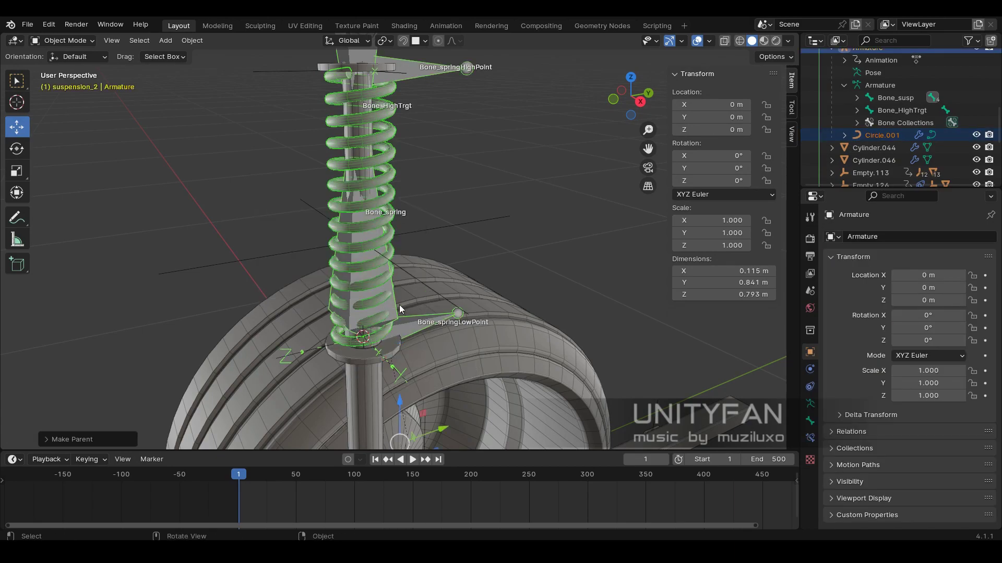
left_click_drag(240, 481, 237, 481)
- Clear the spring's parent, re-parent it to Bone_spring with Ctrl+P > Bone, and play
left_click(384, 316)
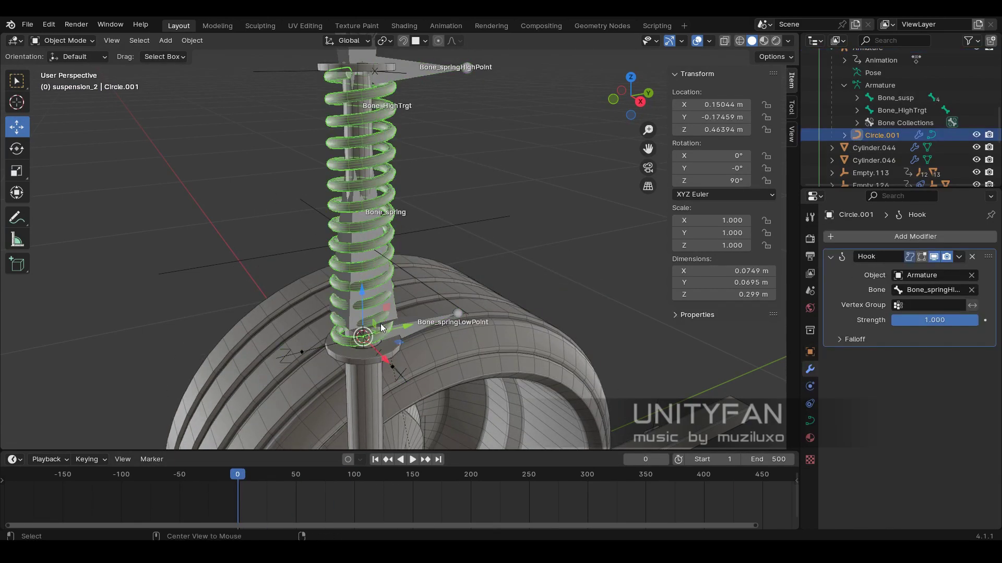
key("alt+p")
left_click(379, 303)
key("ctrl+Tab")
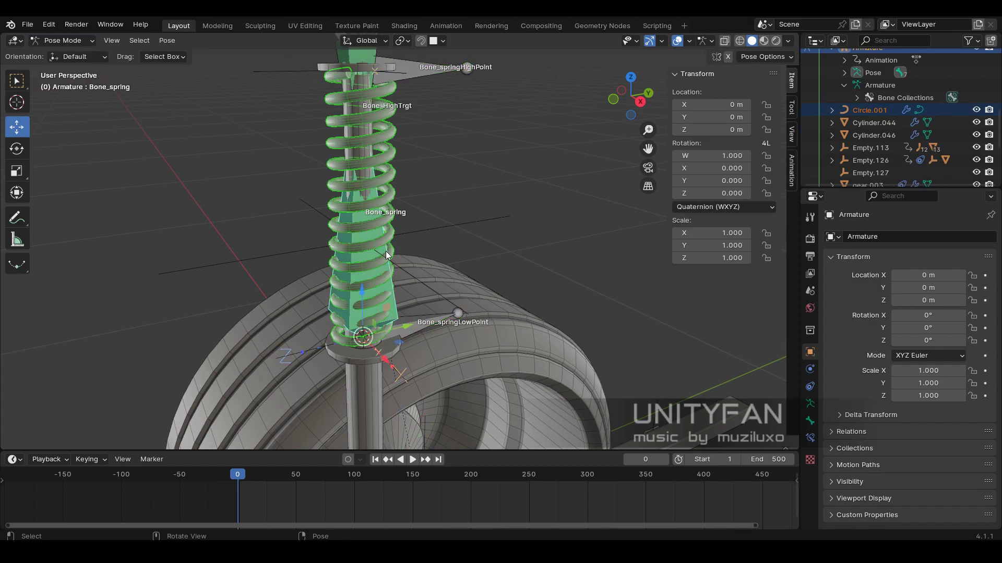
key("ctrl+p")
left_click(386, 251)
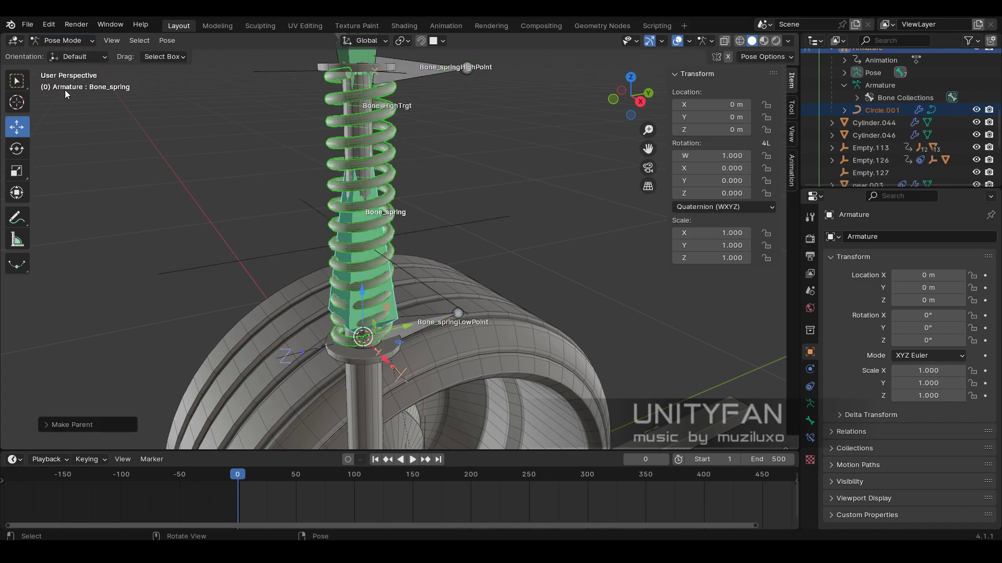
key("ctrl+Tab")
key("space")
left_click(238, 474)
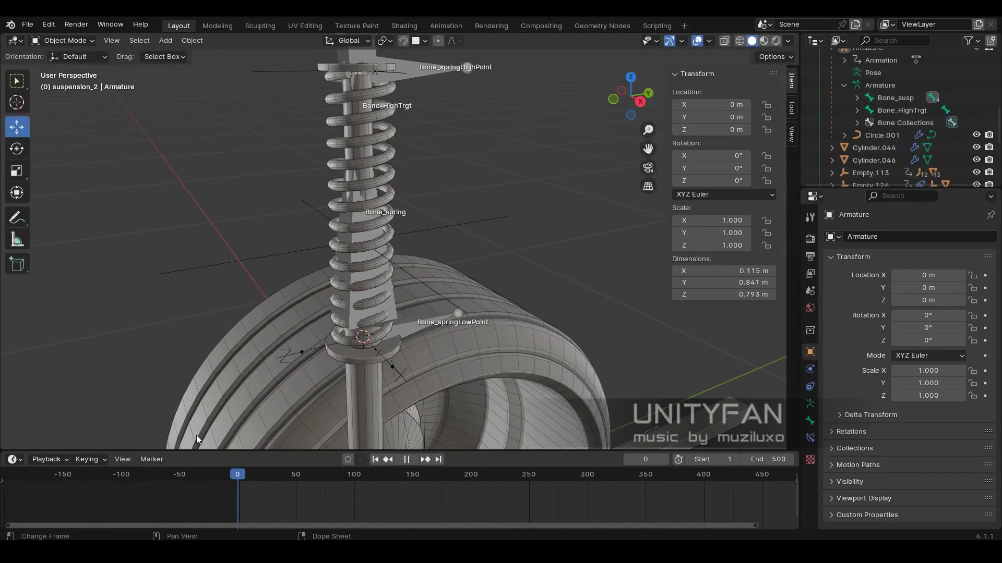
key("space")
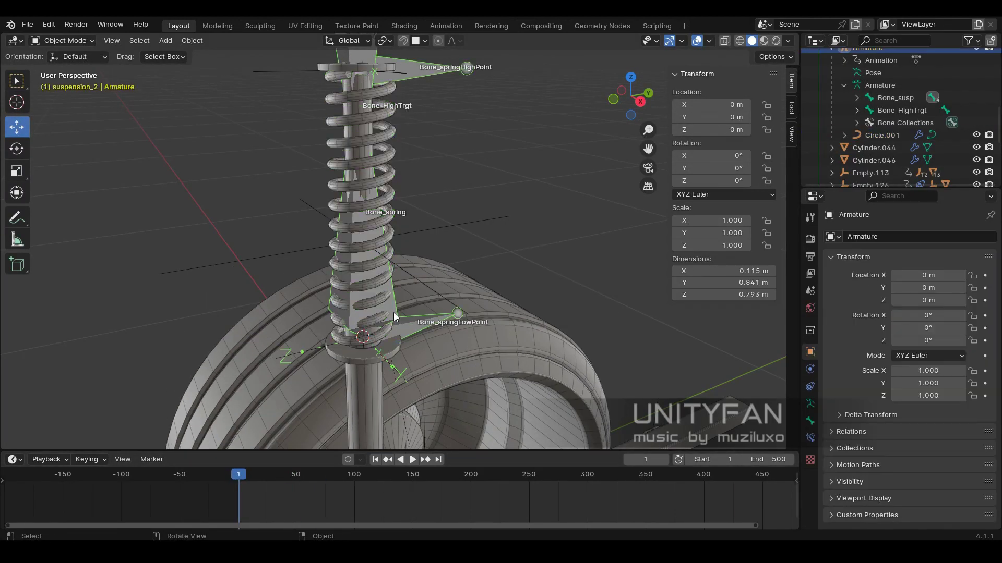
- Inspect Bone_spring's Stretch To constraint, set to Swing rotation, in Pose Mode
key("ctrl+Tab")
scroll(389, 302, "up", 3)
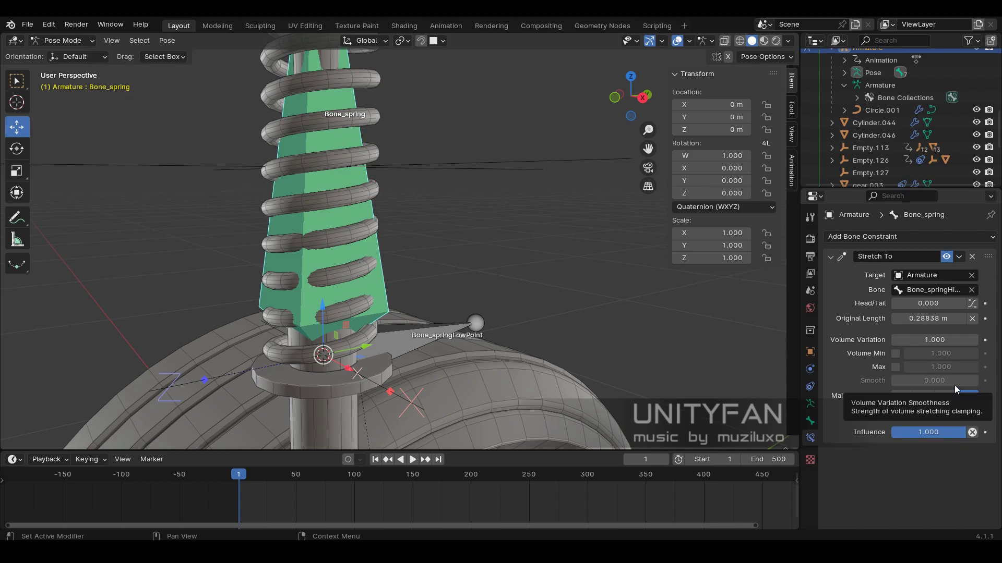
scroll(278, 212, "down", 5)
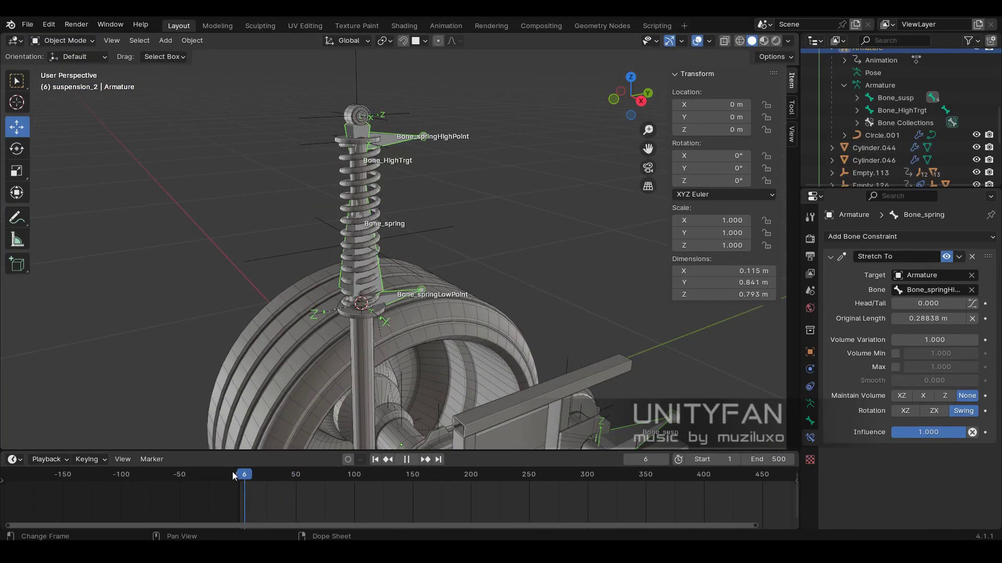
- Delete Circle.001's Hook modifier and scrub the animation to check the spring
left_click(810, 369)
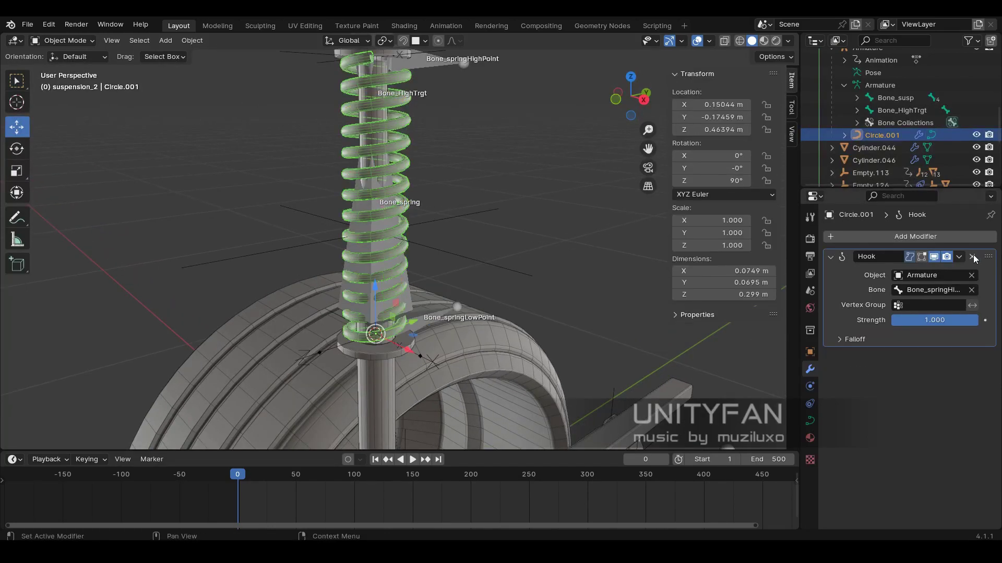
left_click(974, 259)
mouse_move(249, 477)
left_mouse_down()
mouse_move(283, 482)
mouse_move(249, 489)
left_mouse_up()
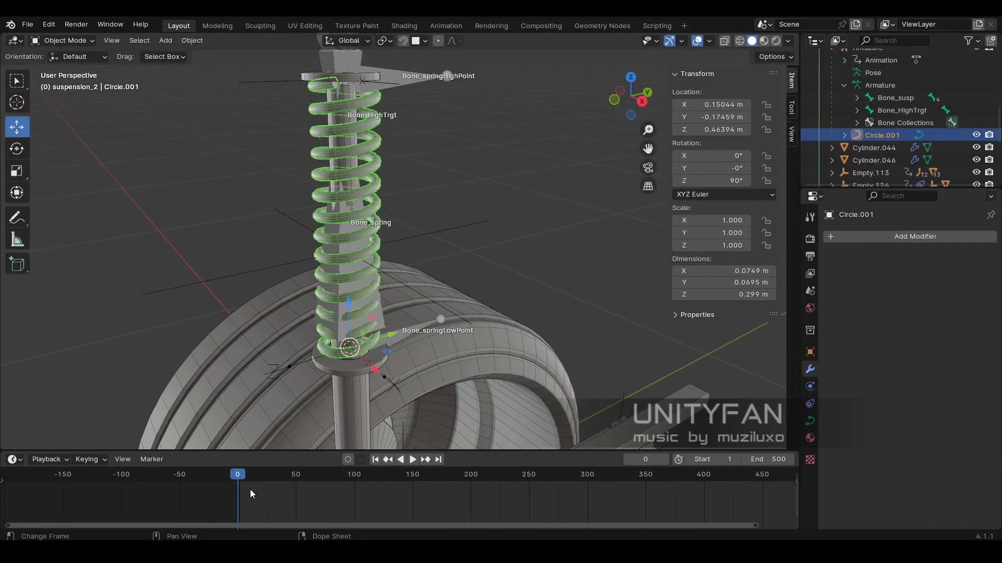
- Add the armature to the selection for parenting, then reselect the spring coil
left_click(354, 294, "shift")
key("ctrl+p")
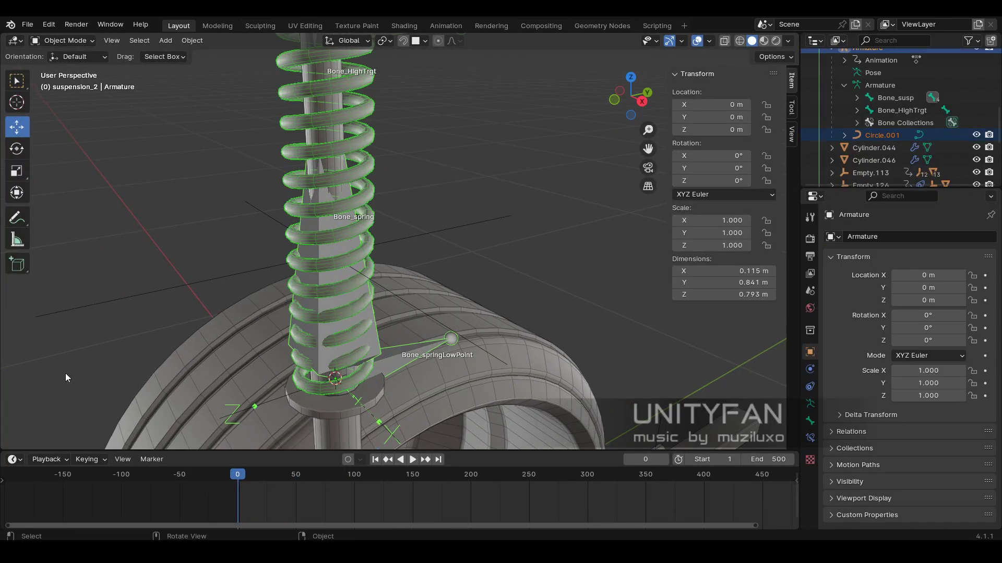
left_click(337, 326)
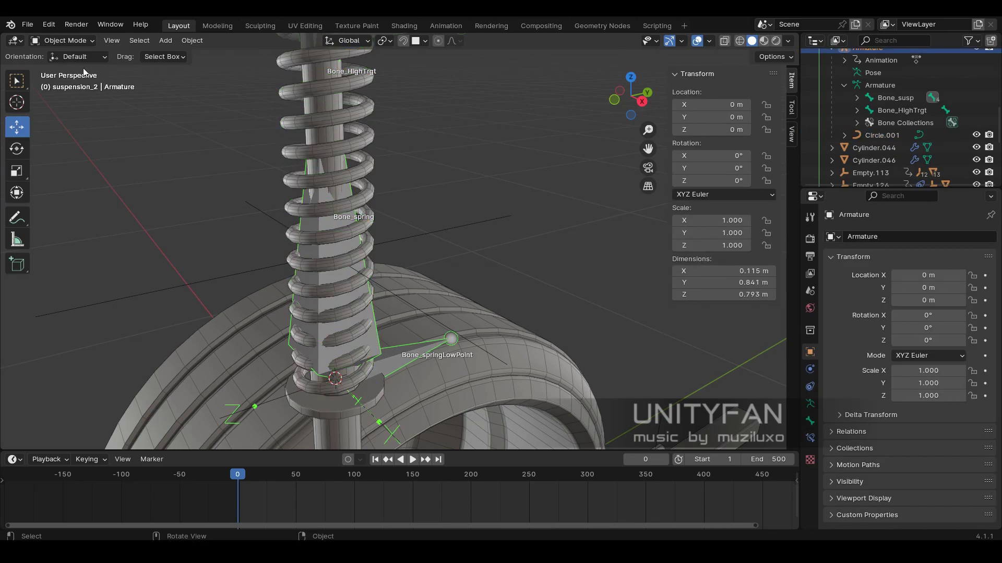
key("Tab")
left_click(62, 40)
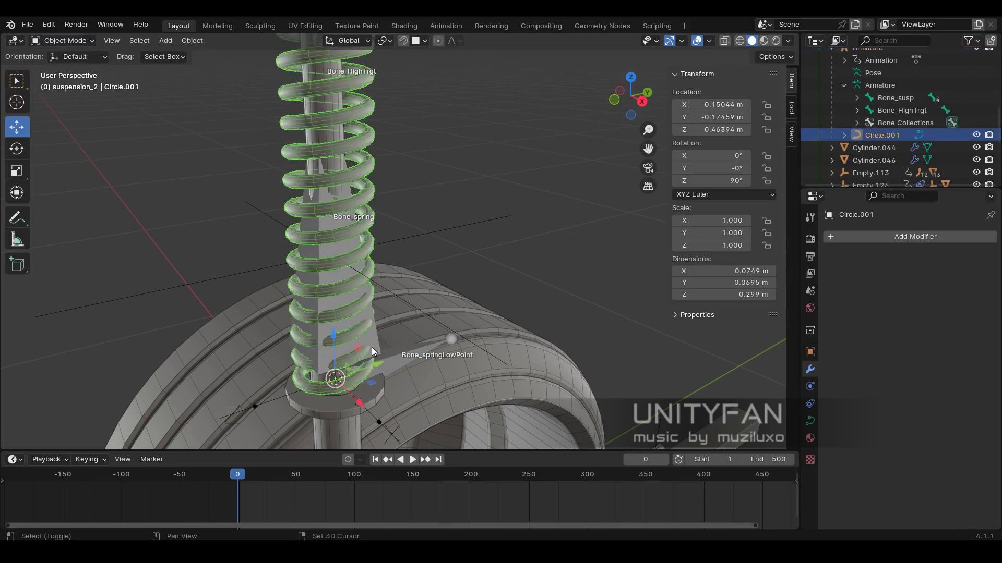
- Parent Circle.001 to Bone_spring with Ctrl+P > Bone and play the animation
left_click(380, 353, "shift")
key("ctrl+p")
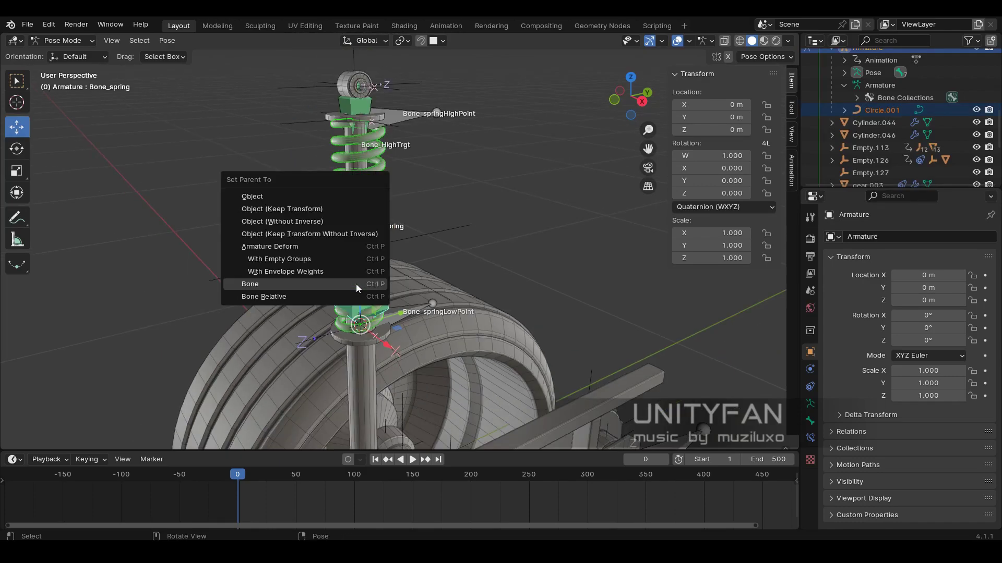
left_click(356, 283)
left_click(340, 480)
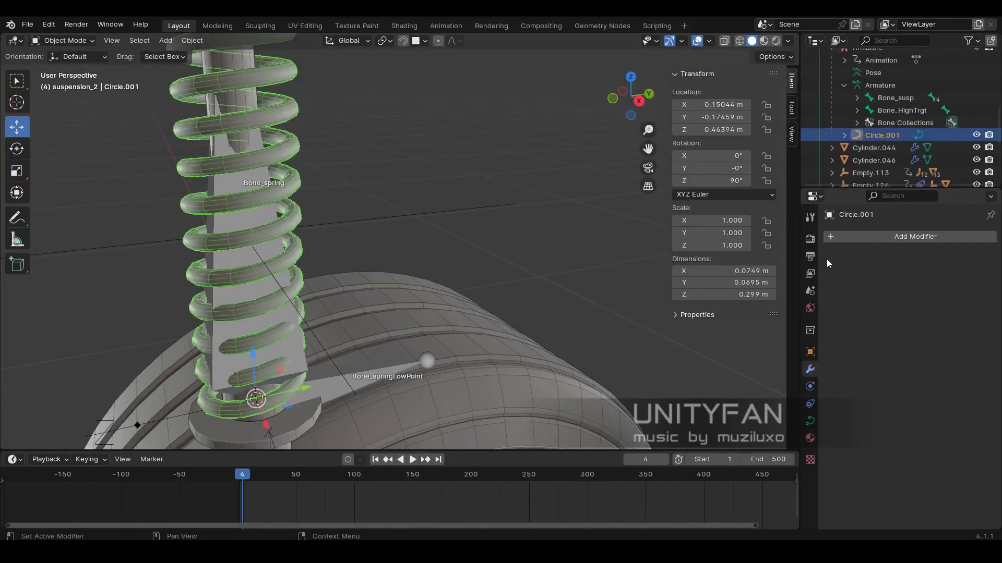
- Try Stretch To XZ options, then revert to None volume and Swing rotation
left_click(810, 437)
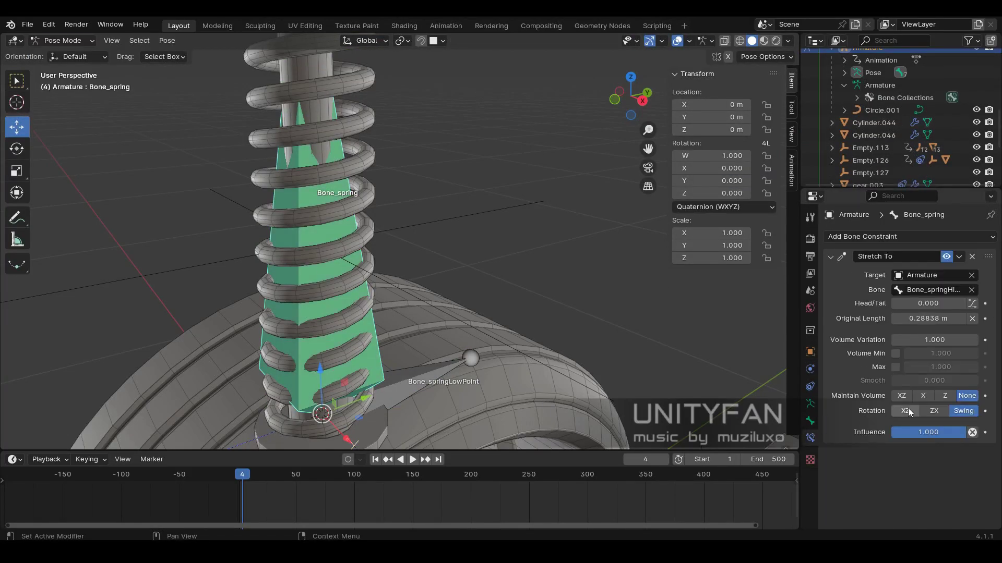
left_click(57, 43)
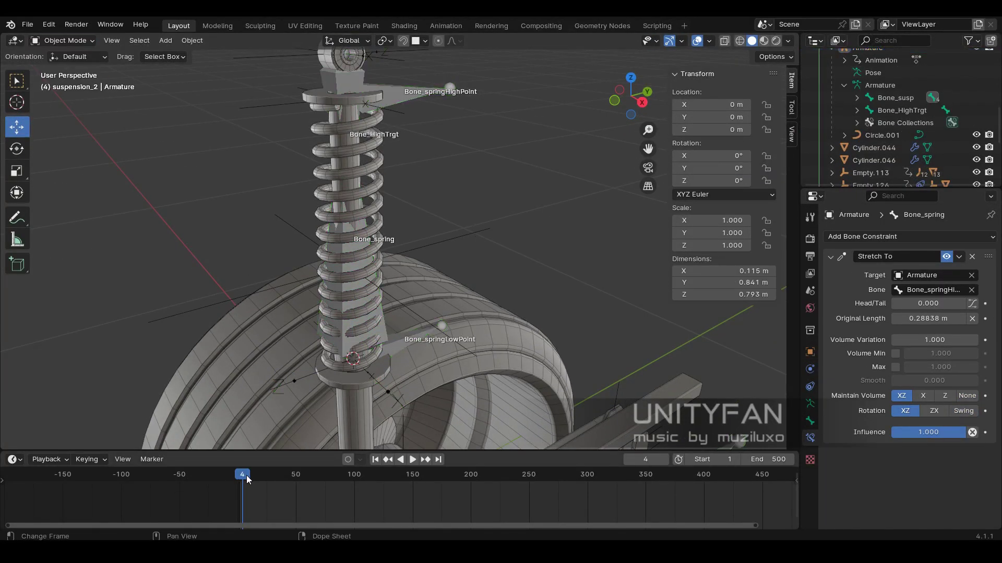
mouse_move(247, 478)
left_mouse_down()
mouse_move(312, 480)
mouse_move(238, 479)
left_mouse_up()
left_click(373, 334)
key("ctrl+z")
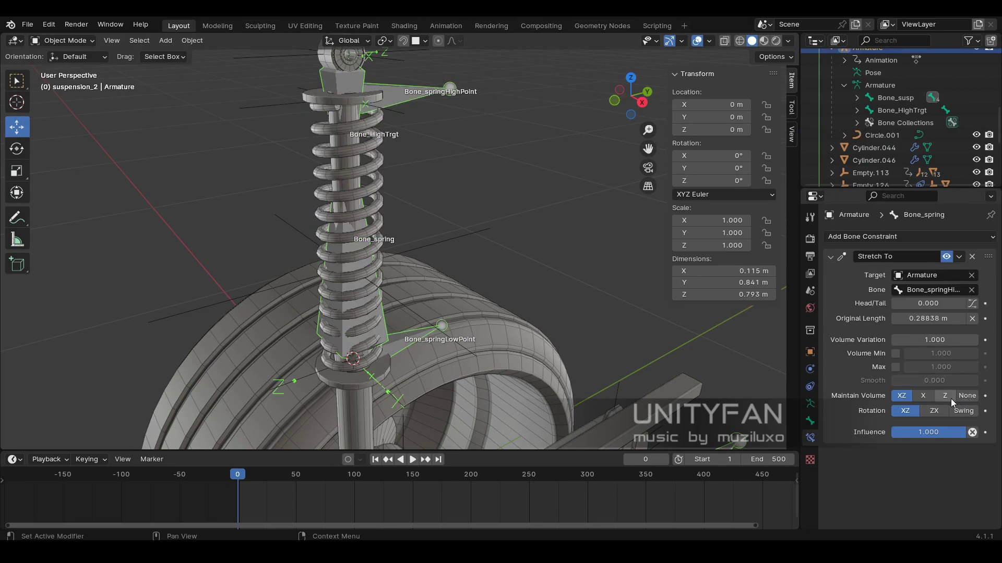
key("space")
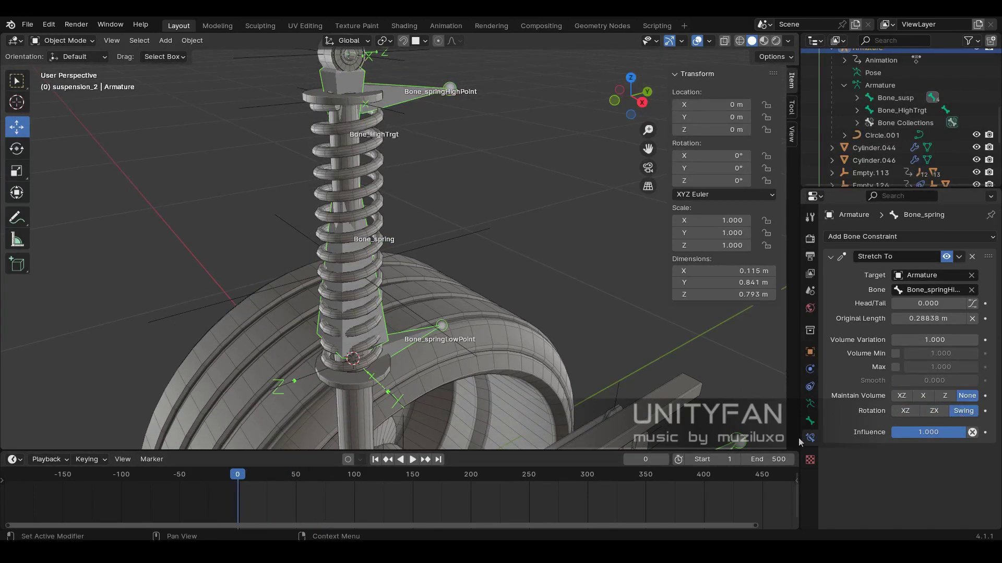
key("Escape")
key("ctrl+shift+z")
- Add a Hook modifier to the spring targeting Bone_springHighPoint
scroll(812, 390, "up", 3, "ctrl")
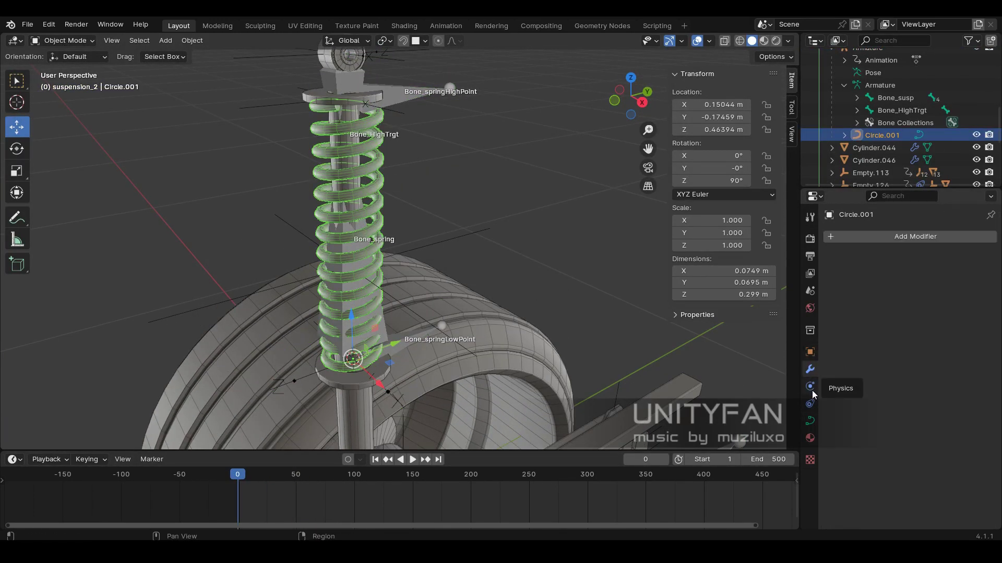
left_click(875, 356)
left_click(934, 275)
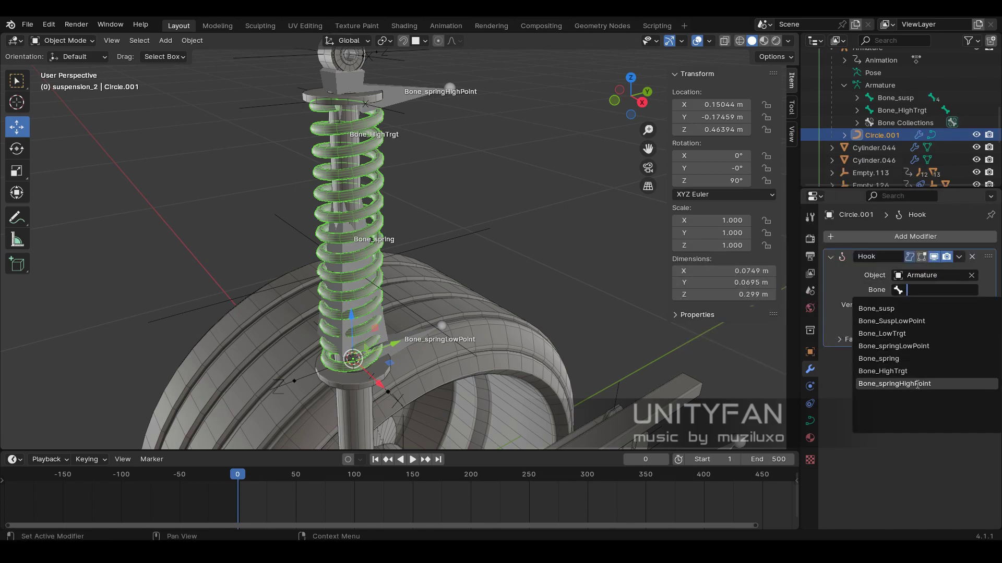
left_click(886, 385)
- Reset the hook's offset and restore full hook strength, checking the spring at frame 92
mouse_move(255, 474)
left_mouse_down()
mouse_move(265, 483)
mouse_move(227, 496)
left_mouse_up()
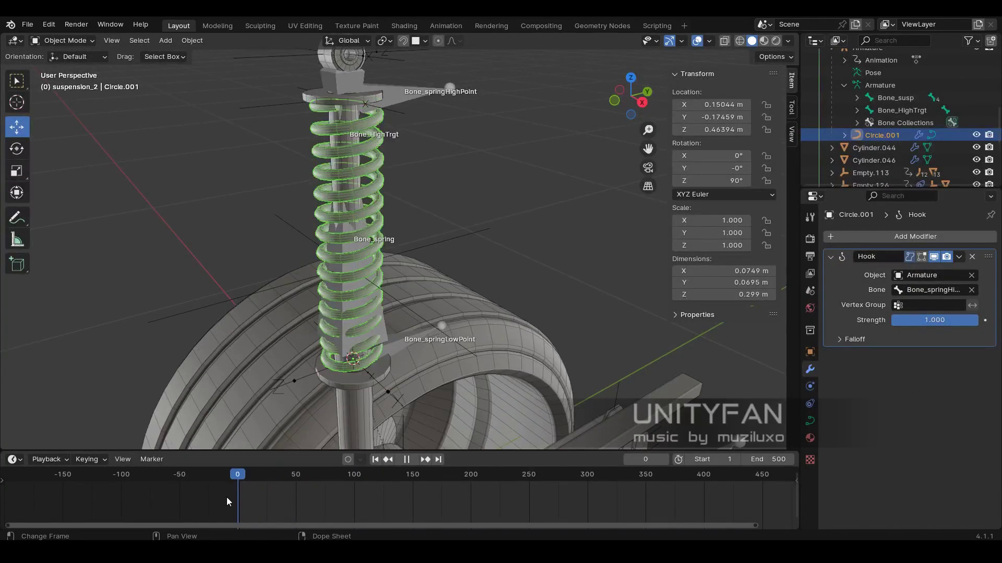
key("Tab")
left_click_drag(284, 474, 344, 475)
scroll(313, 208, "up", 3)
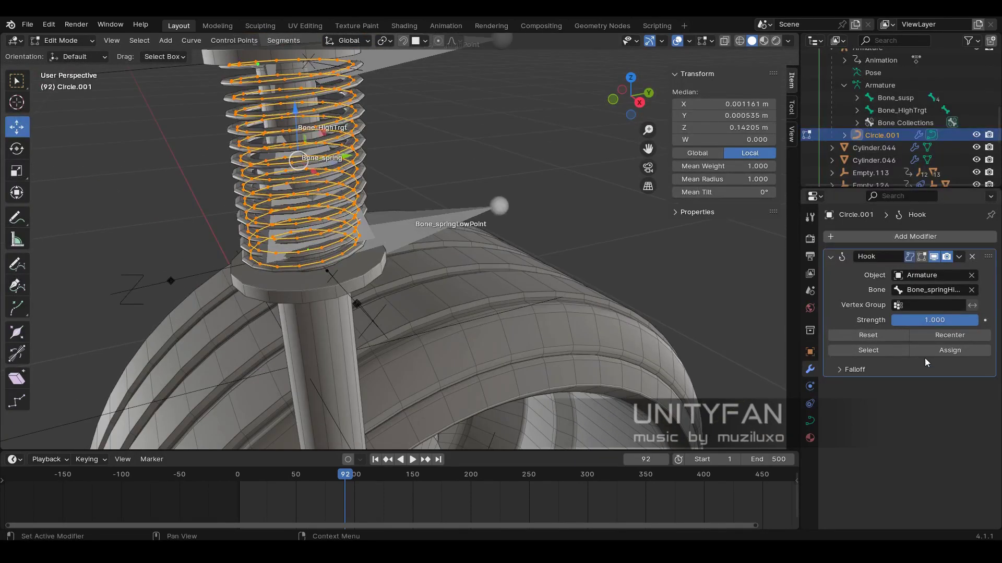
left_click(883, 336)
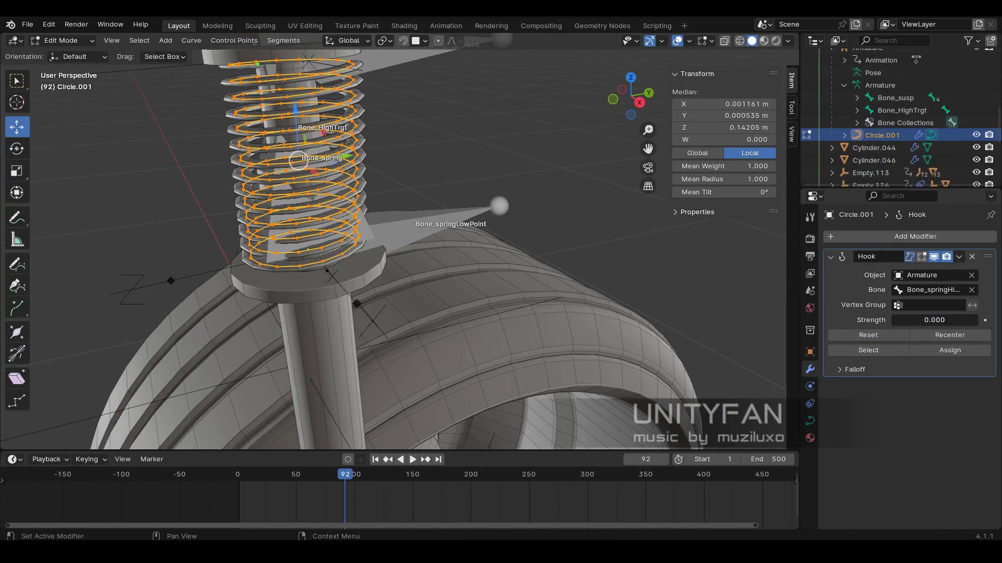
left_click_drag(897, 320, 978, 320)
- Scrub to watch the spring, then adjust the hook in the curve's edit mode
left_click_drag(298, 480, 449, 484)
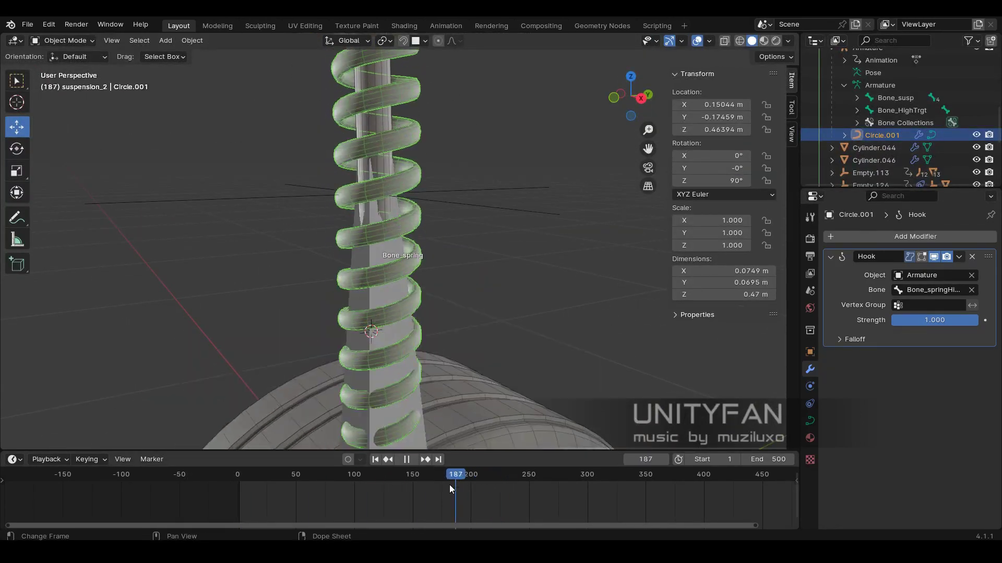
key("Escape")
key("Tab")
left_click(924, 349)
key("Tab")
- Play and scrub the spring animation from frame 32 back to frame 0
left_click(267, 481)
key("space")
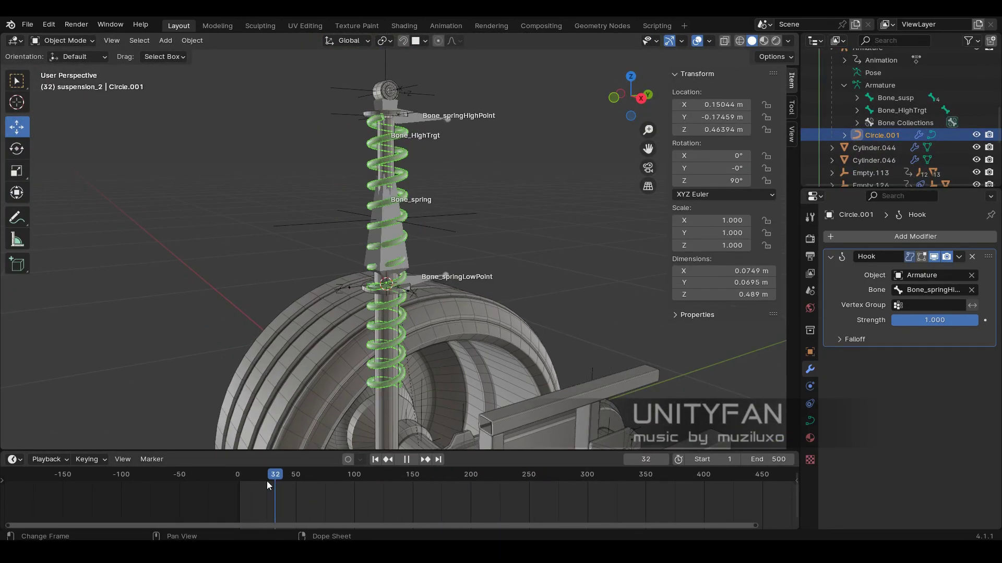
key("space")
middle_click_drag(486, 421, 431, 405, "shift")
left_click_drag(242, 480, 349, 488)
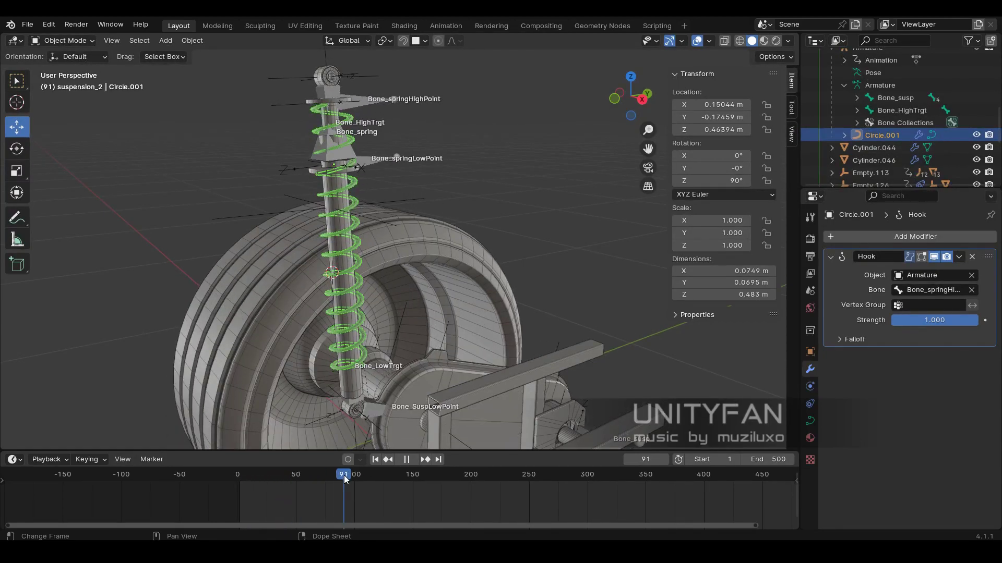
left_click_drag(349, 489, 238, 481)
key("Tab")
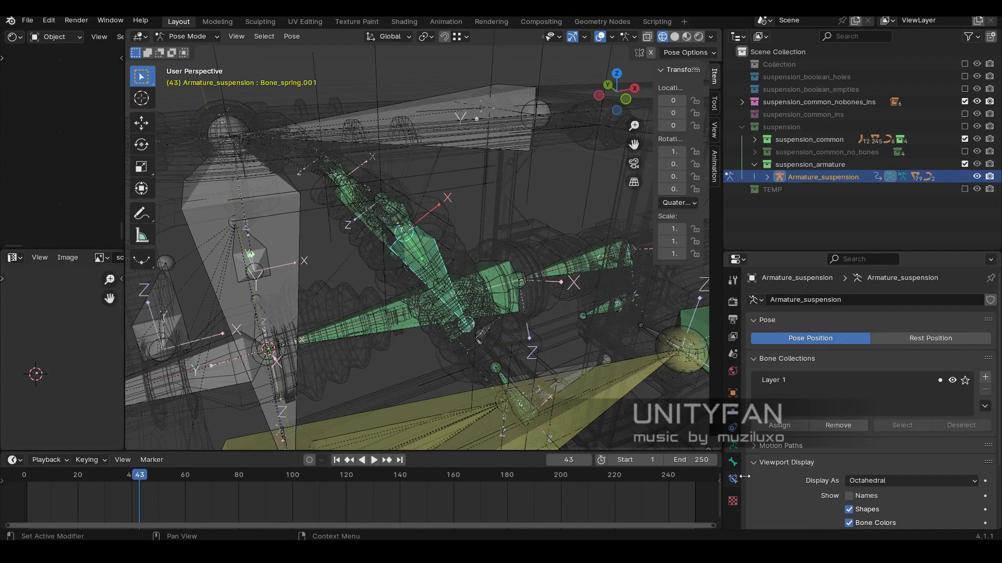
- Inspect the reference spring's Hook modifier and scrub its animation forward a few frames
left_click(733, 411)
key("Tab")
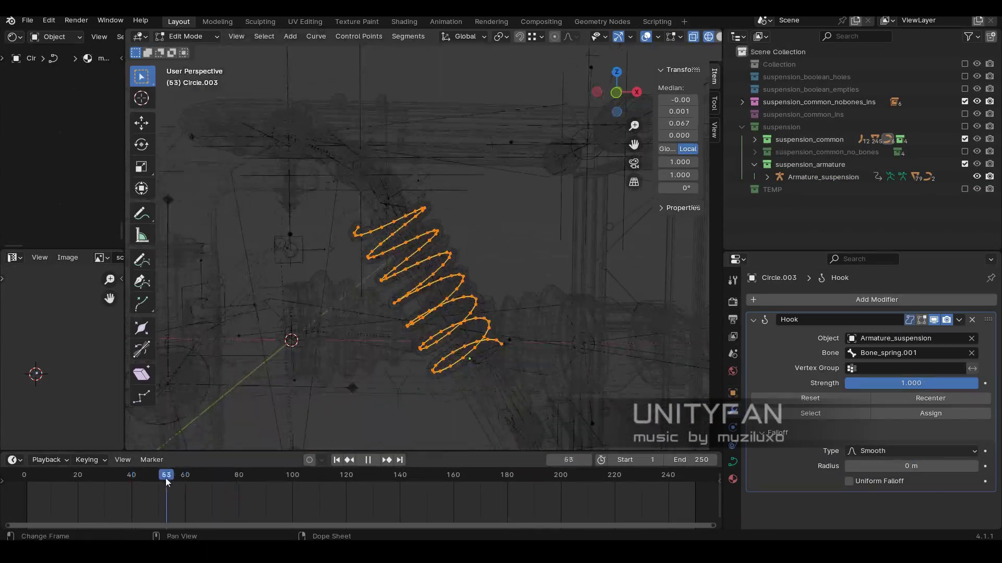
left_click_drag(166, 481, 216, 481)
key("Tab")
- Switch to solid shading and inspect the reference spring's curve shape settings
key("z")
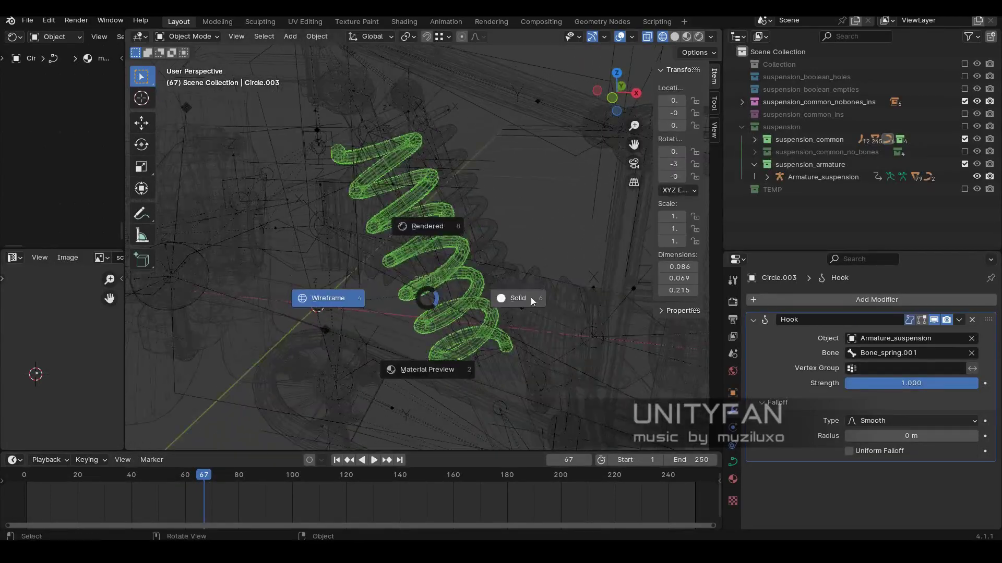
left_click(514, 297)
left_click(733, 463)
scroll(794, 453, "down", 3)
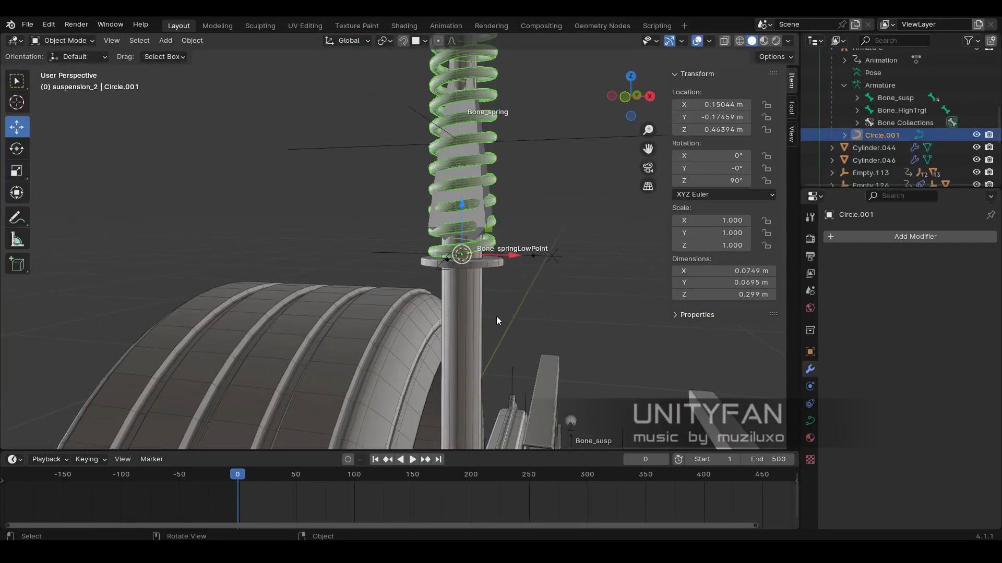
left_click(810, 421)
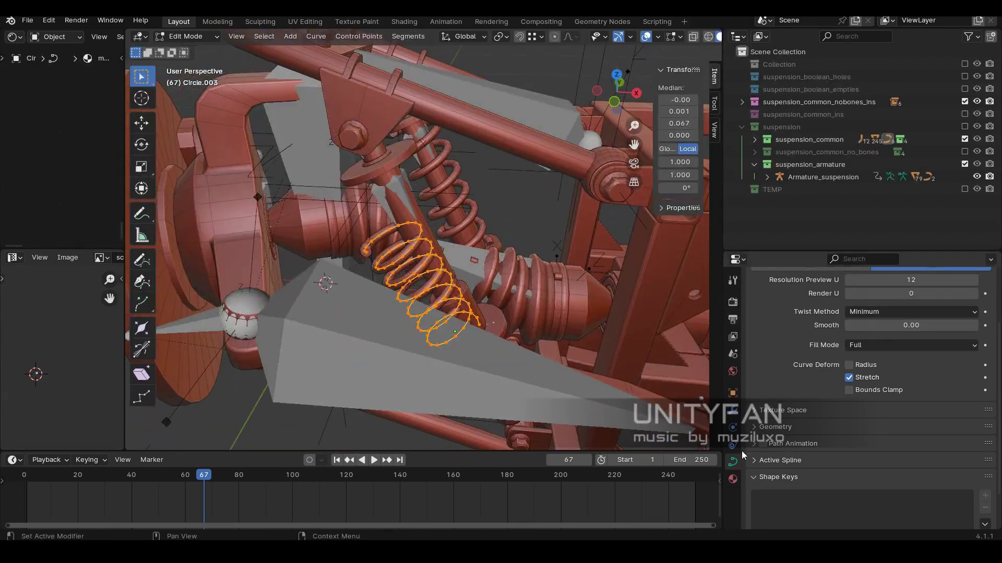
key("Tab")
key("Tab")
key("Tab")
key("Tab")
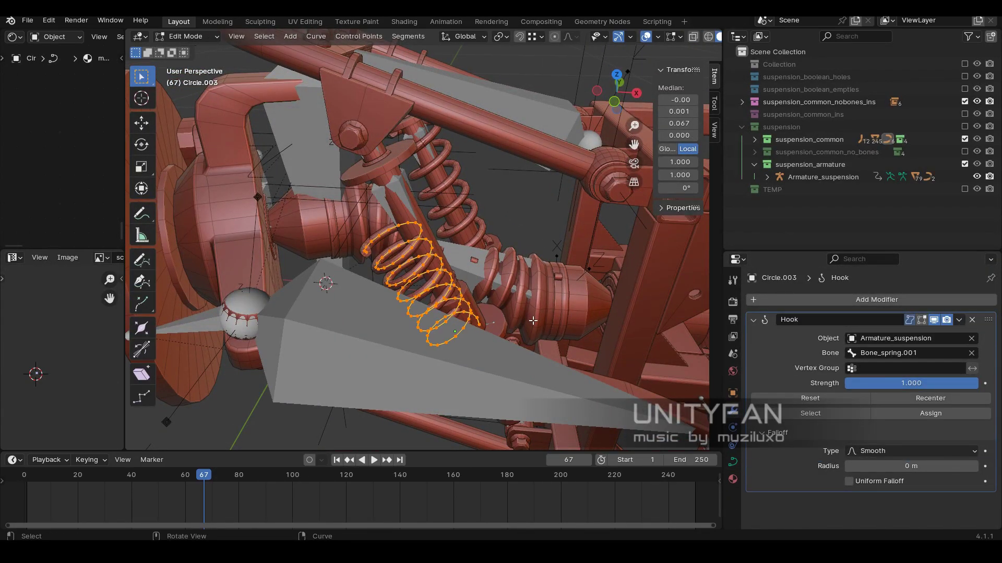
key("Tab")
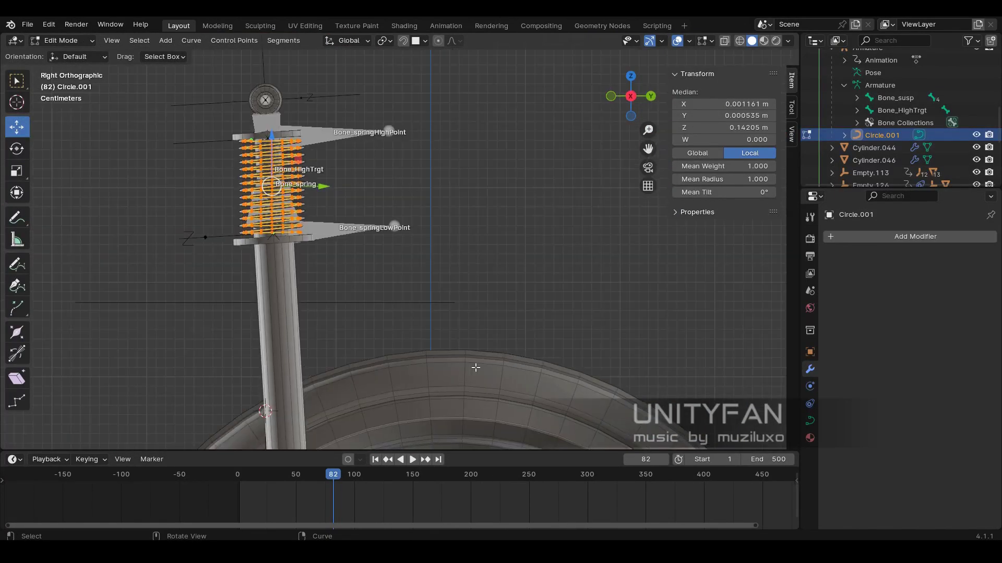
key("KP_Decimal")
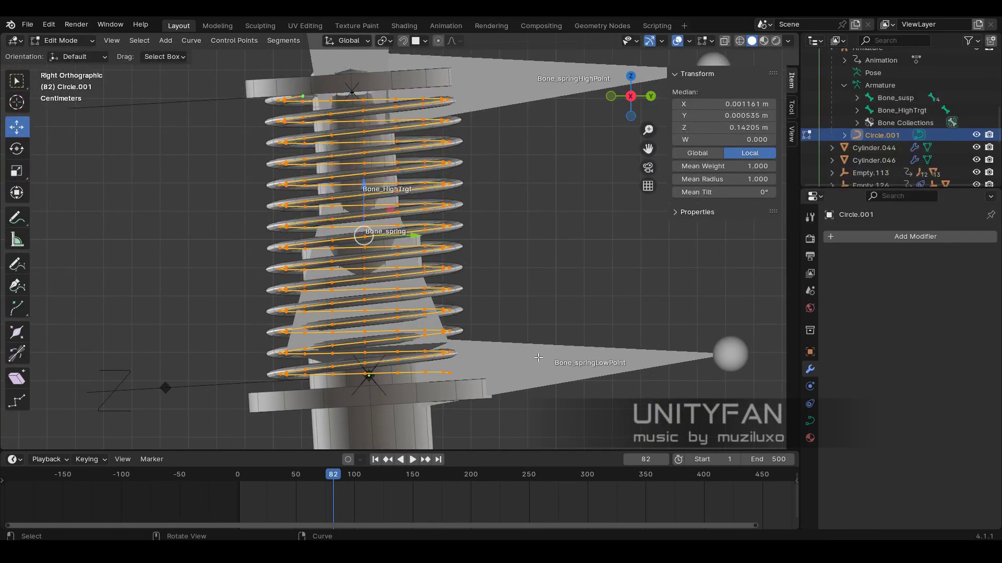
key("r")
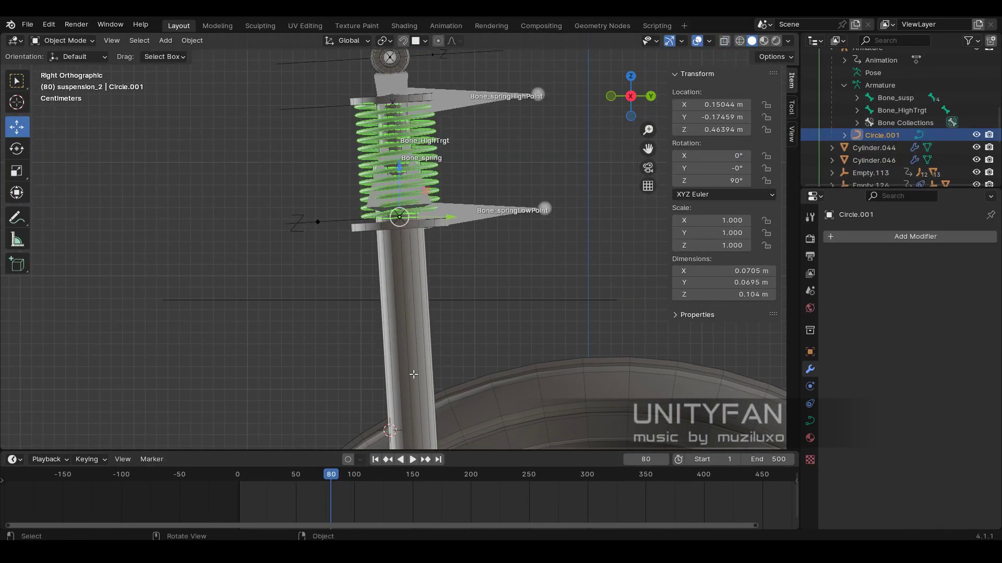
middle_click_drag(413, 375, 459, 261)
left_click(471, 243)
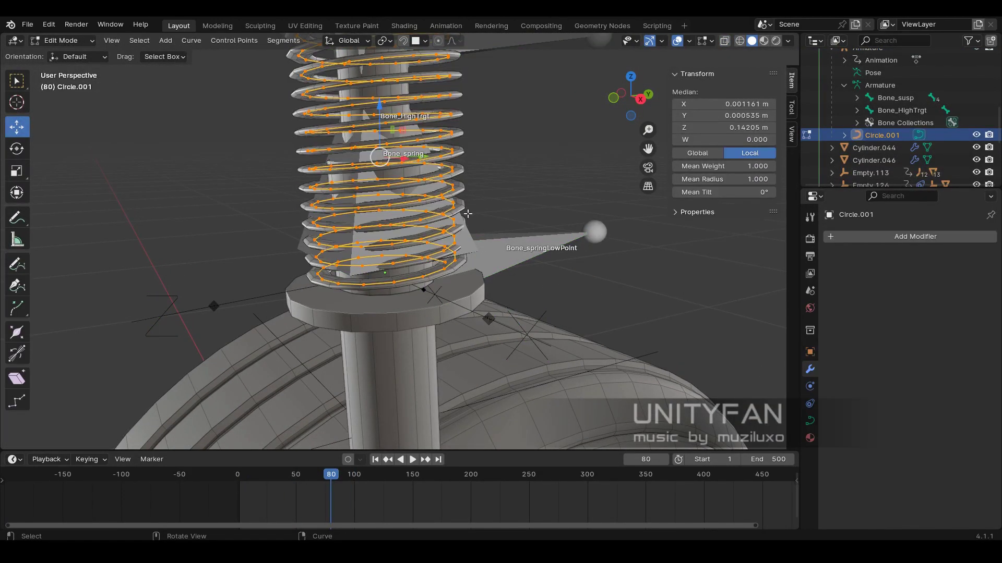
left_click(809, 404)
left_click(810, 437)
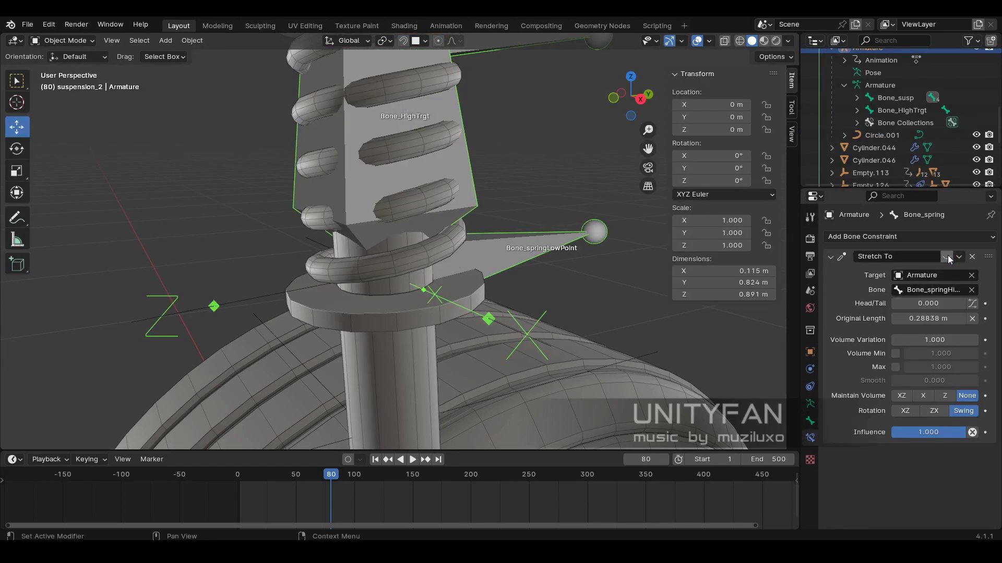
left_click(882, 135)
key("Tab")
- Add a Hook modifier to the spring curve targeting the Armature's Bone_springHighPoint
left_click(810, 403)
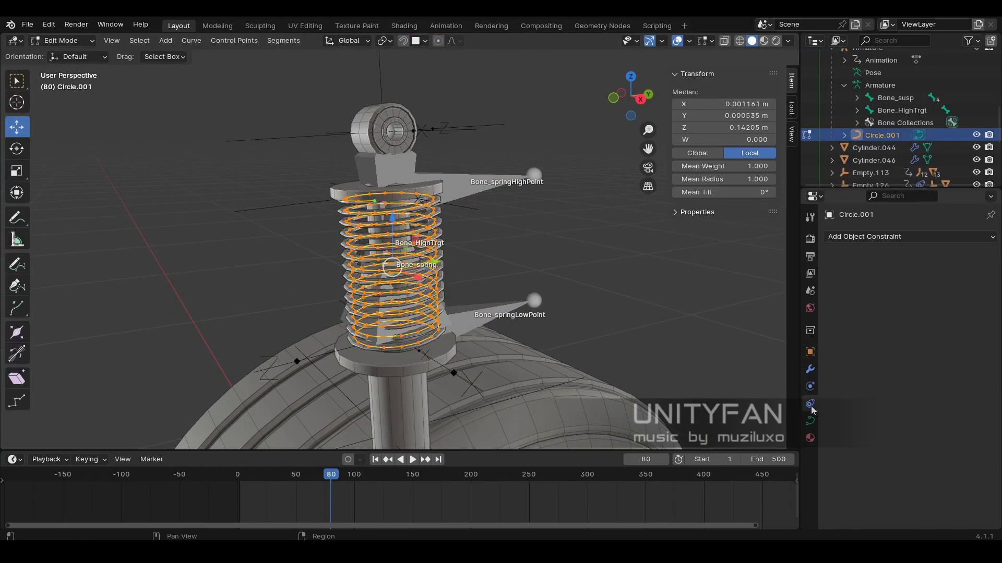
left_click(809, 420)
left_click(809, 369)
left_click(898, 237)
left_click(761, 272)
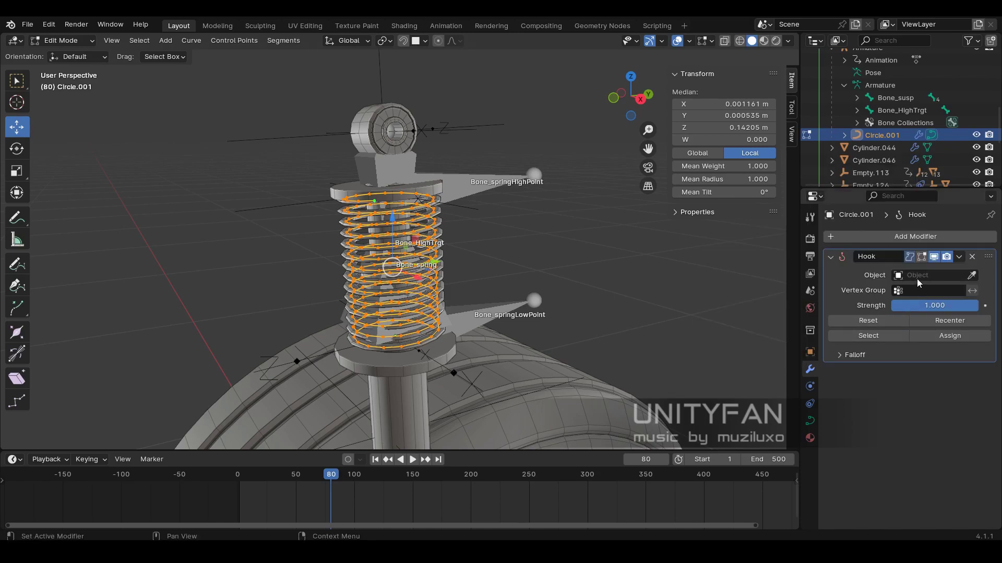
left_click(925, 290)
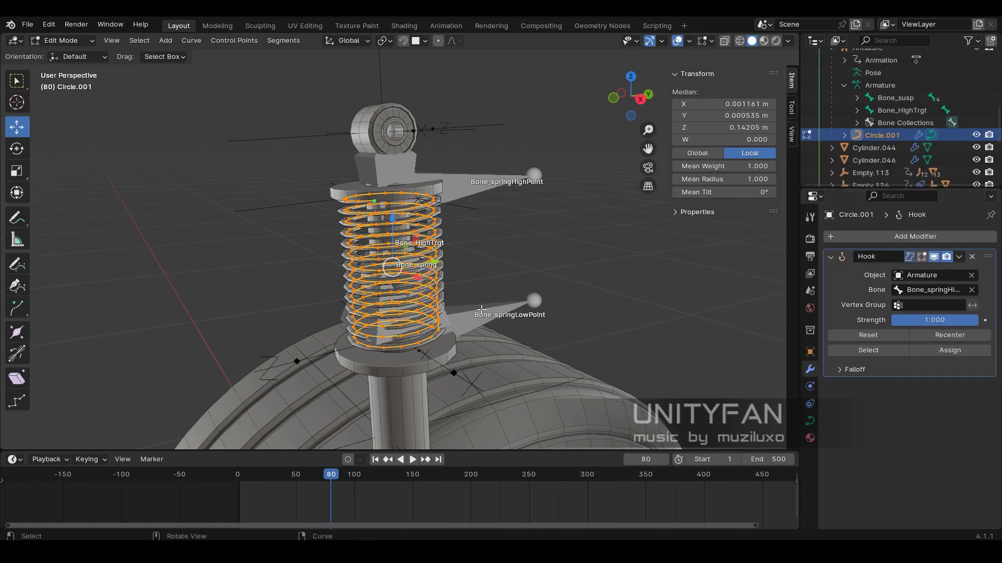
- Scrub and play the animation to test the hooked spring from several angles
key("Tab")
left_click_drag(293, 487, 429, 496)
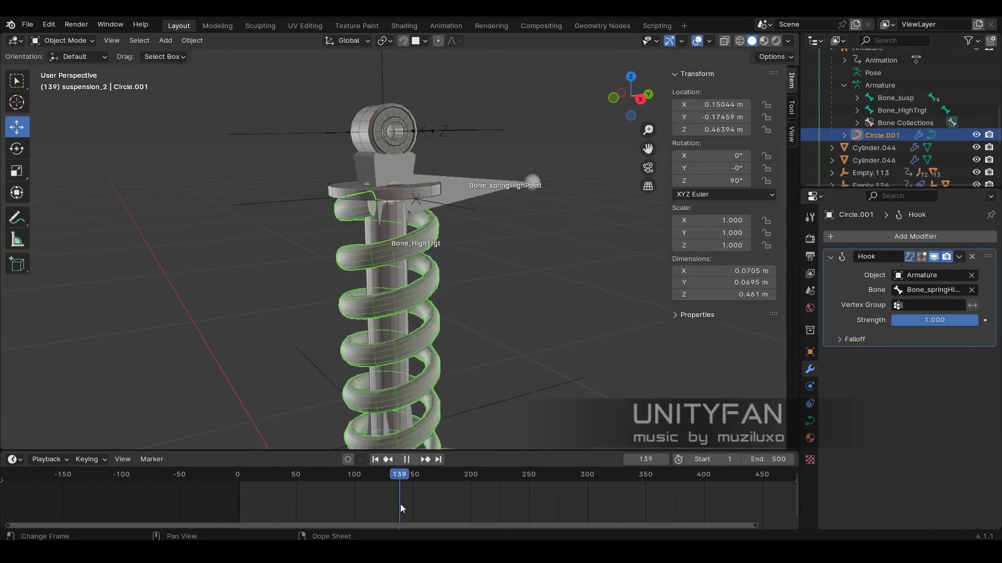
middle_click_drag(449, 318, 437, 330)
key("space")
middle_click_drag(560, 355, 348, 293)
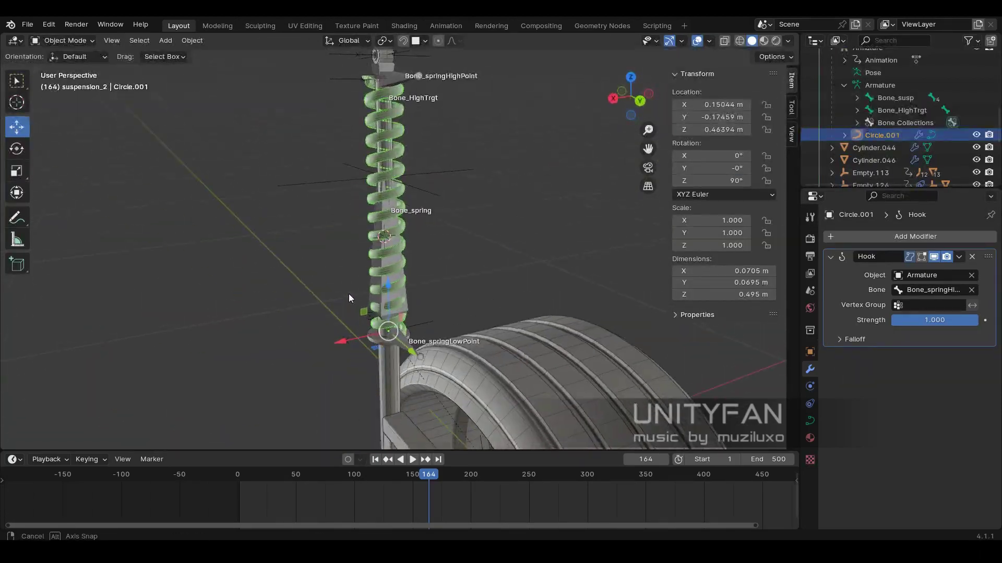
left_click(255, 487)
scroll(400, 383, "up", 3)
- Clear the spring's parent and return the animation to frame 0
key("alt+p")
left_click(362, 384)
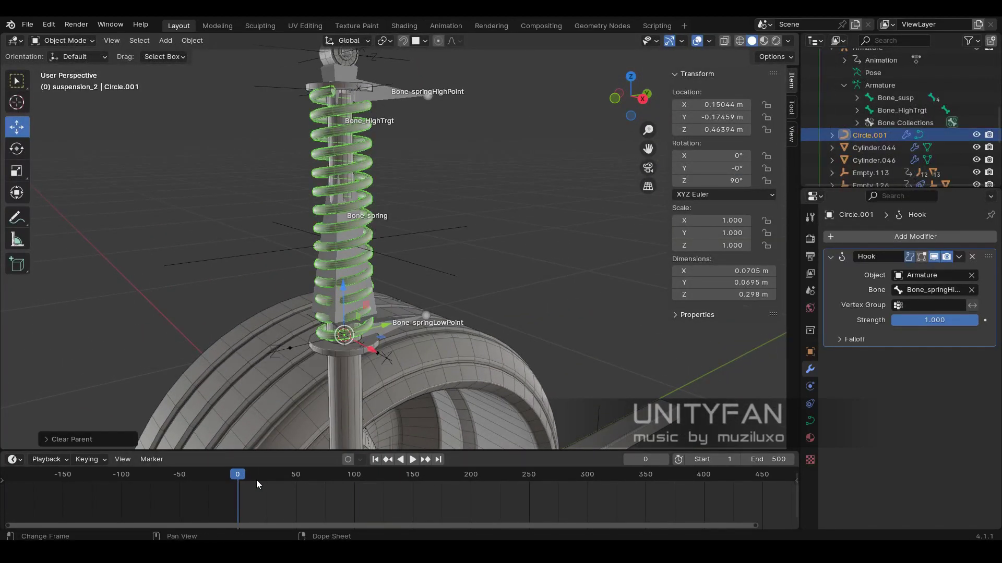
left_click(467, 478)
left_click(237, 482)
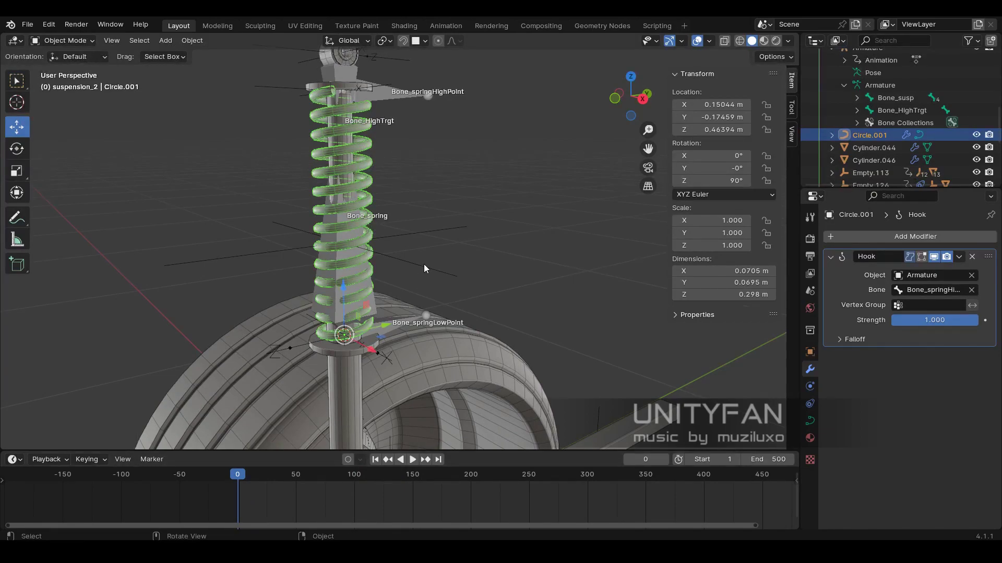
- Assign the spring's points to the hook and play through frame 161 to test it
key("Tab")
scroll(491, 322, "up", 1)
left_click(949, 350)
key("Tab")
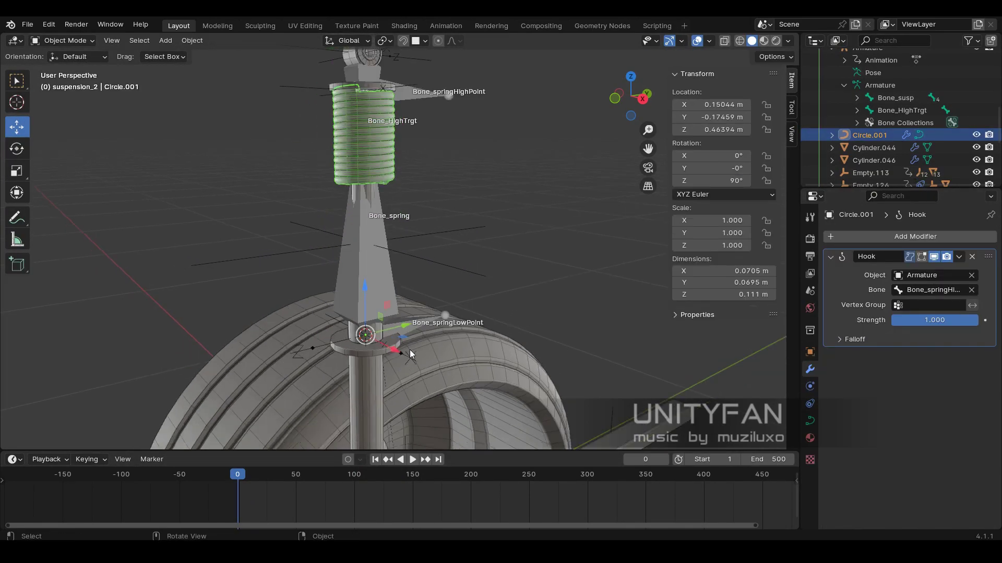
key("space")
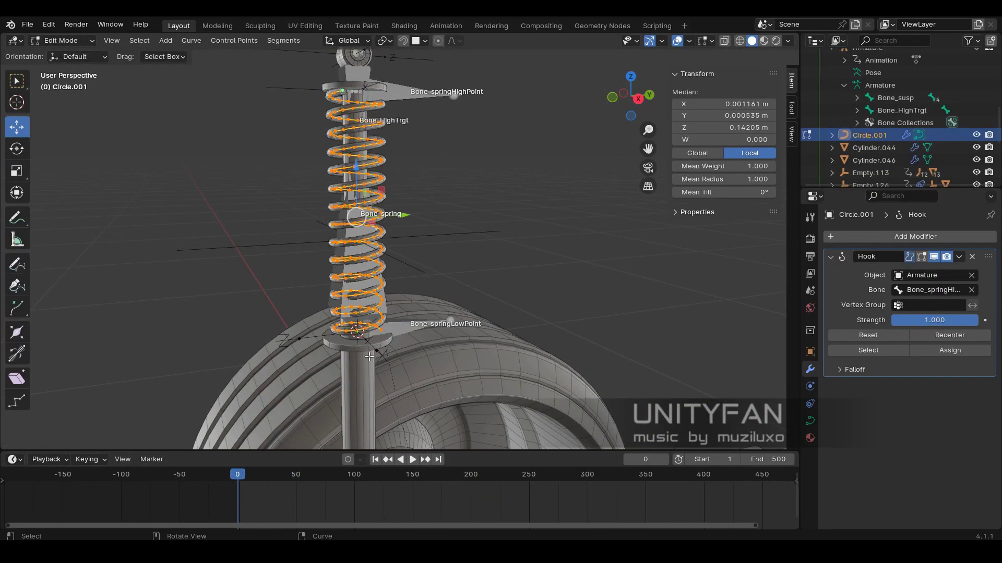
left_click(433, 476)
mouse_move(433, 474)
left_mouse_down()
mouse_move(213, 488)
mouse_move(323, 491)
mouse_move(436, 476)
left_mouse_up()
key("space")
- Adjust the hook in edit mode again and replay, scrubbing back to frame 114
key("Tab")
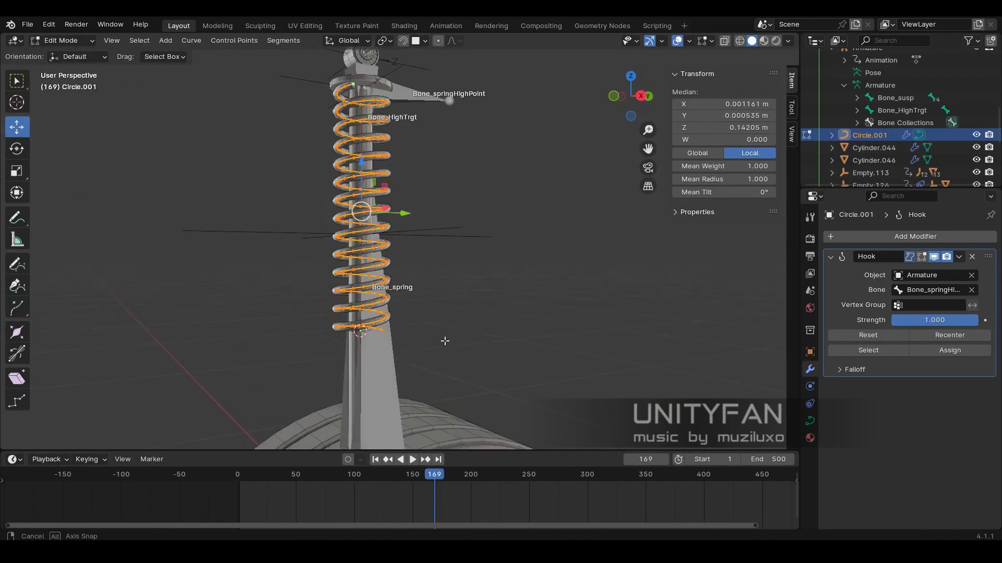
scroll(468, 307, "up", 3)
left_click(933, 351)
key("Tab")
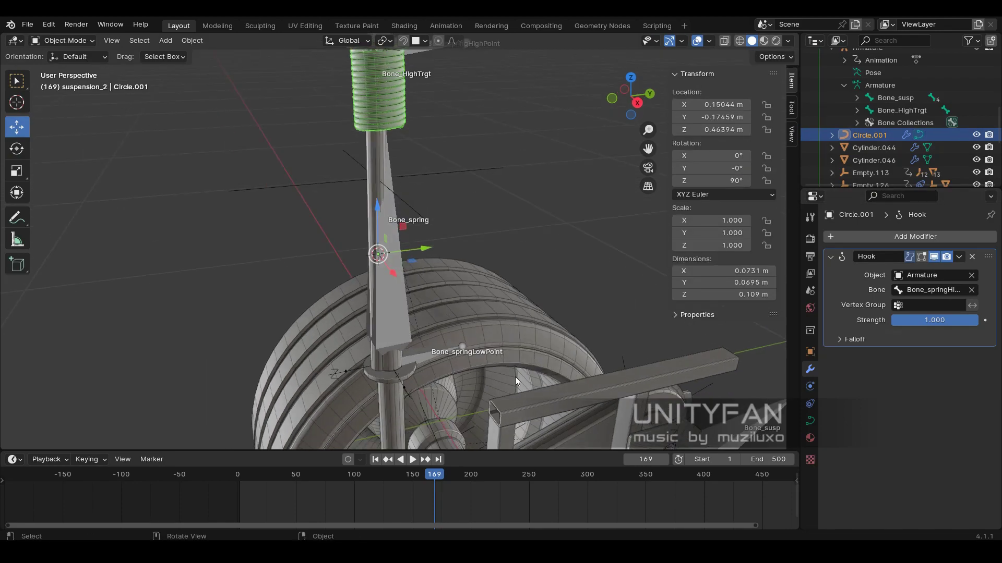
key("space")
left_click_drag(433, 476, 378, 477)
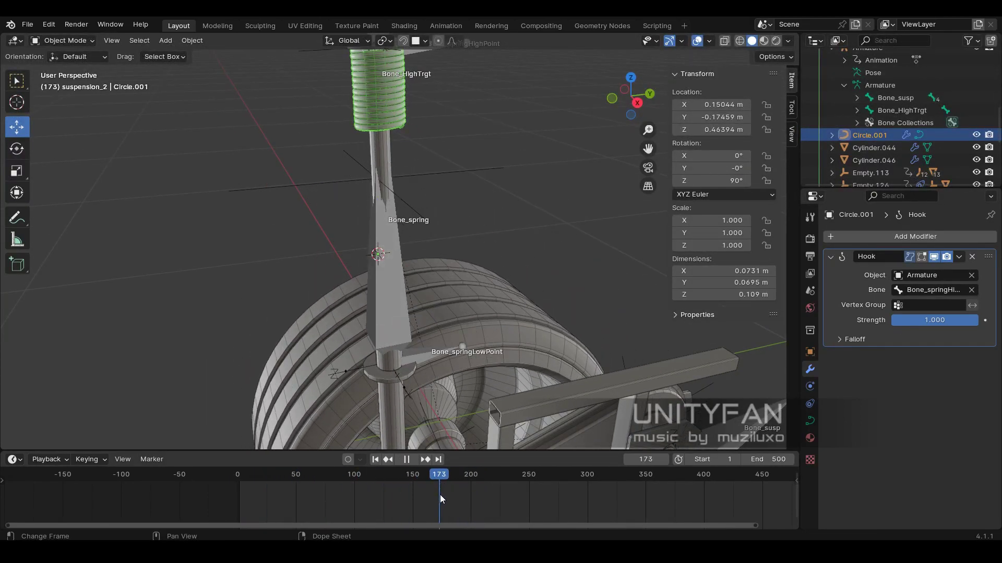
- Leave point editing and remove the Hook modifier from the spring
key("Tab")
left_click(945, 353)
key("Tab")
left_click(302, 475)
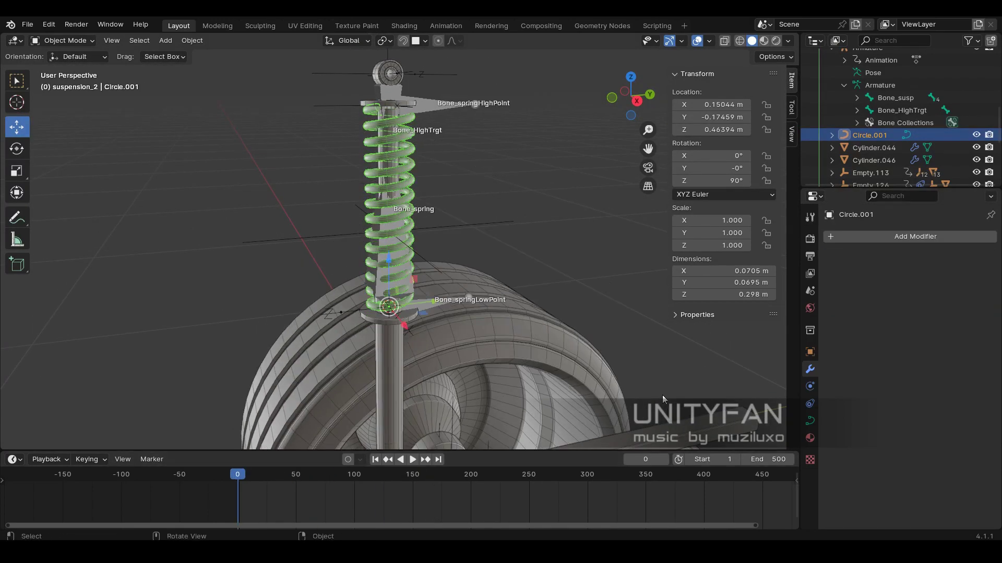
- Add a Hook modifier driven by the Armature and scrub to frame 40 to test it
left_click(769, 277)
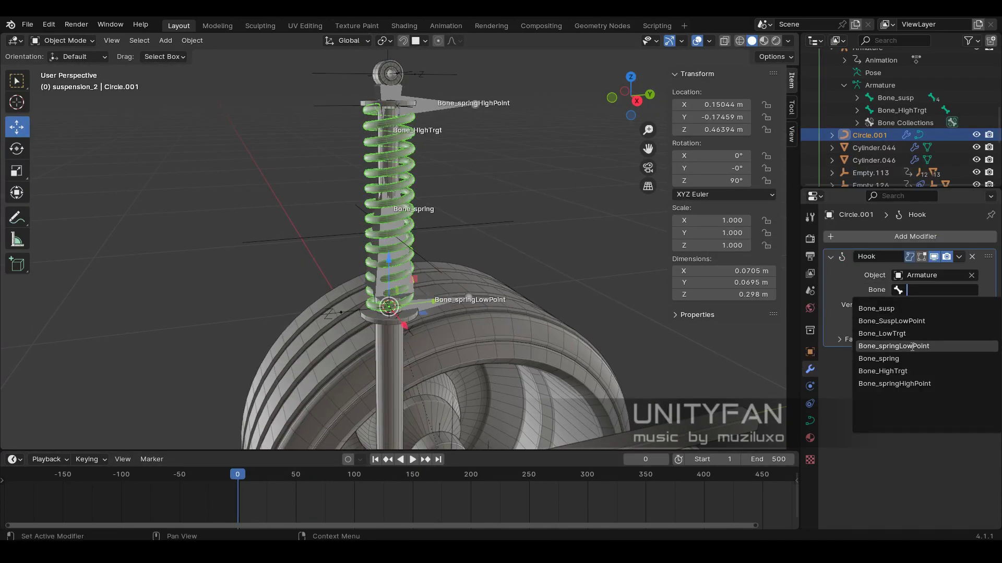
key("Tab")
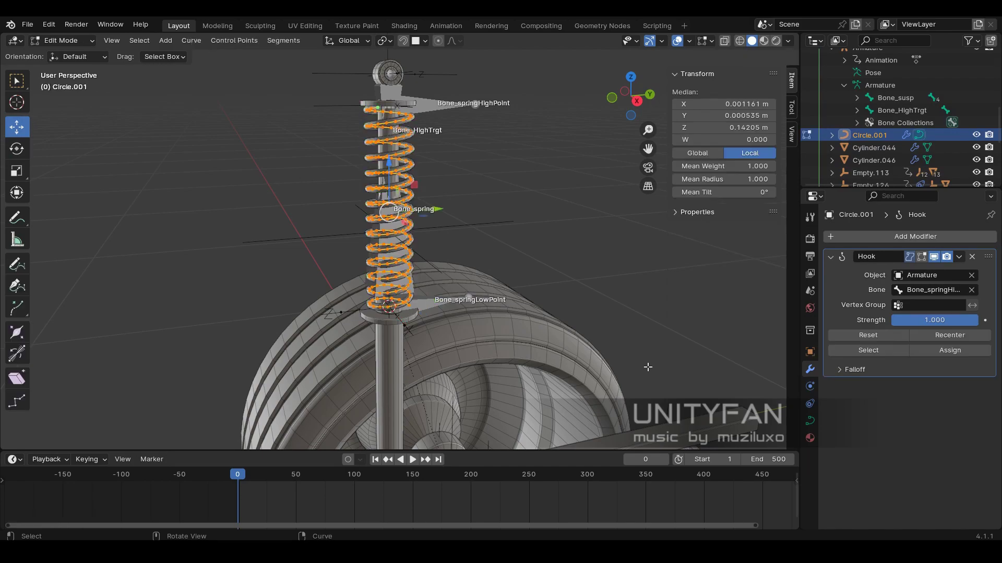
key("Tab")
mouse_move(256, 468)
left_mouse_down()
mouse_move(283, 480)
mouse_move(333, 480)
mouse_move(237, 485)
mouse_move(324, 501)
mouse_move(240, 506)
left_mouse_up()
key("Tab")
key("Tab")
middle_click_drag(590, 376, 577, 346)
- Assign the spring points to the hook, test by scrubbing, then undo to remove it
key("Tab")
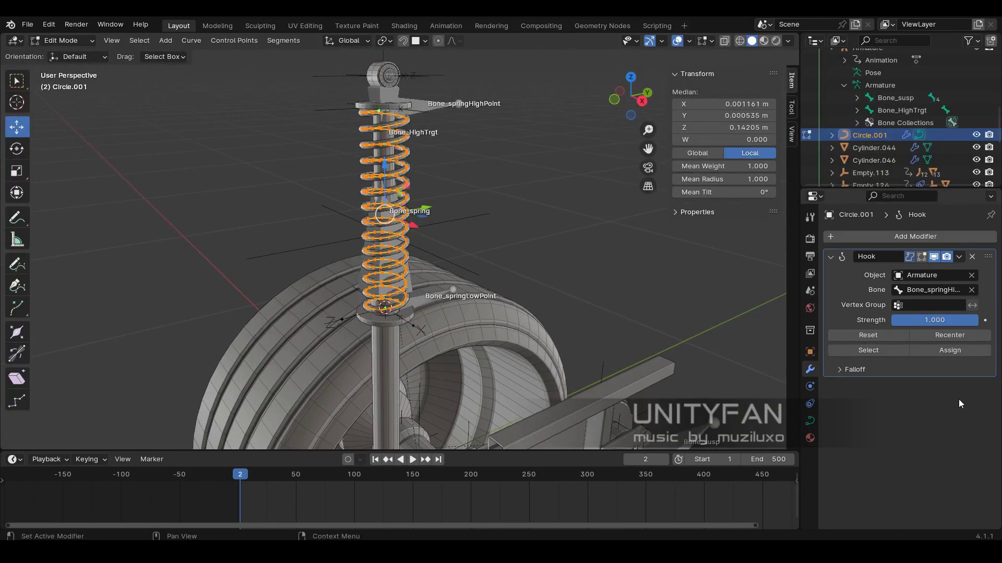
key("Tab")
left_click_drag(240, 474, 309, 474)
key("Tab")
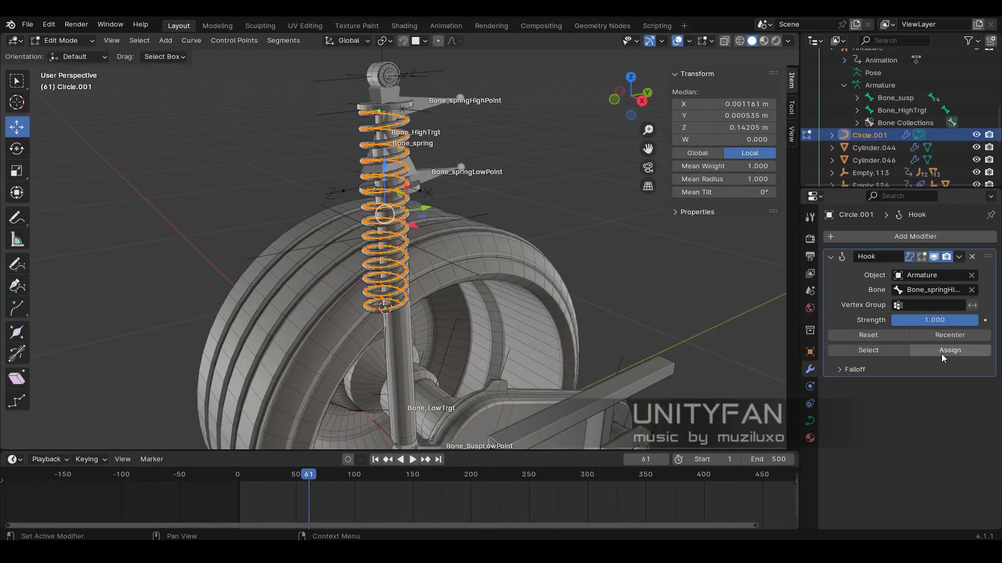
left_click(941, 354)
key("Tab")
mouse_move(574, 339)
middle_mouse_down()
mouse_move(452, 334)
mouse_move(678, 313)
middle_mouse_up()
key("ctrl+z")
key("ctrl+z")
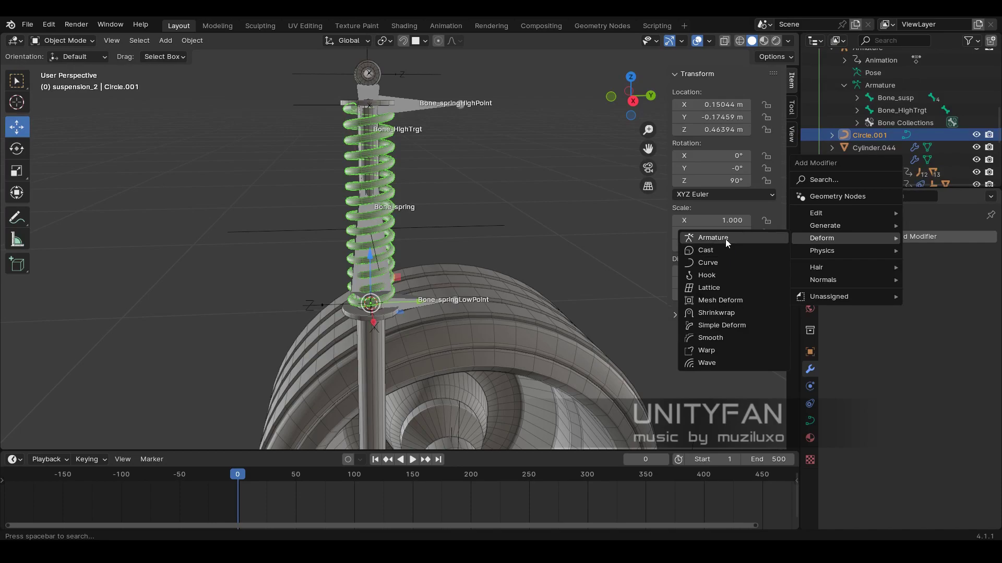
- Add a deform modifier to the spring pointing at the Armature and open its bone list
left_click(725, 239)
left_click(933, 275)
left_click(918, 299)
middle_click_drag(521, 313, 422, 286)
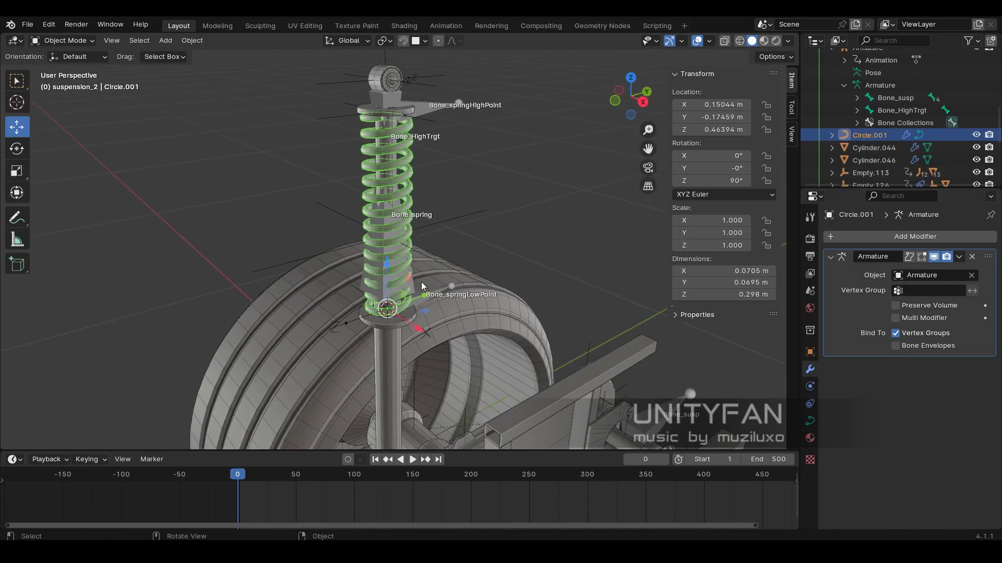
key("Tab")
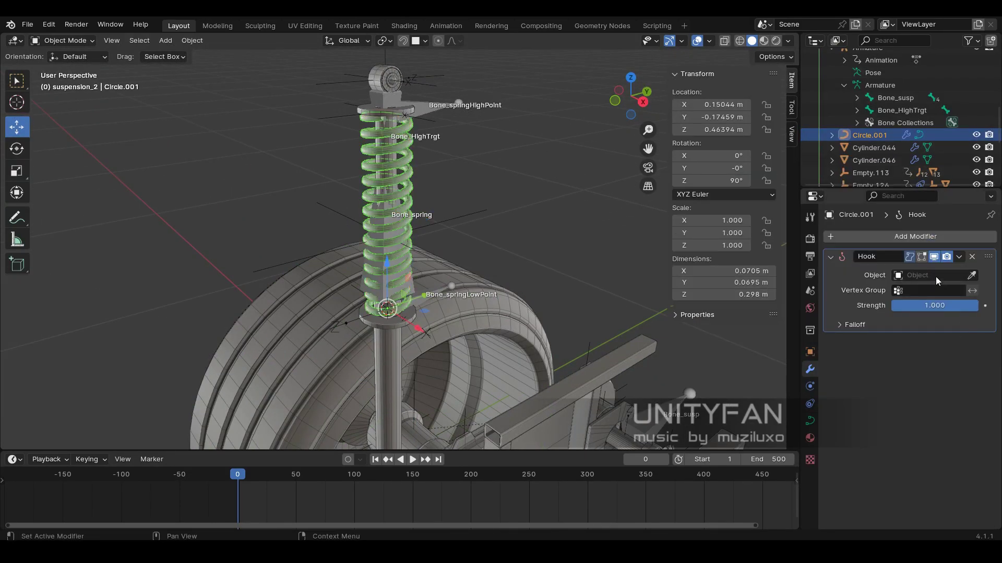
left_click(925, 290)
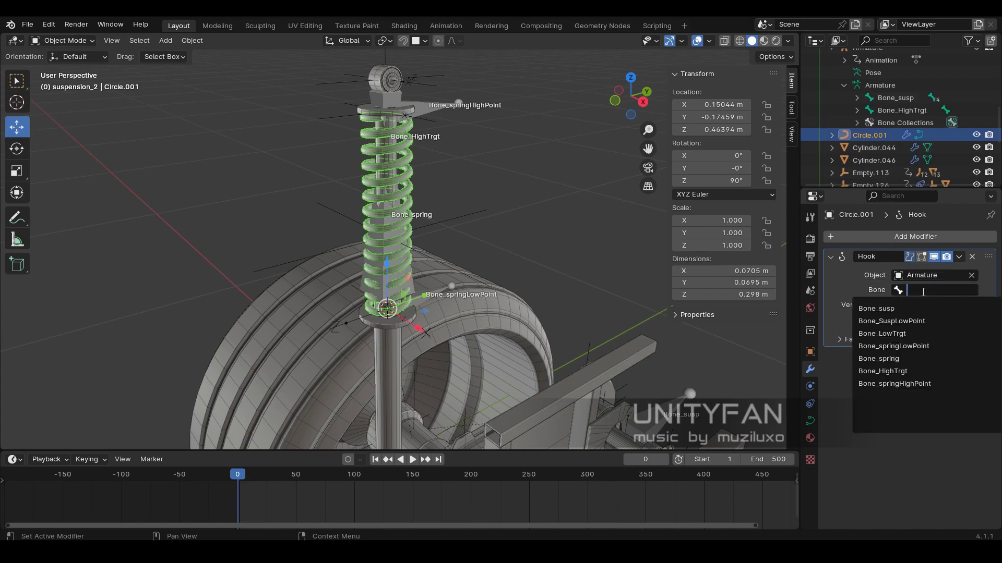
- Test the spring by playing and scrubbing the animation through frame 77 and back to 0
key("Tab")
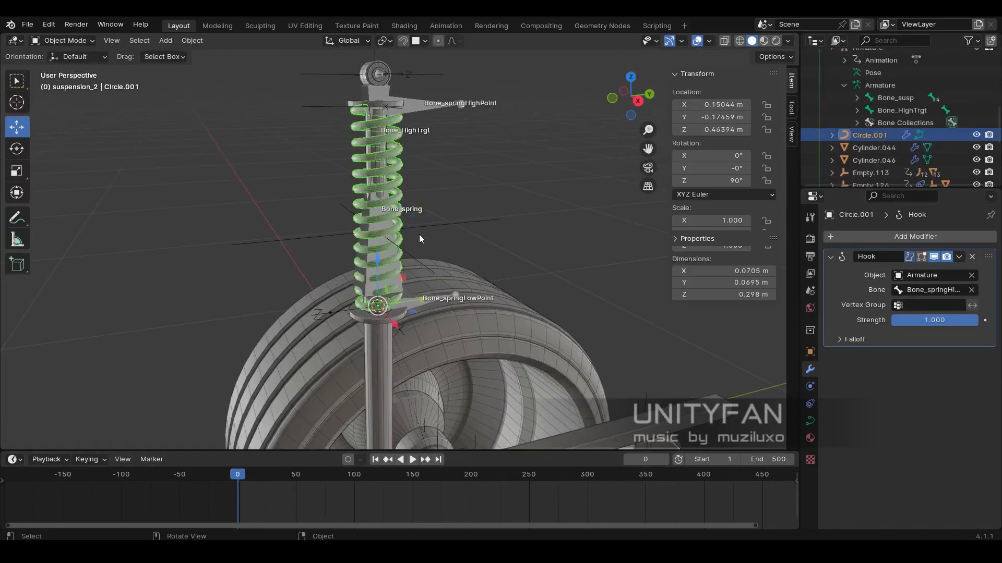
key("Tab")
key("Tab")
mouse_move(240, 477)
left_mouse_down()
mouse_move(274, 488)
mouse_move(343, 481)
left_mouse_up()
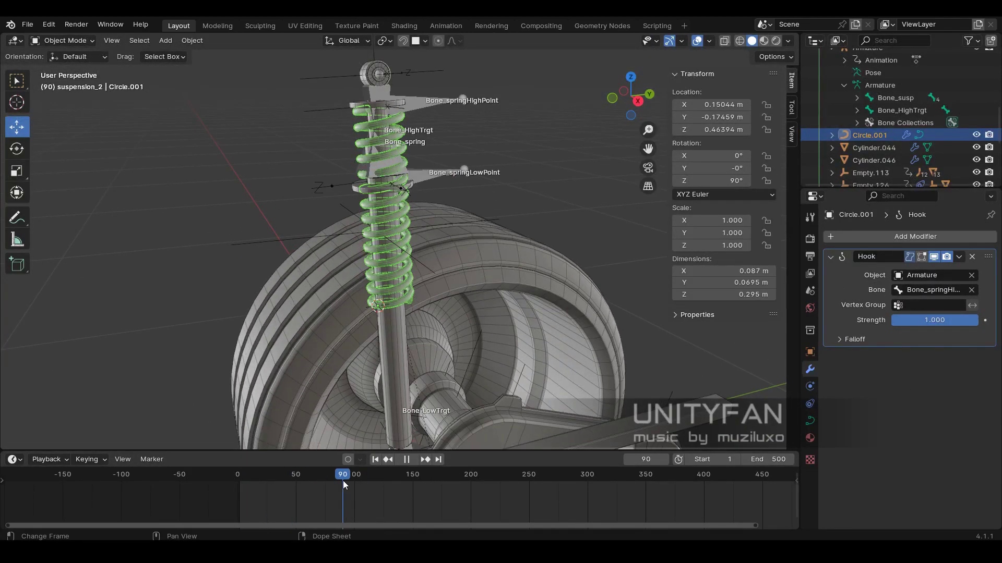
key("Tab")
key("Tab")
left_click(414, 462)
key("Tab")
left_click(437, 481)
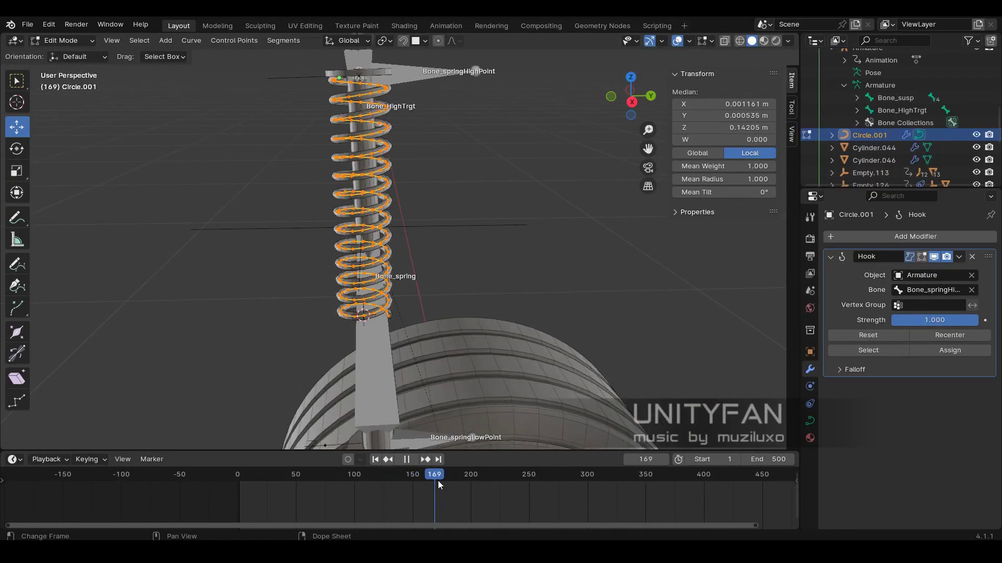
left_click(328, 481)
key("space")
key("Tab")
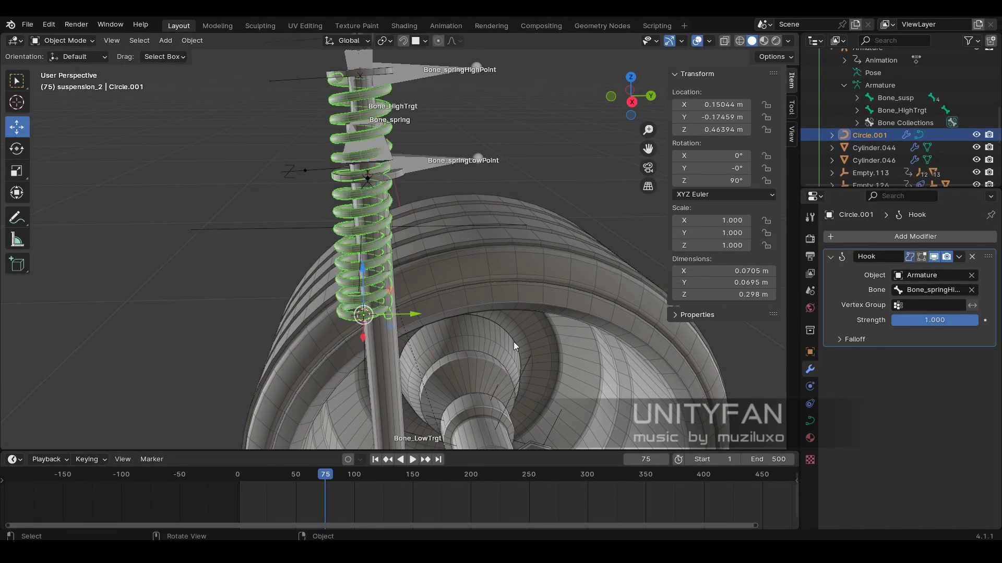
left_click_drag(384, 475, 238, 474)
- Add a Hook modifier targeting the Armature, pick a bone, and check frame 84
left_click(965, 236)
left_click(734, 269)
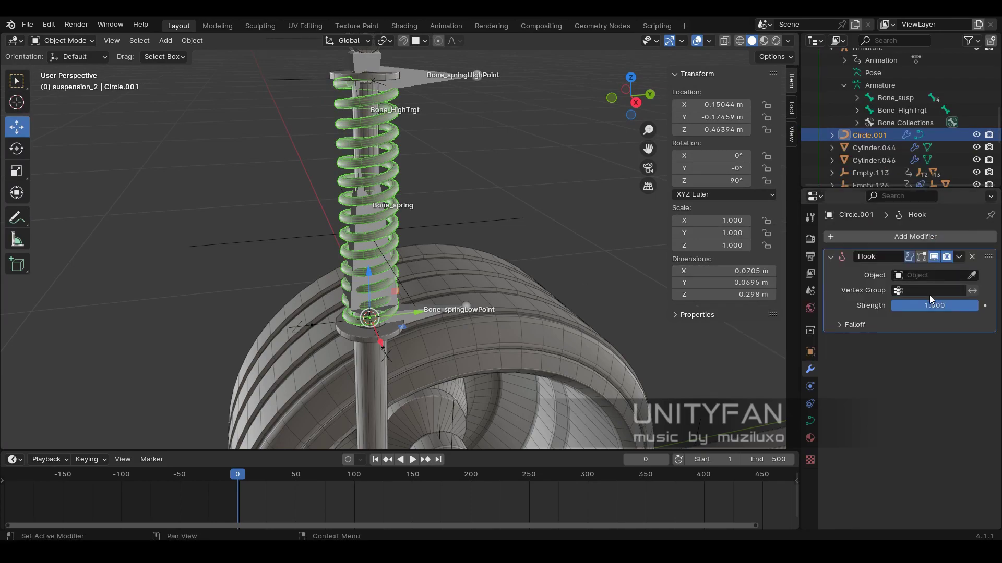
left_click(934, 275)
left_click(922, 293)
left_click(324, 474)
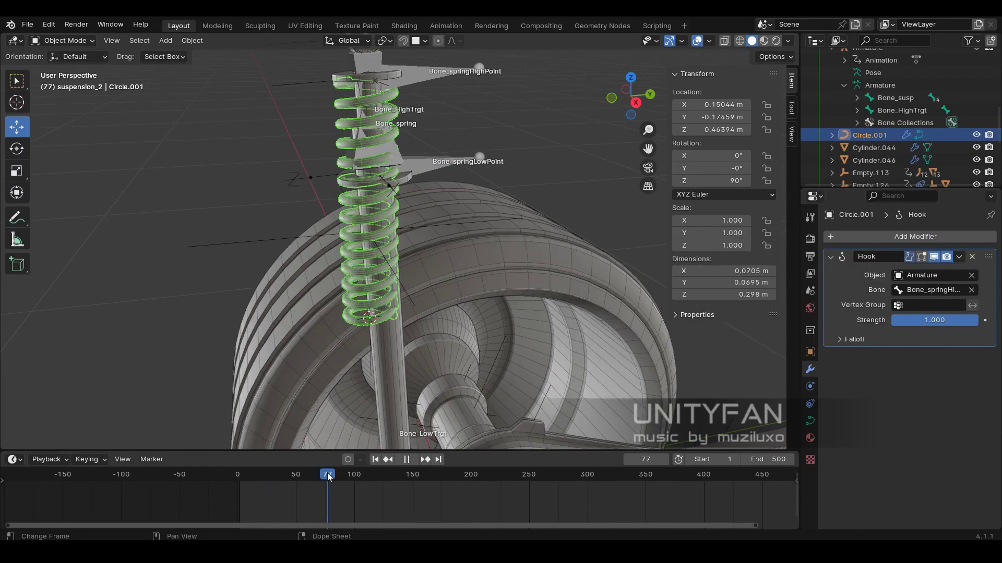
left_click(237, 474)
key("Tab")
key("Tab")
left_click_drag(308, 474, 336, 474)
key("Tab")
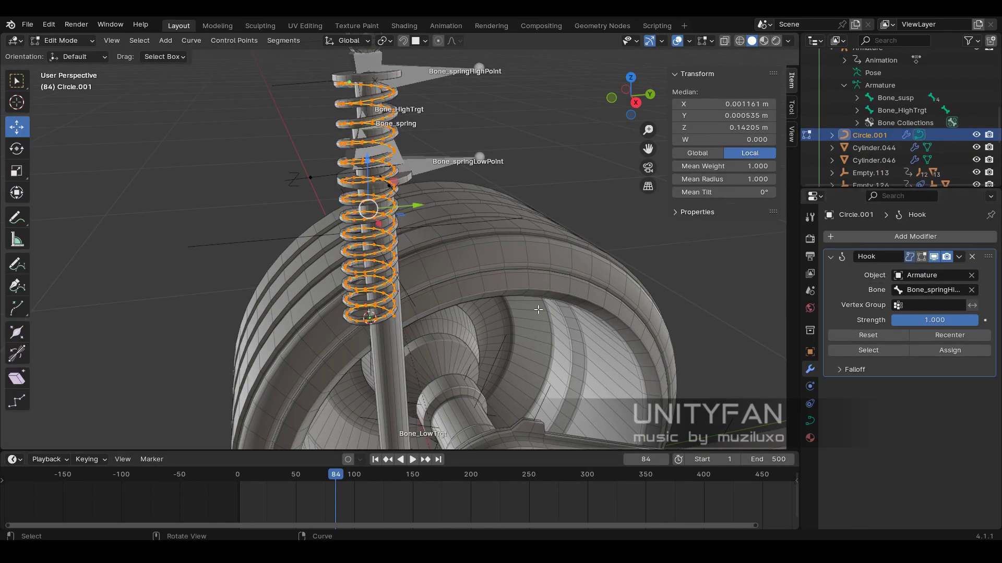
key("Tab")
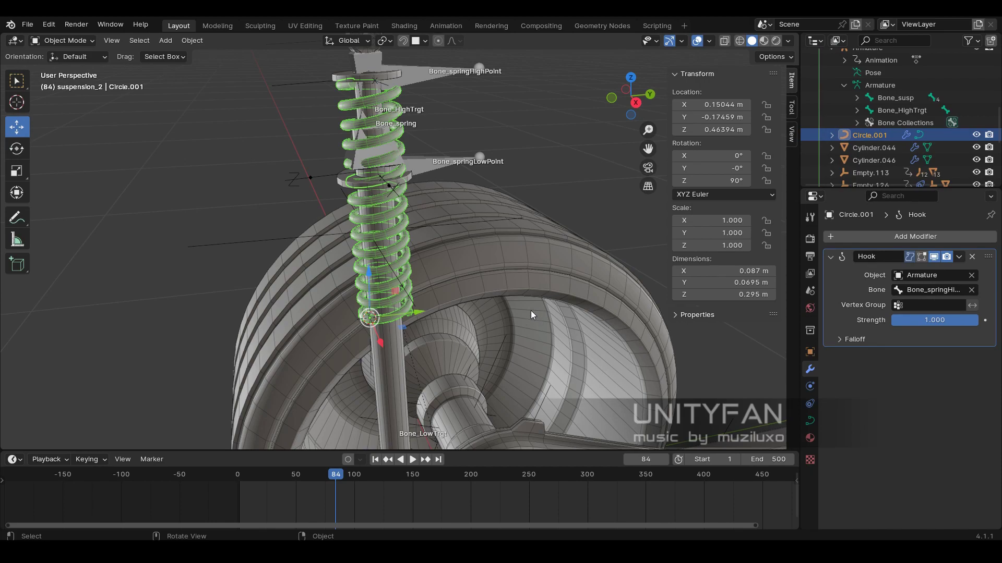
- Hook the spring to Bone_spring and return to the first frame
left_click(934, 290)
left_click(926, 359)
middle_click_drag(524, 337, 539, 339)
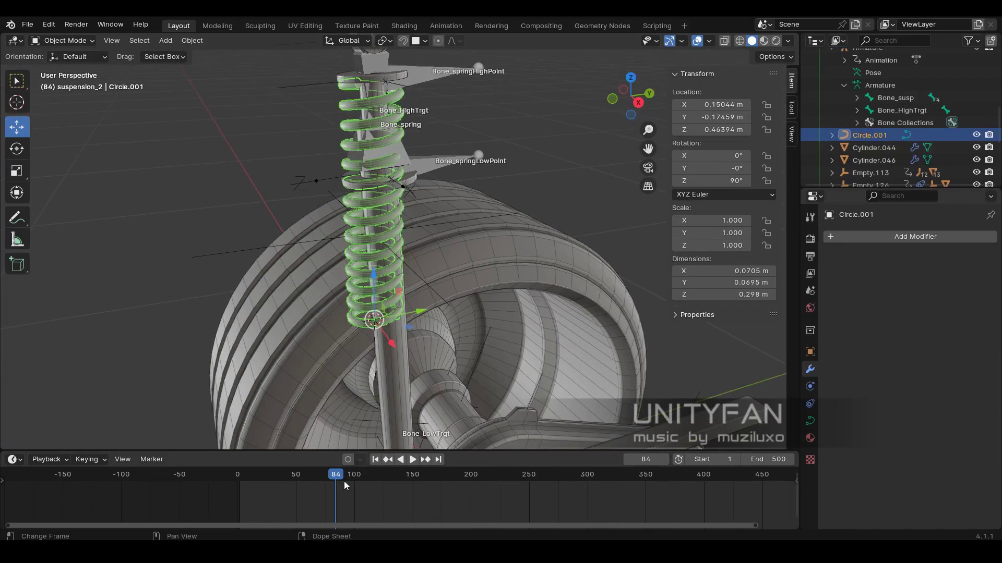
left_click(237, 483)
key("shift+a")
- Add a new Hook to the Armature's Bone_spring, assign the points, and play to test
left_click(917, 280)
left_click(934, 290)
left_click(891, 362)
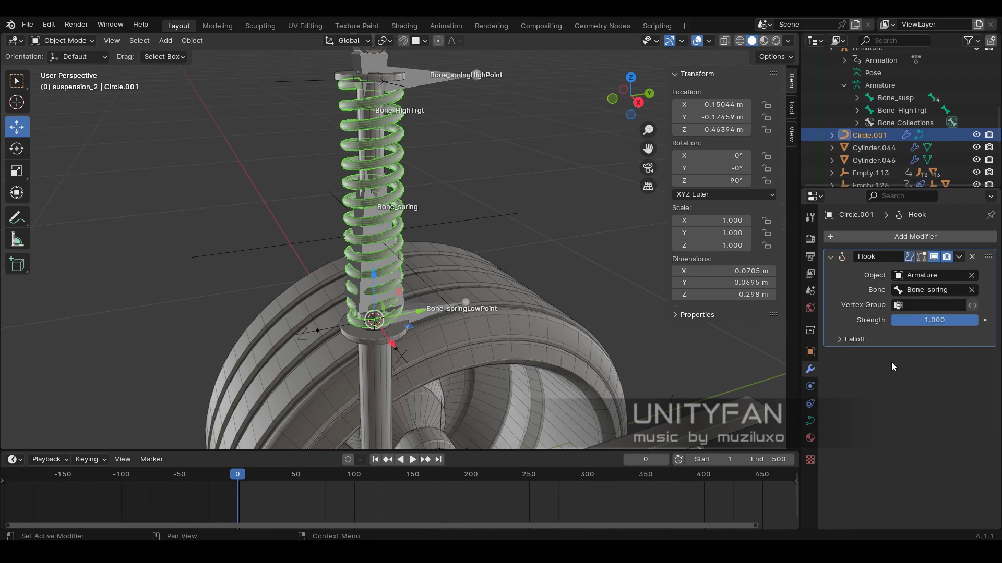
key("Tab")
key("Tab")
key("space")
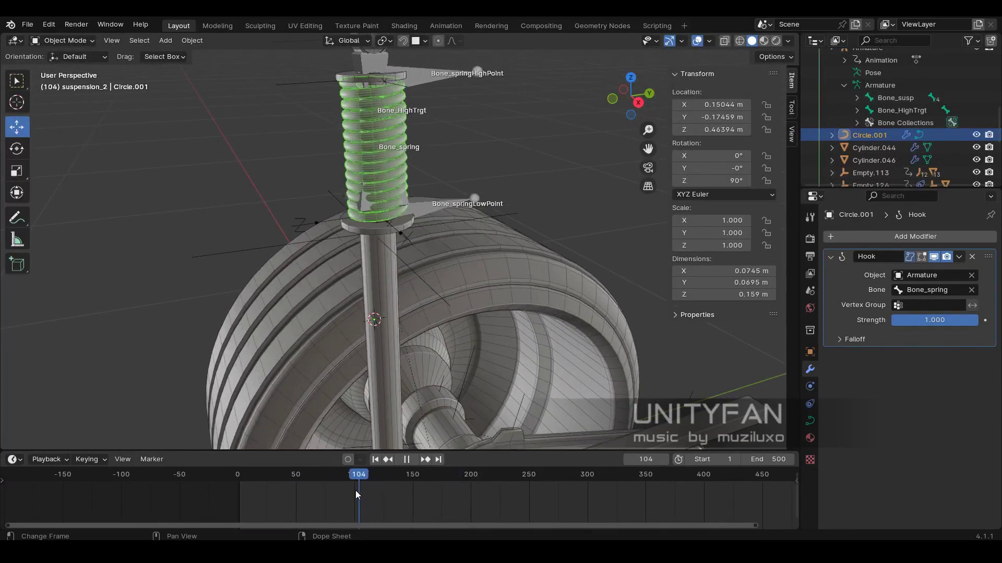
mouse_move(375, 365)
middle_mouse_down()
mouse_move(434, 297)
mouse_move(527, 245)
middle_mouse_up()
key("space")
scroll(910, 122, "up", 2)
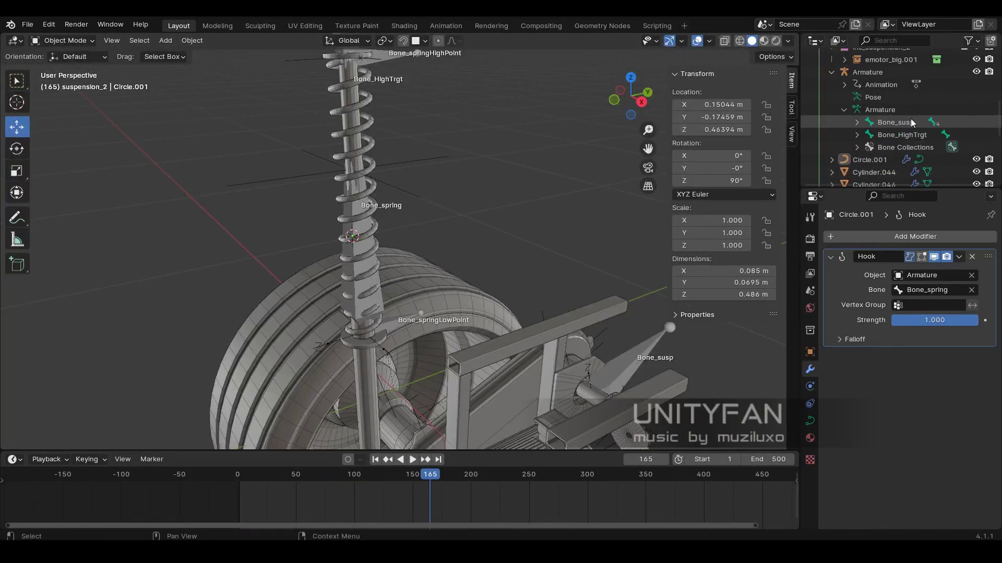
- Hide the Armature and switch the viewport to Material Preview at frame 0
left_click(832, 72)
key("z")
left_click(544, 318)
middle_click_drag(543, 317, 482, 310)
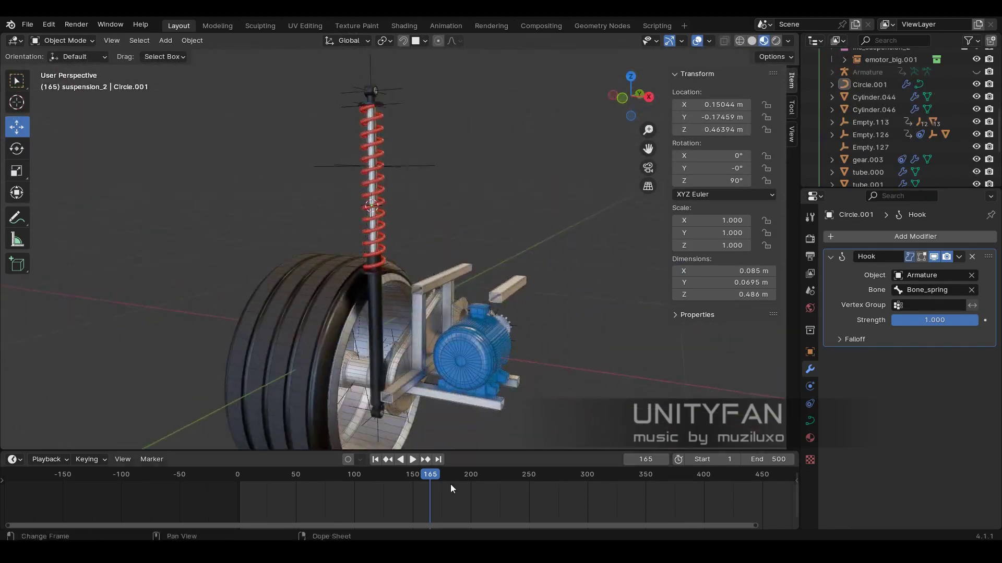
left_click_drag(450, 484, 237, 483)
- Inspect the spring at frame 58 from close and wide angles
middle_click_drag(292, 313, 365, 235)
left_click(354, 95)
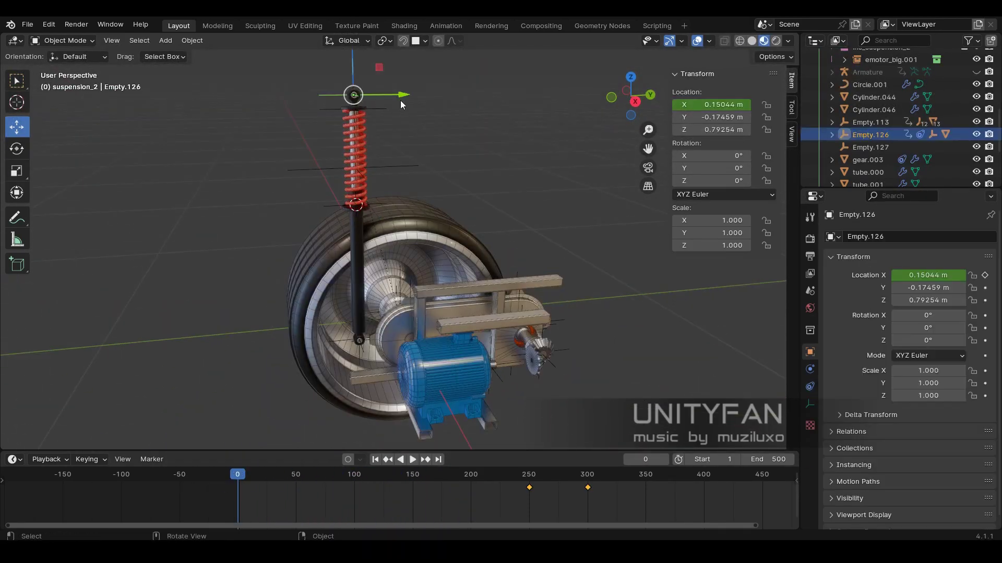
left_click(533, 148)
mouse_move(280, 484)
left_mouse_down()
mouse_move(521, 484)
mouse_move(305, 485)
left_mouse_up()
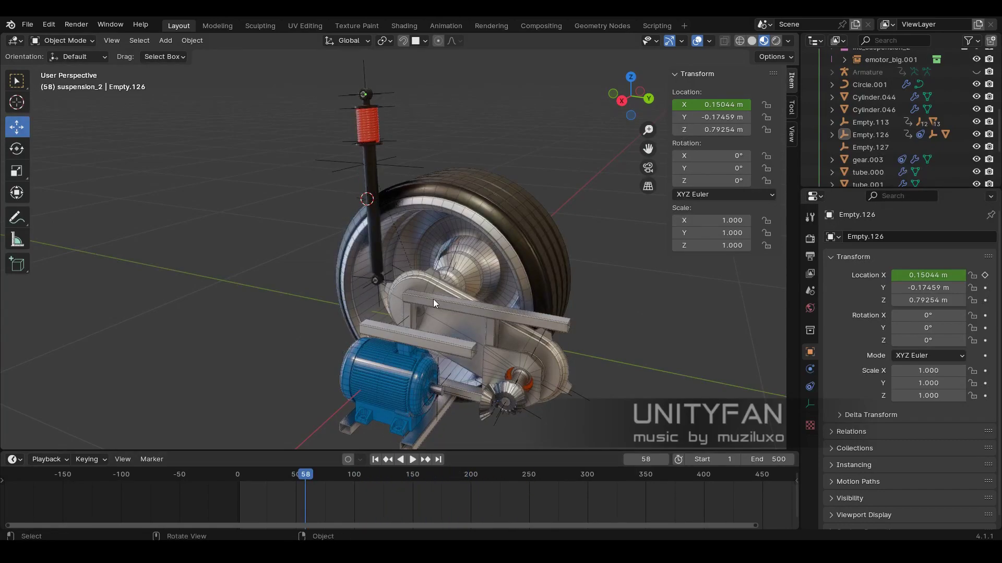
scroll(433, 299, "up", 5)
mouse_move(433, 299)
middle_mouse_down()
mouse_move(519, 318)
mouse_move(437, 413)
middle_mouse_up()
mouse_move(306, 485)
left_mouse_down()
mouse_move(396, 486)
mouse_move(238, 484)
left_mouse_up()
scroll(465, 328, "down", 4)
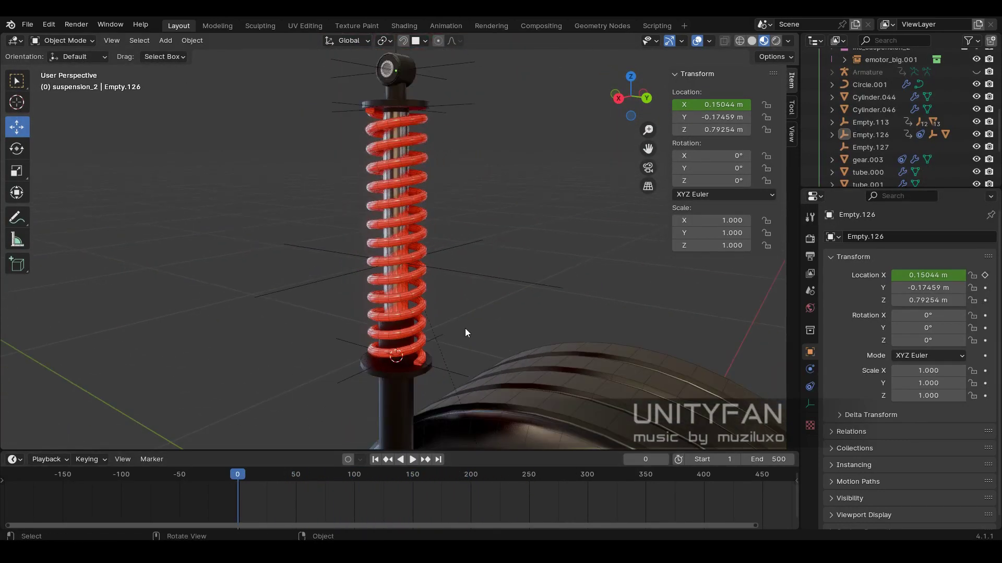
middle_click_drag(444, 322, 469, 342)
- Play the animation while watching the damper Cylinder.042 and shock rod Cylinder.041
key("space")
left_click(376, 244)
scroll(498, 245, "up", 3)
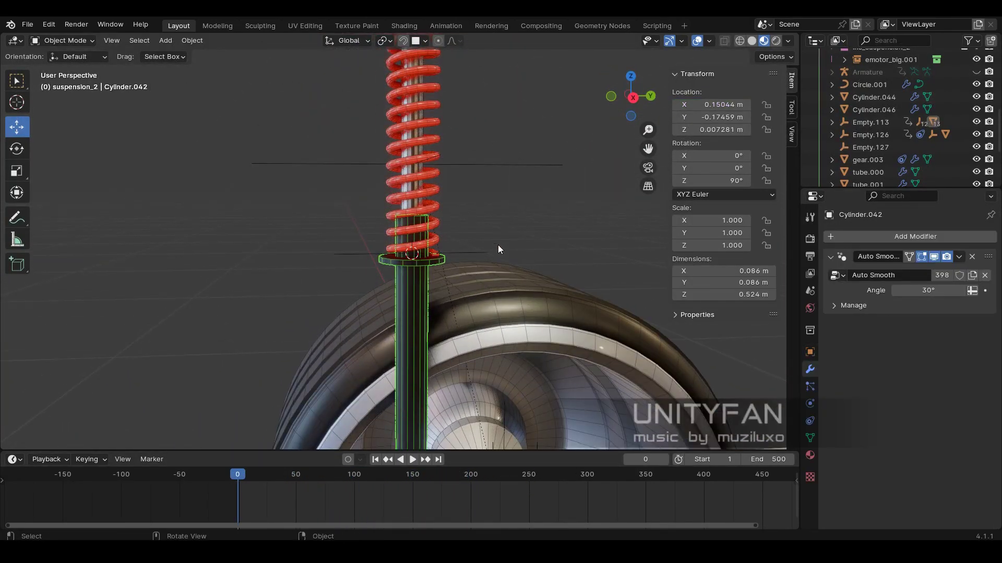
scroll(498, 245, "down", 3)
middle_click_drag(365, 365, 406, 262)
left_click(414, 292)
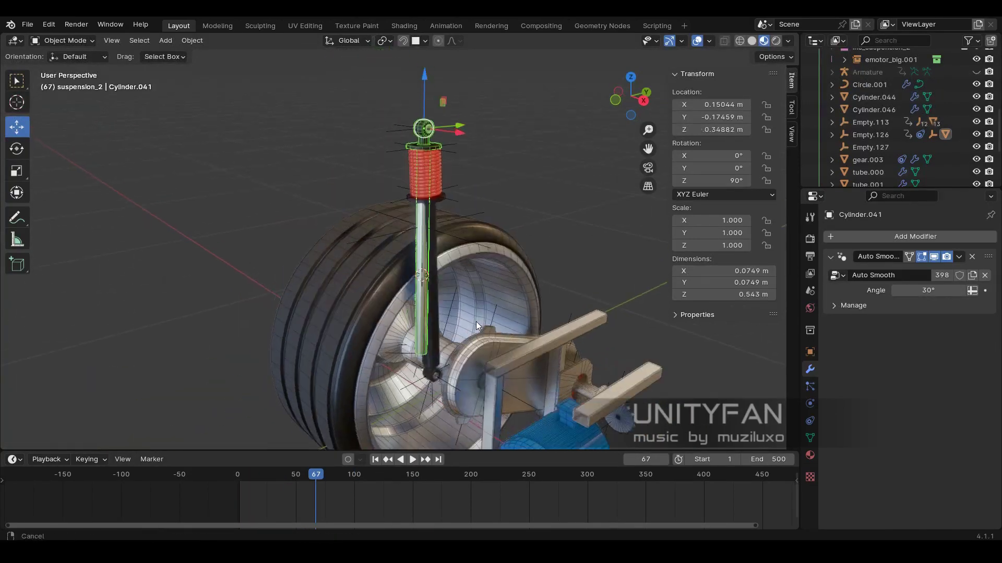
mouse_move(395, 479)
left_mouse_down()
mouse_move(300, 484)
mouse_move(427, 484)
left_mouse_up()
key("space")
- Replay the suspension animation from an earlier frame, then return to Solid shading
scroll(374, 196, "up", 5)
scroll(456, 274, "down", 5)
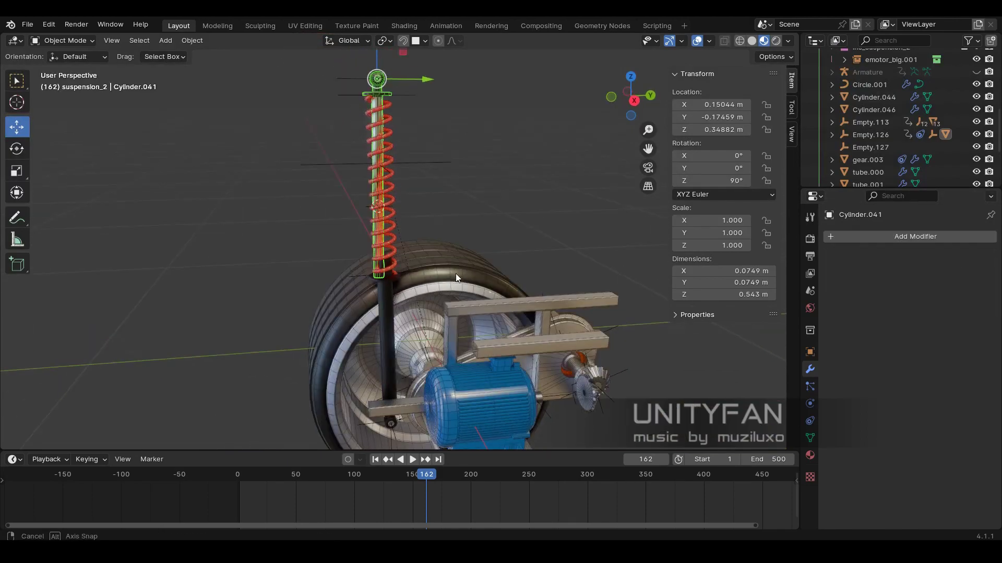
middle_click_drag(455, 273, 396, 365)
left_click(336, 483)
key("space")
mouse_move(397, 260)
middle_mouse_down()
mouse_move(527, 116)
mouse_move(469, 261)
middle_mouse_up()
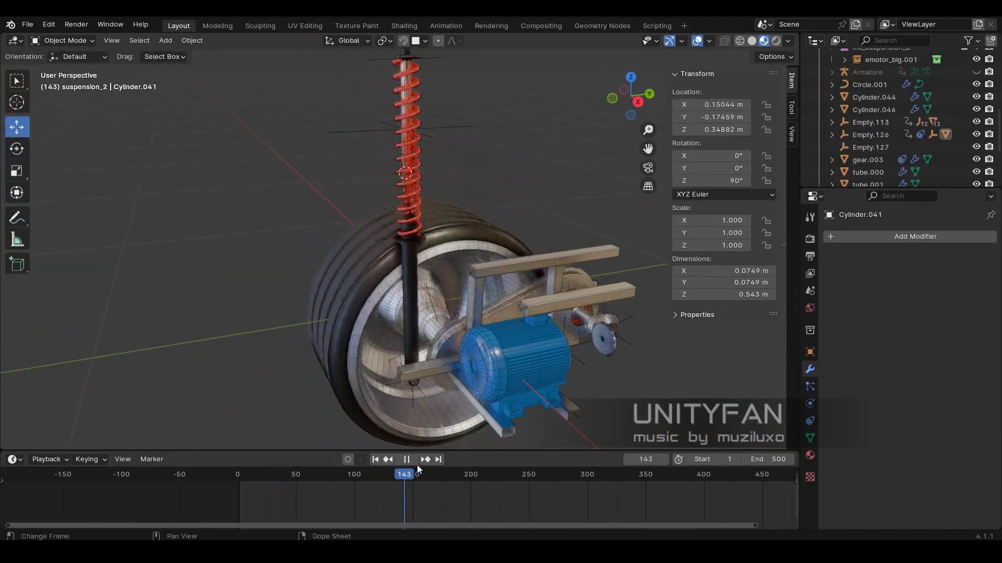
left_click_drag(417, 480, 459, 481)
key("space")
key("z")
left_click(573, 296)
- Review playback again, stopping at frame 168, and select the tube.002 bar
middle_click_drag(573, 296, 471, 202)
left_click(337, 477)
key("space")
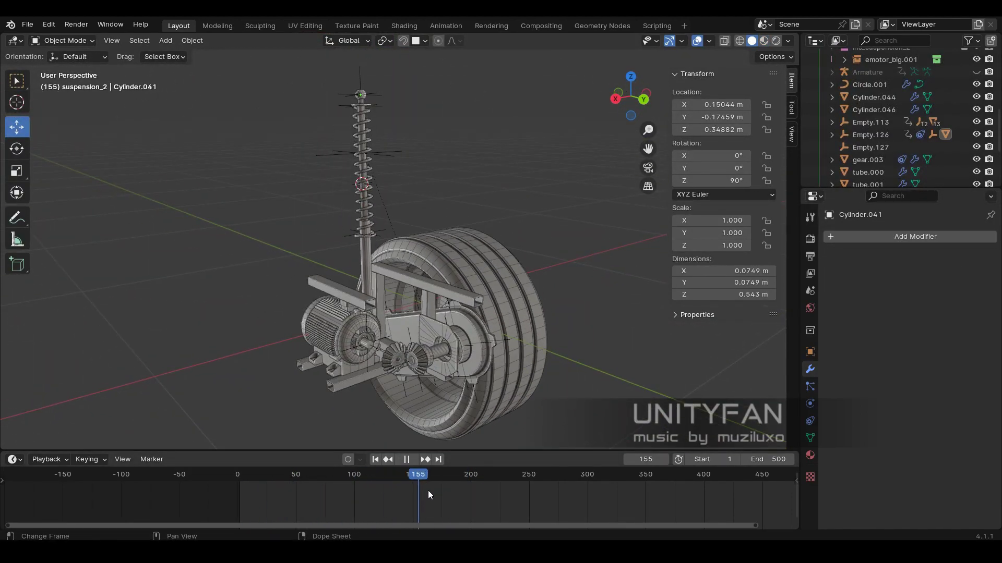
left_click(308, 490)
middle_click_drag(577, 275, 349, 280)
left_click(397, 485)
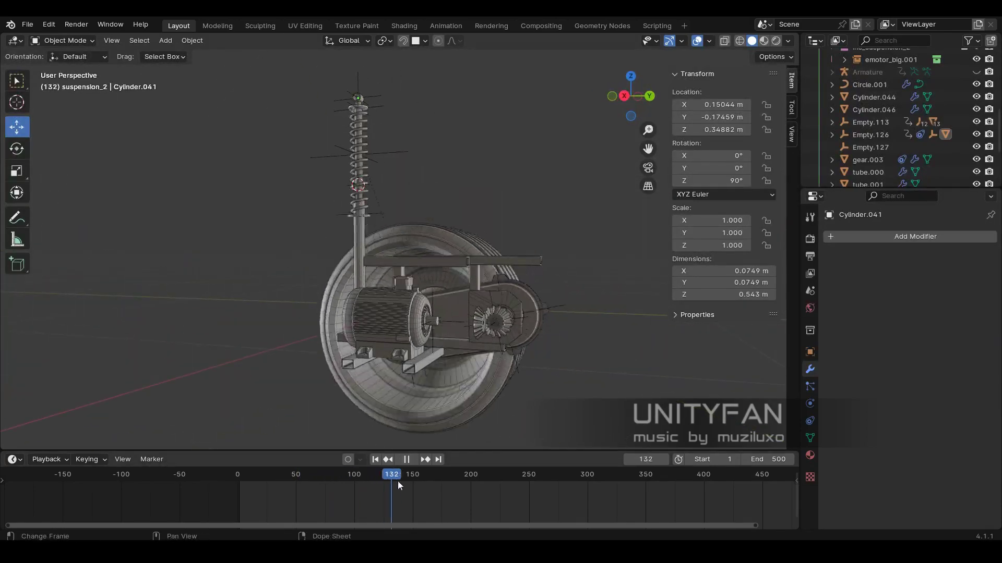
mouse_move(386, 397)
middle_mouse_down()
mouse_move(359, 309)
mouse_move(496, 293)
middle_mouse_up()
key("space")
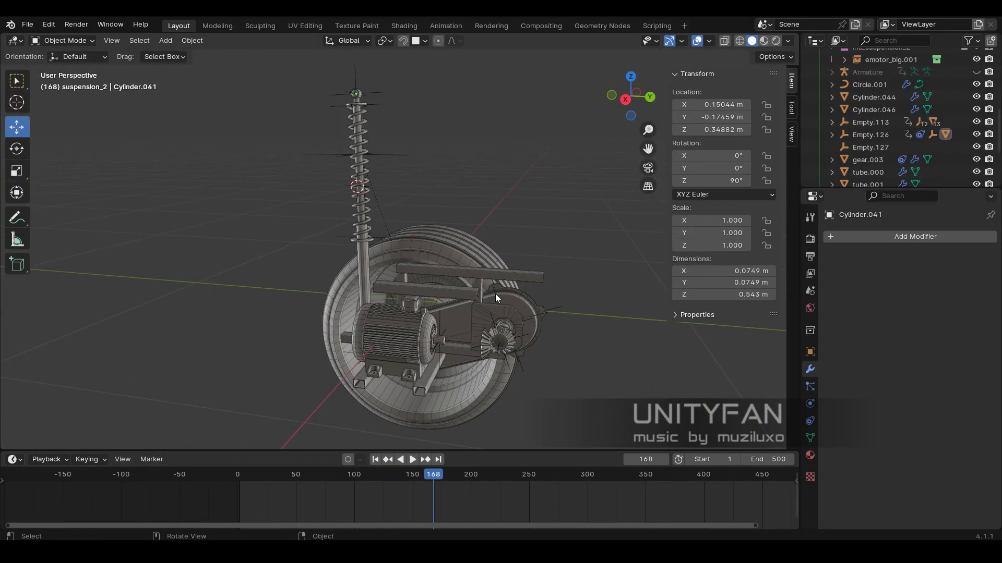
left_click(495, 293)
scroll(427, 226, "up", 5)
- Slide the tube.002 square tube along its length into a new position
key("g")
key("y")
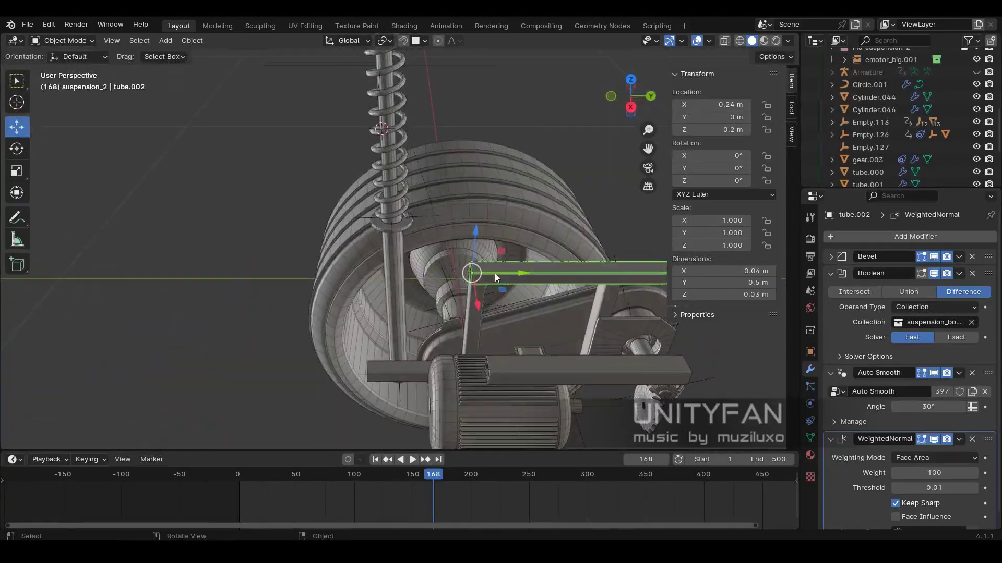
right_click(402, 309)
middle_click_drag(402, 309, 510, 199)
middle_click_drag(394, 341, 499, 315)
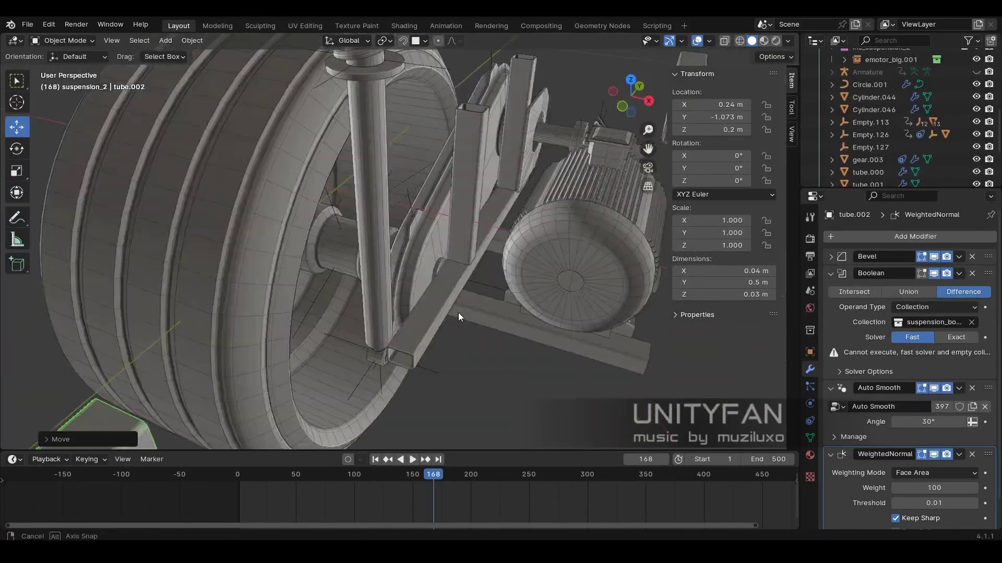
scroll(500, 315, "up", 5)
middle_click_drag(427, 202, 551, 322)
scroll(498, 272, "down", 5)
left_click(395, 359)
- Check the upright tube.005 against the horizontal tube.002 and select tube.005
left_click(538, 308)
mouse_move(394, 359)
middle_mouse_down()
mouse_move(522, 313)
mouse_move(453, 324)
middle_mouse_up()
key("g")
scroll(452, 325, "down", 4)
mouse_move(479, 252)
middle_mouse_down()
mouse_move(412, 326)
mouse_move(409, 281)
mouse_move(297, 214)
mouse_move(403, 290)
mouse_move(531, 327)
mouse_move(478, 358)
mouse_move(501, 277)
middle_mouse_up()
scroll(409, 281, "up", 4)
left_click(408, 281)
scroll(403, 290, "down", 3)
scroll(501, 277, "up", 2)
left_click(450, 309)
- Extend tube.005 upward in Edit Mode by raising its top edges
key("Tab")
middle_click_drag(450, 308, 418, 157)
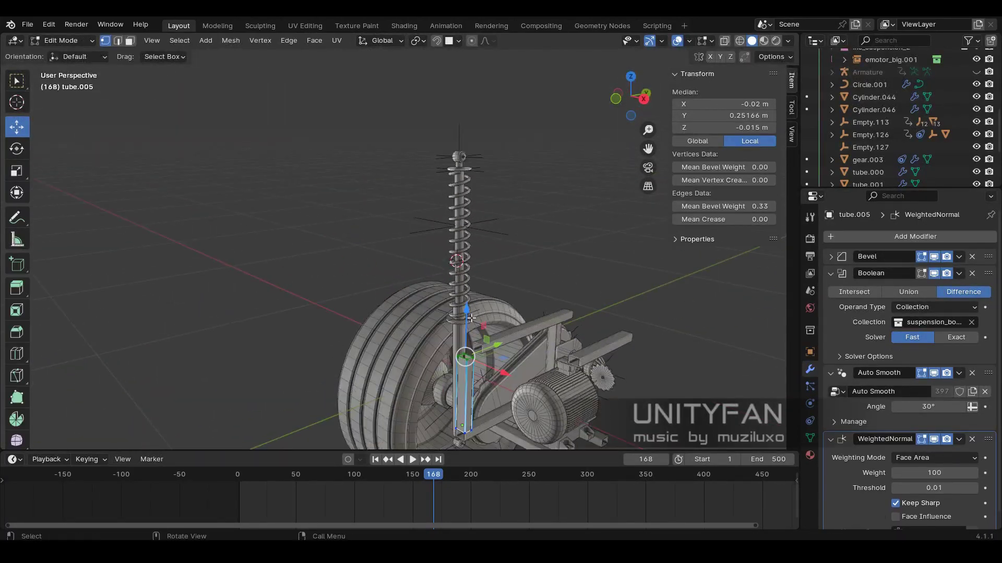
left_click_drag(426, 147, 429, 147)
key("KP_3")
scroll(477, 288, "down", 2)
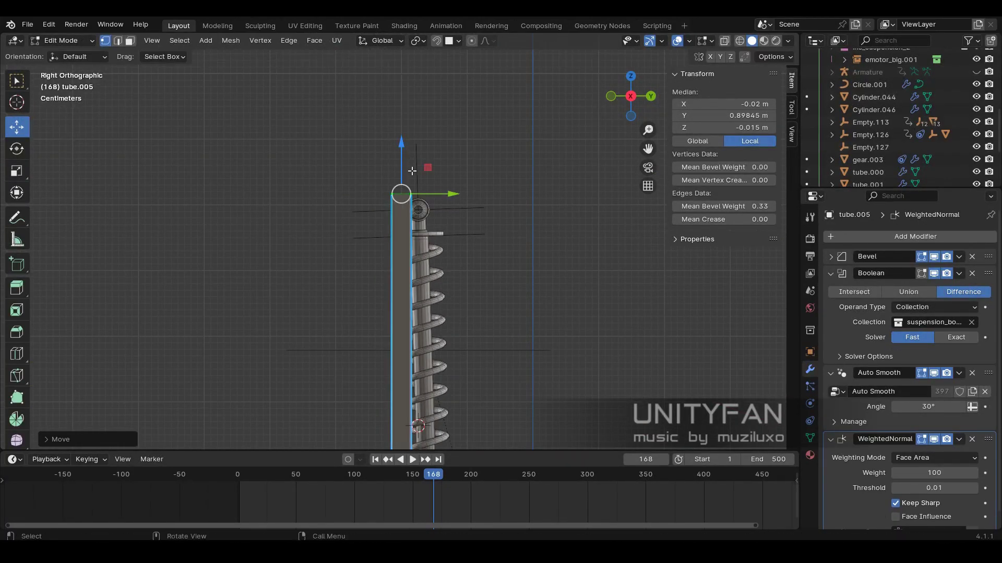
key("Tab")
- At frame 0, slide the horizontal tube into line with the shock column
key("Escape")
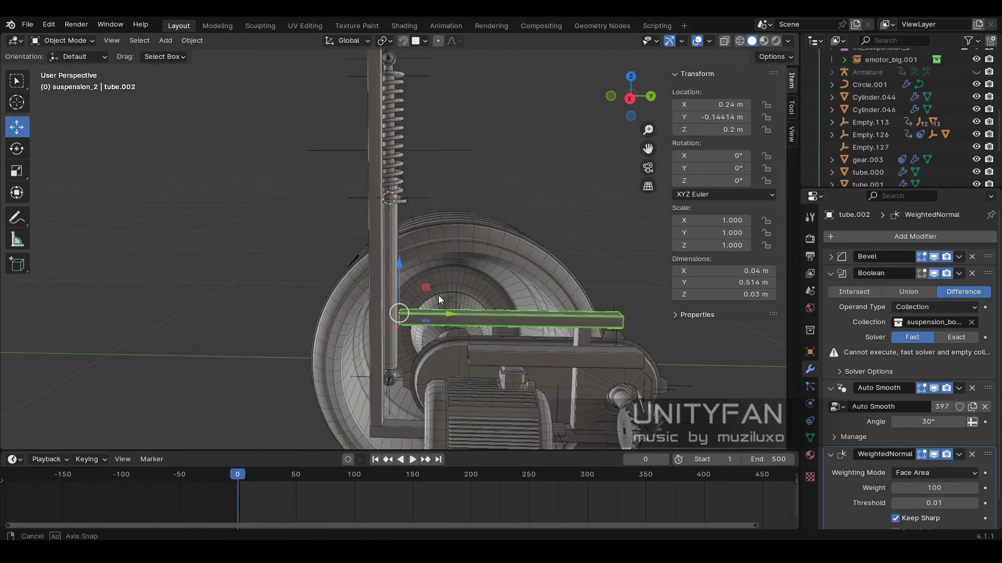
mouse_move(438, 295)
middle_mouse_down()
mouse_move(481, 286)
mouse_move(445, 281)
middle_mouse_up()
left_click_drag(445, 280, 365, 349)
mouse_move(365, 349)
middle_mouse_down()
mouse_move(506, 313)
mouse_move(555, 331)
mouse_move(392, 373)
mouse_move(329, 171)
mouse_move(408, 171)
mouse_move(387, 242)
middle_mouse_up()
left_click(328, 171)
left_click(479, 272)
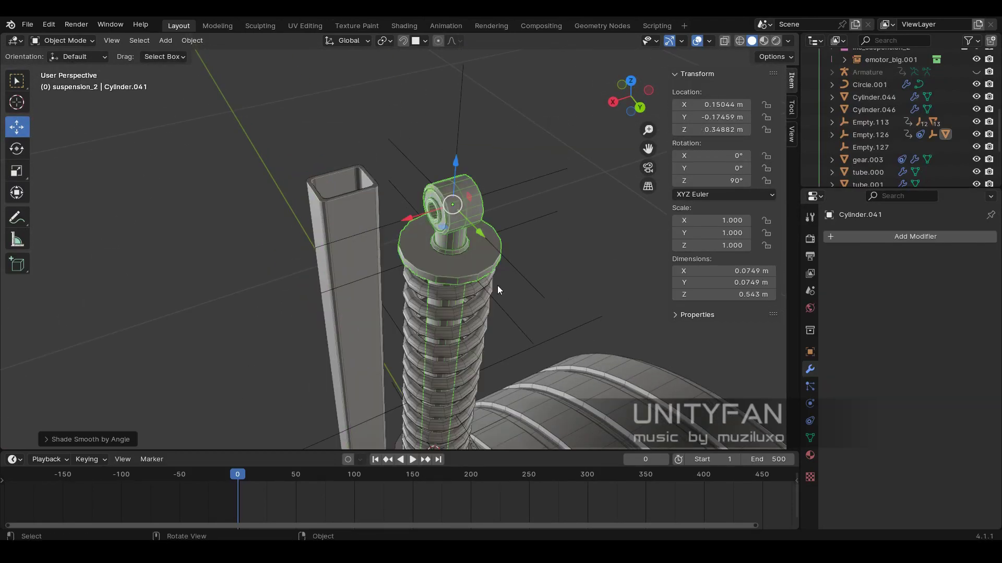
- Add a small plane at the shock absorber's top part and apply its scale
mouse_move(479, 271)
middle_mouse_down()
mouse_move(478, 238)
mouse_move(449, 312)
mouse_move(452, 284)
mouse_move(506, 339)
mouse_move(436, 341)
mouse_move(389, 249)
middle_mouse_up()
left_click(450, 312)
left_click(389, 249)
scroll(387, 252, "up", 3)
key("shift+a")
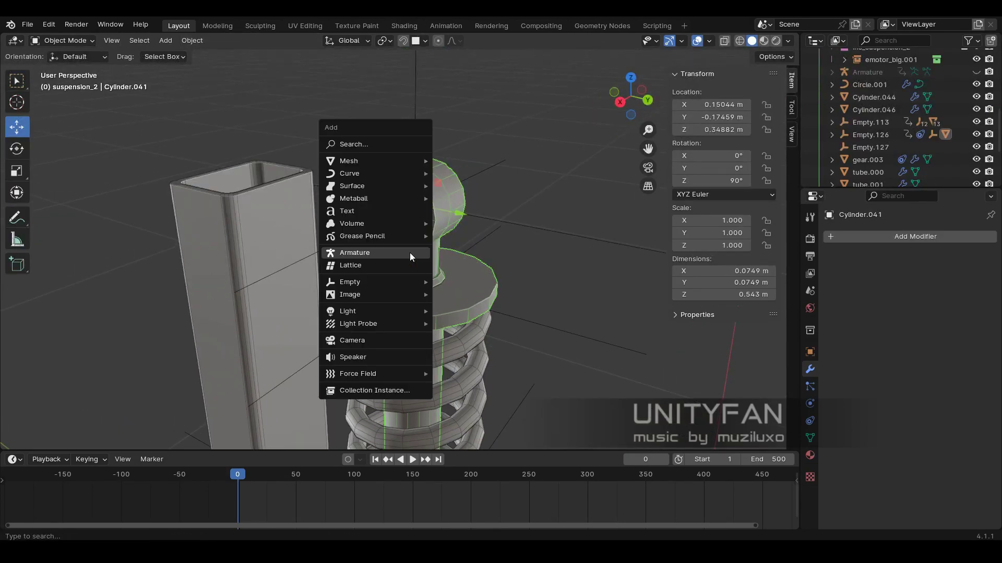
left_click(442, 234)
key("s")
left_click(453, 273)
key("ctrl+a")
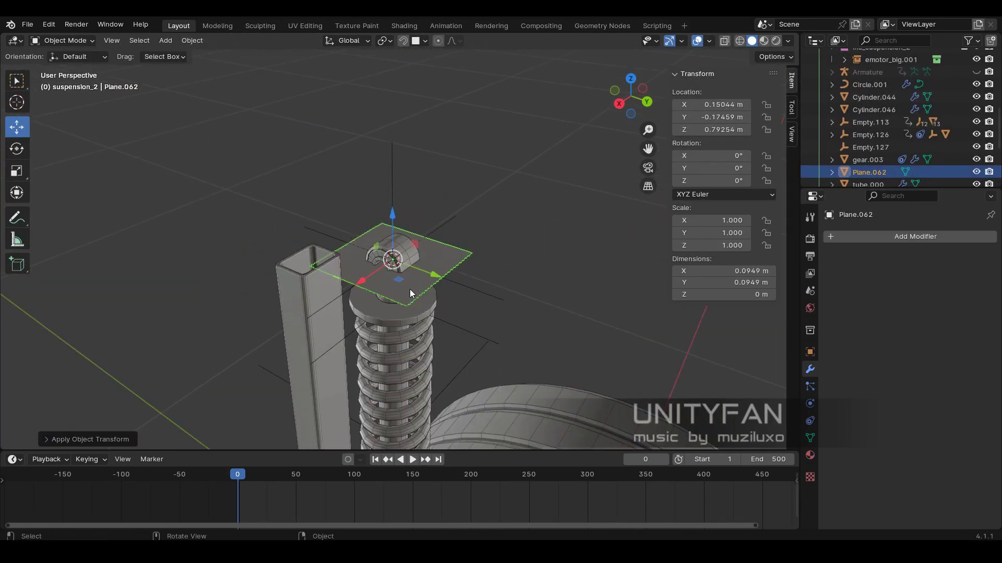
- Subdivide the new plane's geometry, checking it from the side view
key("Tab")
scroll(402, 277, "up", 3)
right_click(396, 263)
left_click(396, 263)
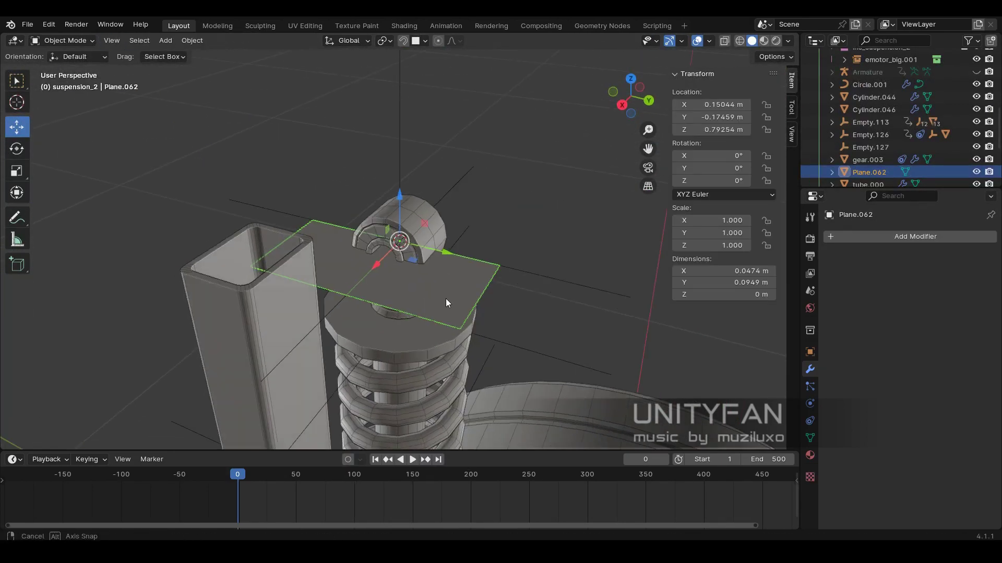
key("KP_3")
middle_click_drag(504, 205, 574, 235)
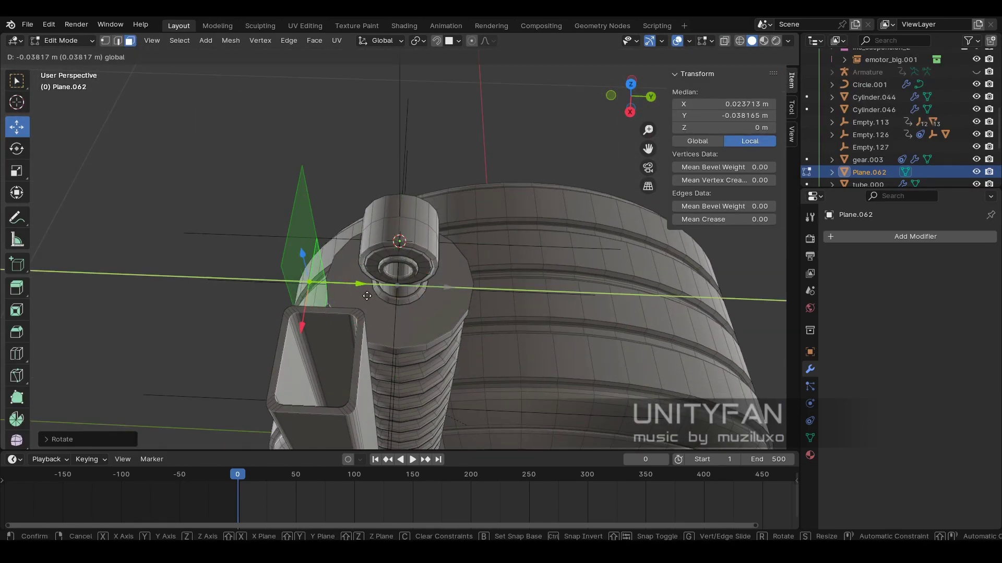
key("Tab")
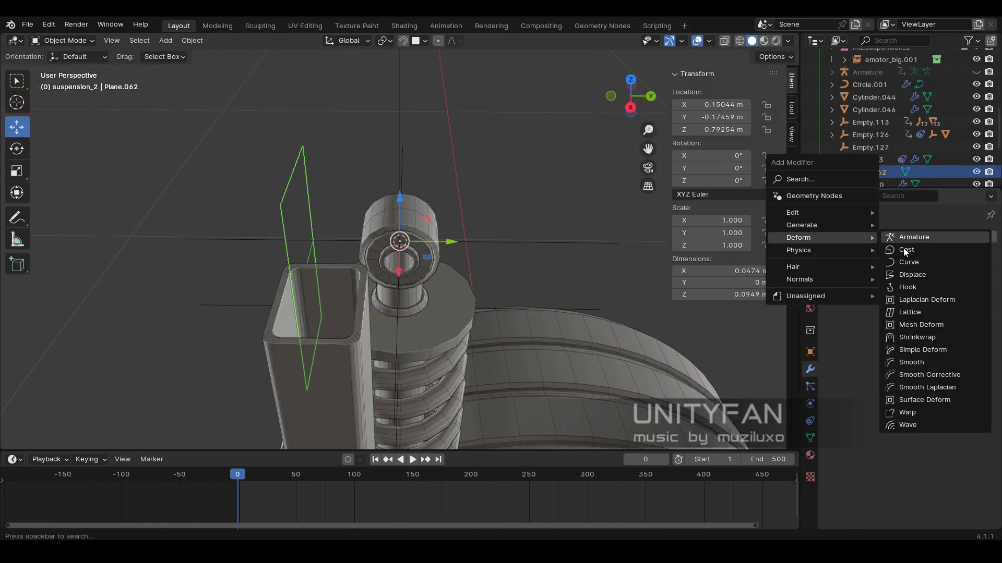
- Add a Mirror modifier and extrude the plane's outer edge into a scaled bracket side
left_click(924, 318)
key("Tab")
middle_click_drag(477, 240, 441, 350)
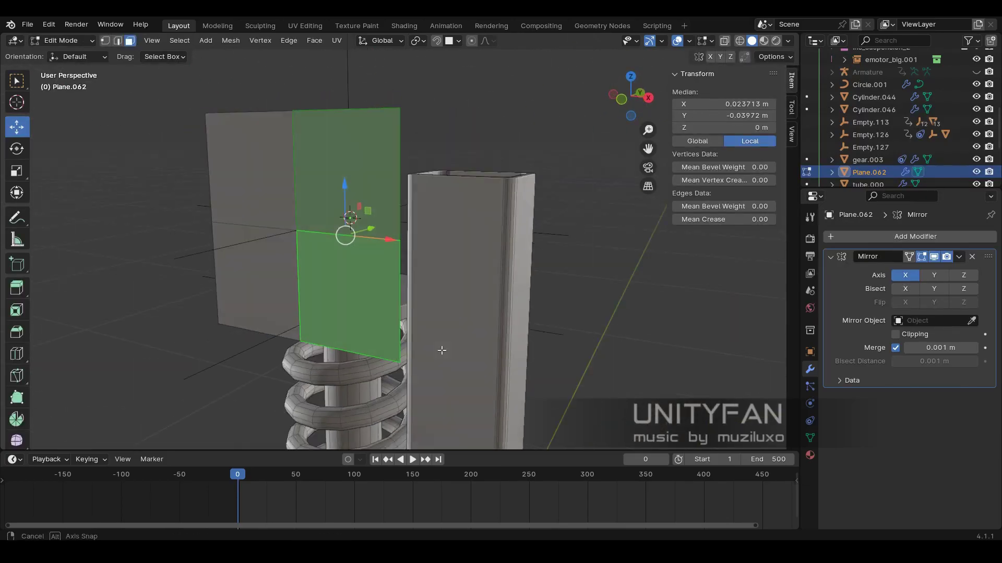
left_click(417, 299)
mouse_move(418, 299)
middle_mouse_down()
mouse_move(434, 279)
mouse_move(331, 279)
mouse_move(416, 221)
mouse_move(459, 277)
mouse_move(531, 335)
mouse_move(533, 236)
middle_mouse_up()
left_click(473, 279)
left_click(459, 277)
left_click(520, 323)
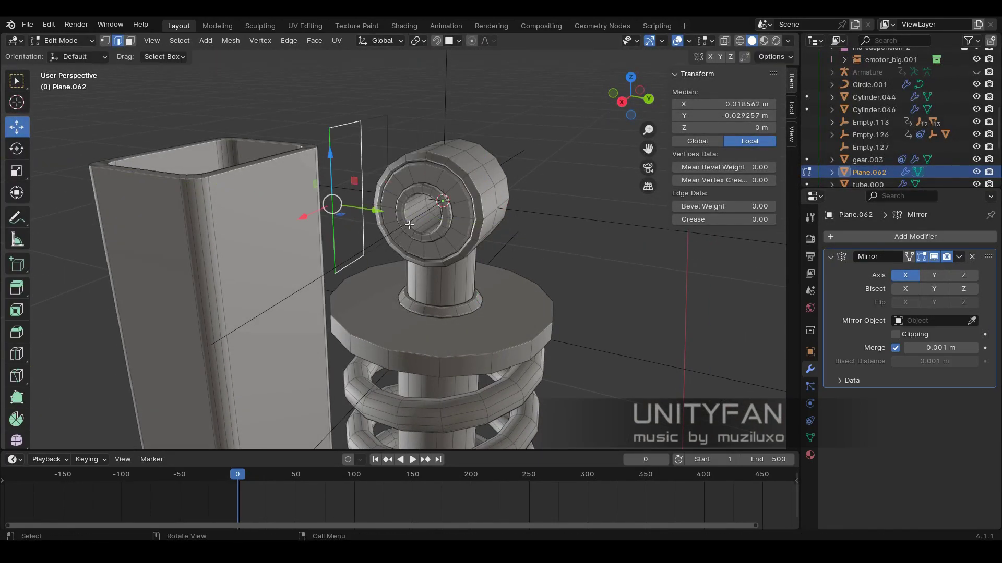
- Snap the bracket side into position and collapse the Mirror modifier panel
middle_click_drag(462, 235, 459, 157)
left_click(458, 41)
left_click(441, 209)
key("Tab")
middle_click_drag(441, 209, 522, 156)
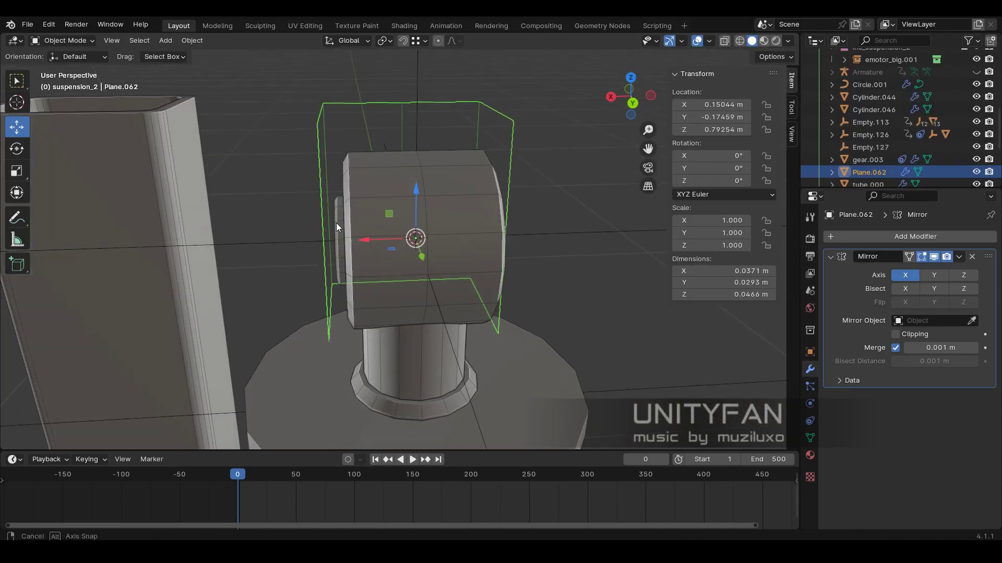
left_click(830, 256)
- Give the bracket 0.005 m thickness with a Solidify modifier and reposition its side face
left_click(865, 237)
left_click(683, 359)
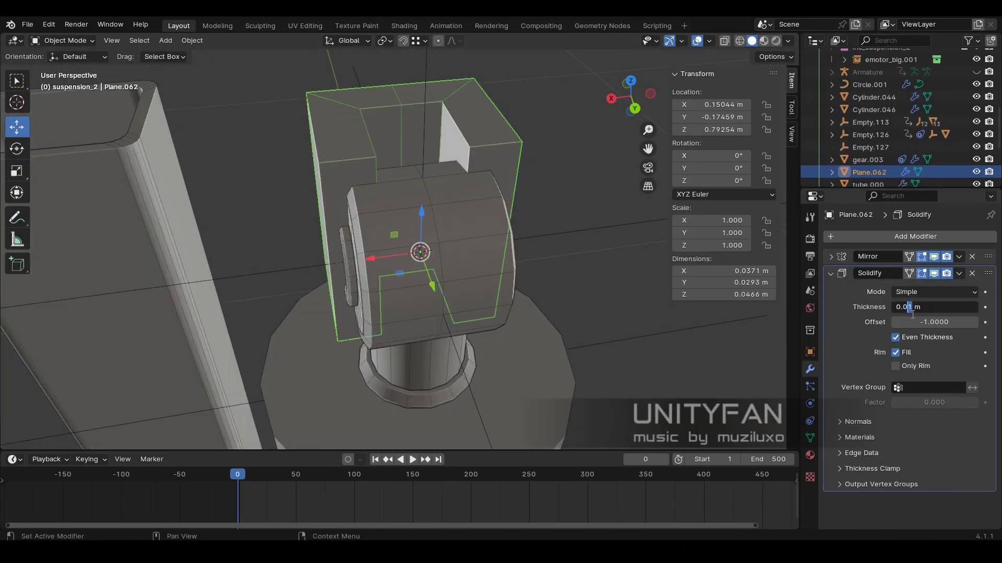
key("Tab")
mouse_move(458, 242)
middle_mouse_down()
mouse_move(281, 246)
mouse_move(464, 260)
middle_mouse_up()
left_click(267, 253)
key("Tab")
- Move a corner vertex of bracket Plane.062 along Y
key("Tab")
key("Tab")
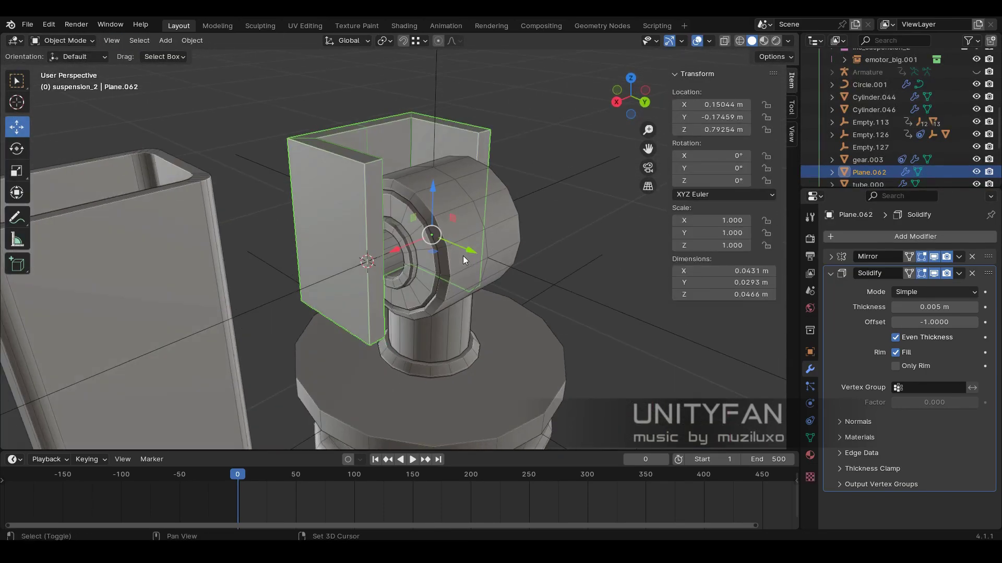
- Add a circle mesh scaled to about 0.042 around the shock eye
key("shift+a")
left_click(522, 282)
mouse_move(313, 261)
middle_mouse_down()
mouse_move(498, 310)
mouse_move(321, 340)
middle_mouse_up()
scroll(414, 196, "up", 3)
key("s")
left_click(457, 326)
key("KP_3")
- Rotate the circle 90° about Y and shrink it further
key("KP_1")
key("r")
key("y")
key("9")
key("0")
key("Return")
key("s")
mouse_move(442, 309)
middle_mouse_down()
mouse_move(428, 267)
mouse_move(379, 275)
mouse_move(469, 292)
middle_mouse_up()
left_click(386, 268)
key("Tab")
left_click(104, 43)
left_click(478, 300)
left_click_drag(528, 301, 538, 316)
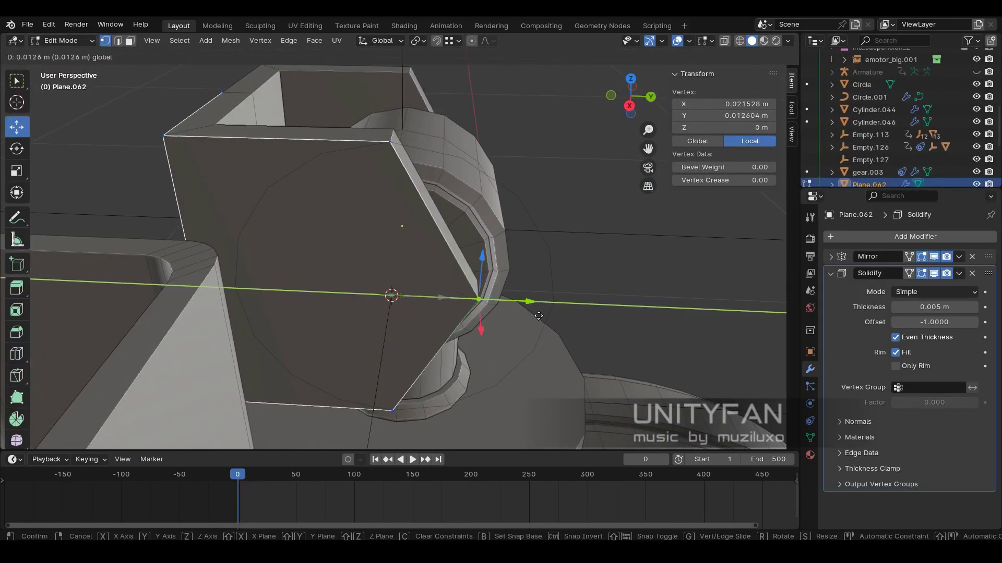
middle_click_drag(400, 159, 473, 286)
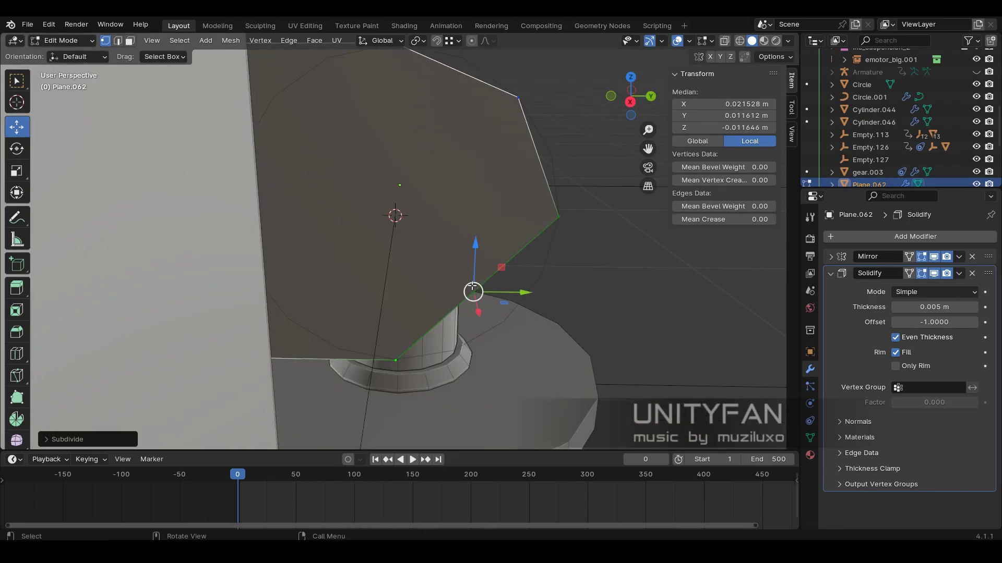
- Subdivide the bracket's lower edge and move a vertex onto the circle outline
left_click(566, 224, "shift")
right_click(567, 224)
left_click(579, 230)
middle_click_drag(579, 230, 506, 296)
mouse_move(364, 363)
middle_mouse_down()
mouse_move(369, 235)
mouse_move(498, 224)
mouse_move(338, 260)
mouse_move(360, 177)
middle_mouse_up()
right_click(369, 235)
key("Escape")
- Add an EdgeSplit modifier to the bracket for crisp edges
key("Tab")
scroll(462, 209, "down", 5)
key("Escape")
key("alt+a")
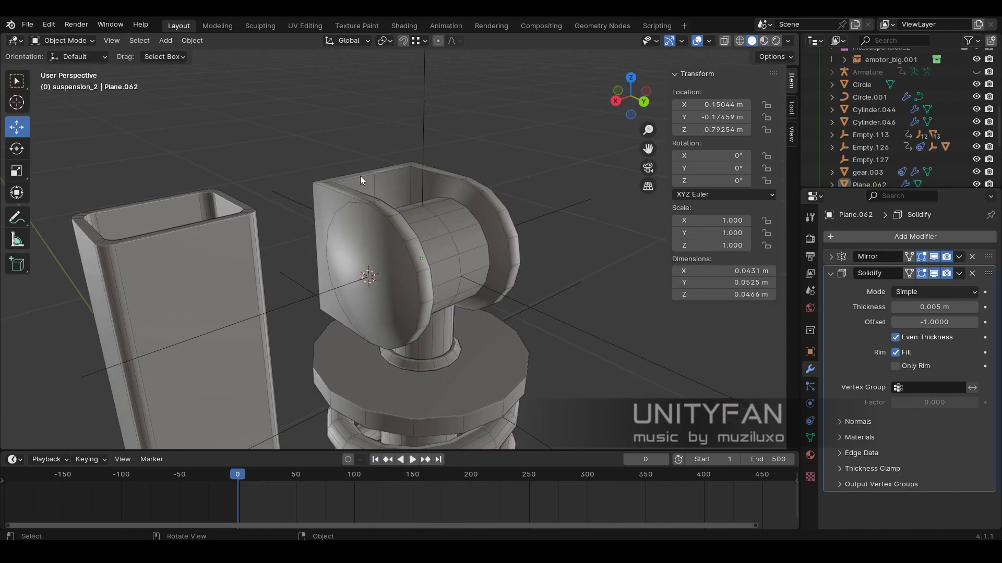
left_click(856, 236)
left_click(691, 358)
mouse_move(534, 162)
middle_mouse_down()
mouse_move(374, 312)
mouse_move(409, 338)
mouse_move(537, 306)
mouse_move(316, 314)
middle_mouse_up()
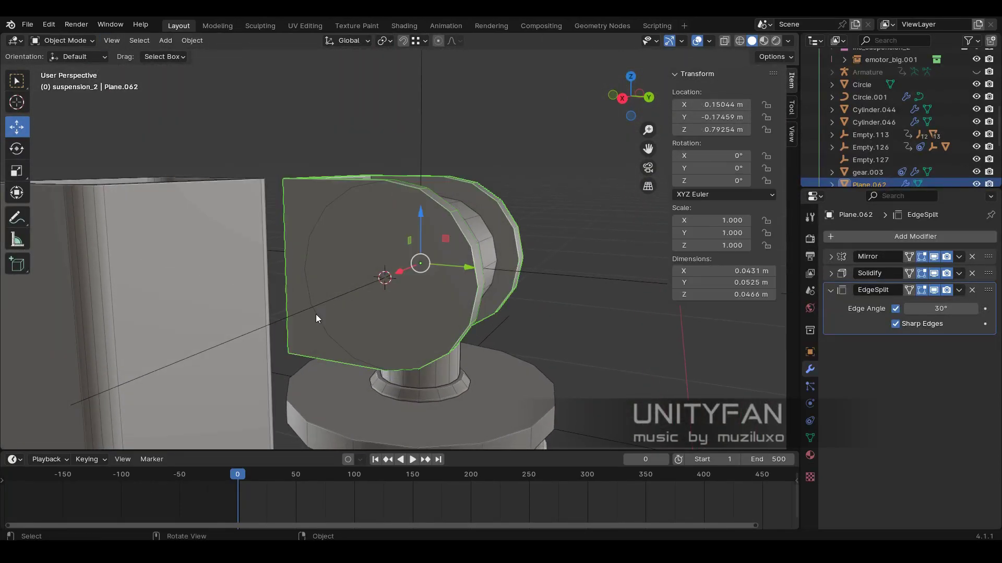
- Duplicate the circle outline and shrink the copy to bolt-hole size
key("shift+z")
left_click(459, 333)
key("shift+z")
key("ctrl+a")
left_click(498, 333)
key("shift+d")
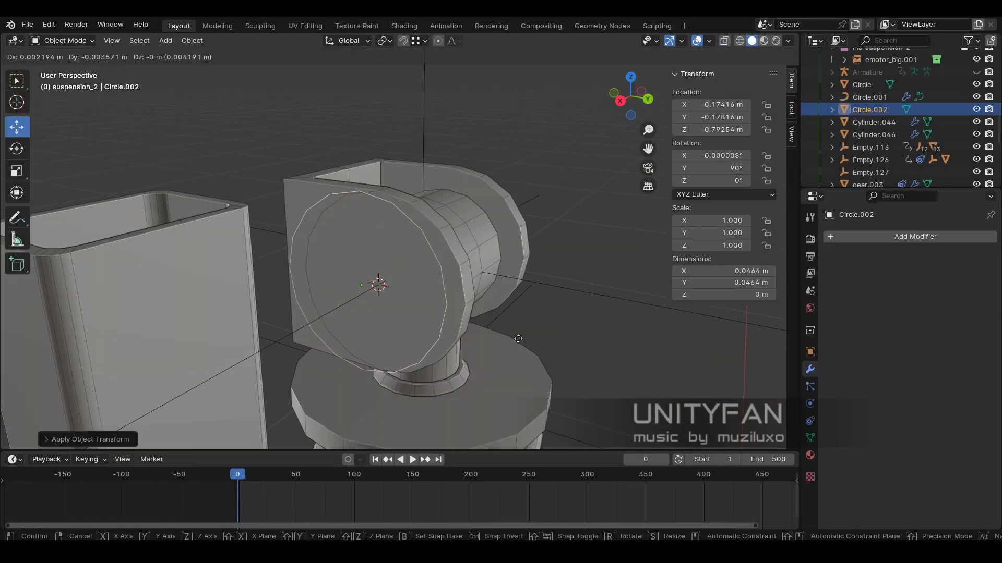
key("s")
key("KP_3")
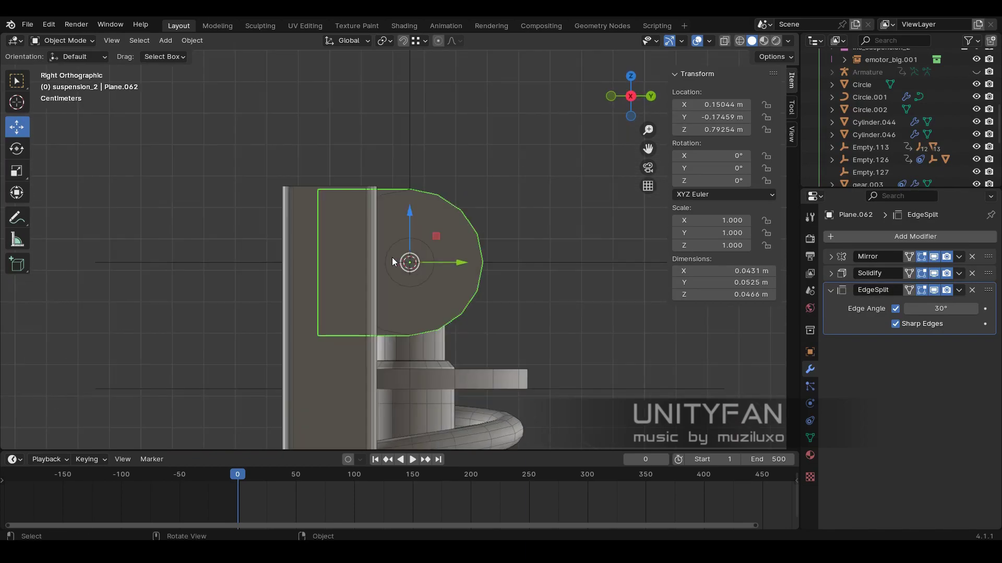
key("KP_Decimal")
key("shift+z")
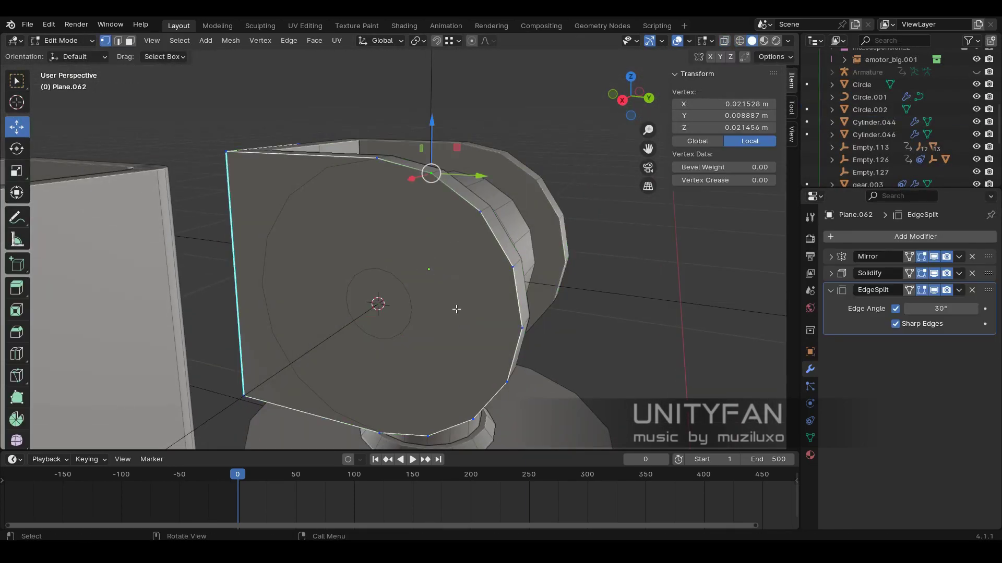
- Inset the bracket's side face, mark its edges sharp and delete the inner face for a hole
left_click(429, 296)
key("i")
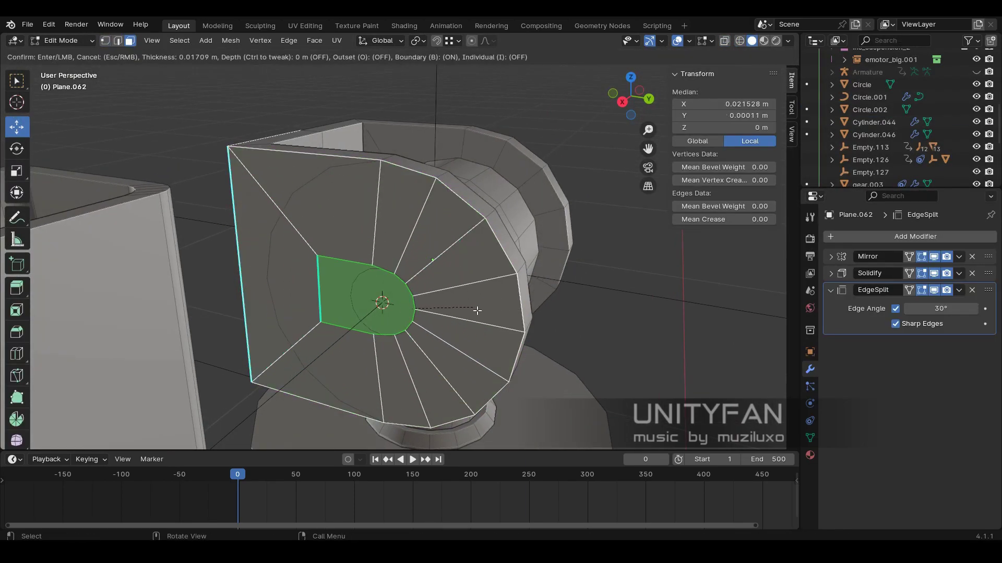
left_click(477, 311)
scroll(374, 294, "up", 2)
key("ctrl+e")
left_click(303, 336)
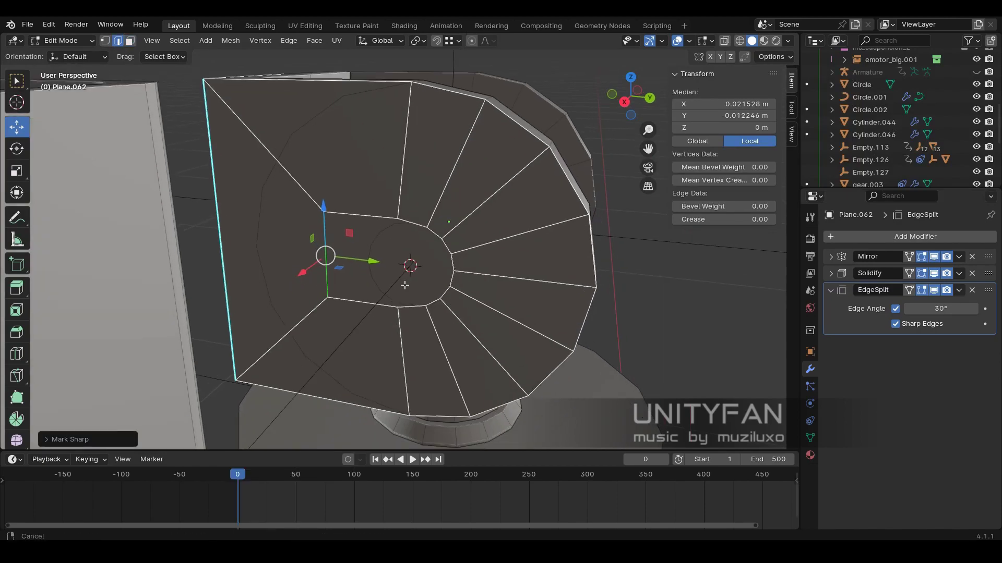
scroll(304, 336, "up", 3)
left_click(384, 243)
mouse_move(384, 243)
middle_mouse_down()
mouse_move(369, 172)
mouse_move(360, 255)
middle_mouse_up()
- Move rim vertices of the hole to start rounding it
key("1")
scroll(380, 173, "up", 2)
left_click(379, 174)
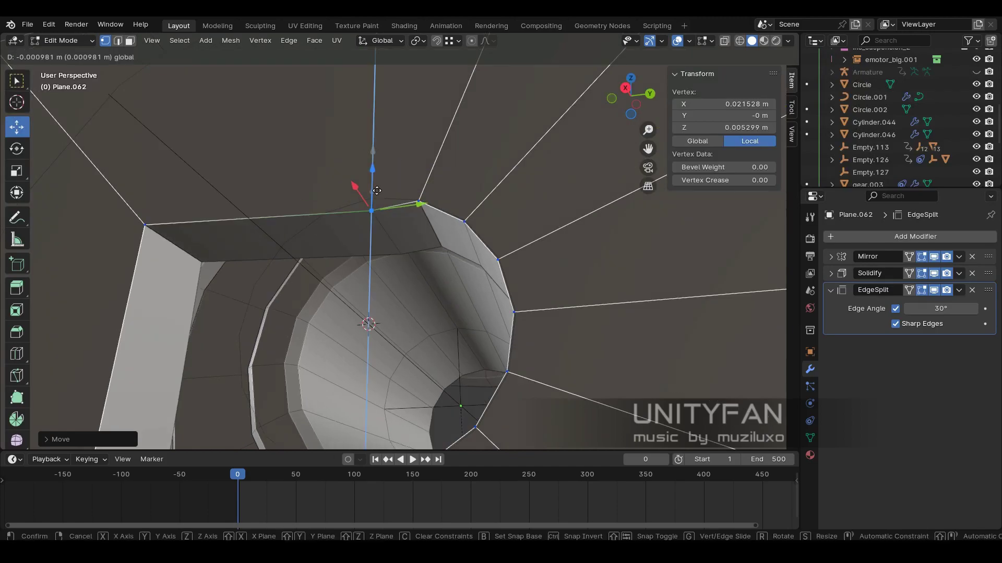
middle_click_drag(437, 208, 517, 272)
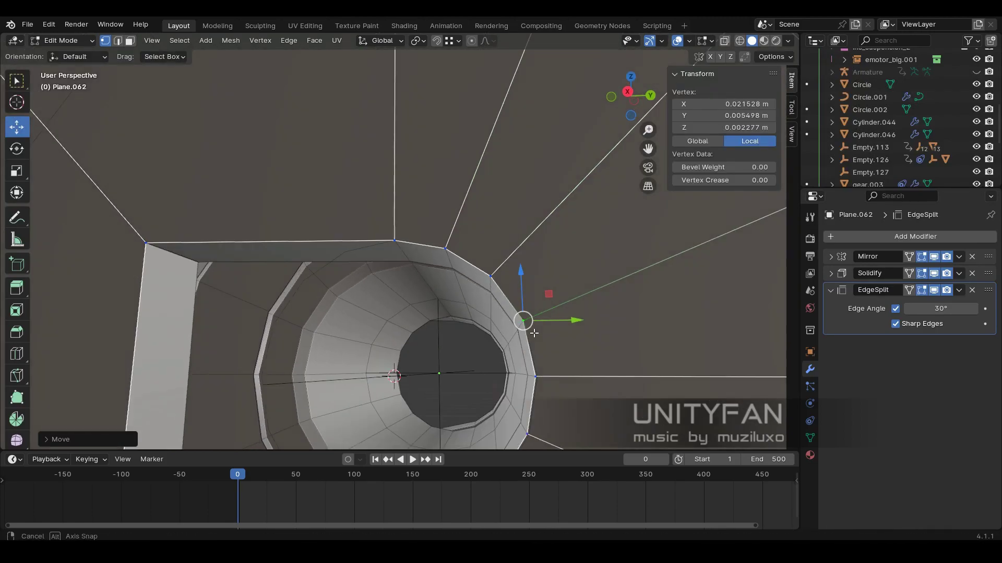
left_click(517, 273)
middle_click_drag(513, 343, 456, 320)
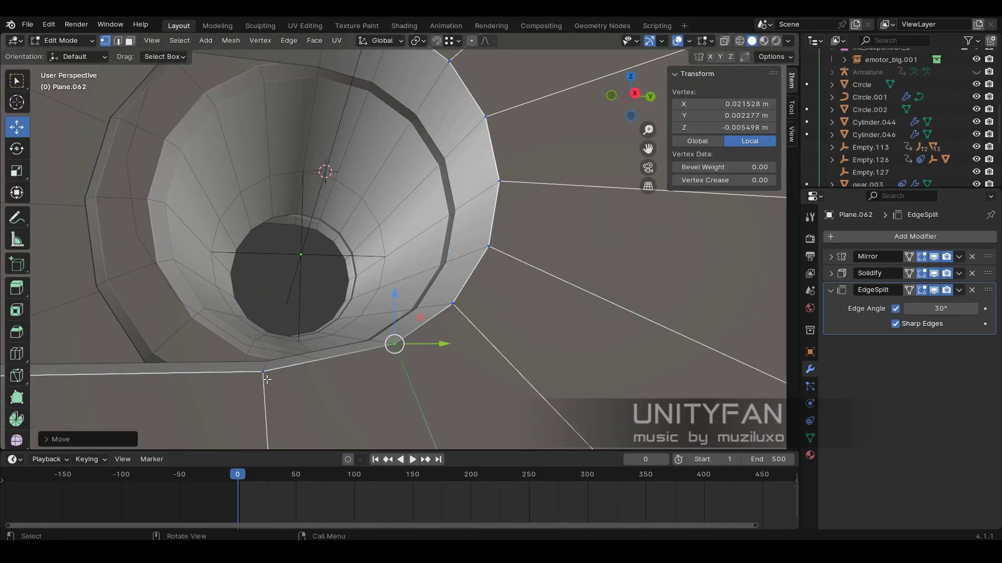
- Subdivide the hole's left rim edge and adjust its vertices into a rounder outline
middle_click_drag(266, 379, 331, 313)
left_click(203, 109)
left_click(200, 340, "shift")
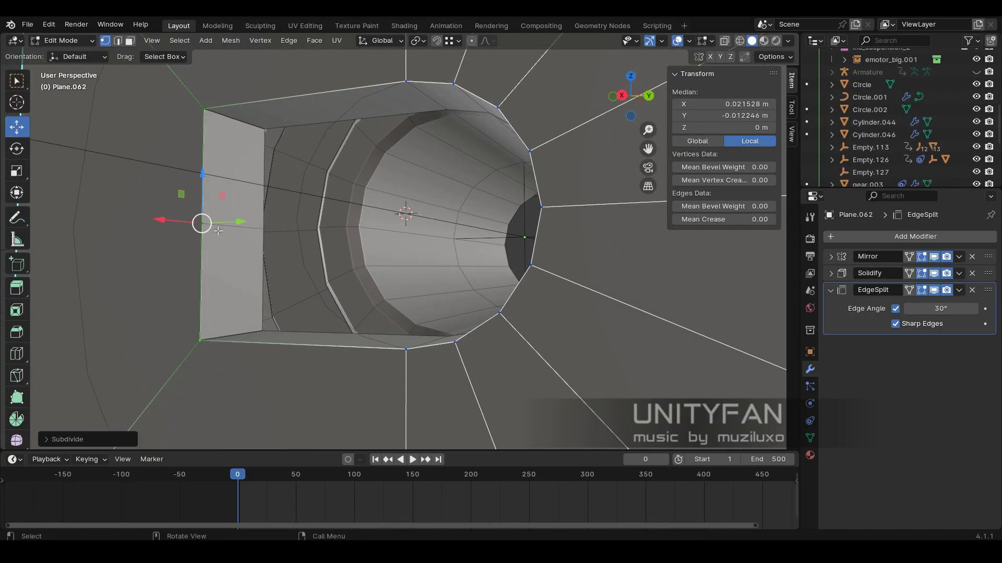
left_click(203, 110)
middle_click_drag(203, 110, 229, 322)
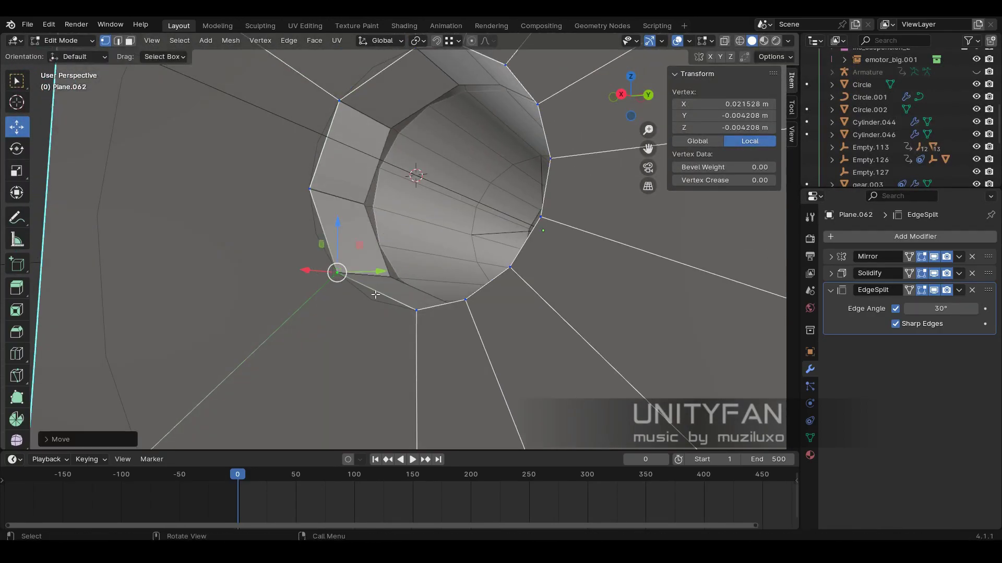
mouse_move(375, 295)
middle_mouse_down()
mouse_move(368, 334)
mouse_move(376, 313)
middle_mouse_up()
right_click(324, 211)
mouse_move(324, 212)
middle_mouse_down()
mouse_move(347, 260)
mouse_move(410, 185)
middle_mouse_up()
right_click(331, 226)
left_click(412, 183, "shift")
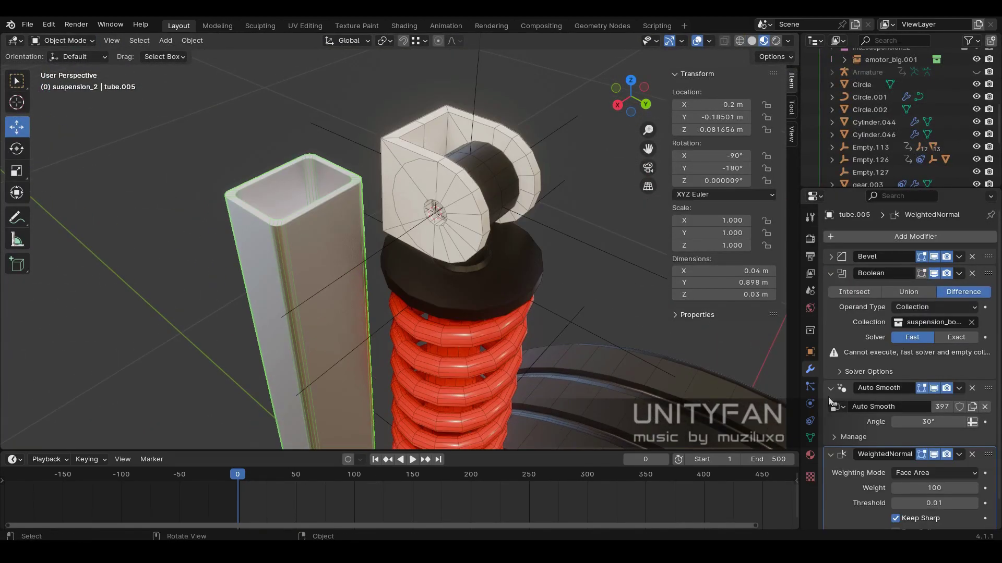
- Copy the bracket's side face and separate it into its own plate object
left_click(400, 164)
mouse_move(400, 165)
middle_mouse_down()
mouse_move(412, 127)
mouse_move(434, 133)
mouse_move(449, 203)
mouse_move(424, 198)
middle_mouse_up()
scroll(424, 198, "up", 5)
scroll(436, 242, "up", 2)
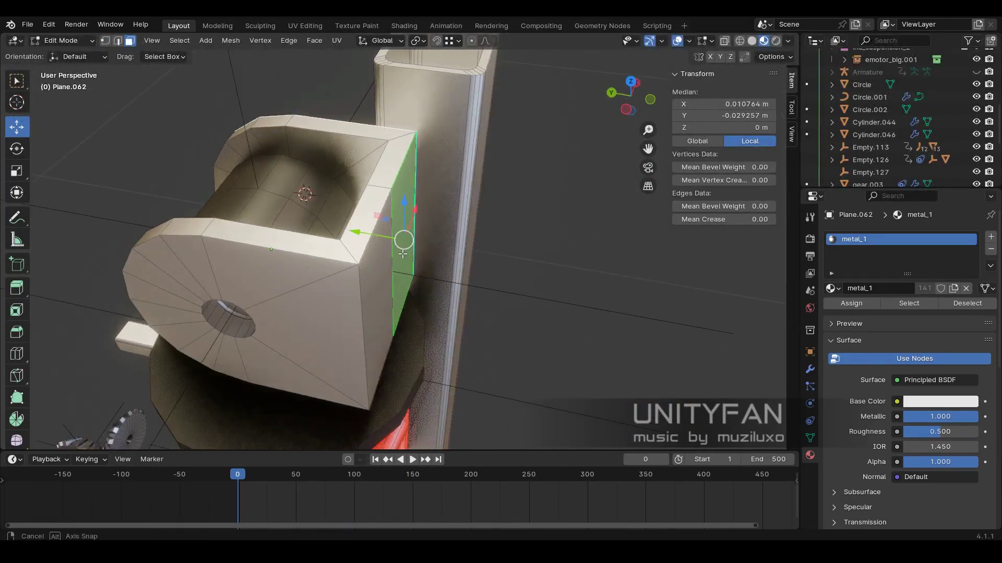
key("p")
left_click(419, 253)
key("Tab")
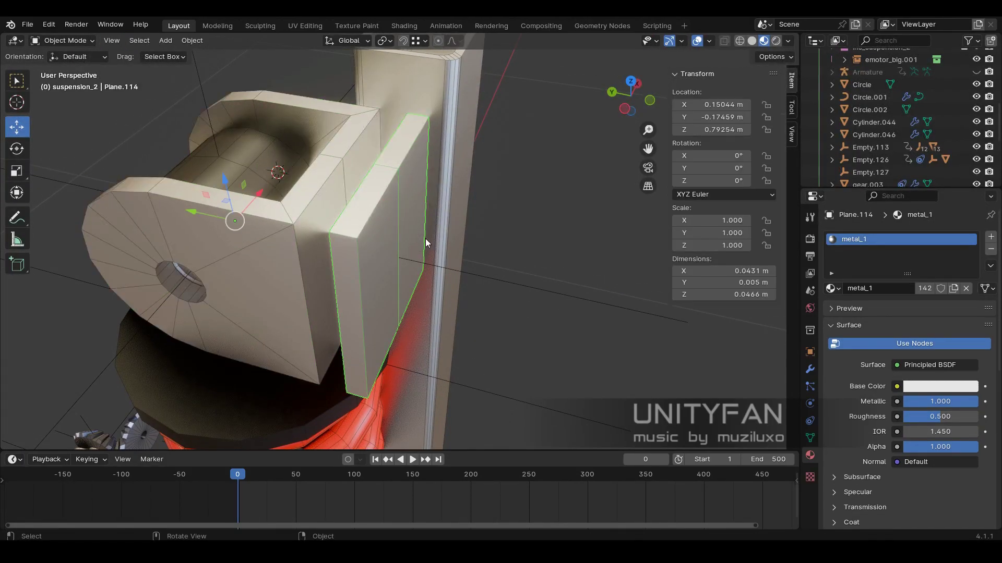
- Set the new plate's origin to its geometry and select its whole face
left_click(388, 218)
left_click(192, 40)
left_click(349, 83)
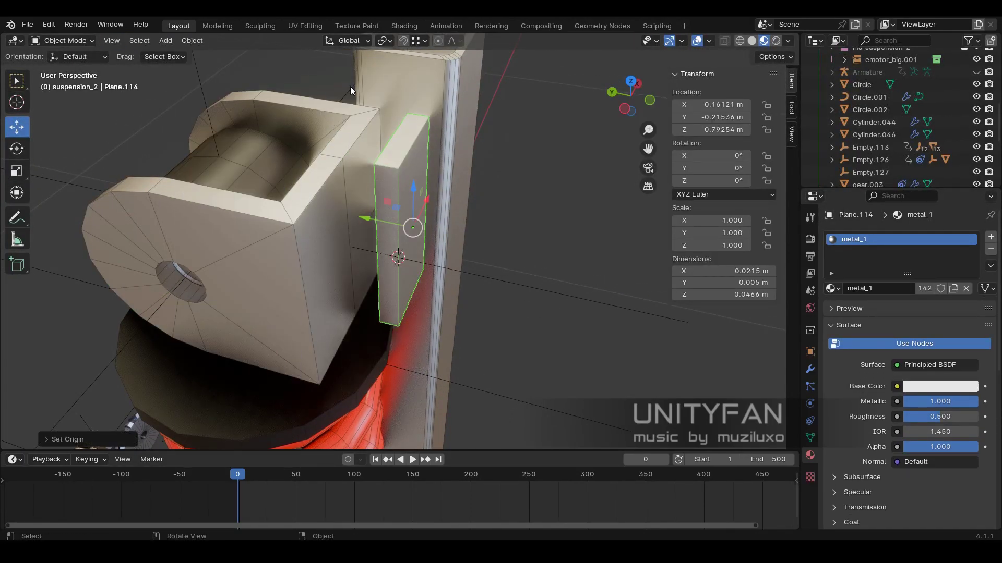
key("Tab")
key("ctrl+e")
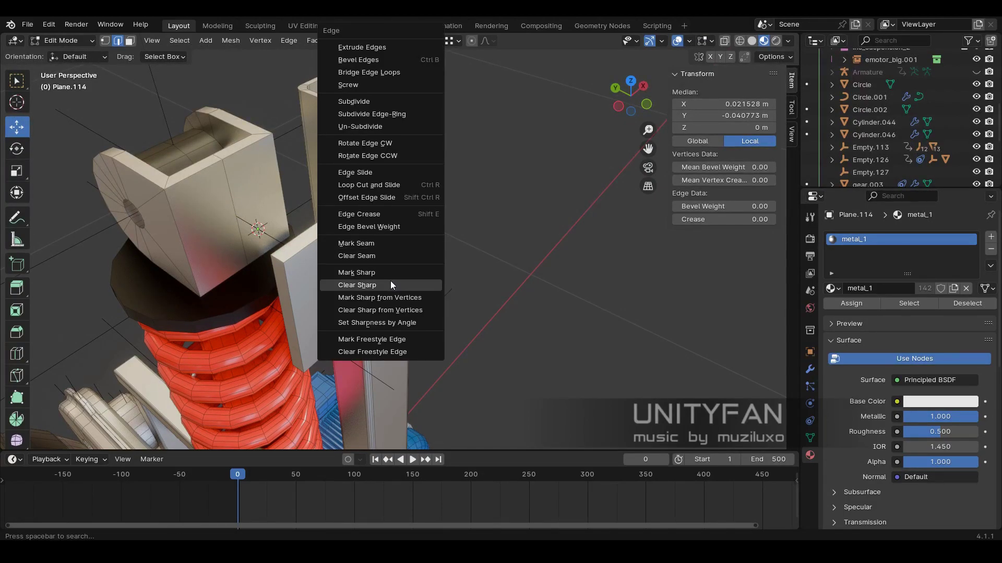
key("3")
key("a")
key("Return")
key("Tab")
- With vertex snapping on, slide the plate along Y flush against the square post
middle_click_drag(469, 235, 354, 306)
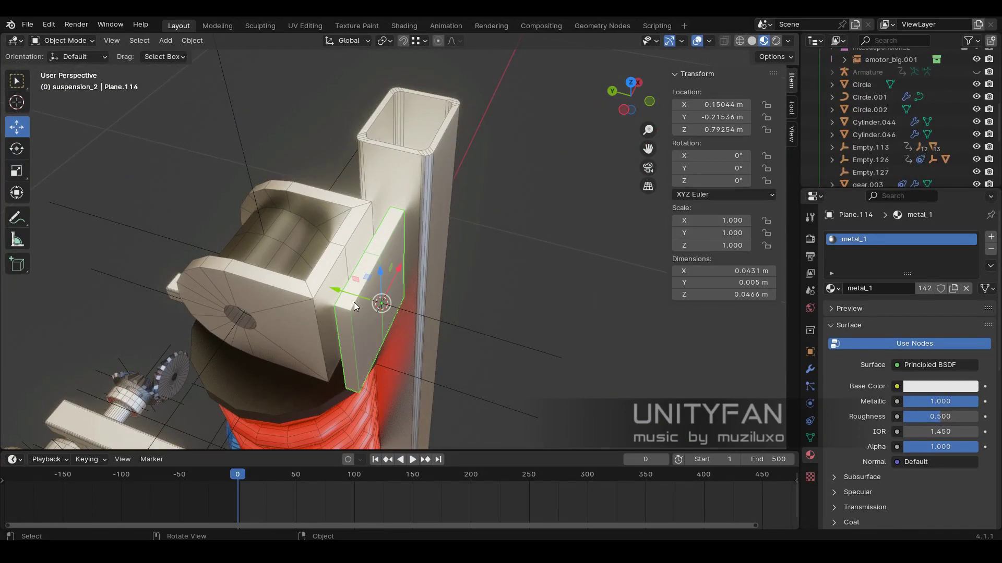
left_click(810, 369)
middle_click_drag(626, 286, 478, 315)
key("g")
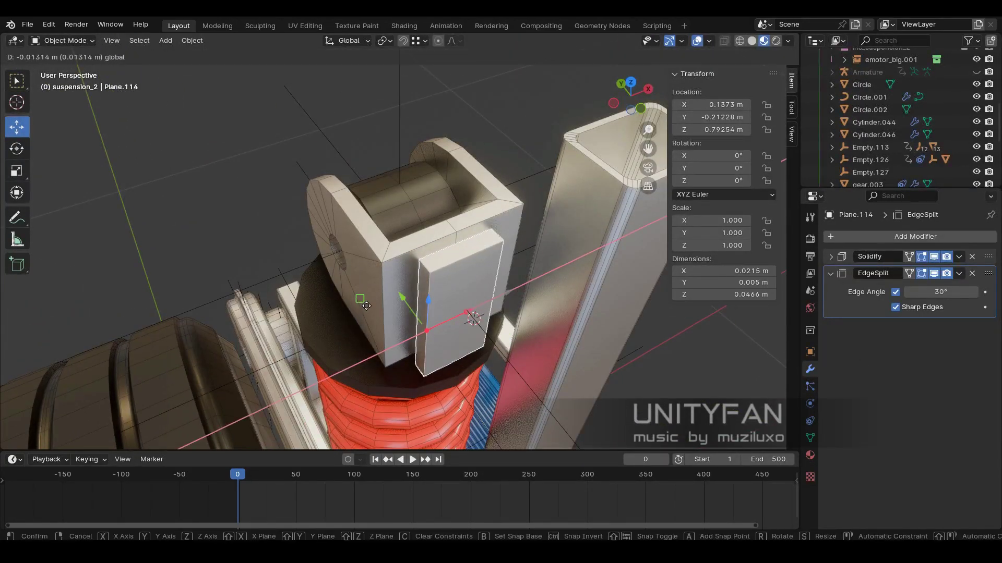
left_click(422, 41)
left_click(396, 70)
mouse_move(407, 156)
middle_mouse_down()
mouse_move(418, 311)
mouse_move(378, 327)
middle_mouse_up()
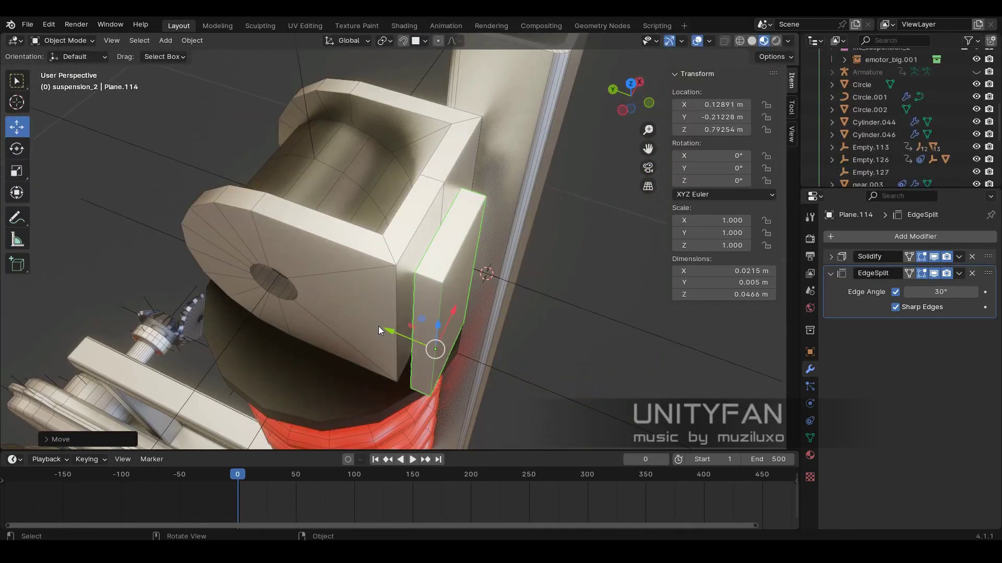
key("g")
key("y")
mouse_move(429, 354)
middle_mouse_down()
mouse_move(443, 342)
mouse_move(453, 298)
middle_mouse_up()
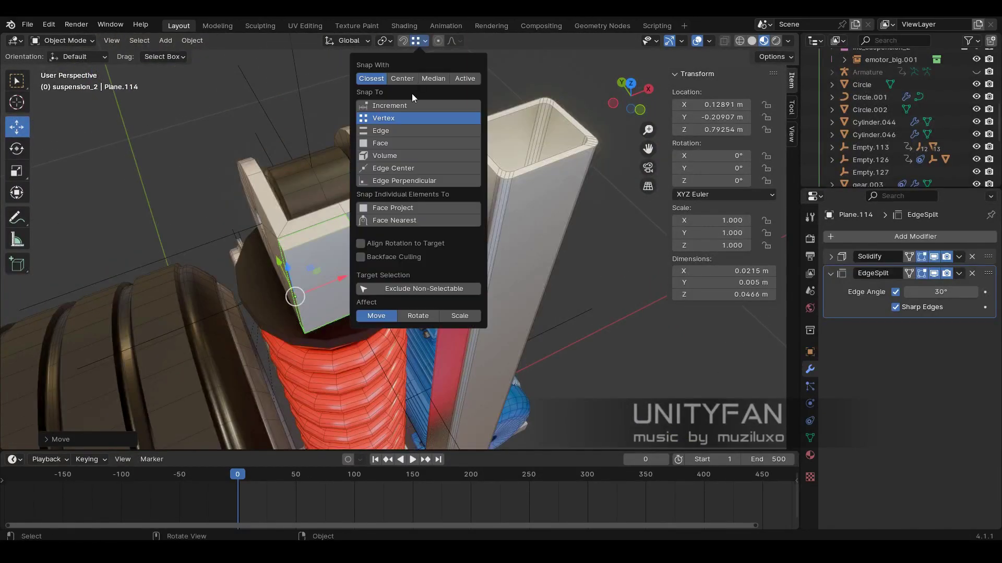
- Check the bracket and plate from side orthographic views, then edit the new plate's mesh
mouse_move(409, 274)
middle_mouse_down()
mouse_move(466, 267)
mouse_move(415, 226)
mouse_move(295, 259)
middle_mouse_up()
key("KP_3")
key("Tab")
left_click(296, 259)
key("Tab")
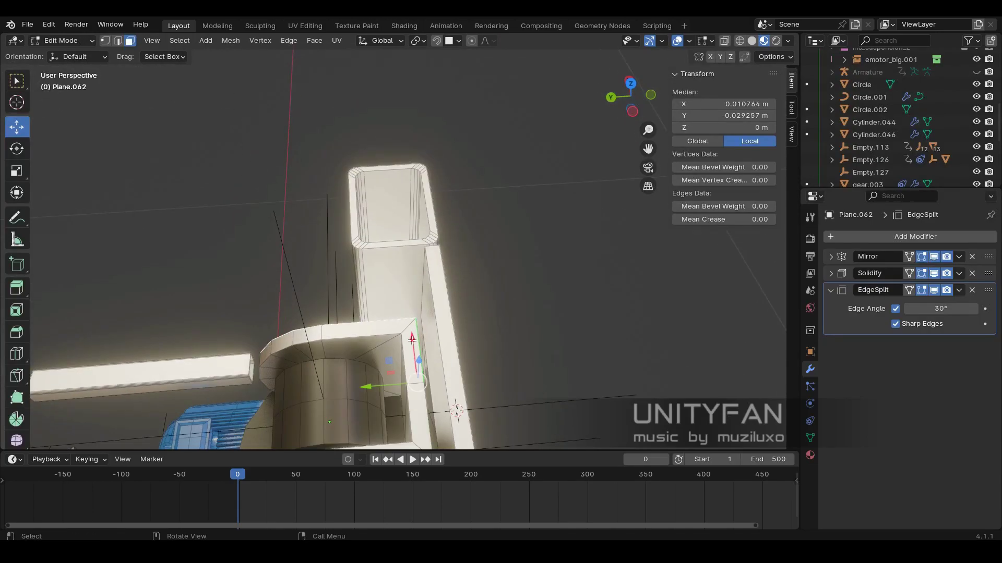
middle_click_drag(412, 339, 458, 322)
key("Tab")
left_click(390, 263)
key("Tab")
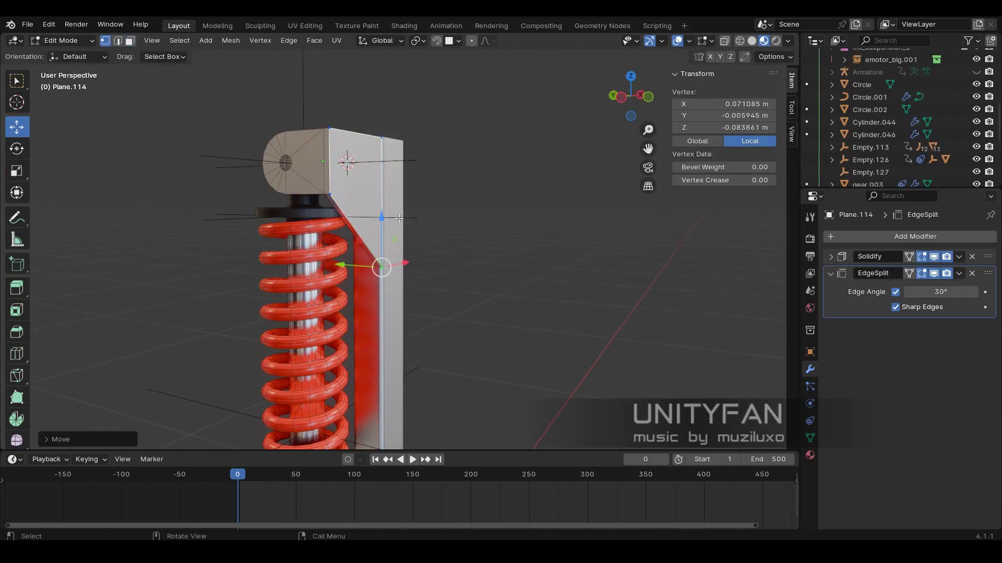
middle_click_drag(399, 218, 368, 250)
key("Tab")
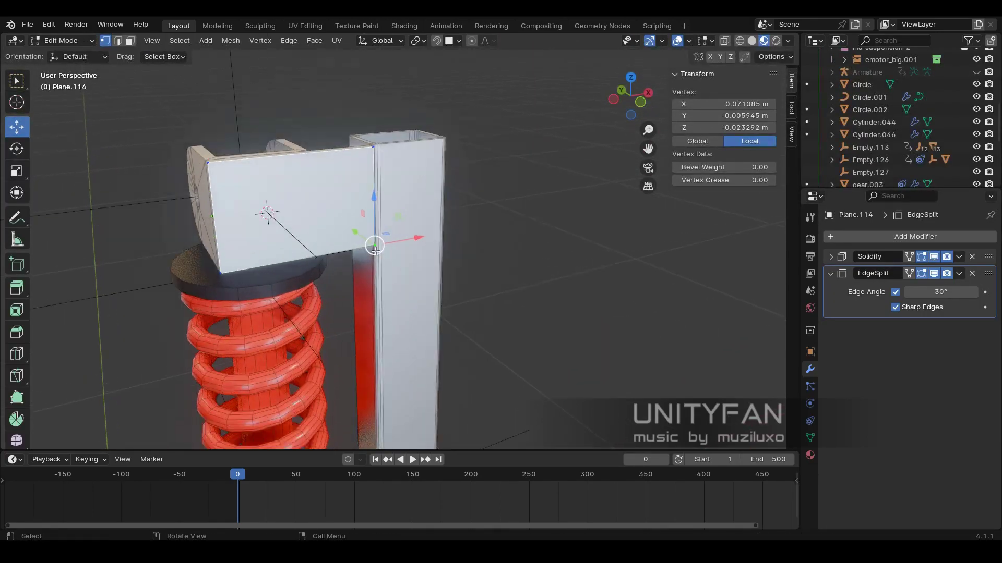
middle_click_drag(382, 181, 438, 224)
key("ctrl+KP_3")
- Duplicate the plate's top edge, rotate it into a flange and stretch it over the post
key("shift+d")
right_click(439, 223)
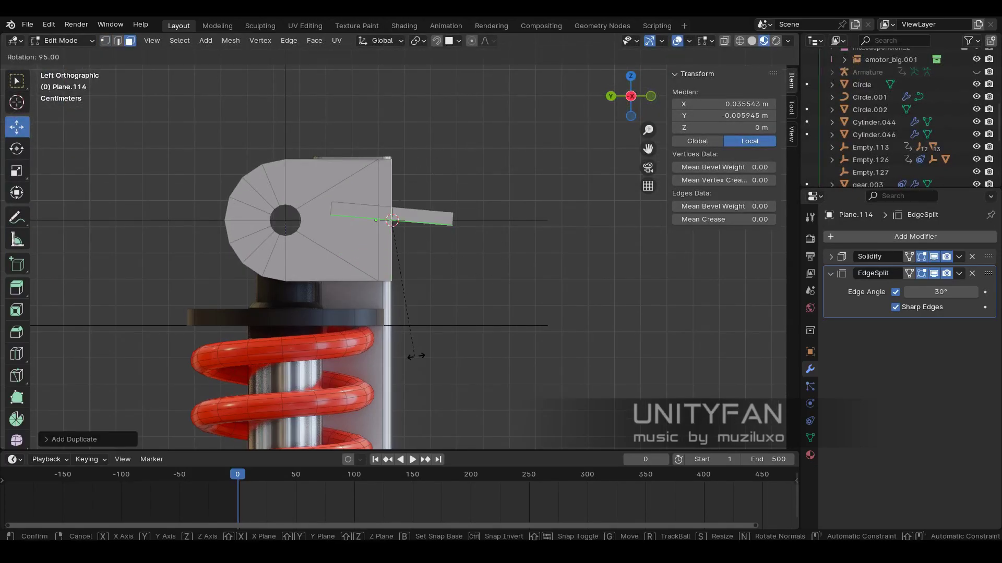
left_click(428, 226)
middle_click_drag(428, 226, 339, 251)
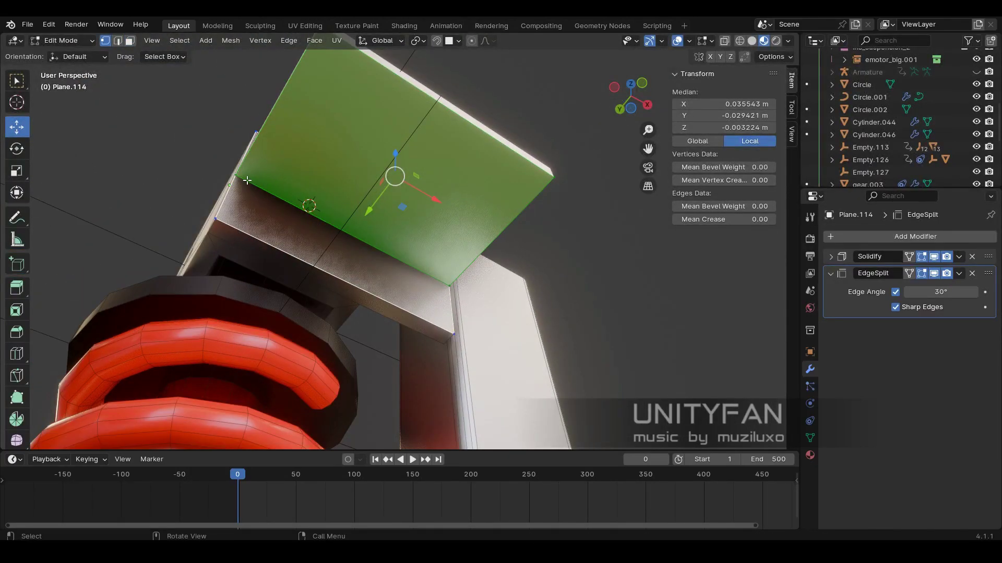
key("1")
middle_click_drag(560, 232, 285, 249)
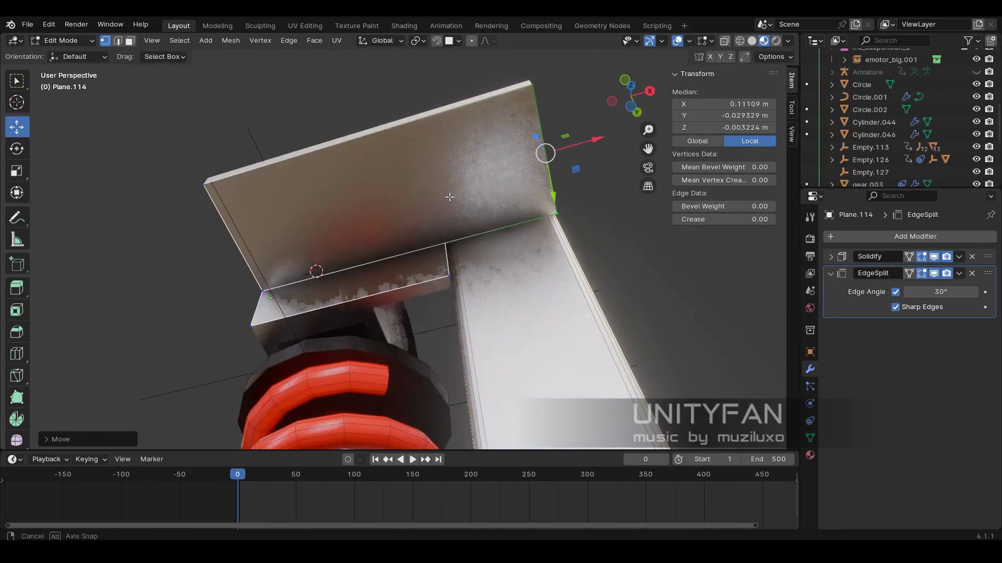
left_click(285, 249, "shift")
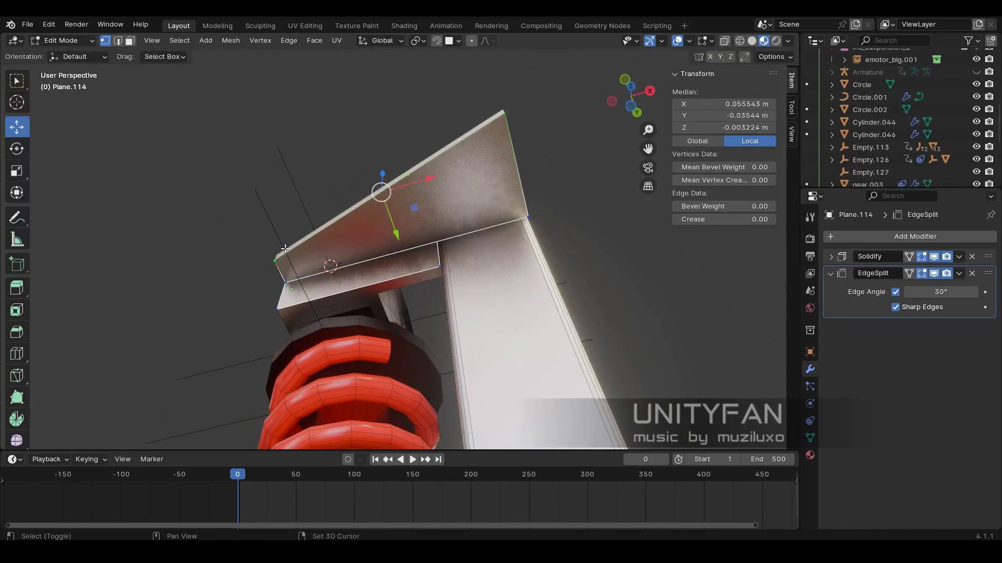
left_click(464, 266)
- Nudge the flange edge into position and duplicate the flange into another plate
mouse_move(465, 266)
middle_mouse_down()
mouse_move(414, 270)
mouse_move(486, 305)
mouse_move(484, 289)
middle_mouse_up()
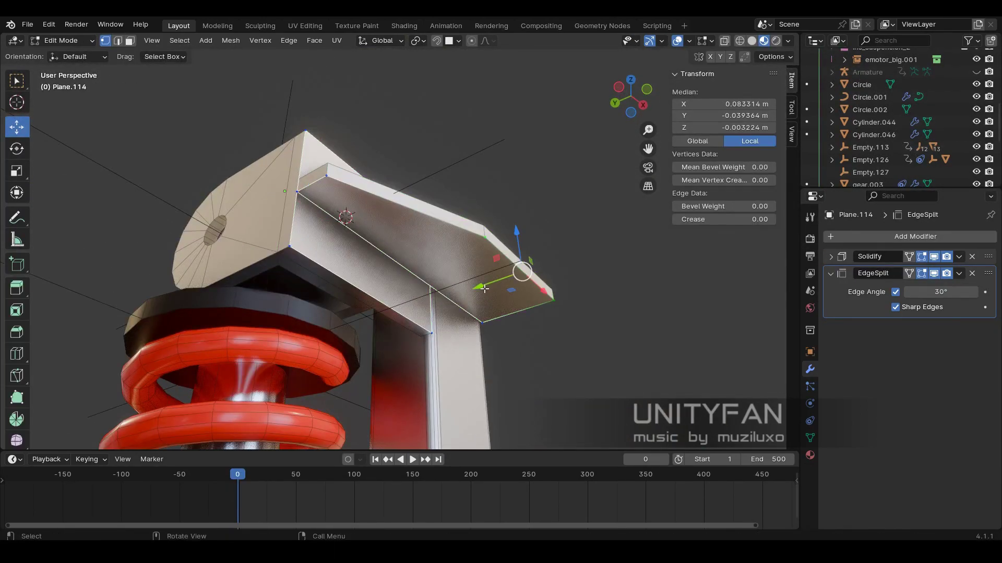
middle_click_drag(298, 195, 338, 200)
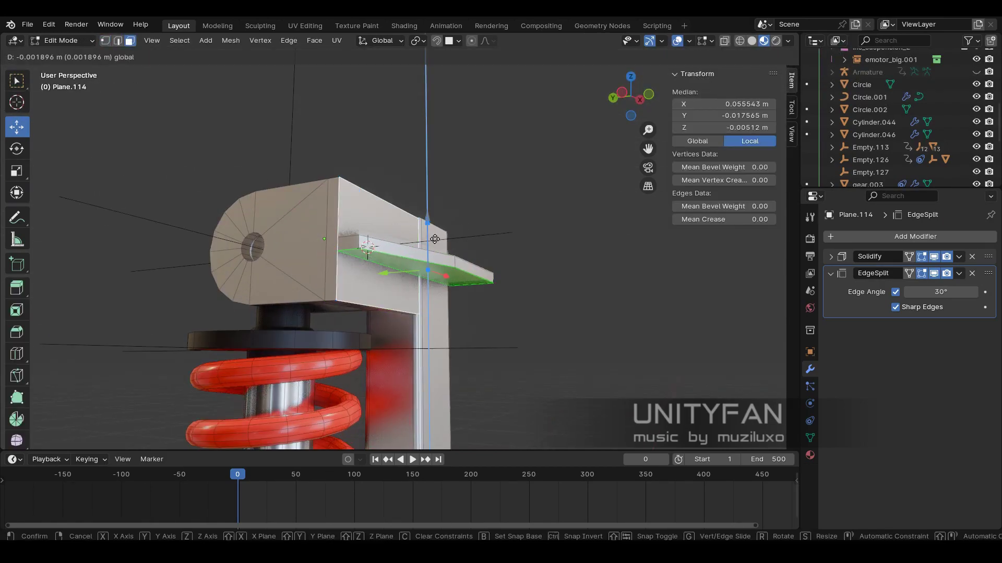
left_click(434, 239)
middle_click_drag(435, 239, 434, 239)
key("shift+d")
left_click(440, 220)
key("Tab")
scroll(523, 271, "down", 5)
mouse_move(524, 272)
middle_mouse_down()
mouse_move(522, 132)
mouse_move(431, 296)
mouse_move(571, 236)
middle_mouse_up()
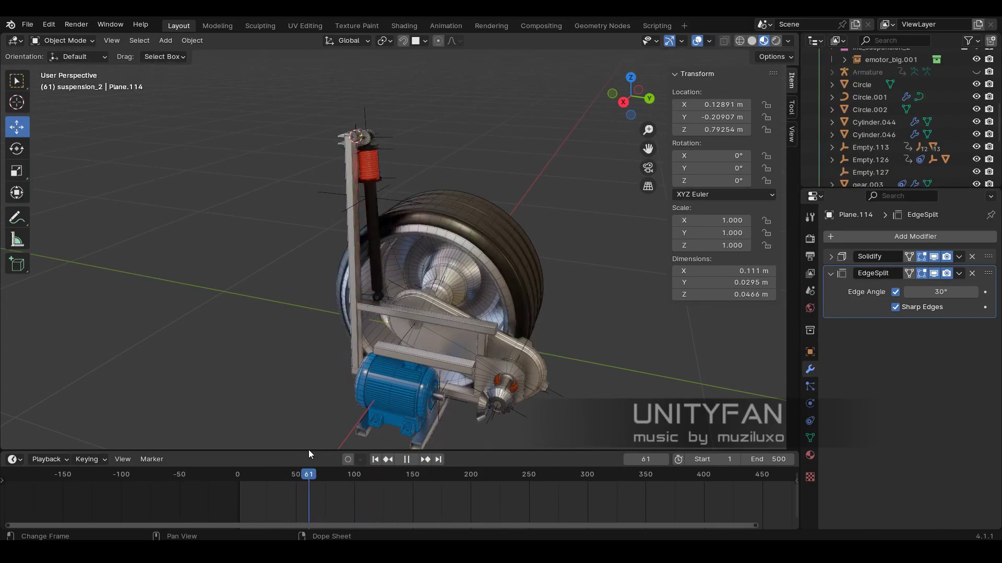
middle_click_drag(356, 433, 274, 220)
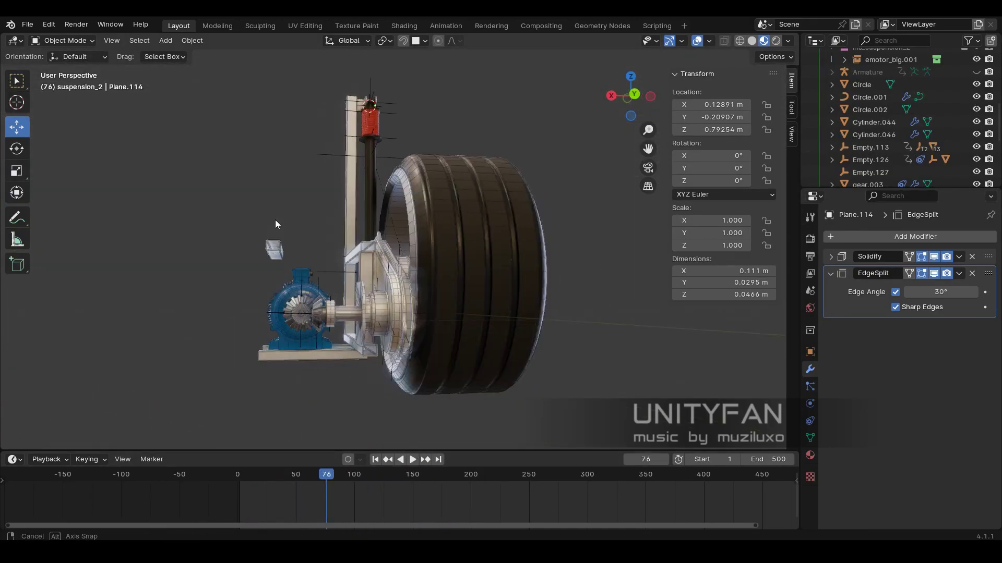
key("space")
mouse_move(349, 478)
middle_mouse_down()
mouse_move(437, 289)
mouse_move(365, 417)
middle_mouse_up()
key("space")
left_click(340, 476)
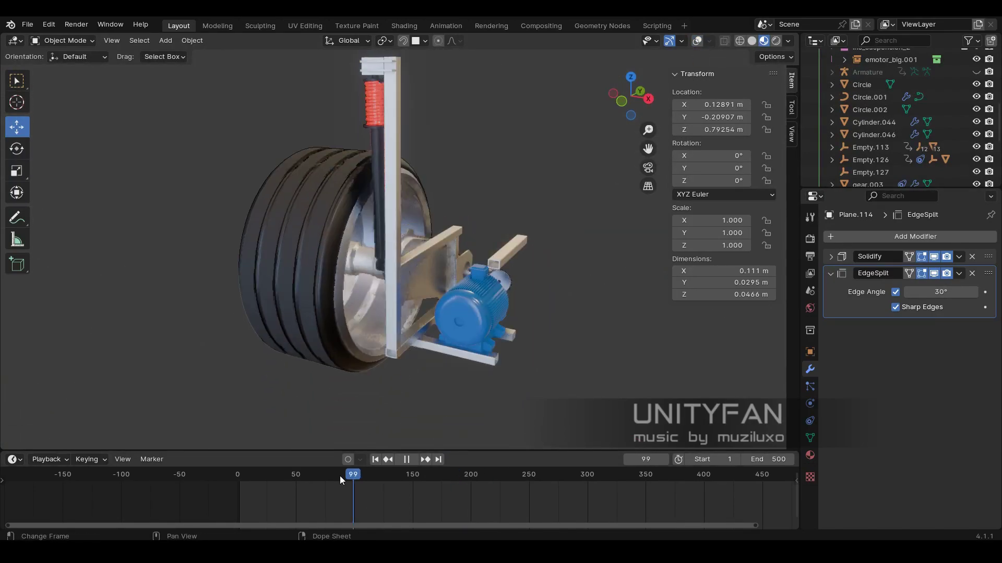
left_click_drag(248, 477, 237, 477)
key("space")
middle_click_drag(365, 313, 468, 219)
scroll(468, 219, "up", 4)
scroll(386, 229, "up", 3)
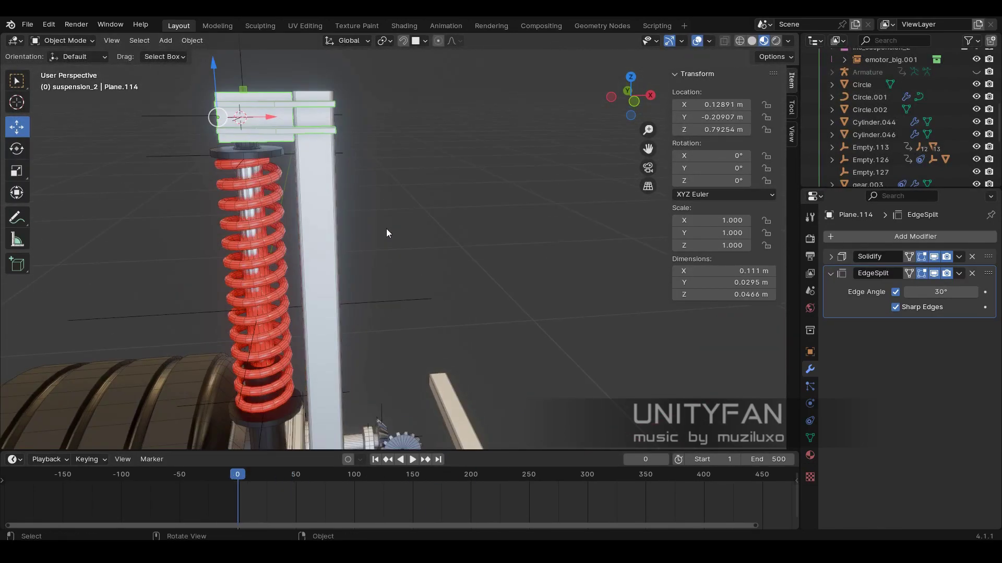
- Select the other copied plate and move its end edge in edge mode
left_click(392, 294)
mouse_move(392, 293)
middle_mouse_down()
mouse_move(433, 273)
mouse_move(451, 217)
middle_mouse_up()
scroll(461, 239, "up", 3)
key("Tab")
scroll(466, 140, "down", 5)
key("2")
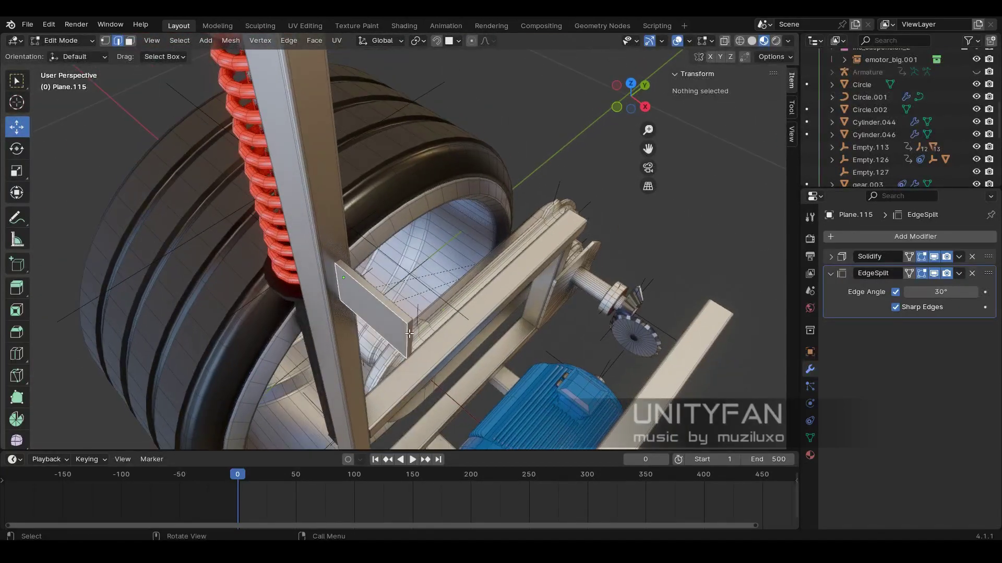
scroll(418, 345, "up", 3)
left_click(372, 348)
left_click(468, 251)
- Scale the plate's face along Y and set an edge's Z height
middle_click_drag(468, 250, 323, 250)
key("3")
left_click(389, 245)
key("s")
key("2")
left_click(324, 252)
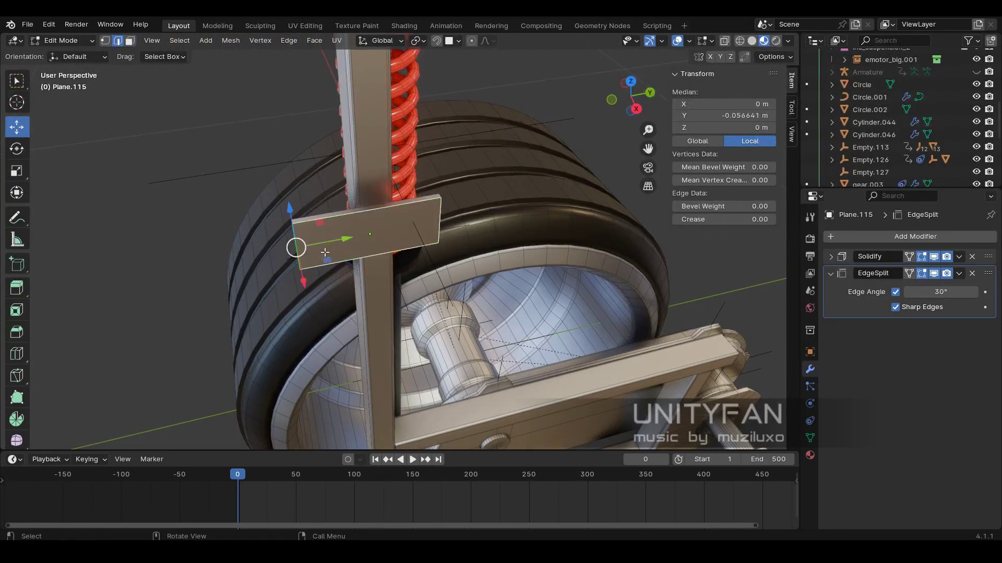
key("Return")
key("Tab")
- Move the plate along X and Y onto the lower crossbar
key("g")
key("x")
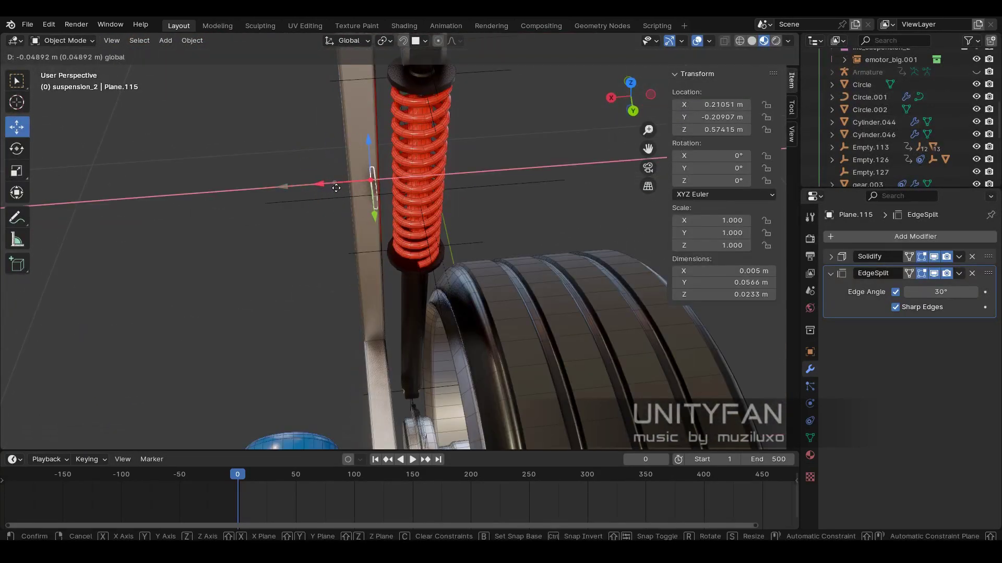
left_click(392, 250)
mouse_move(393, 228)
middle_mouse_down()
mouse_move(387, 122)
mouse_move(441, 408)
middle_mouse_up()
key("g")
key("y")
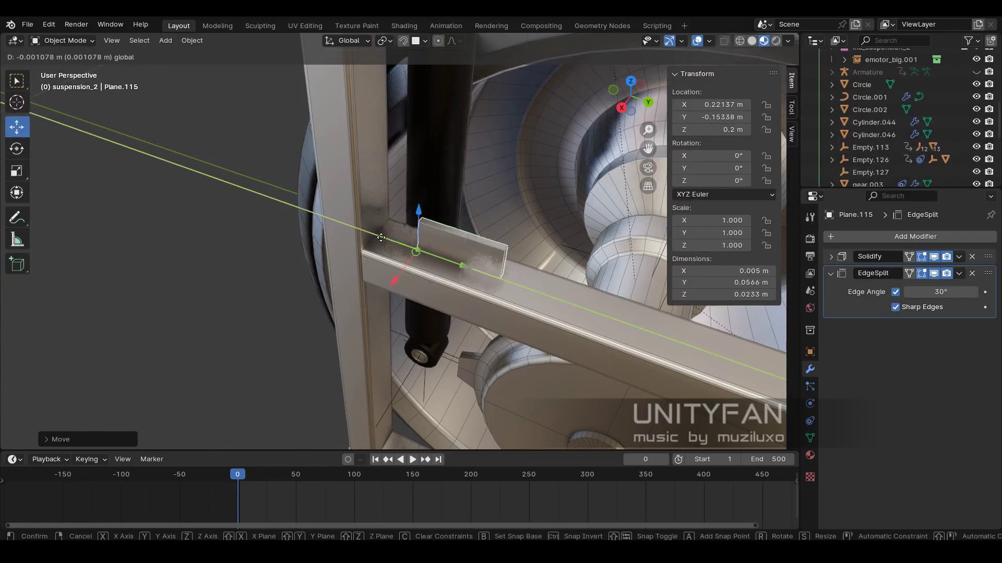
left_click(346, 258)
key("Tab")
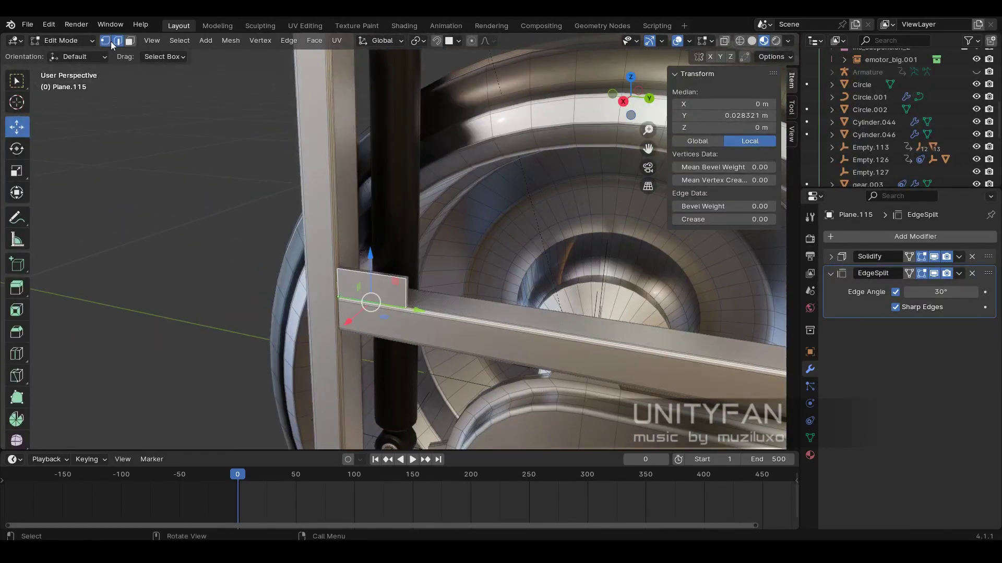
mouse_move(358, 326)
middle_mouse_down()
mouse_move(494, 289)
mouse_move(418, 181)
middle_mouse_up()
key("Tab")
- Place the 3D cursor at the shock's lower mount and snap the copied bracket to it
left_click(418, 180)
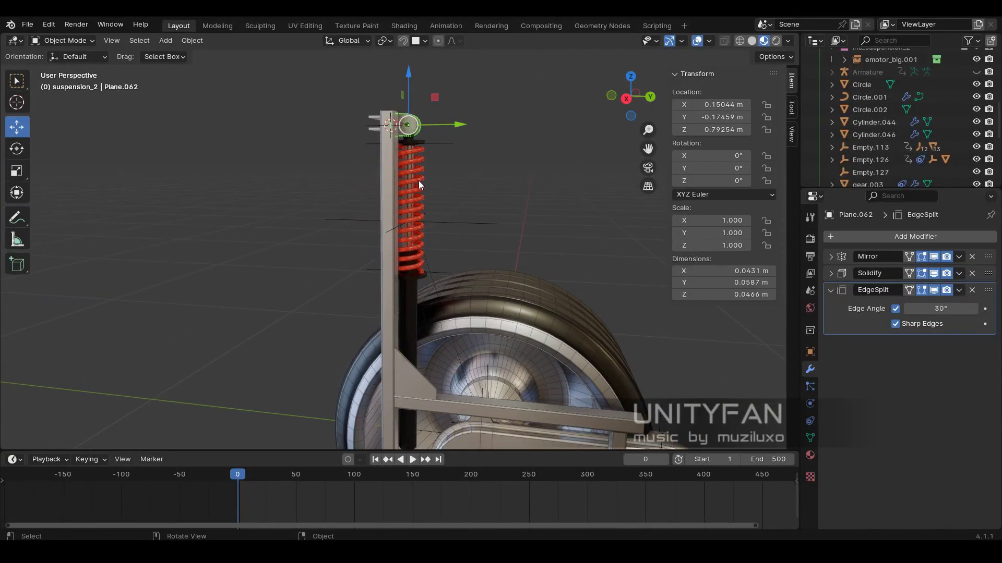
middle_click_drag(451, 395, 465, 241)
left_click(429, 324)
key("shift+s")
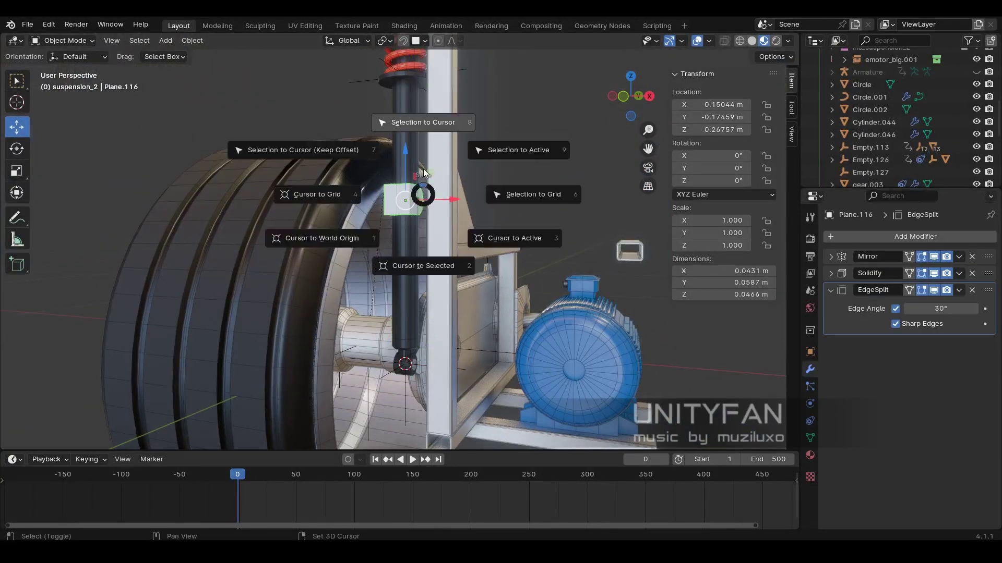
left_click(407, 123)
mouse_move(406, 123)
middle_mouse_down()
mouse_move(308, 198)
mouse_move(477, 208)
mouse_move(485, 273)
mouse_move(430, 250)
mouse_move(398, 285)
mouse_move(389, 205)
mouse_move(431, 287)
mouse_move(543, 244)
middle_mouse_up()
scroll(399, 233, "up", 4)
- With Edge Center snapping, move the bracket plate vertically onto an edge center
left_click(399, 234)
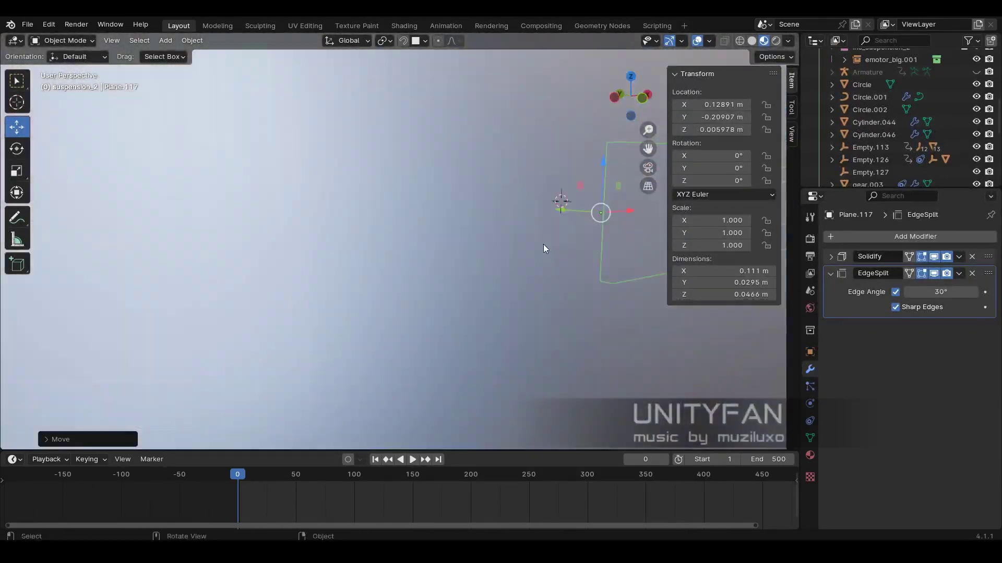
scroll(543, 244, "down", 3)
left_click(383, 274)
left_click(442, 258)
middle_click_drag(442, 257, 463, 227)
left_click(426, 41)
left_click(384, 118)
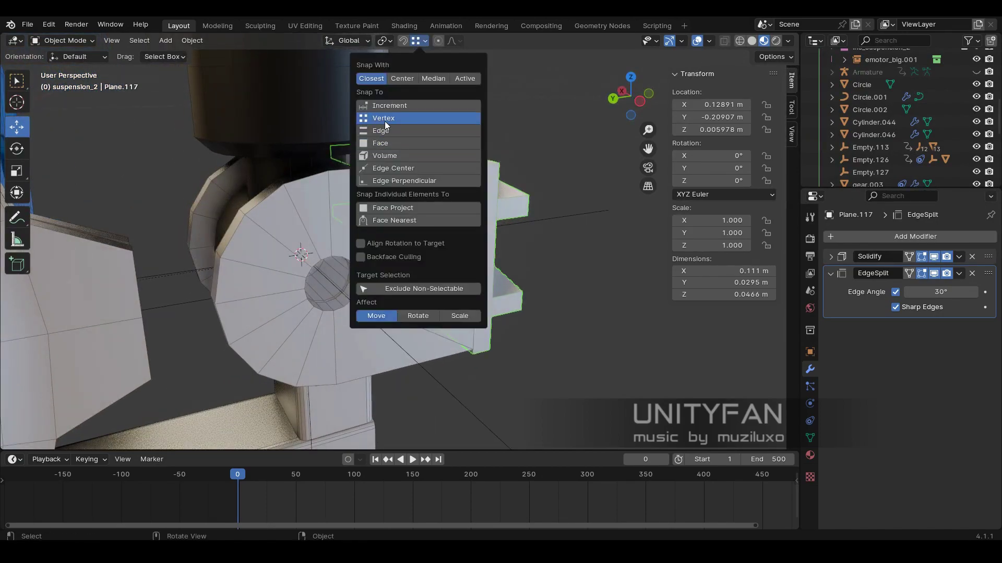
middle_click_drag(417, 306, 417, 156)
left_click(417, 42)
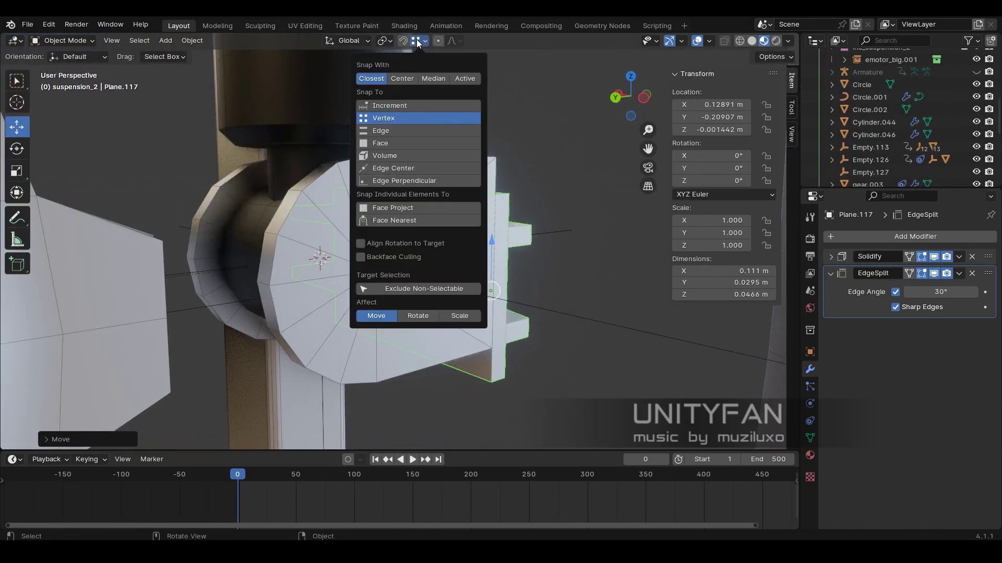
left_click(396, 168)
left_click_drag(491, 241, 500, 257)
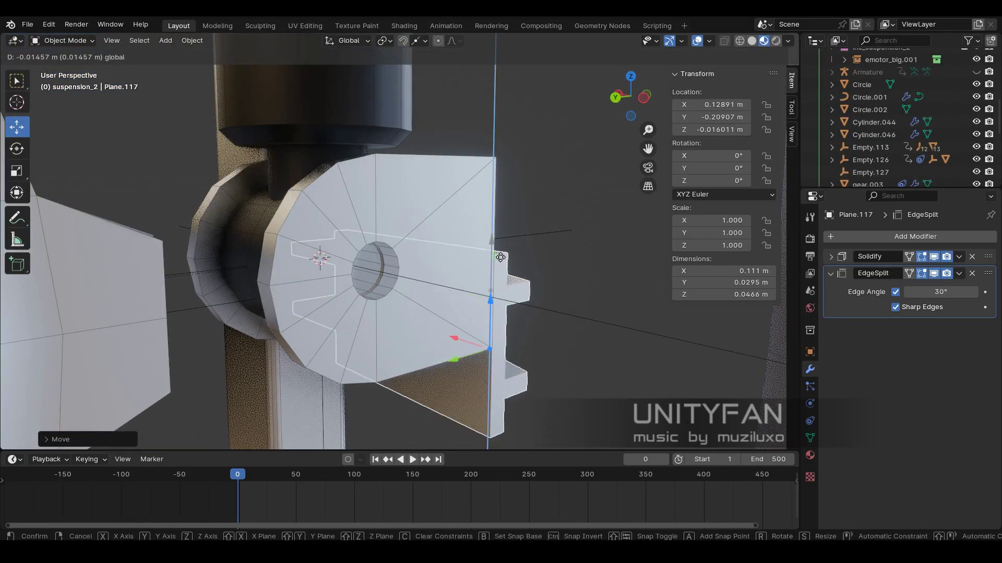
left_click(470, 163)
- Restore increment snapping, view the whole wheel, and stop playback at frame 0
left_click(417, 42)
left_click(386, 106)
scroll(419, 336, "down", 5)
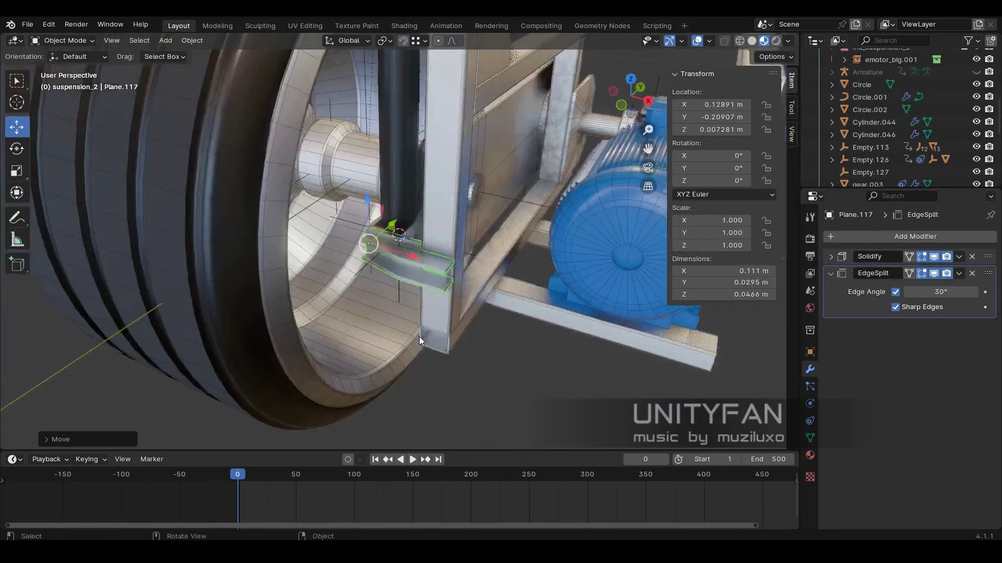
middle_click_drag(418, 336, 470, 311)
scroll(471, 311, "up", 2)
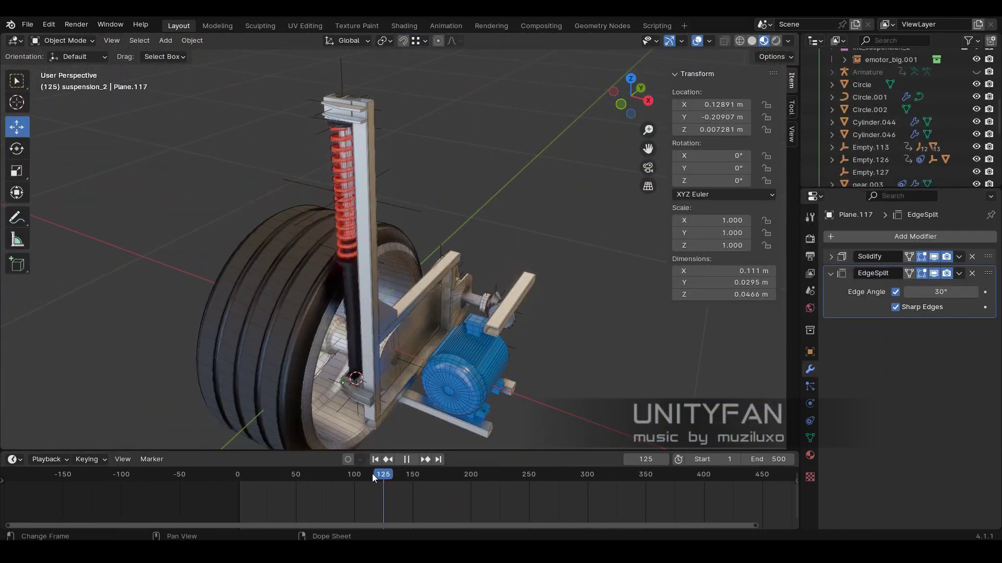
scroll(443, 280, "up", 4)
key("Escape")
mouse_move(444, 281)
middle_mouse_down()
mouse_move(322, 267)
mouse_move(314, 280)
middle_mouse_up()
- Rotate Plane.116 180° around X in side view, then play from frame 54
left_click(313, 325)
key("KP_3")
key("r")
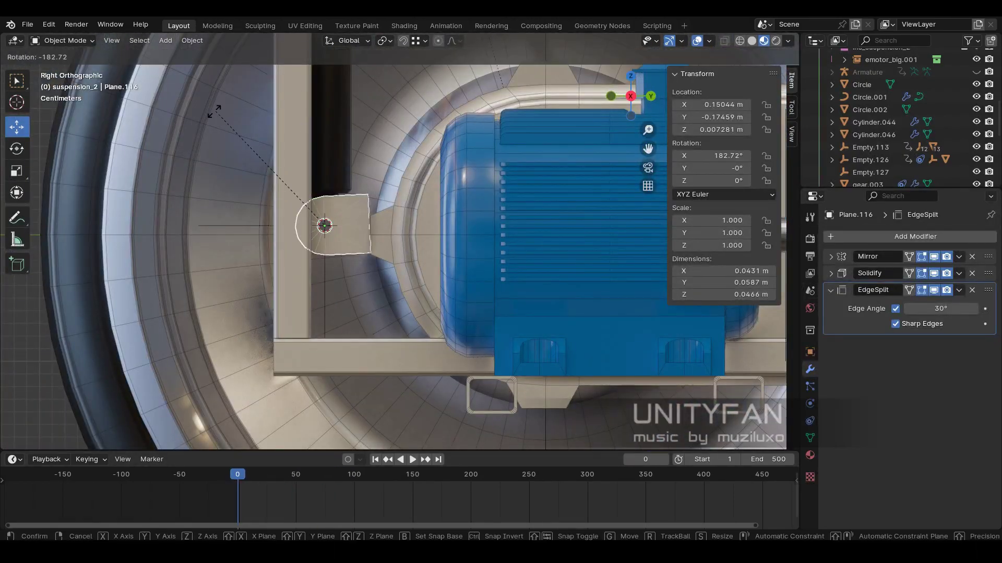
left_click(214, 111)
middle_click_drag(214, 111, 299, 265)
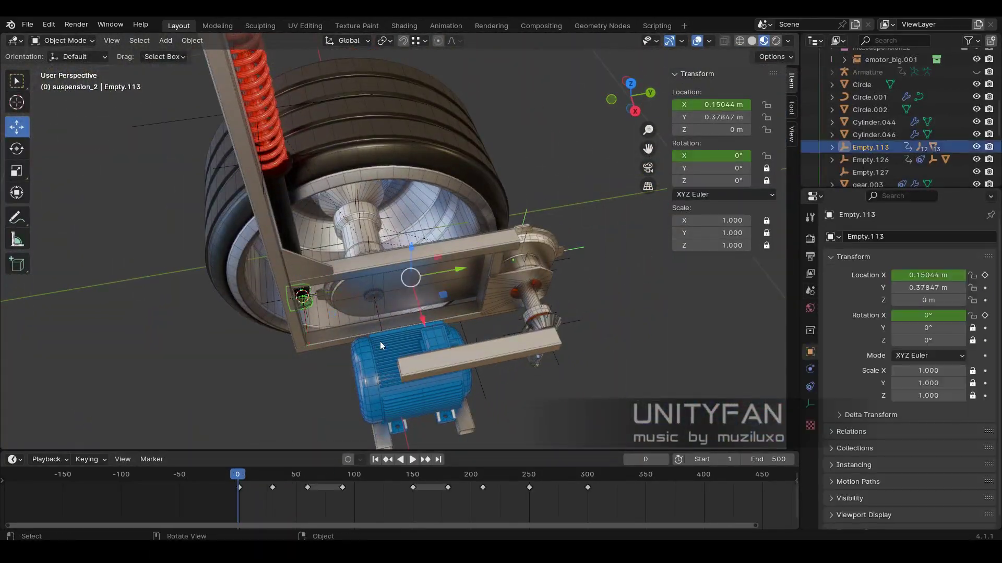
left_click(302, 492)
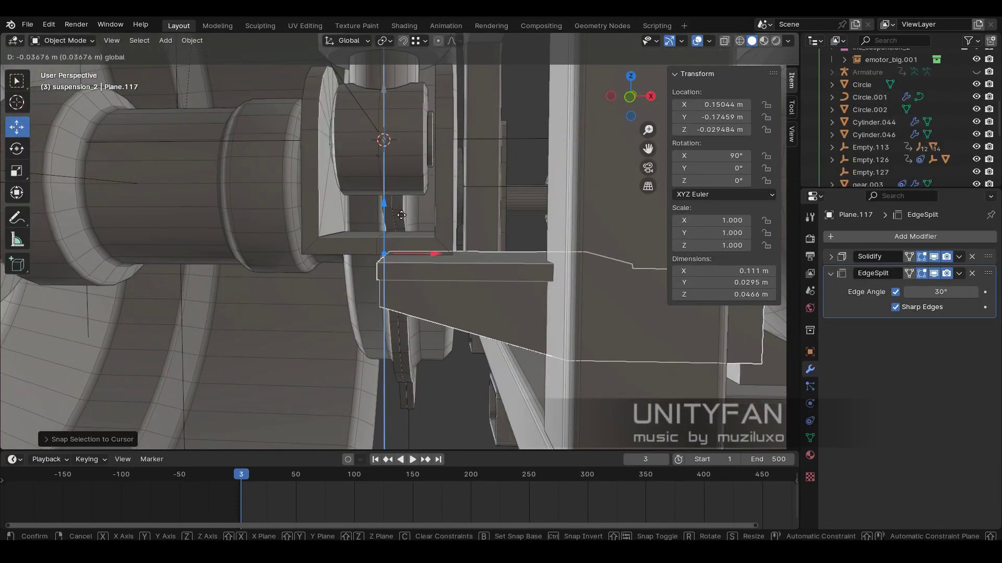
- Move Plane.117 down along Z and turn it 180° around Z
left_click(401, 215)
middle_click_drag(318, 252, 418, 245)
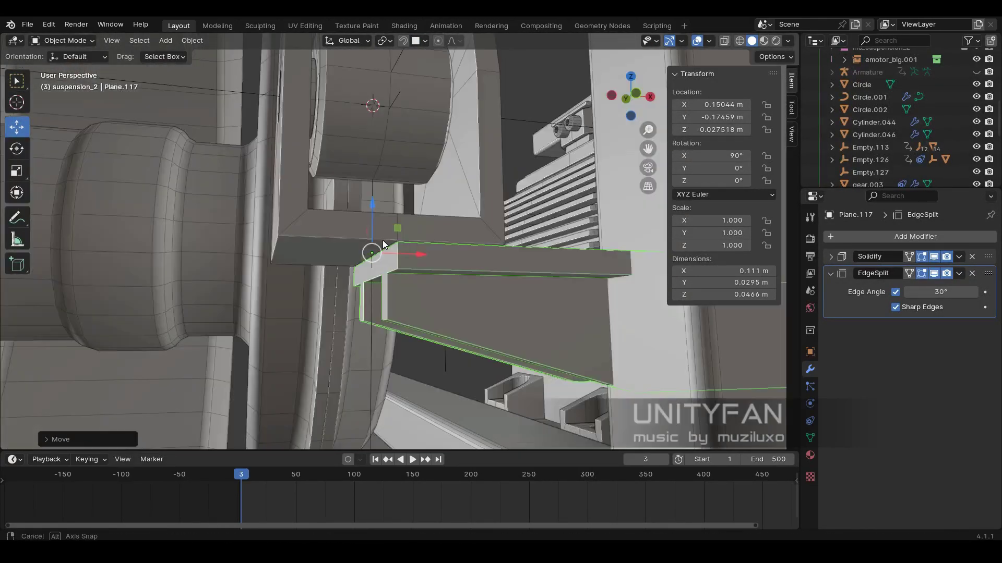
key("grave")
left_click(413, 137)
key("r")
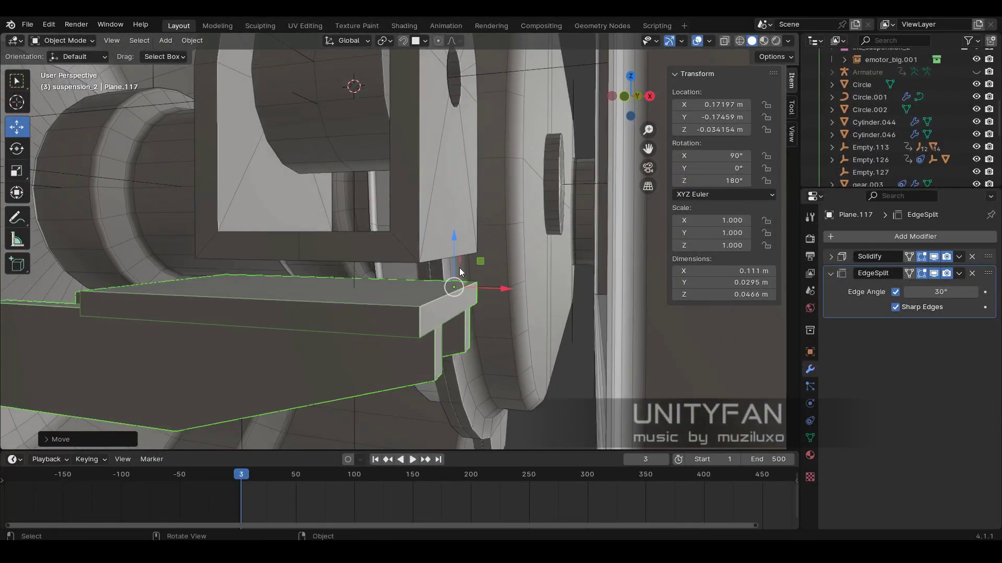
key("Tab")
middle_click_drag(459, 271, 492, 302)
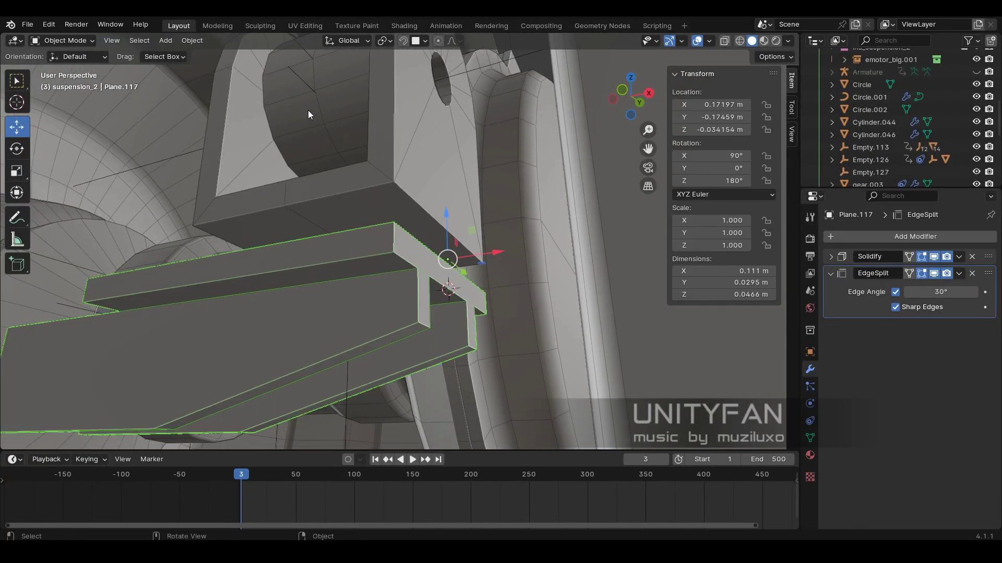
- Reset Plane.117's origin via Set Origin, then edit its mesh
left_click(192, 40)
left_click(358, 78)
scroll(469, 183, "up", 3)
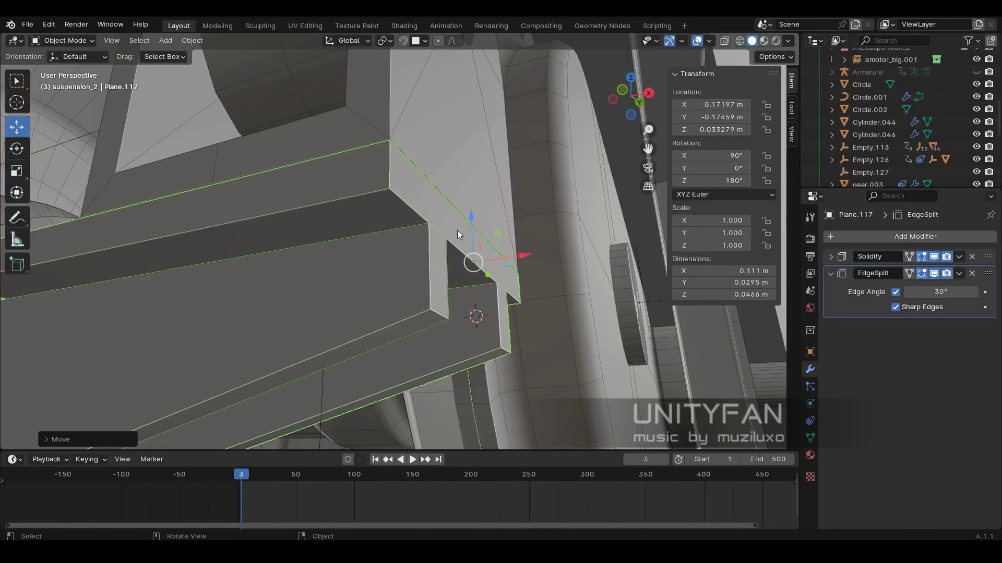
middle_click_drag(457, 234, 368, 311)
key("Tab")
- Move the collar geometry along X and switch to edge selection at its open end
key("g")
key("x")
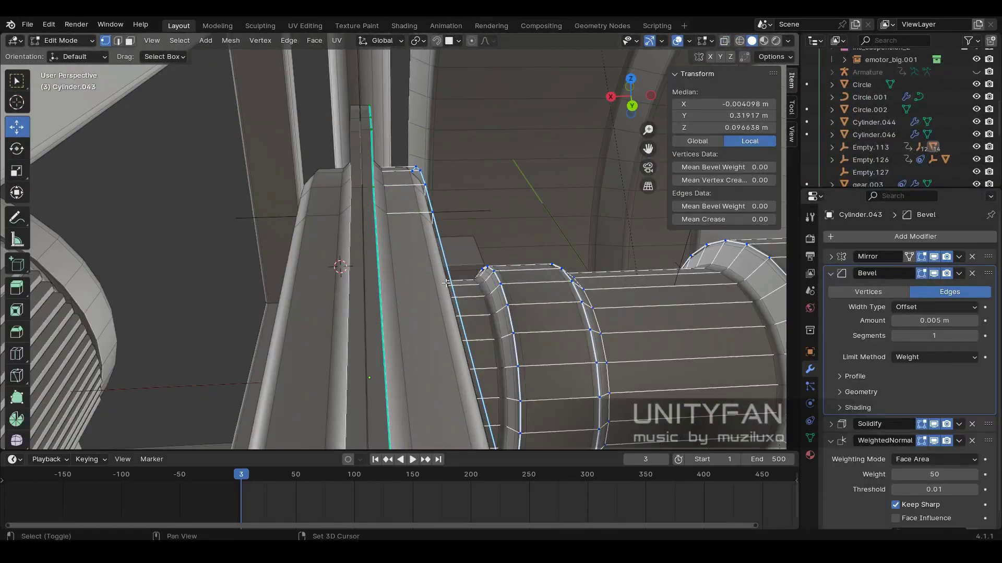
middle_click_drag(446, 284, 313, 292)
key("shift+z")
key("2")
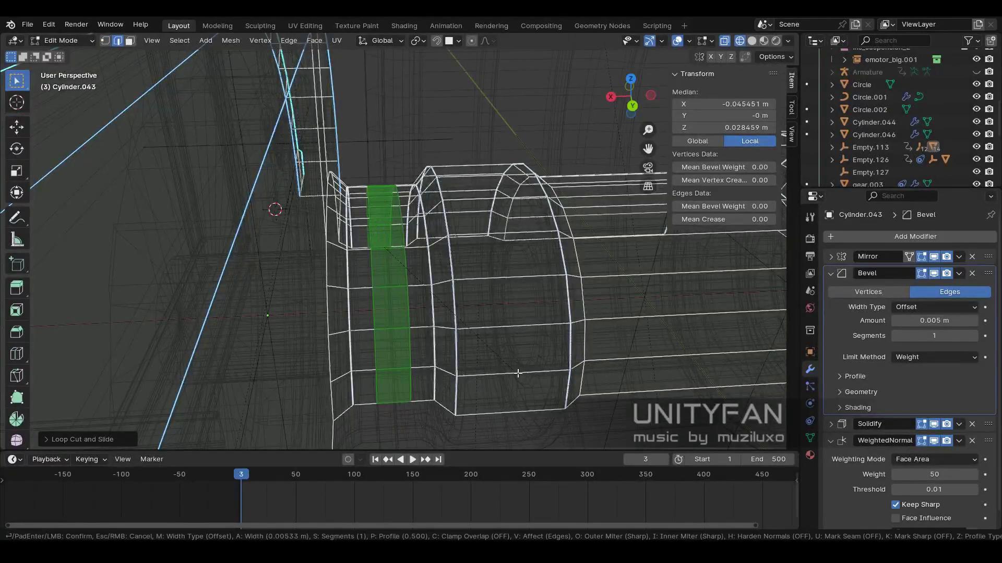
scroll(402, 333, "down", 3)
key("shift+z")
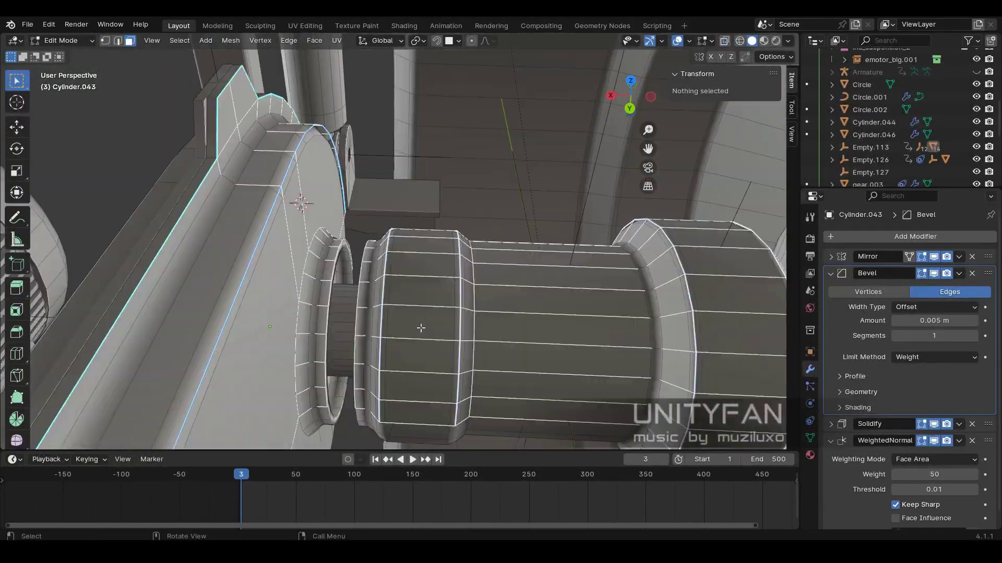
middle_click_drag(437, 343, 347, 296)
key("2")
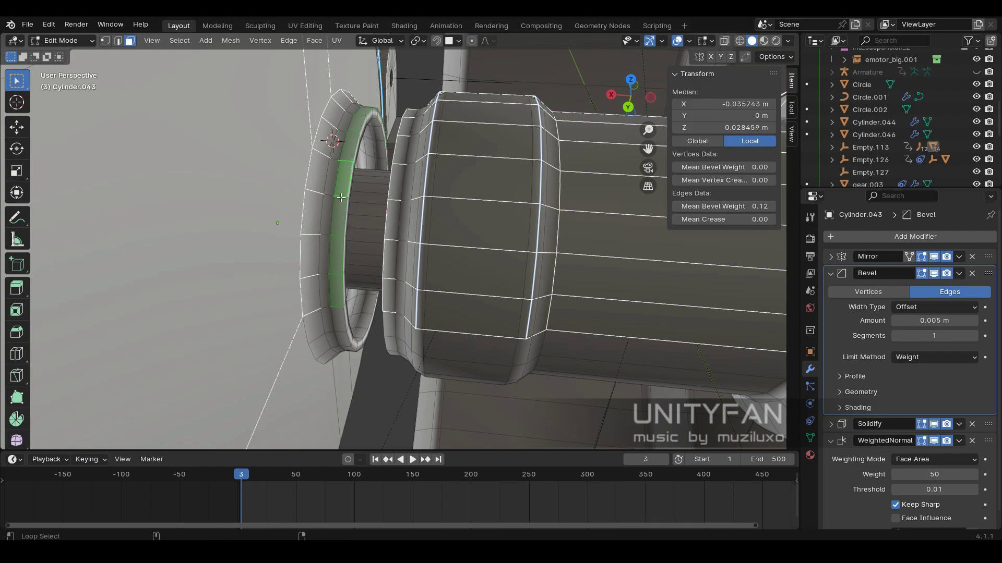
key("alt+a")
mouse_move(341, 197)
middle_mouse_down()
mouse_move(389, 298)
mouse_move(357, 293)
mouse_move(386, 317)
mouse_move(405, 292)
mouse_move(353, 264)
middle_mouse_up()
- Fill the collar's open edge loop with a face and scale the new disc
key("f")
left_click(417, 41)
key("ctrl+z")
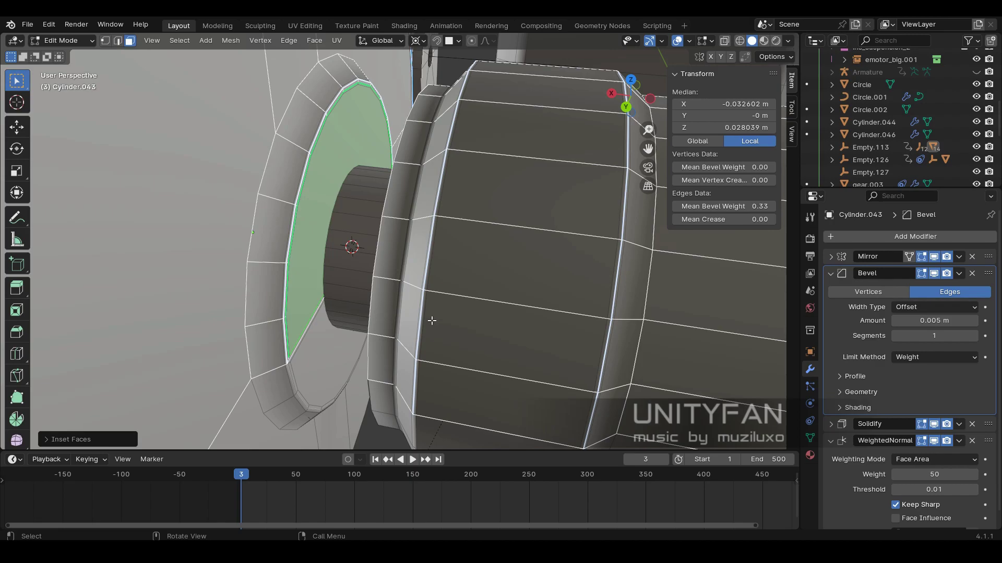
left_click(413, 323)
middle_click_drag(414, 324, 331, 290)
key("shift+z")
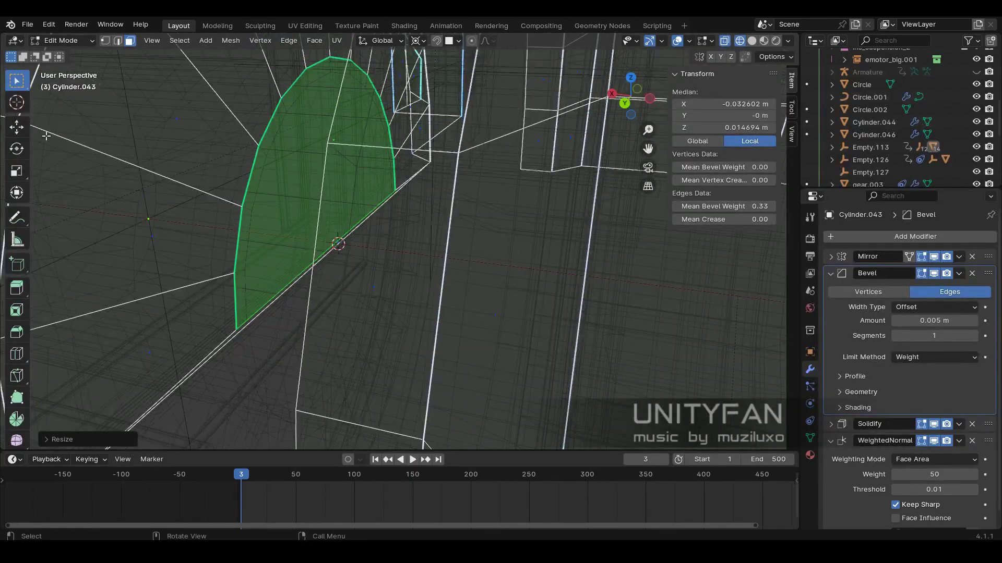
key("Escape")
key("alt+a")
key("shift+z")
key("shift+z")
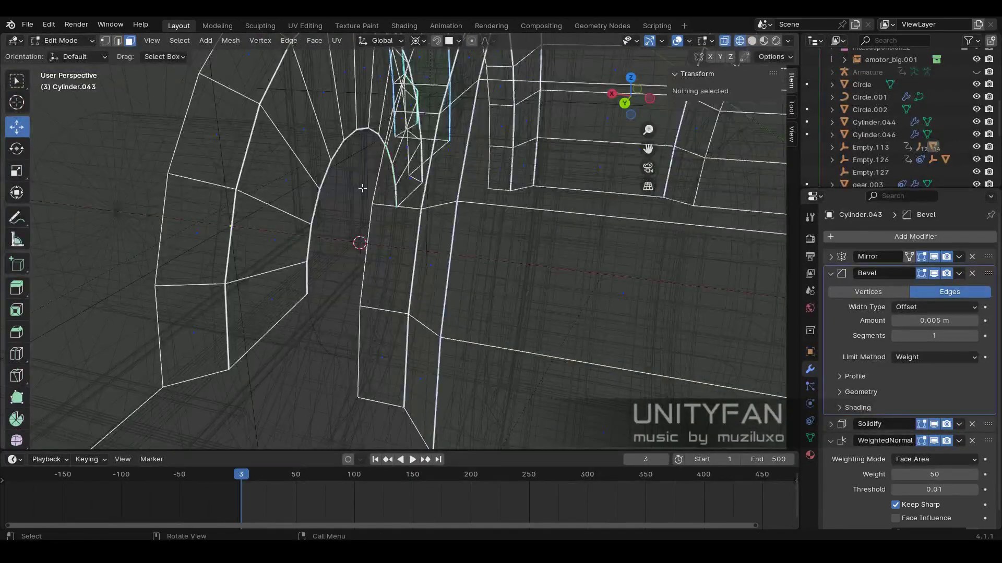
- Box-select the collar's vertices, then select the whole linked cylinder mesh
key("shift+z")
key("shift+z")
mouse_move(179, 66)
middle_mouse_down()
mouse_move(414, 357)
mouse_move(439, 369)
middle_mouse_up()
key("1")
key("a")
key("shift+z")
scroll(377, 370, "up", 4)
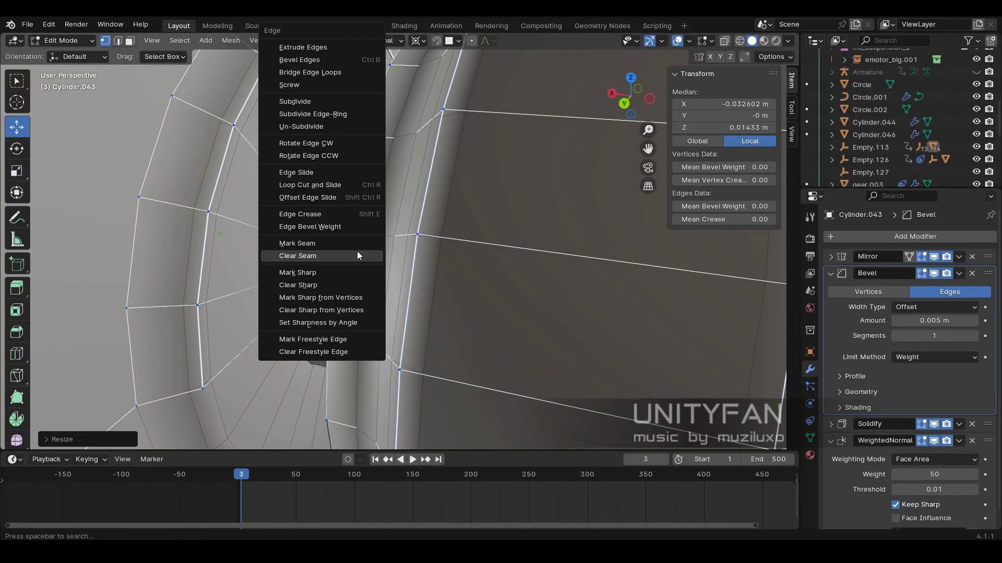
left_click(356, 272)
scroll(308, 223, "down", 5)
key("shift+z")
key("alt+a")
mouse_move(308, 223)
middle_mouse_down()
mouse_move(489, 295)
mouse_move(390, 268)
middle_mouse_up()
key("l")
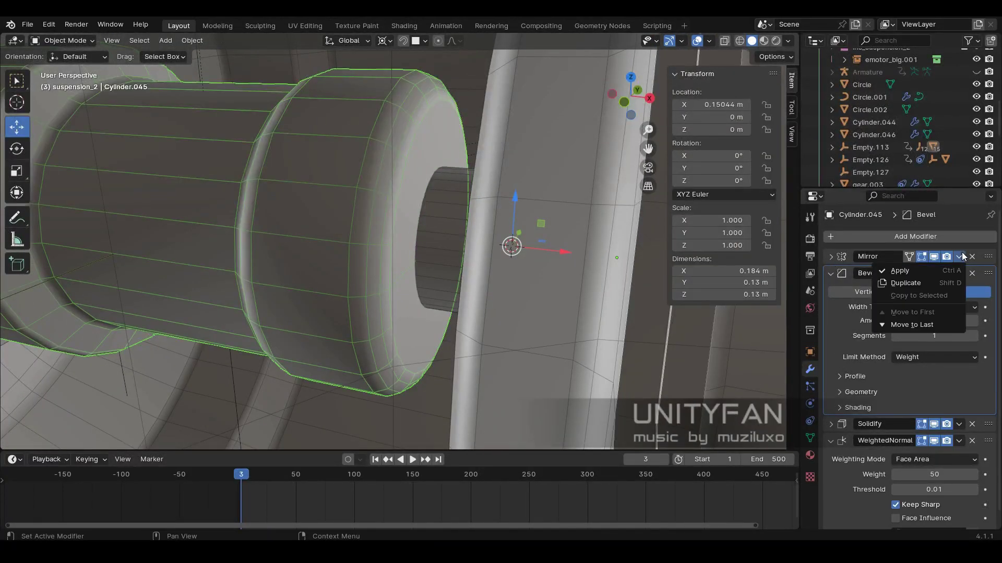
- Apply the cylinder's Mirror modifier and set its bevel weight to 0.42
left_click(899, 271)
key("Tab")
middle_click_drag(515, 274, 600, 359)
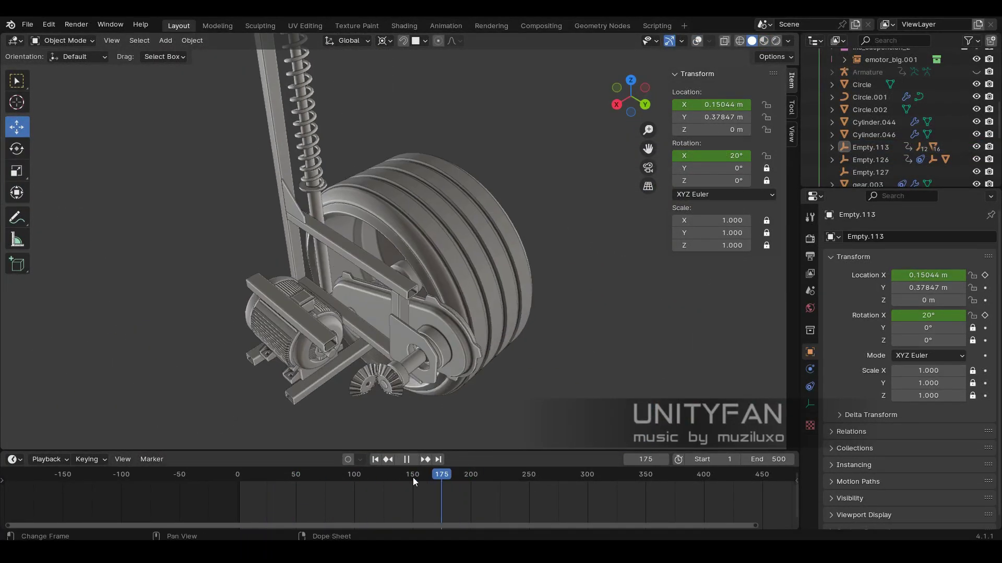
- Scrub the suspension swing from frame 174 to 186 and close in on the wheel
left_click_drag(405, 481, 440, 479)
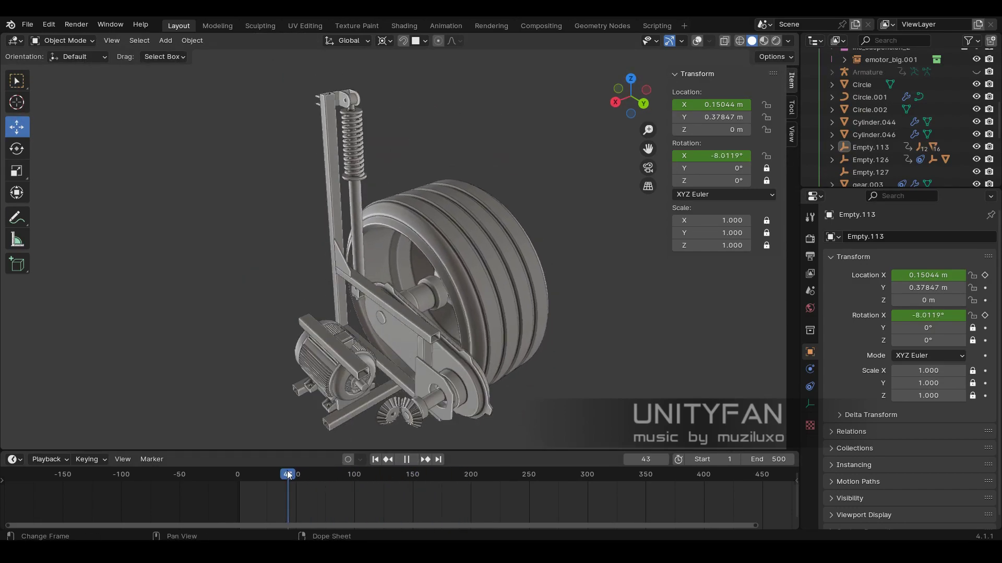
mouse_move(288, 475)
left_mouse_down()
mouse_move(454, 486)
mouse_move(264, 461)
left_mouse_up()
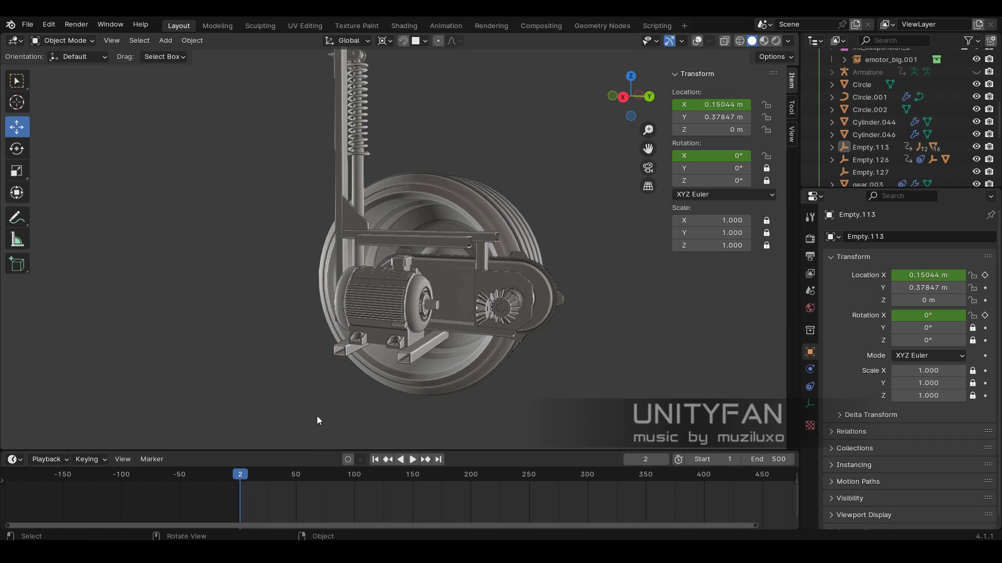
scroll(403, 338, "down", 2)
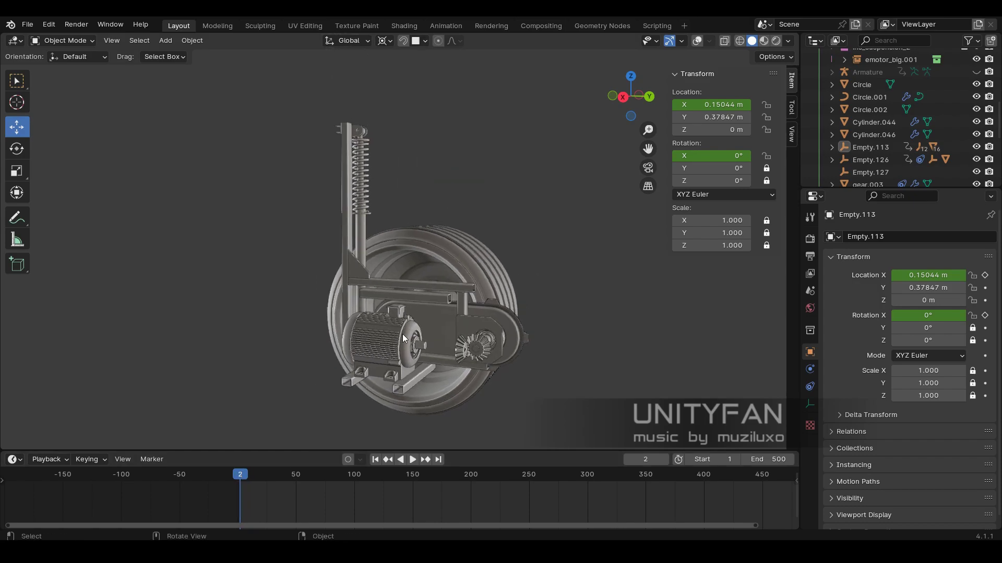
mouse_move(469, 321)
middle_mouse_down()
mouse_move(381, 209)
mouse_move(444, 274)
mouse_move(359, 294)
mouse_move(470, 97)
middle_mouse_up()
- Separate the linked mounting-plate geometry into its own object with P > Selection
key("shift+z")
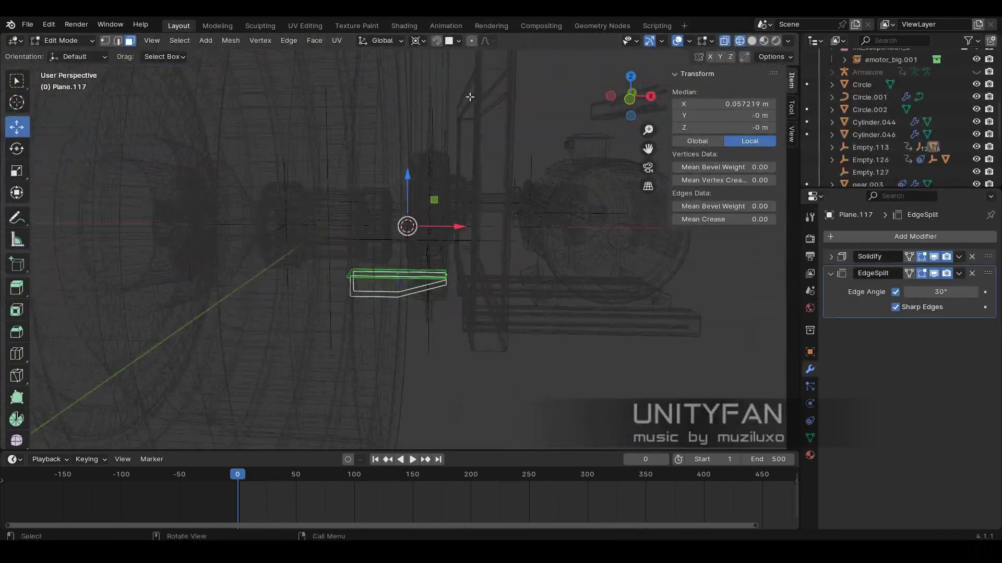
left_click(448, 111)
key("KP_1")
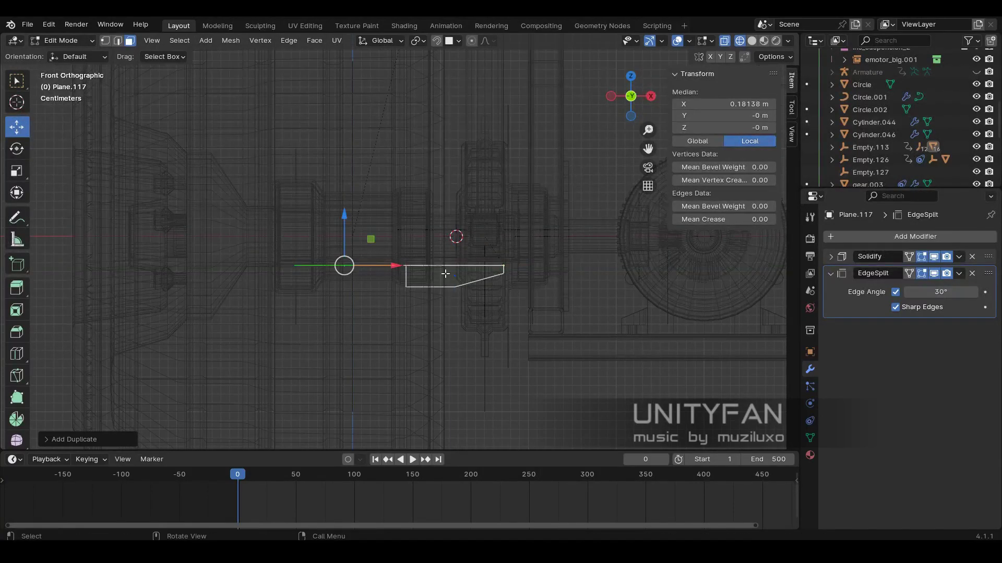
key("shift+z")
mouse_move(385, 399)
middle_mouse_down()
mouse_move(443, 246)
mouse_move(465, 289)
middle_mouse_up()
key("g")
right_click(443, 246)
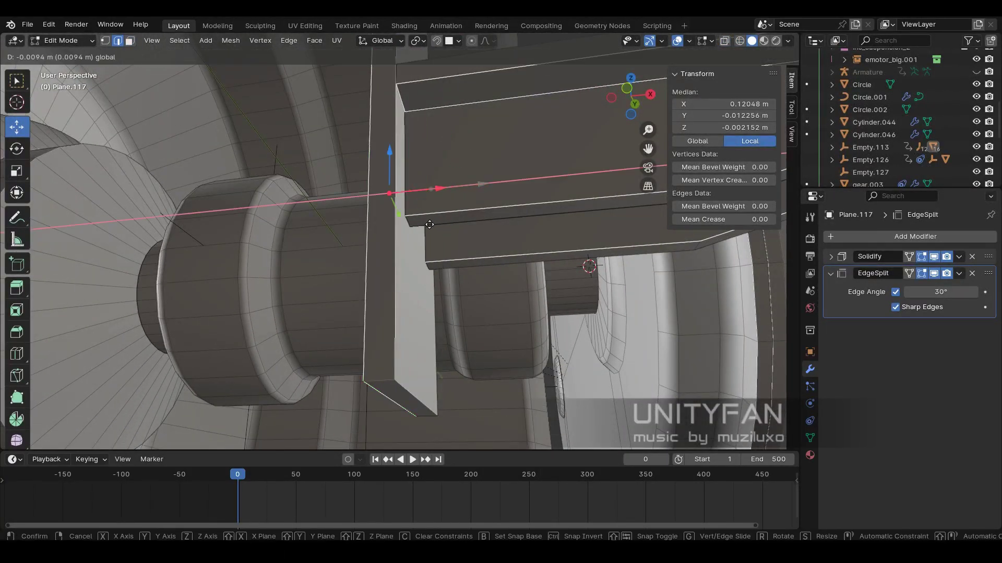
right_click(411, 112)
middle_click_drag(411, 112, 168, 223)
key("l")
key("p")
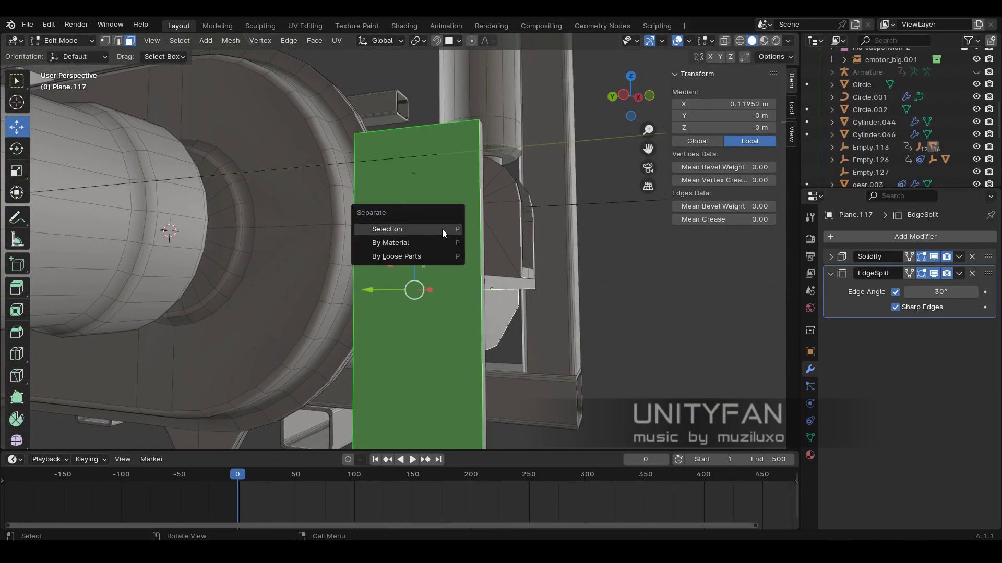
left_click(380, 226)
key("Tab")
- Make the newly separated plate active and enter its mesh edit mode
key("Tab")
middle_click_drag(392, 256, 188, 49)
middle_click_drag(402, 294, 331, 235)
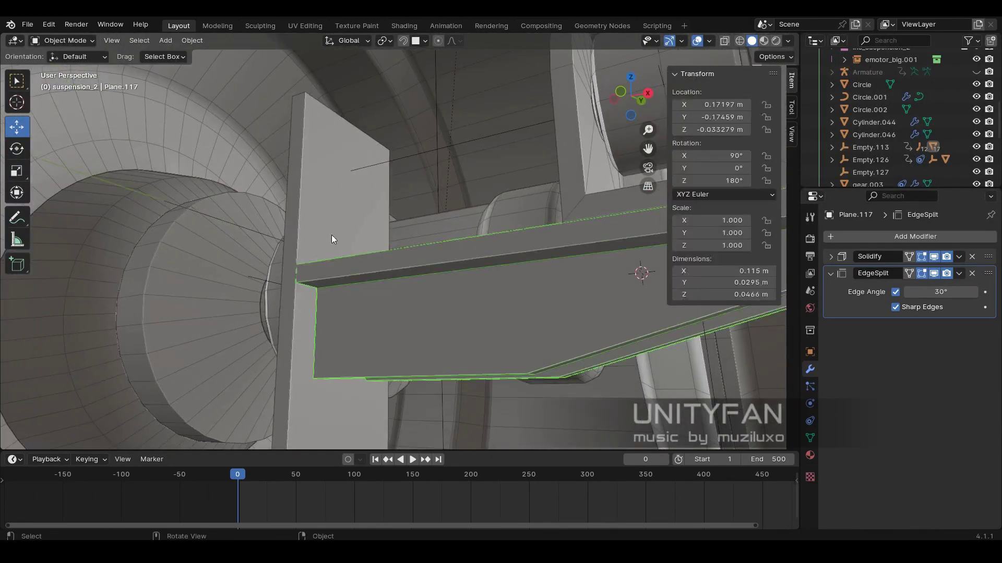
key("Tab")
left_click(501, 313)
key("Tab")
mouse_move(501, 313)
middle_mouse_down()
mouse_move(503, 256)
mouse_move(481, 333)
mouse_move(405, 241)
mouse_move(424, 322)
middle_mouse_up()
left_click(397, 282)
mouse_move(397, 281)
middle_mouse_down()
mouse_move(491, 280)
mouse_move(360, 103)
middle_mouse_up()
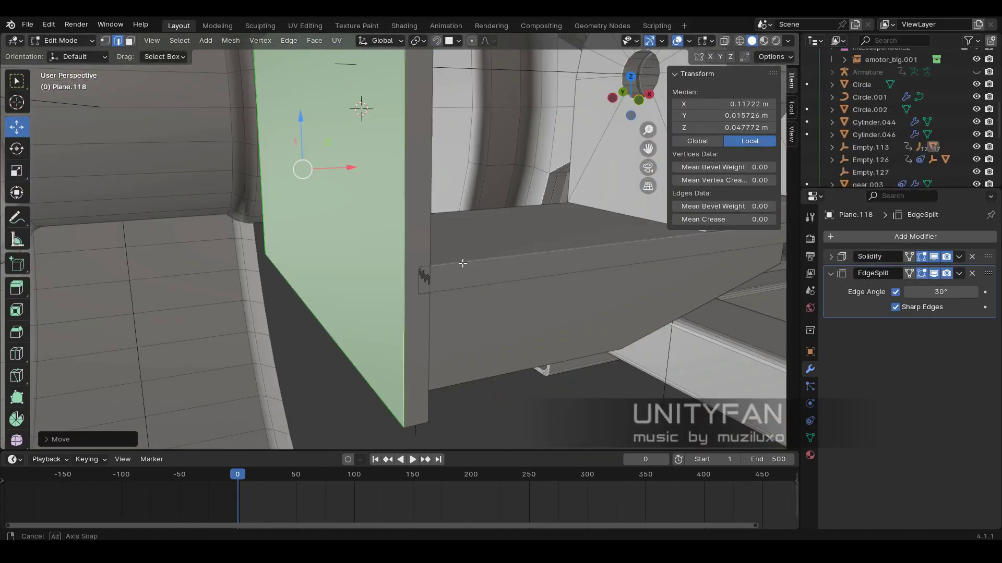
key("Tab")
left_click(360, 351)
mouse_move(360, 351)
middle_mouse_down()
mouse_move(451, 194)
mouse_move(365, 235)
middle_mouse_up()
left_click(450, 194)
key("Tab")
- Move an edge across the new plate to reshape its outline
left_click(313, 219)
key("g")
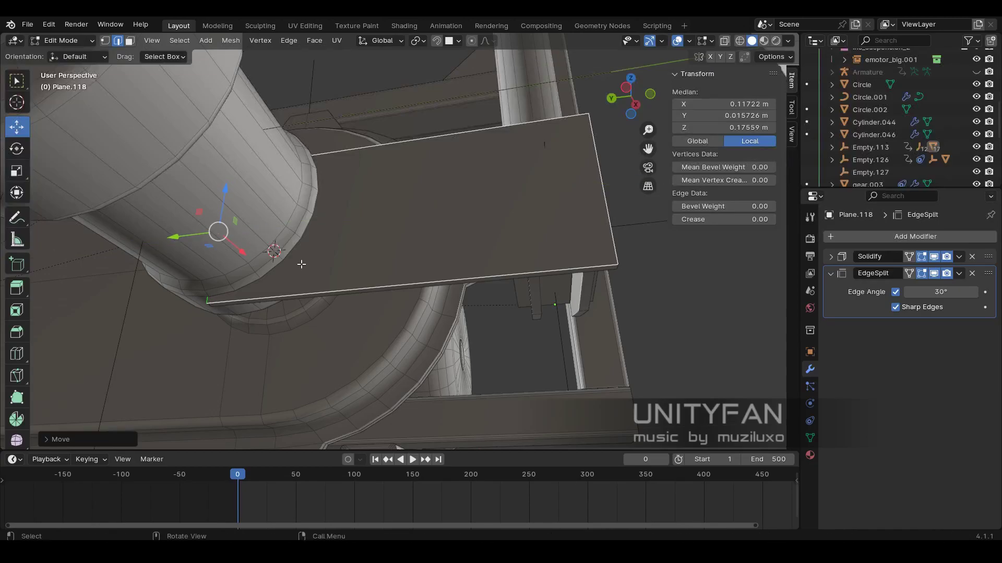
mouse_move(301, 265)
middle_mouse_down()
mouse_move(261, 219)
mouse_move(235, 122)
mouse_move(383, 219)
mouse_move(310, 196)
middle_mouse_up()
key("1")
left_click(232, 227)
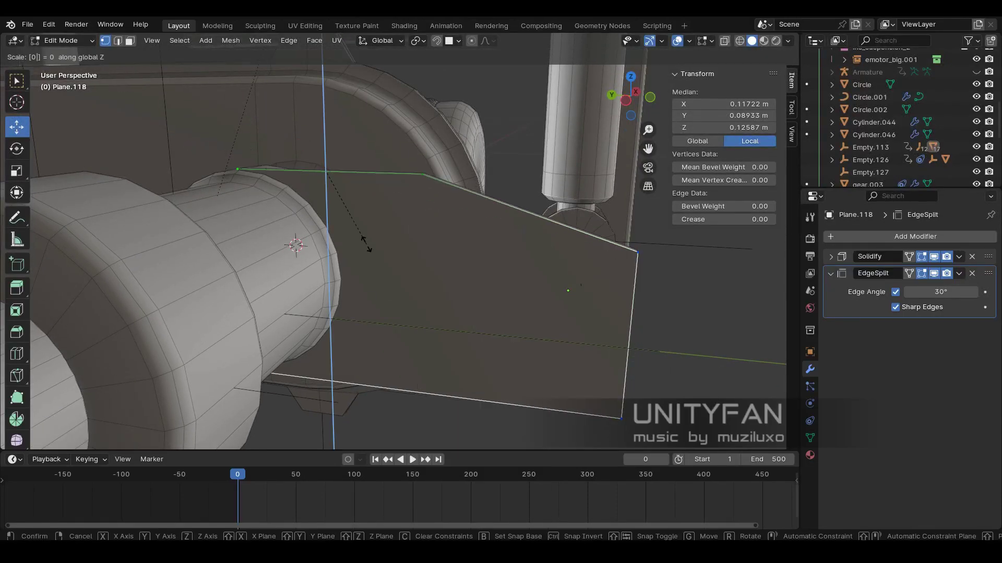
left_click(425, 335)
middle_click_drag(424, 334, 348, 326)
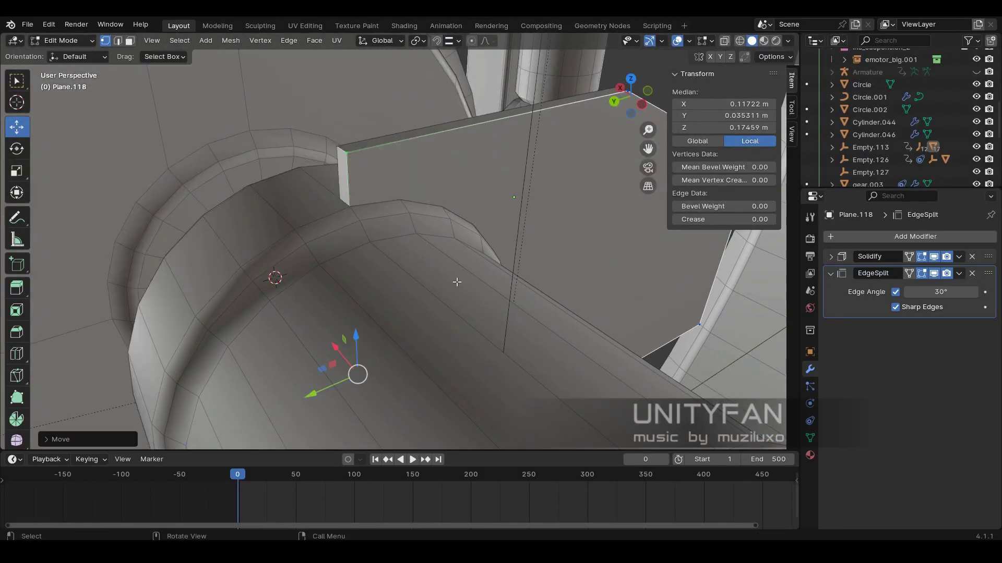
middle_click_drag(457, 282, 407, 224)
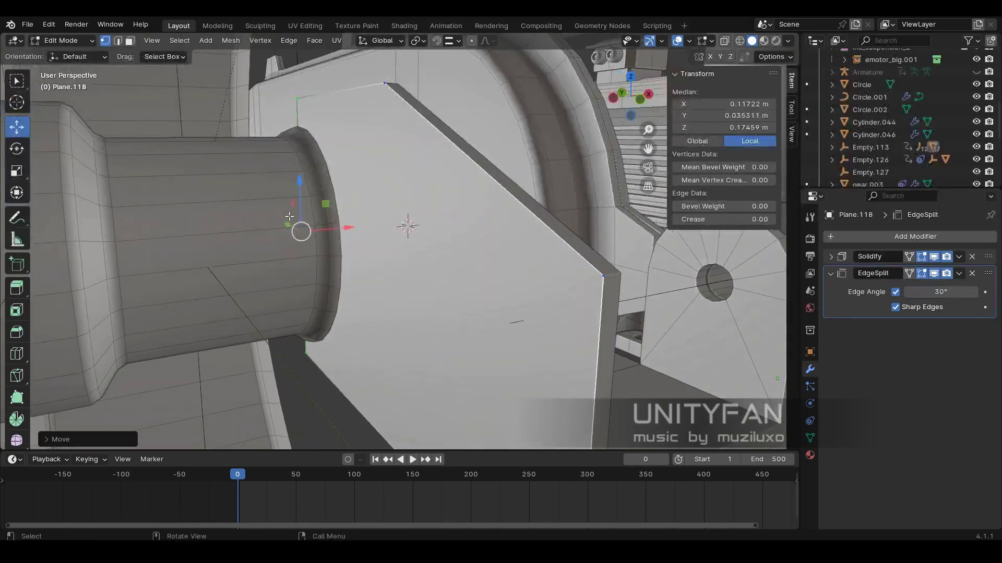
middle_click_drag(442, 174, 382, 150)
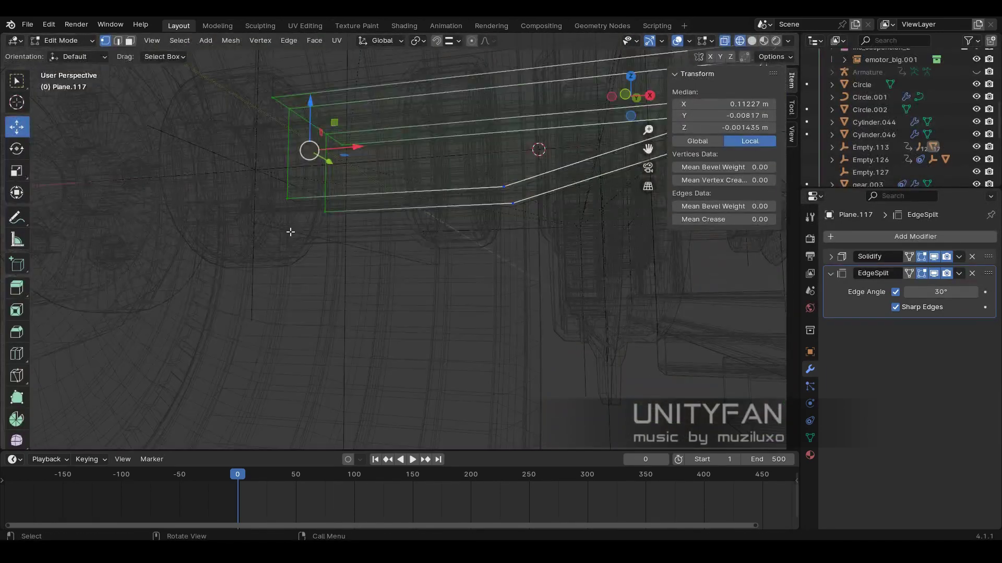
- Snap a plate outline vertex onto the cylinder rim using vertex snapping
left_click(453, 40)
left_click(309, 326)
middle_click_drag(309, 326, 326, 206)
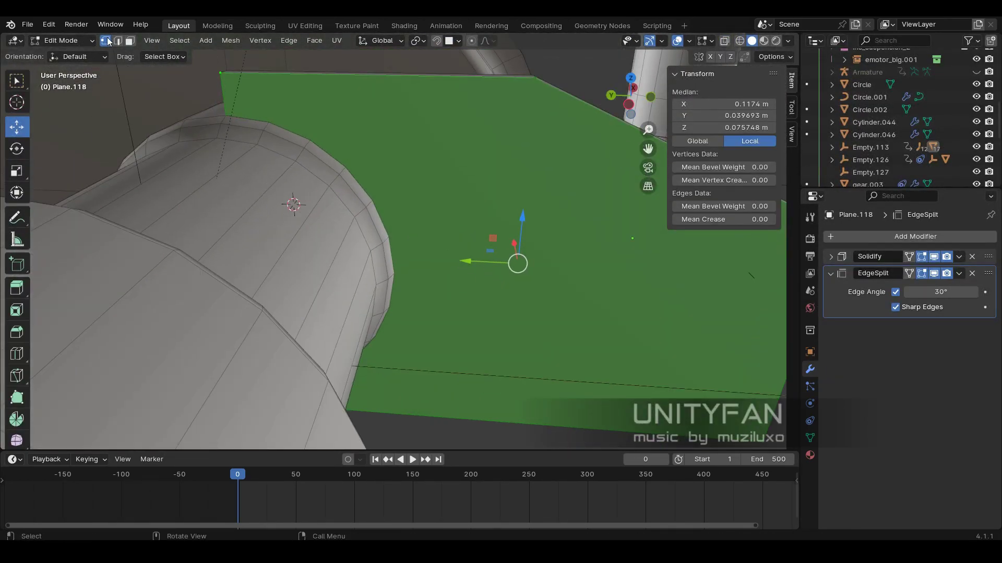
middle_click_drag(365, 180, 399, 237)
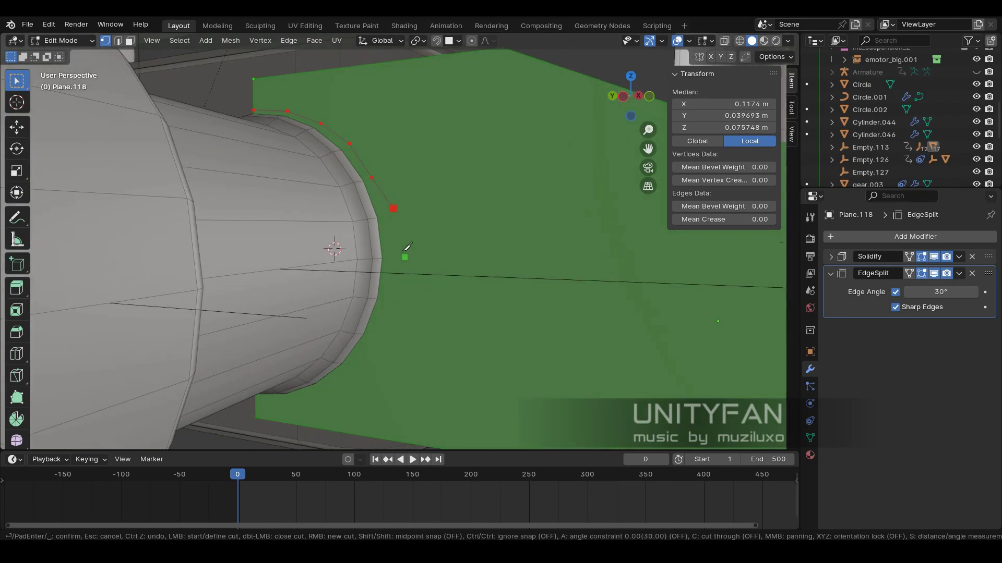
middle_click_drag(446, 177, 577, 248)
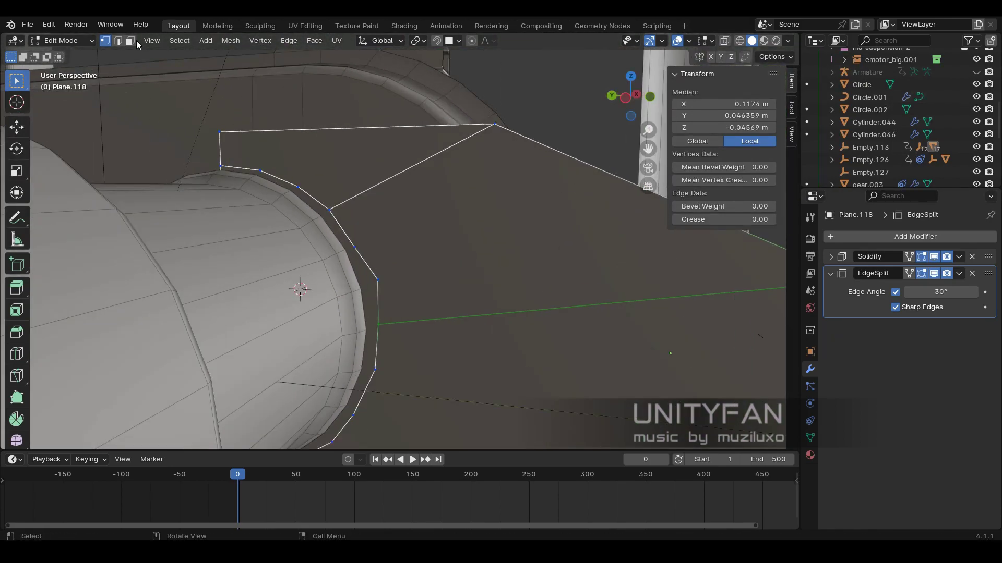
middle_click_drag(331, 283, 313, 235)
left_click(203, 226)
left_click(17, 127)
middle_click_drag(234, 229, 294, 228)
left_click(454, 40)
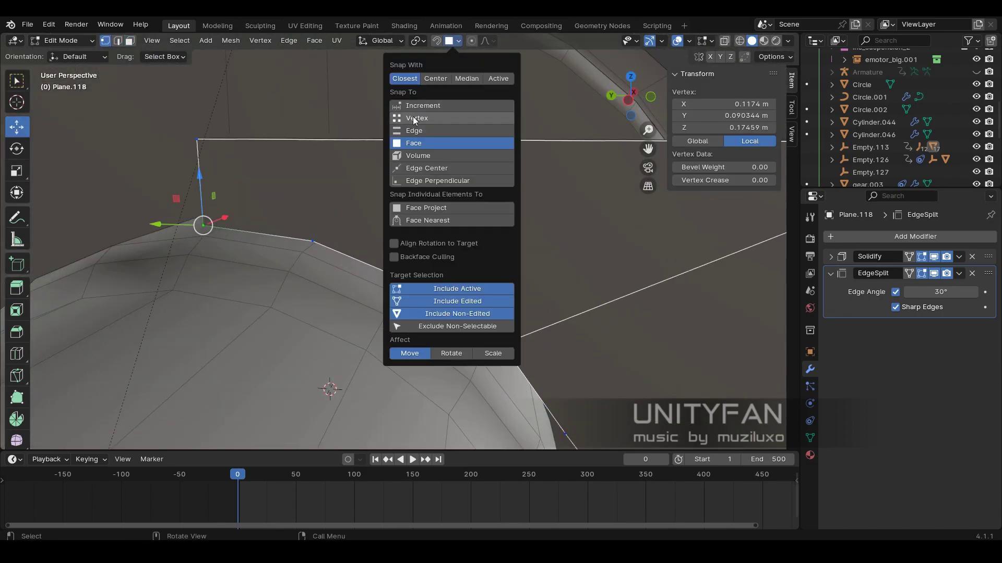
left_click(417, 110)
left_click_drag(177, 198, 235, 241)
mouse_move(355, 255)
middle_mouse_down()
mouse_move(334, 230)
mouse_move(408, 214)
mouse_move(409, 280)
mouse_move(384, 240)
mouse_move(438, 284)
middle_mouse_up()
left_click(333, 230)
left_click(383, 242)
- Move another plate corner vertex into place and return to object mode
left_click(357, 313)
mouse_move(358, 313)
middle_mouse_down()
mouse_move(316, 277)
mouse_move(321, 230)
middle_mouse_up()
mouse_move(615, 305)
middle_mouse_down()
mouse_move(441, 169)
mouse_move(501, 267)
middle_mouse_up()
right_click(441, 169)
key("Escape")
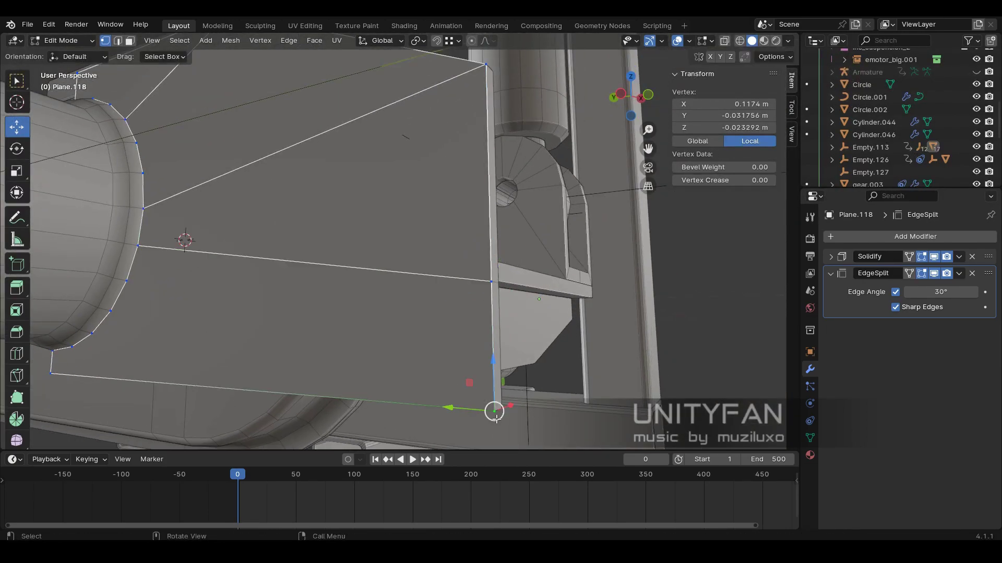
mouse_move(495, 418)
middle_mouse_down()
mouse_move(375, 308)
mouse_move(452, 324)
mouse_move(353, 350)
middle_mouse_up()
key("Tab")
key("space")
left_click(299, 478)
- Select the wheel cylinder and replay the suspension animation from frame 0
key("Escape")
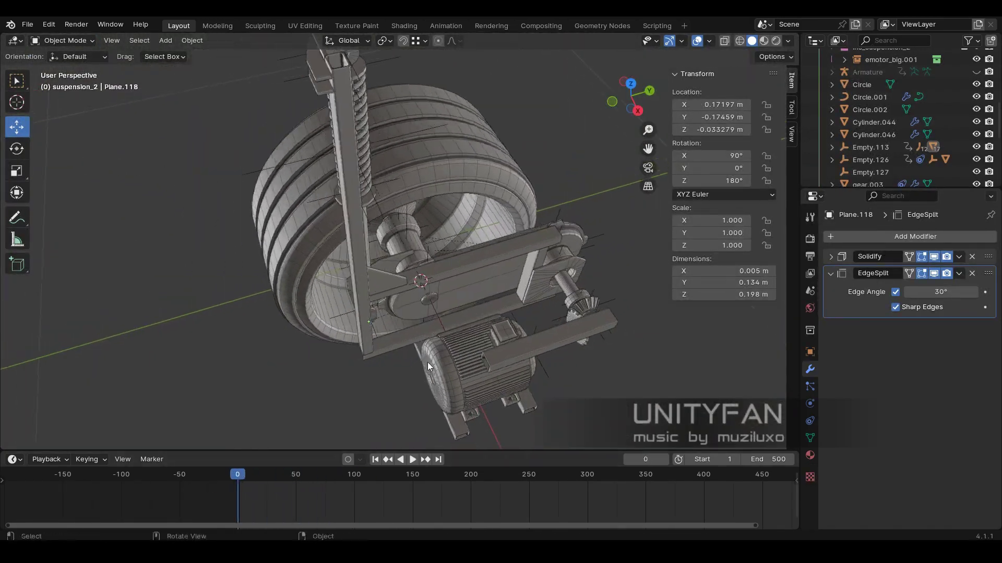
middle_click_drag(427, 362, 492, 345)
scroll(386, 303, "up", 5)
mouse_move(387, 303)
middle_mouse_down()
mouse_move(422, 270)
mouse_move(489, 336)
mouse_move(465, 424)
mouse_move(440, 308)
mouse_move(227, 269)
mouse_move(404, 266)
middle_mouse_up()
left_click(423, 270)
key("space")
key("space")
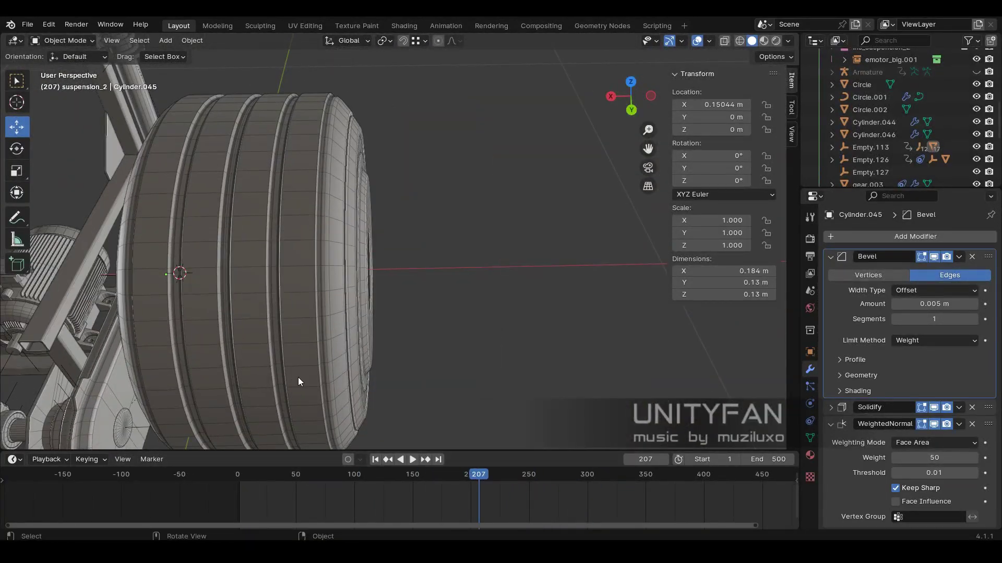
- Scrub the animation to frame 221 while viewing the whole assembly, then stop playback
mouse_move(298, 377)
middle_mouse_down()
mouse_move(328, 343)
mouse_move(490, 350)
middle_mouse_up()
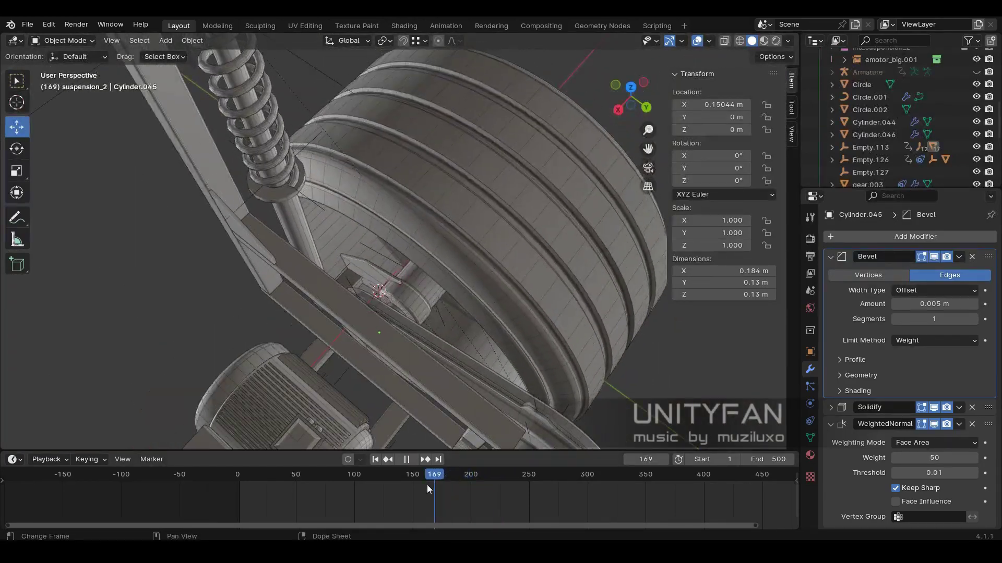
mouse_move(427, 484)
left_mouse_down()
mouse_move(521, 481)
mouse_move(534, 491)
mouse_move(576, 400)
left_mouse_up()
mouse_move(576, 399)
middle_mouse_down()
mouse_move(369, 296)
mouse_move(387, 330)
mouse_move(509, 322)
middle_mouse_up()
key("Up")
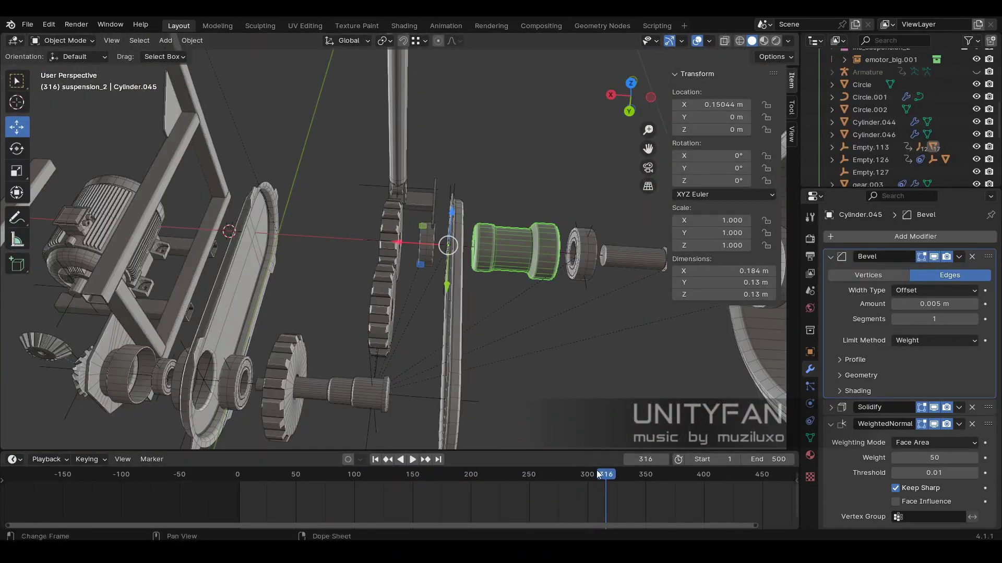
left_click_drag(383, 477, 237, 477)
mouse_move(473, 331)
middle_mouse_down()
mouse_move(510, 409)
mouse_move(577, 367)
middle_mouse_up()
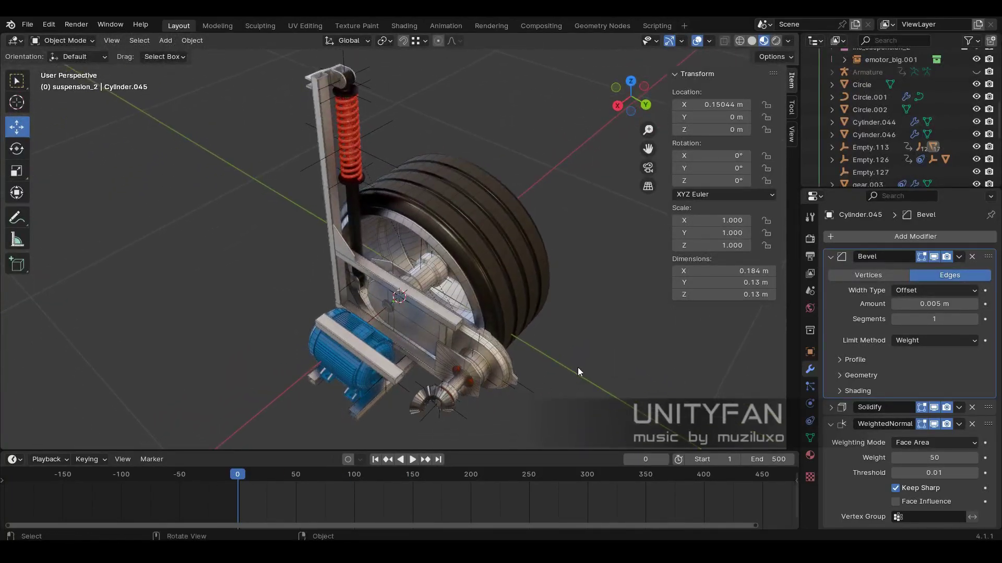
mouse_move(292, 480)
left_mouse_down()
mouse_move(657, 509)
mouse_move(353, 521)
mouse_move(494, 480)
left_mouse_up()
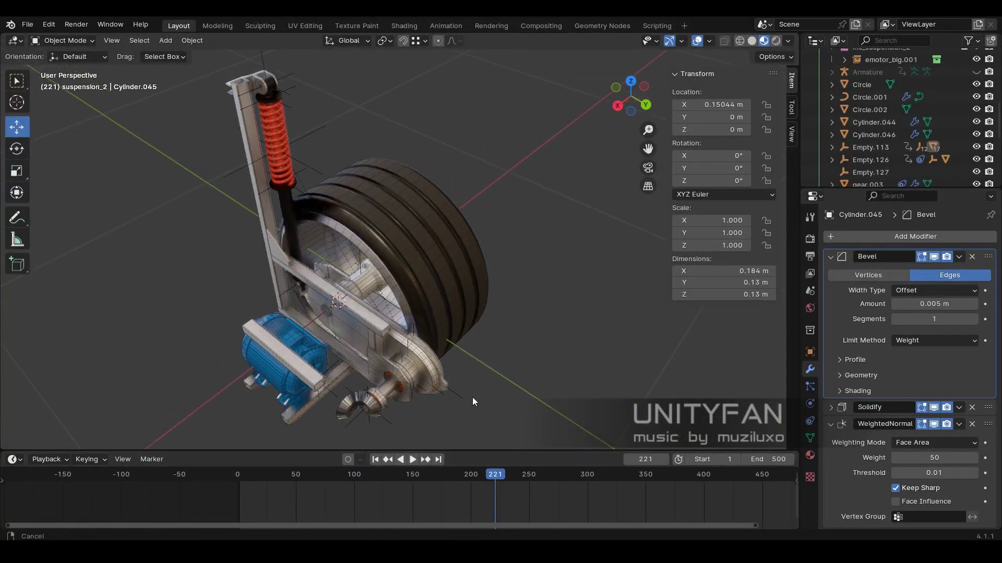
key("space")
- Hide overlays, split the 3D view into two side-by-side viewports and orbit both
key("shift+alt+z")
mouse_move(672, 125)
left_mouse_down()
mouse_move(644, 275)
mouse_move(648, 317)
left_mouse_up()
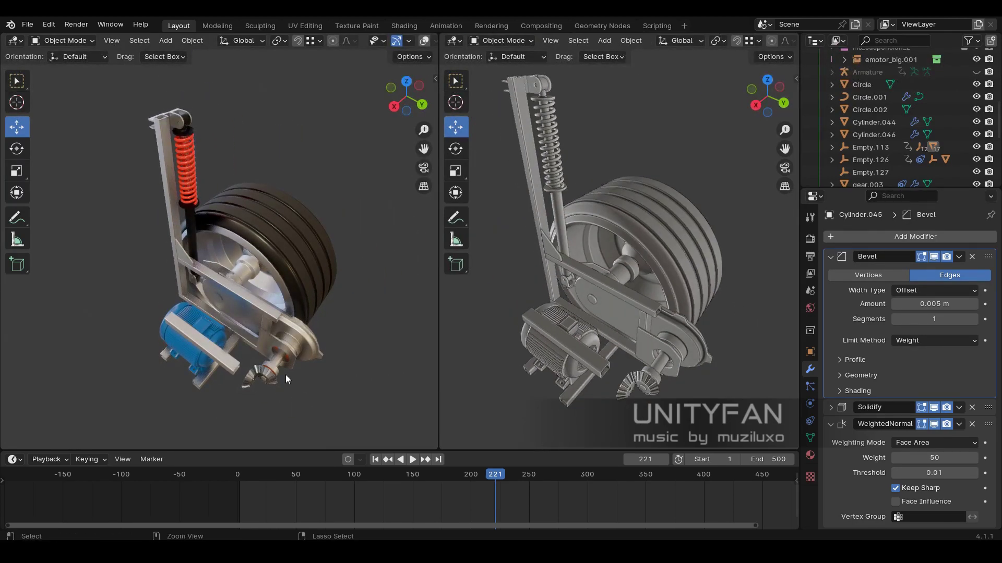
mouse_move(286, 374)
middle_mouse_down()
mouse_move(334, 327)
mouse_move(350, 330)
mouse_move(345, 285)
middle_mouse_up()
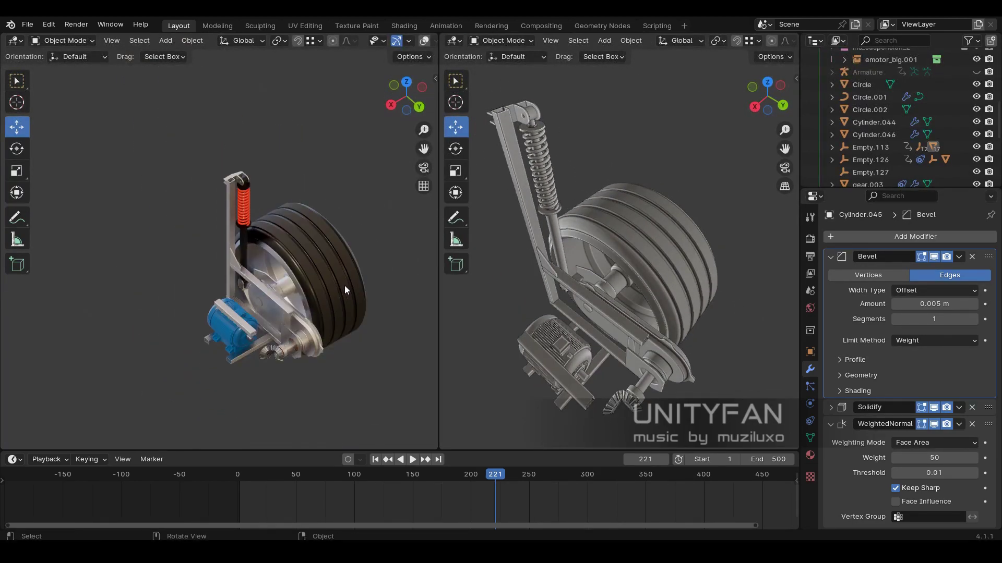
scroll(345, 286, "up", 5)
middle_click_drag(641, 331, 553, 334)
middle_click_drag(346, 340, 365, 329)
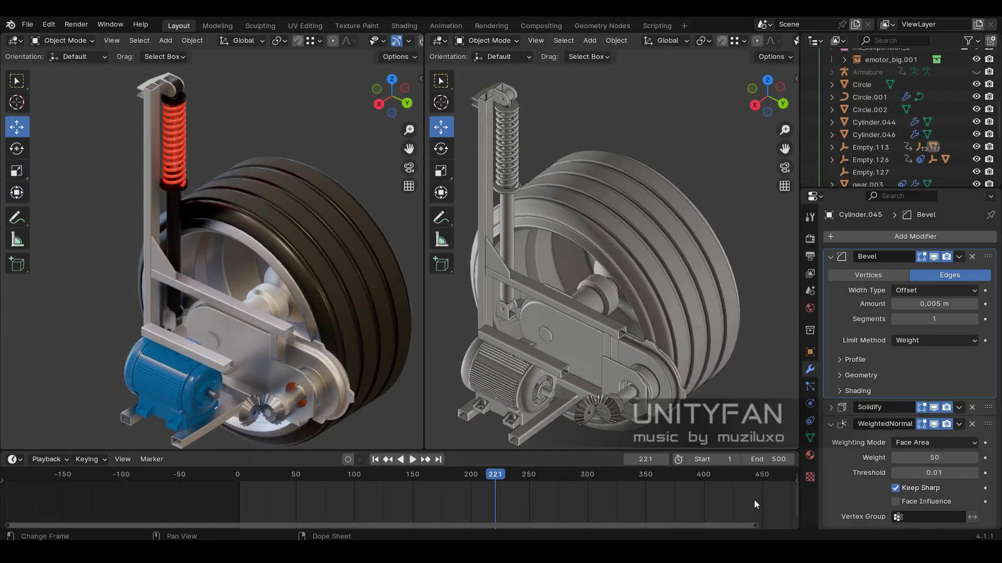